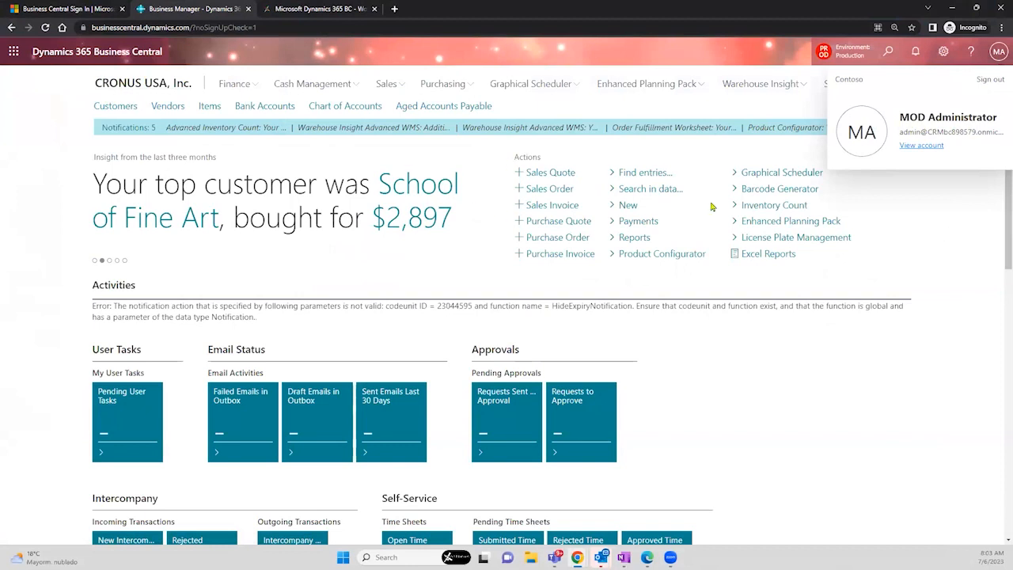
# Check the assigned role in the personal settings and close them without changing anything
pyautogui.click(943, 52)
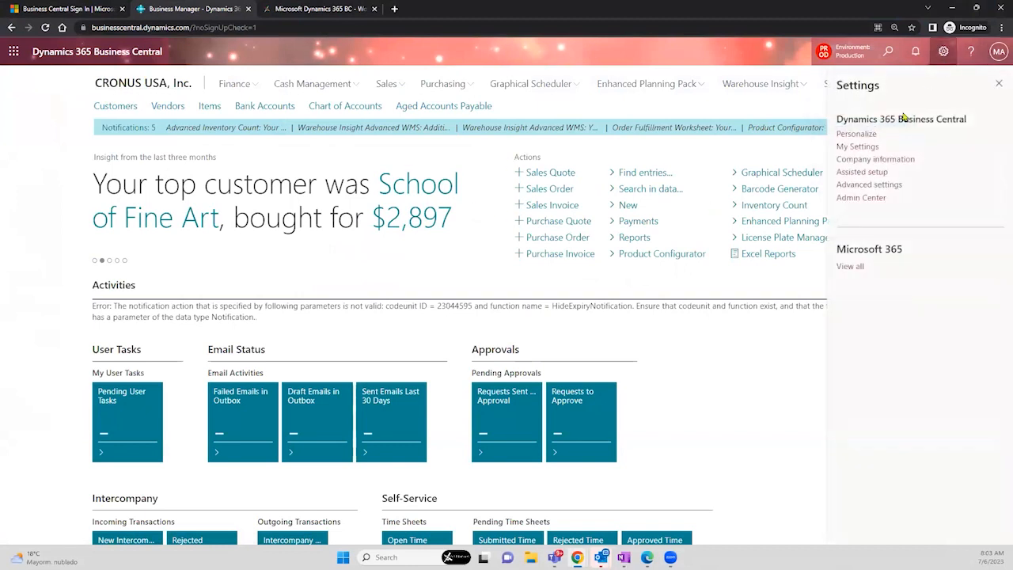
pyautogui.click(859, 147)
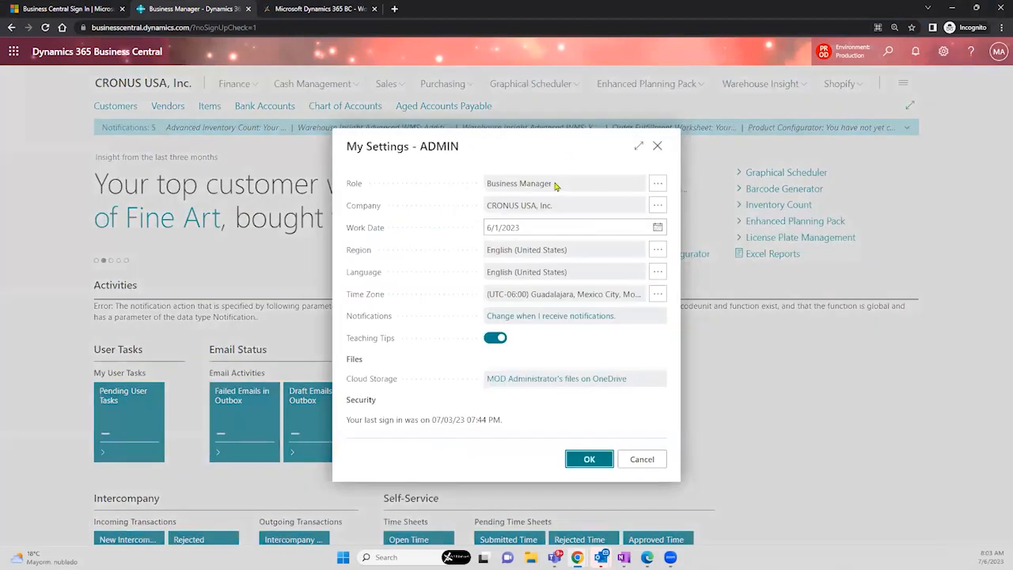
pyautogui.moveTo(555, 184); pyautogui.dragTo(482, 182)
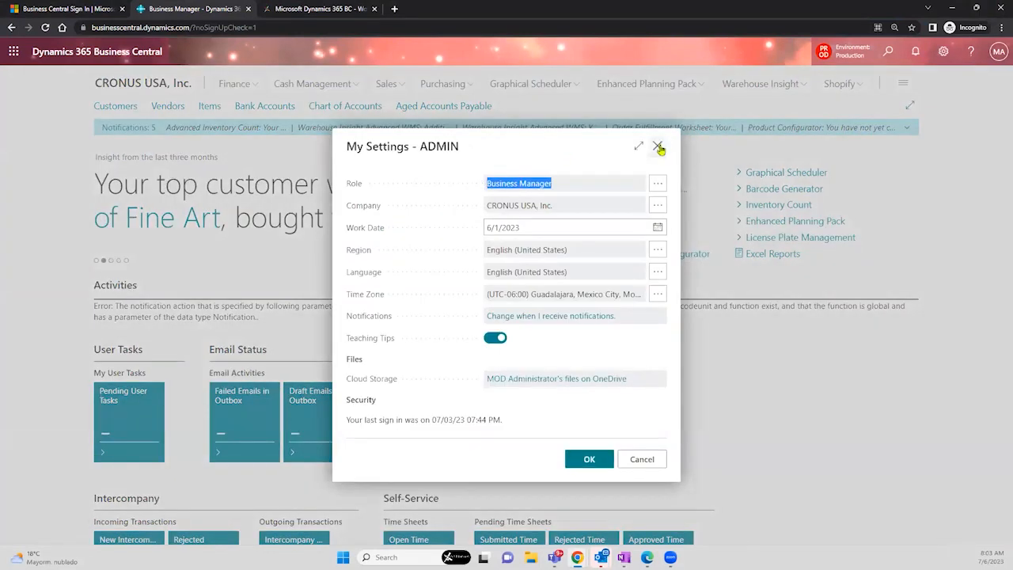
pyautogui.click(658, 148)
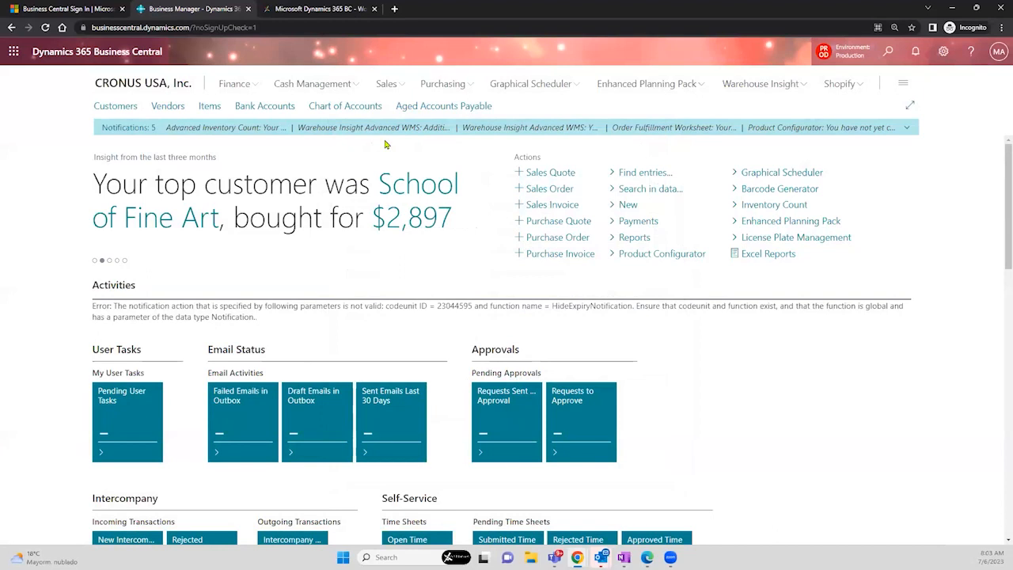
# Open the company's Chart of Accounts list
pyautogui.click(889, 51)
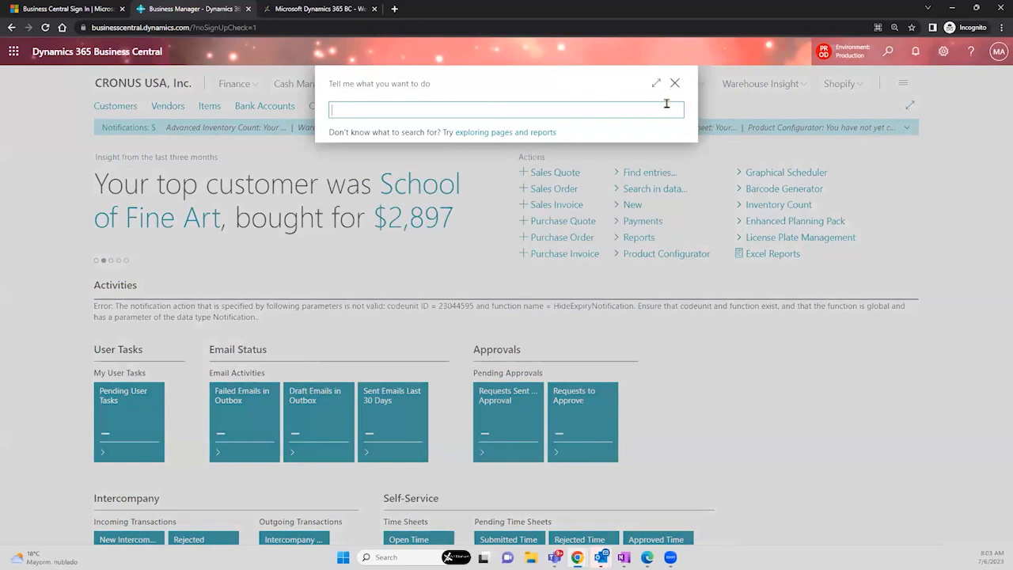
pyautogui.click(675, 83)
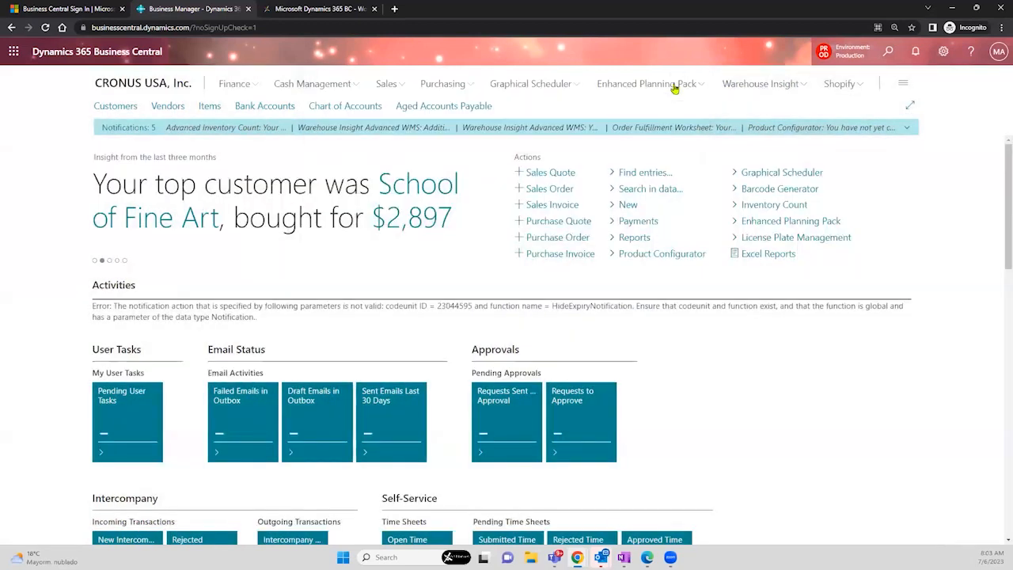
pyautogui.click(237, 84)
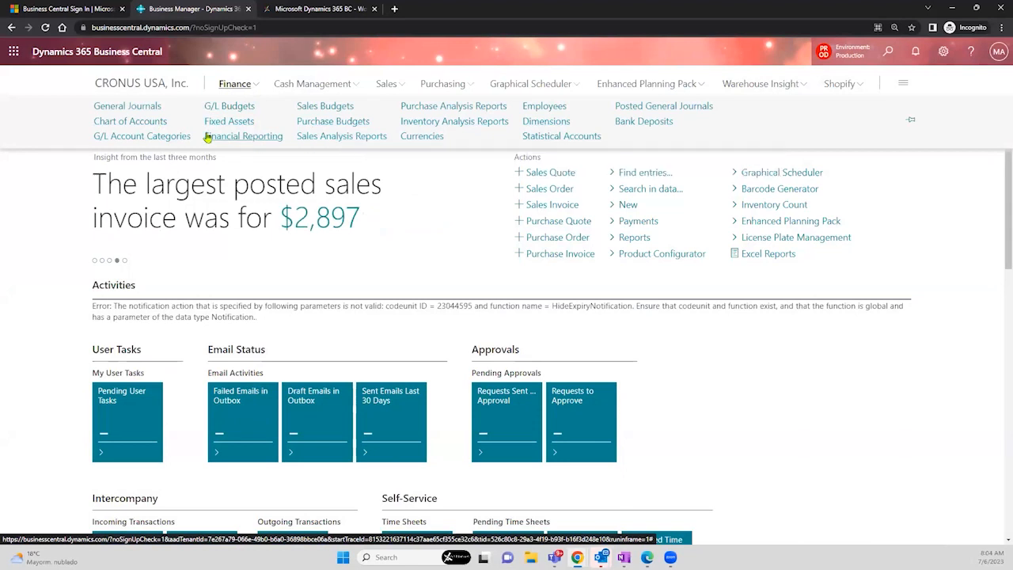
pyautogui.click(152, 122)
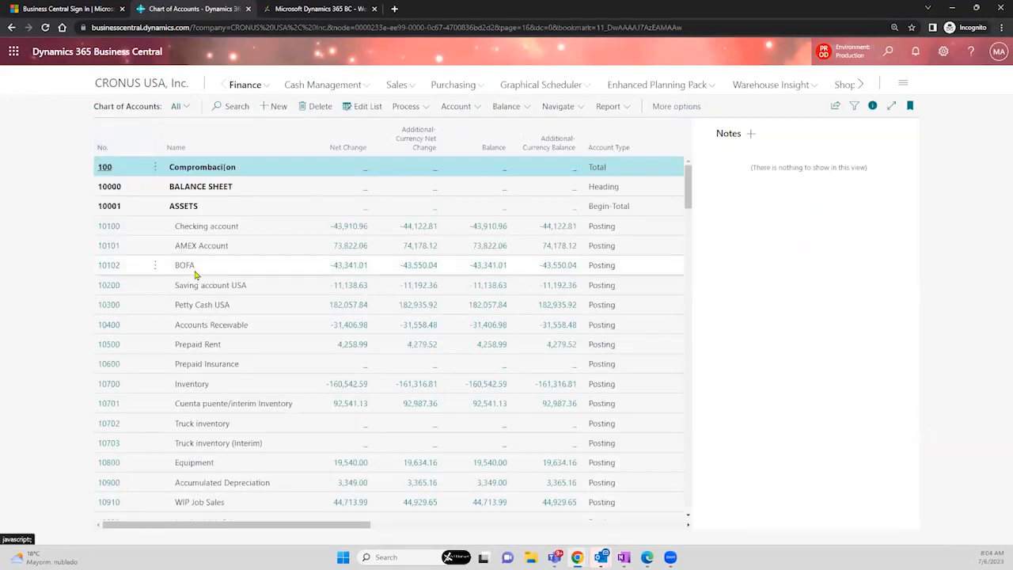
# Examine how the chart of accounts is organized, from the balance sheet's assets and liabilities to income, cost of goods sold and expenses
pyautogui.click(194, 274)
pyautogui.click(225, 228)
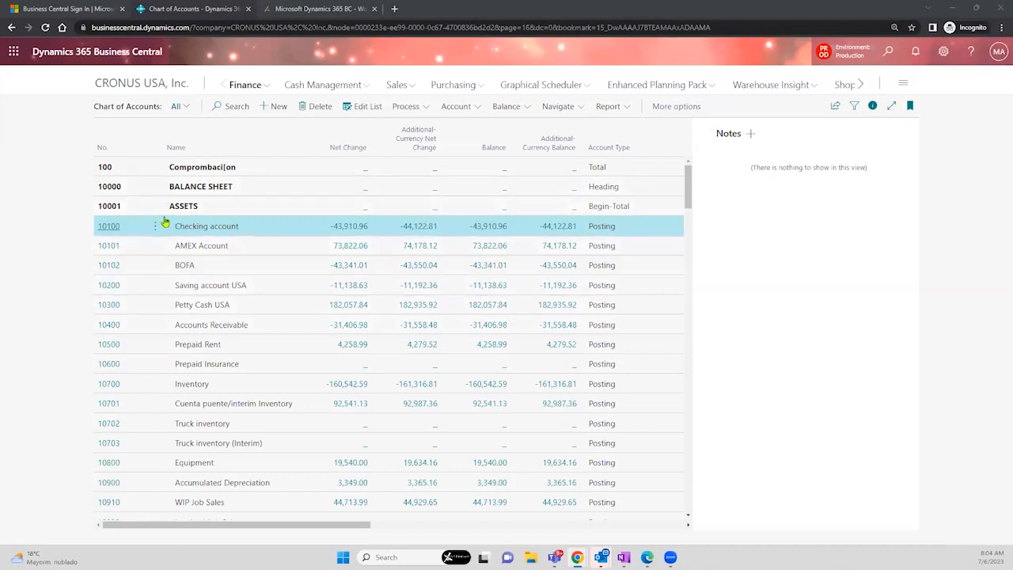
pyautogui.moveTo(692, 194); pyautogui.dragTo(692, 235)
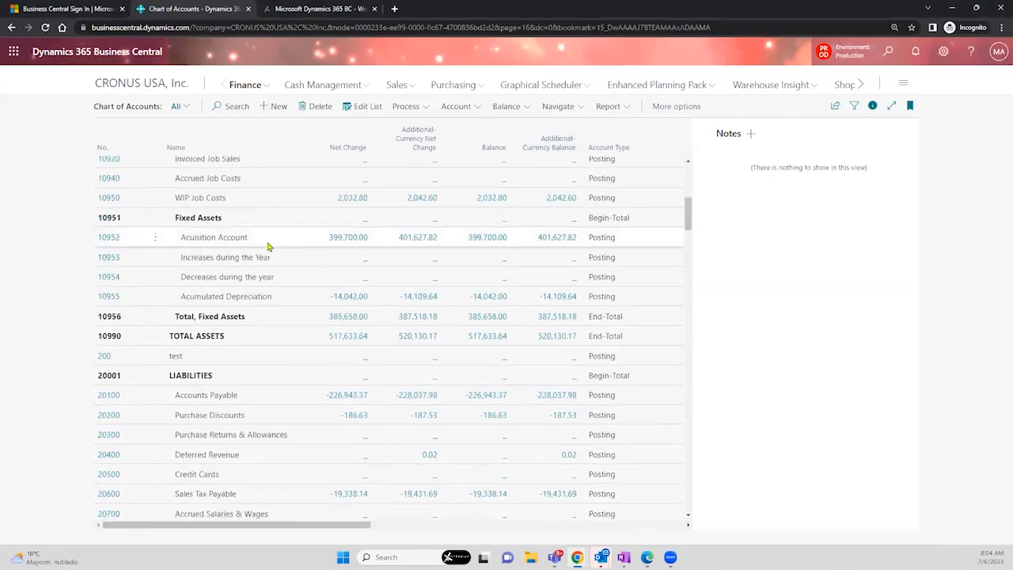
pyautogui.click(222, 384)
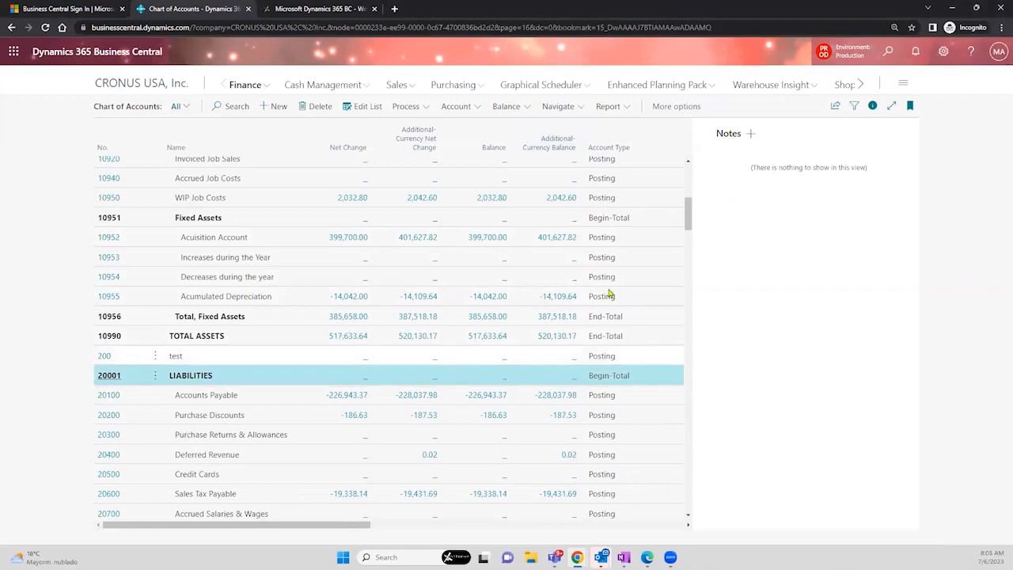
pyautogui.moveTo(688, 224); pyautogui.dragTo(688, 287)
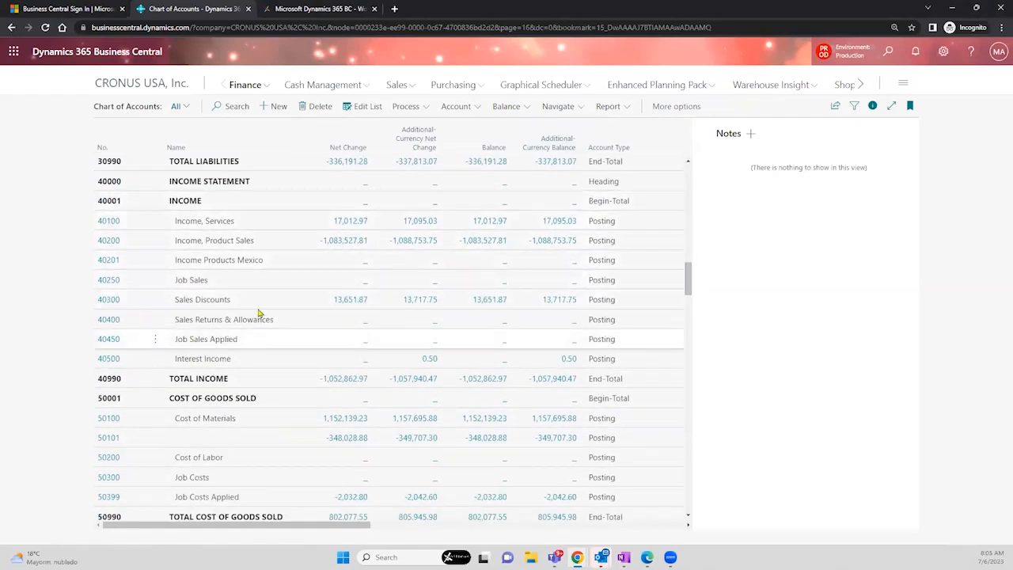
pyautogui.click(242, 186)
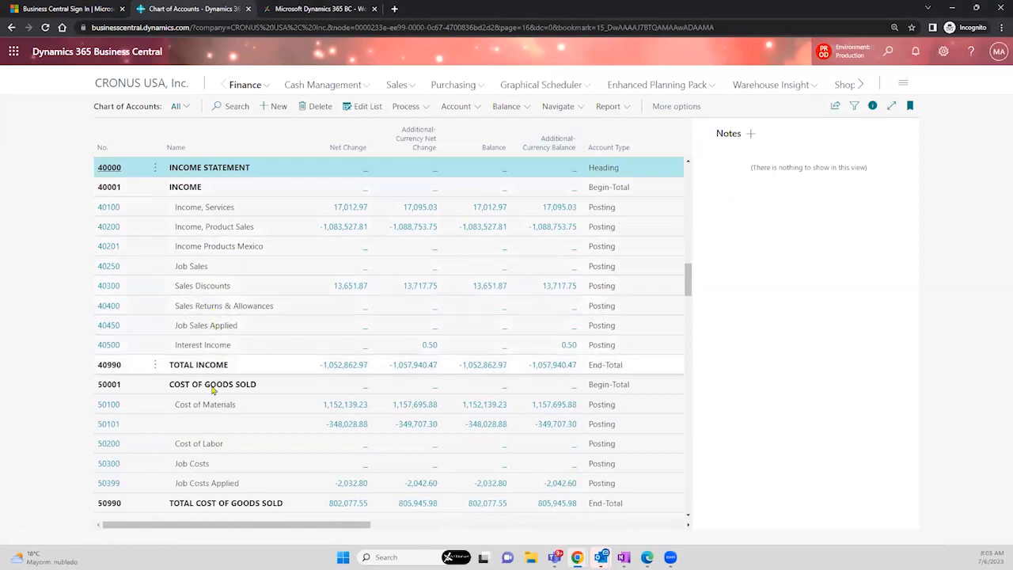
pyautogui.moveTo(686, 289); pyautogui.dragTo(685, 315)
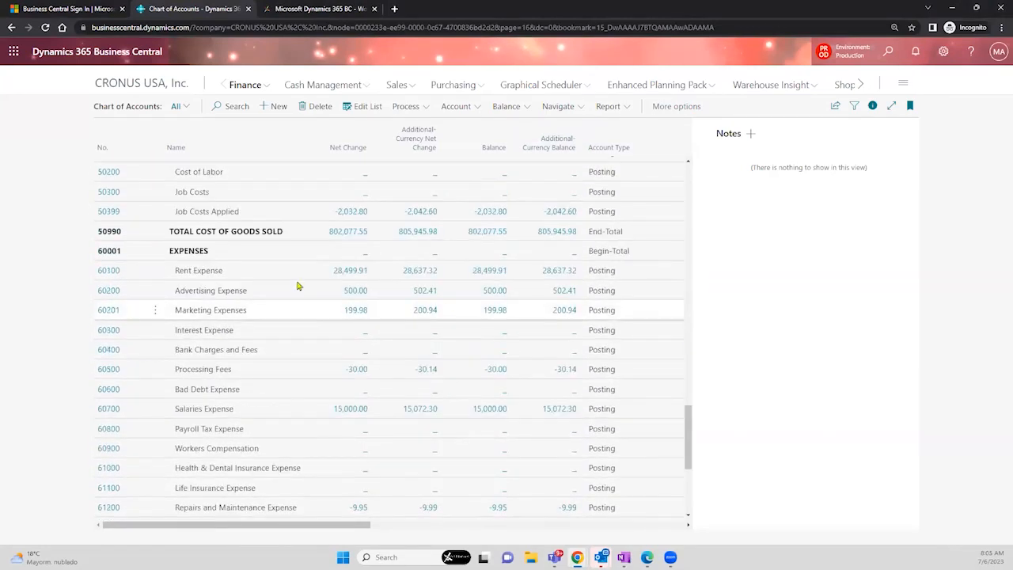
pyautogui.click(231, 377)
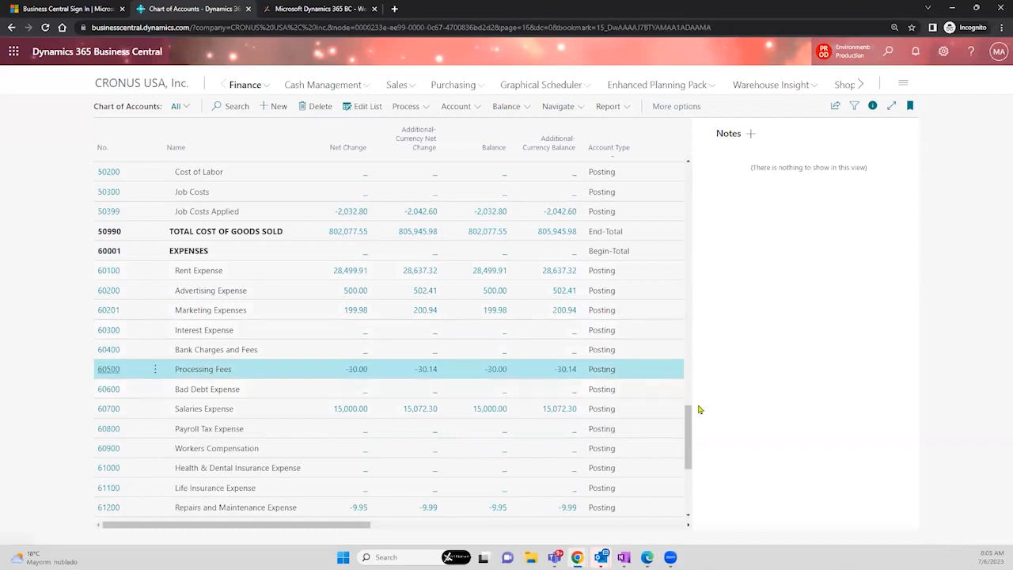
pyautogui.moveTo(690, 425); pyautogui.dragTo(691, 469)
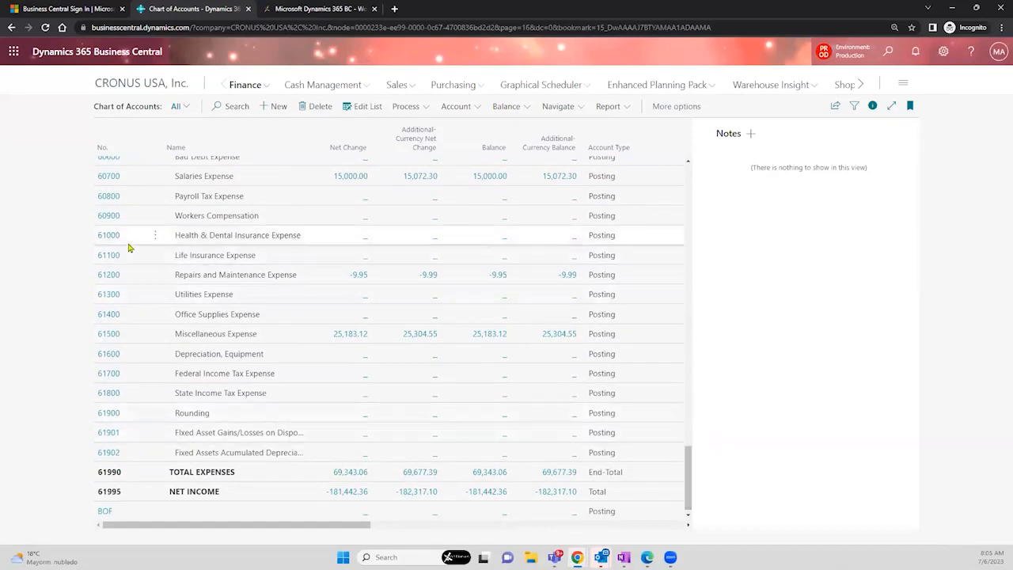
pyautogui.click(195, 418)
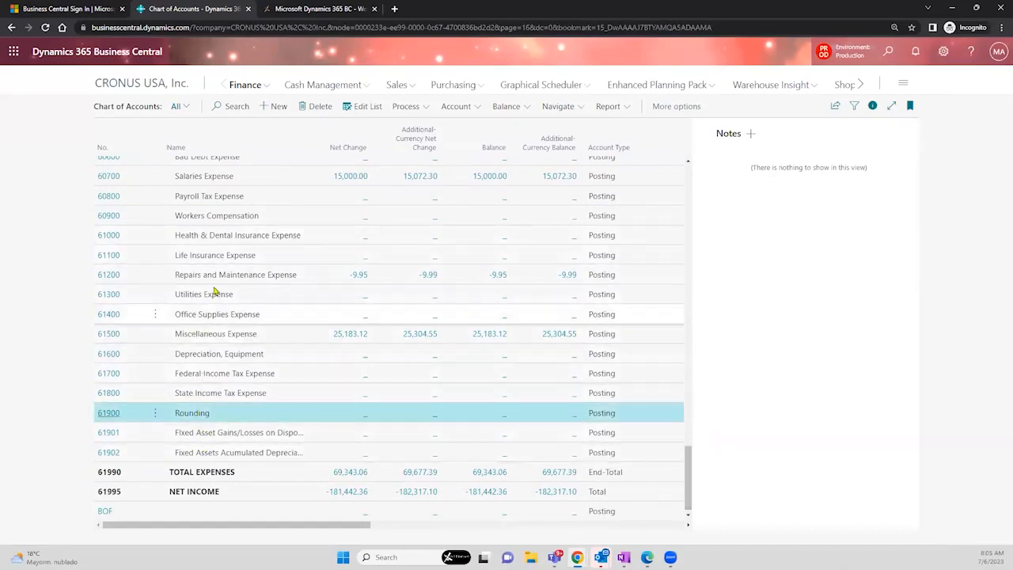
pyautogui.click(215, 181)
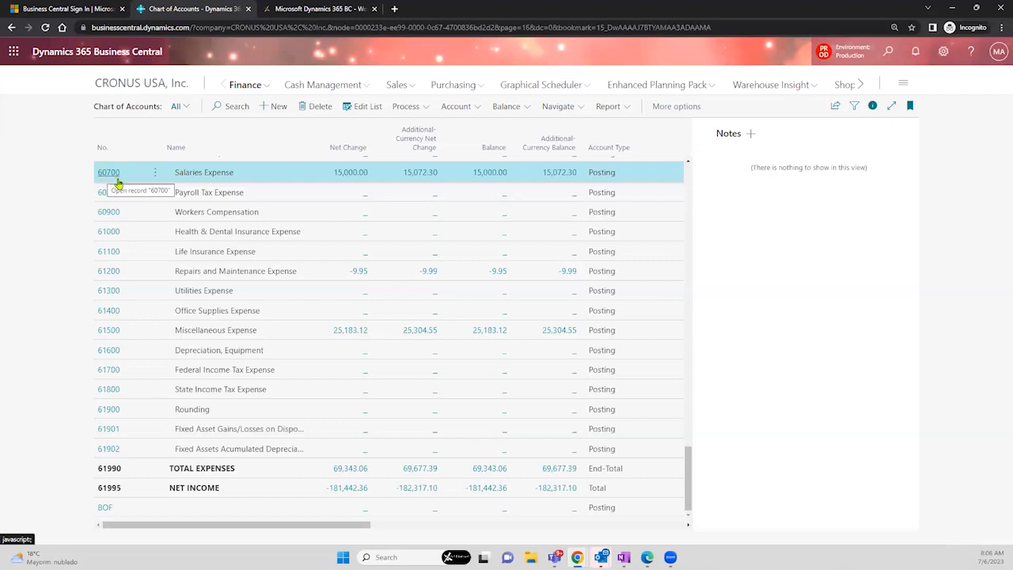
pyautogui.click(274, 114)
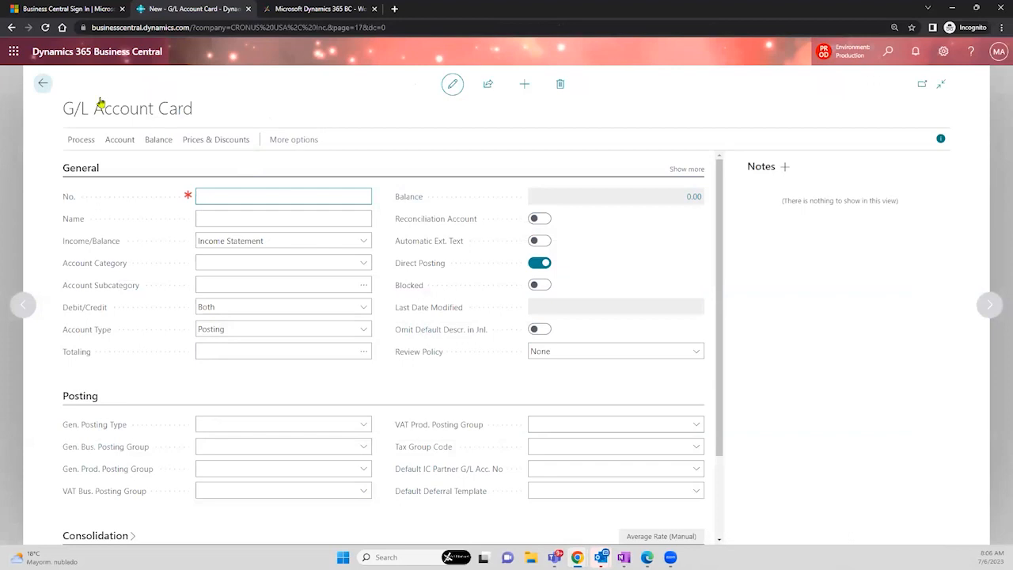
pyautogui.click(44, 83)
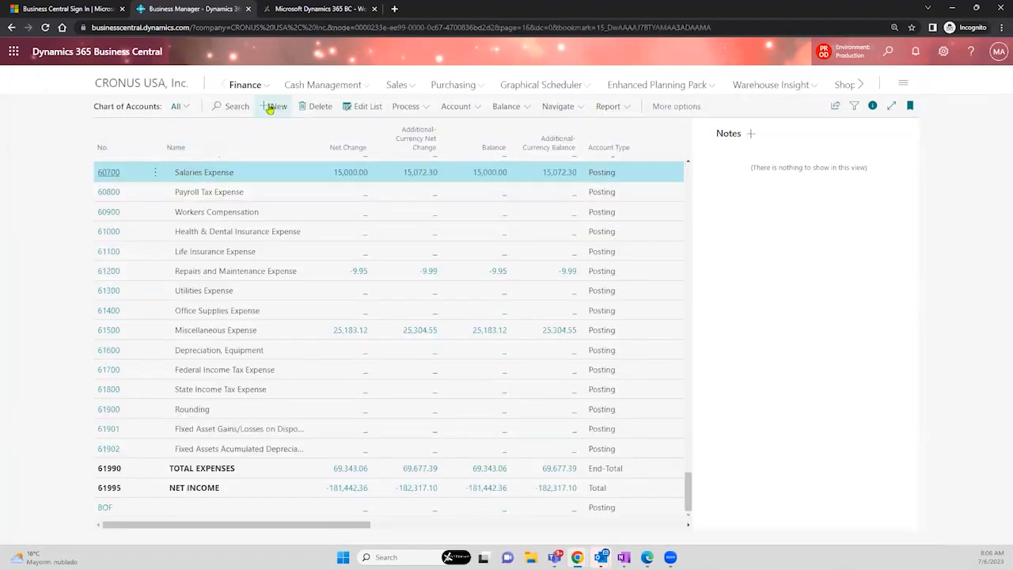
# Create G/L account 60701 named "Bonus expenses" and return to the chart of accounts
pyautogui.click(274, 108)
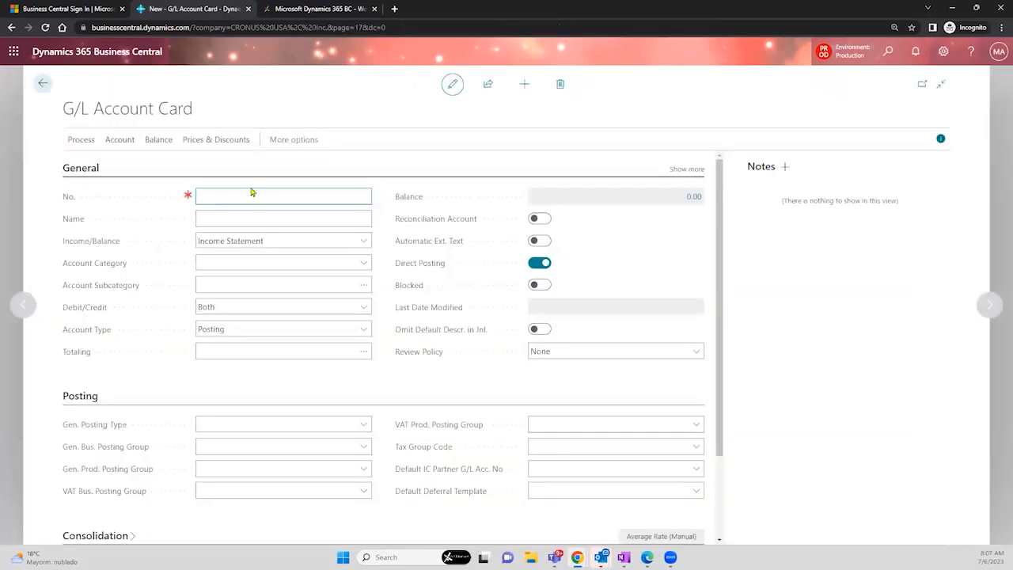
pyautogui.write('60701')
pyautogui.press('Tab')
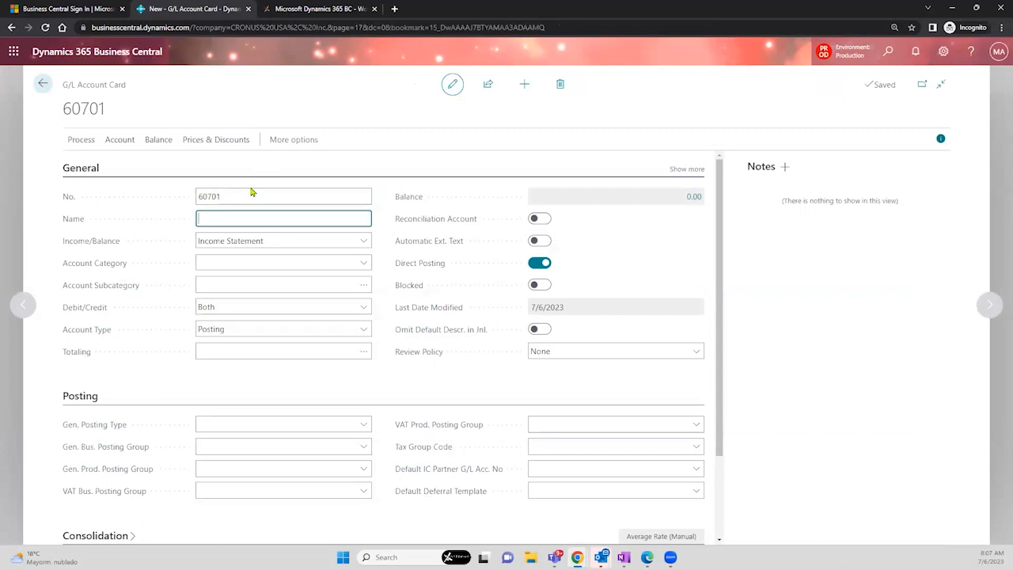
pyautogui.write('Bonus expenses')
pyautogui.press('Tab')
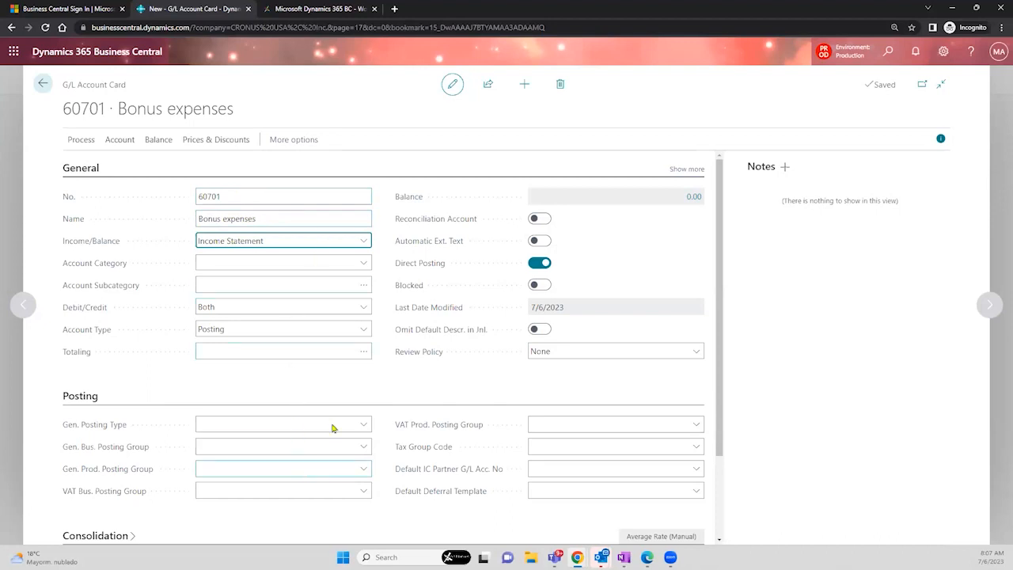
pyautogui.click(41, 89)
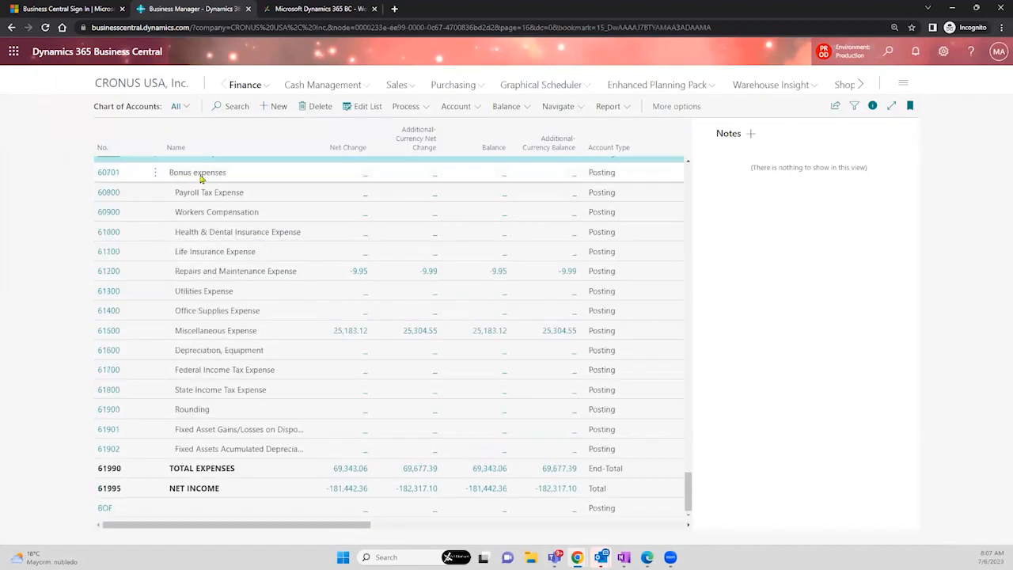
# Examine where the Bonus expenses account sits between the EXPENSES begin-total and TOTAL EXPENSES end-total rows and how it is indented
pyautogui.click(206, 178)
pyautogui.scroll(2, 259, 214)
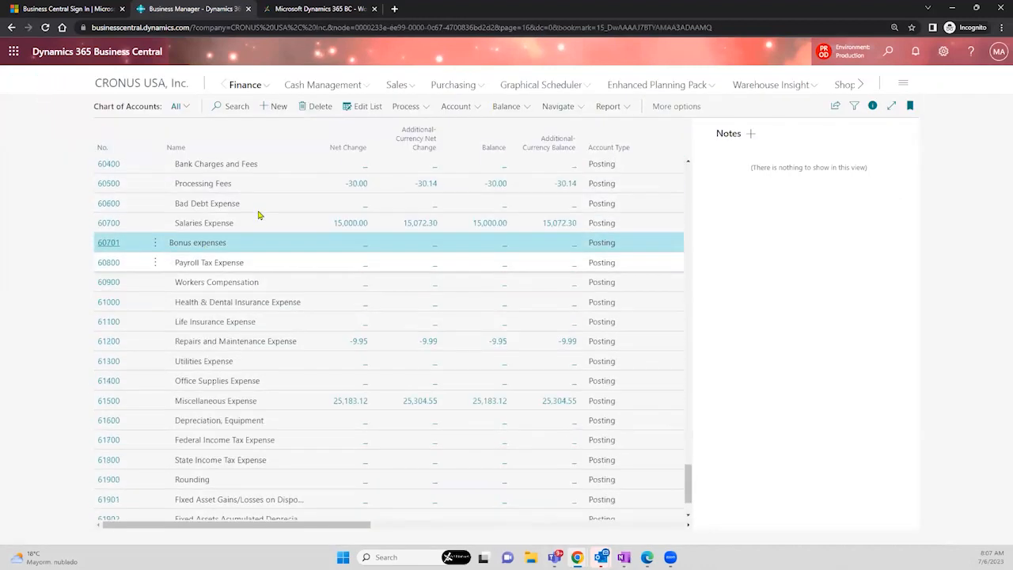
pyautogui.scroll(1, 258, 215)
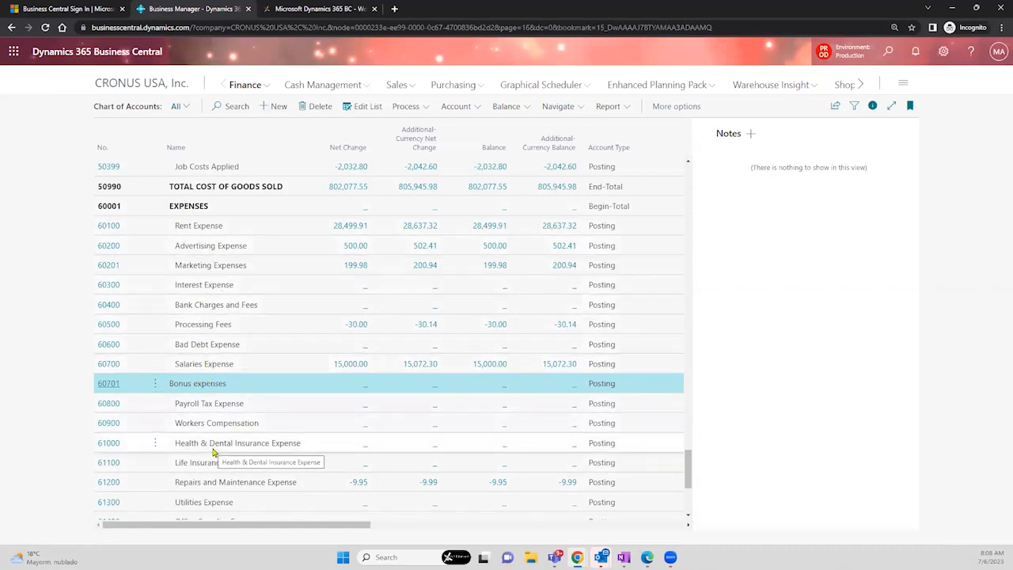
pyautogui.click(190, 211)
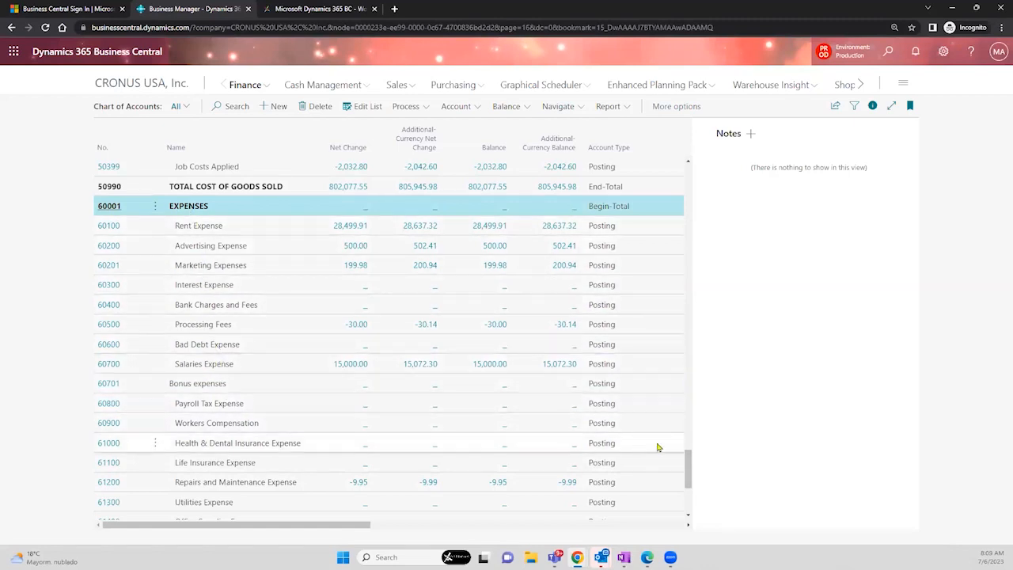
pyautogui.moveTo(688, 464); pyautogui.dragTo(686, 485)
pyautogui.click(262, 474)
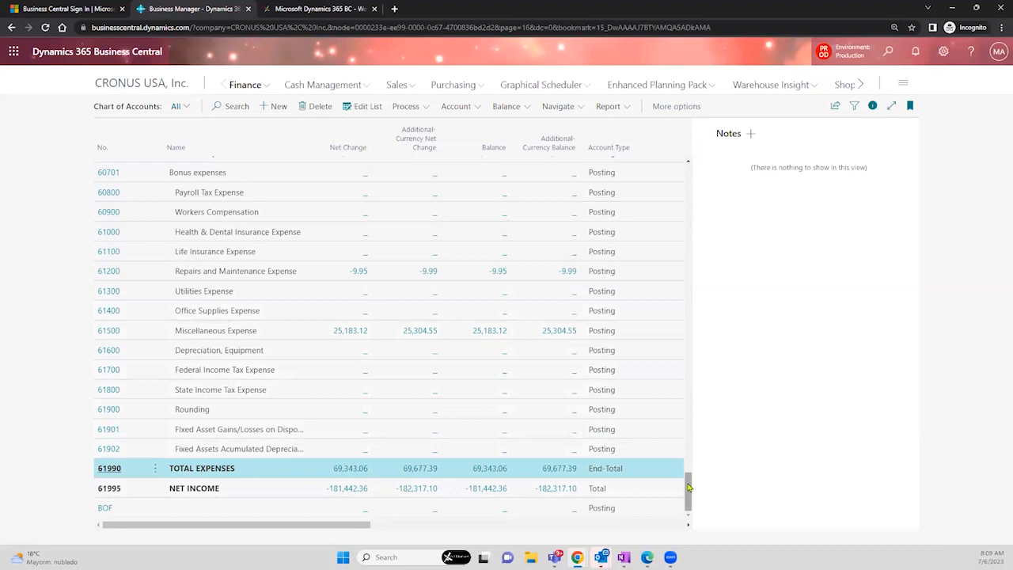
pyautogui.moveTo(689, 487); pyautogui.dragTo(686, 459)
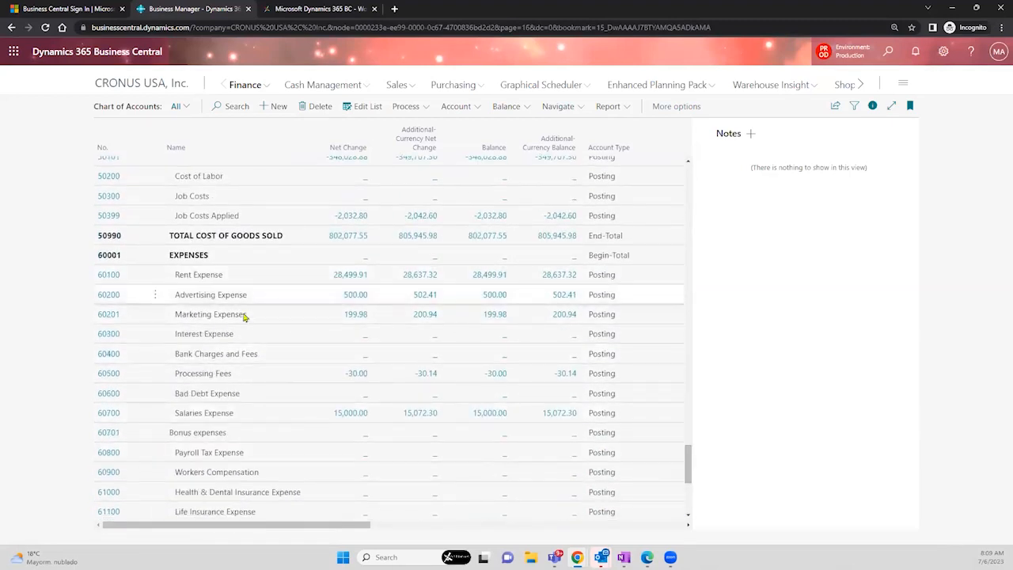
pyautogui.click(244, 442)
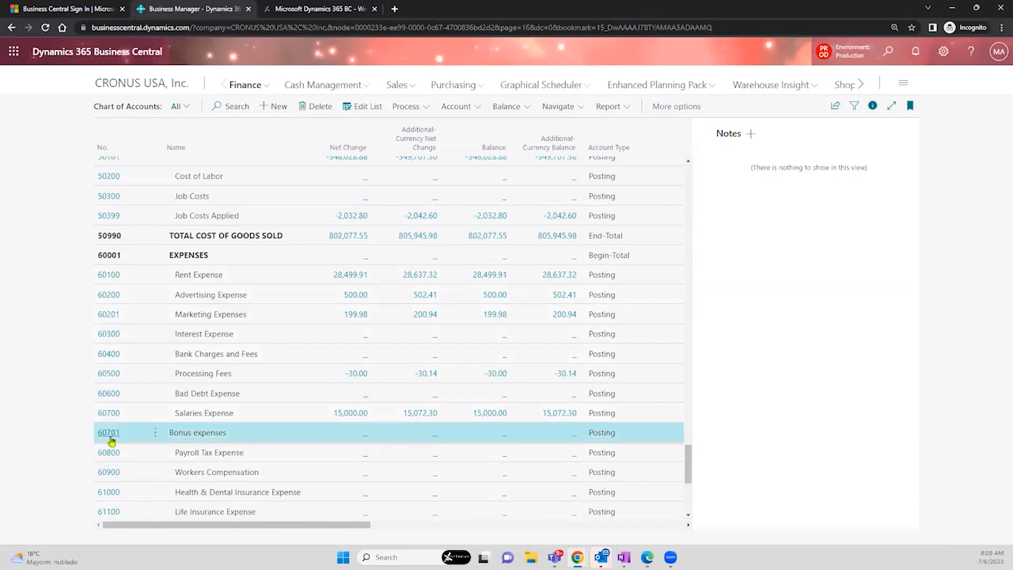
# Run Indent Chart of Accounts for all G/L accounts and check the indentation of the Bonus expenses account
pyautogui.click(425, 106)
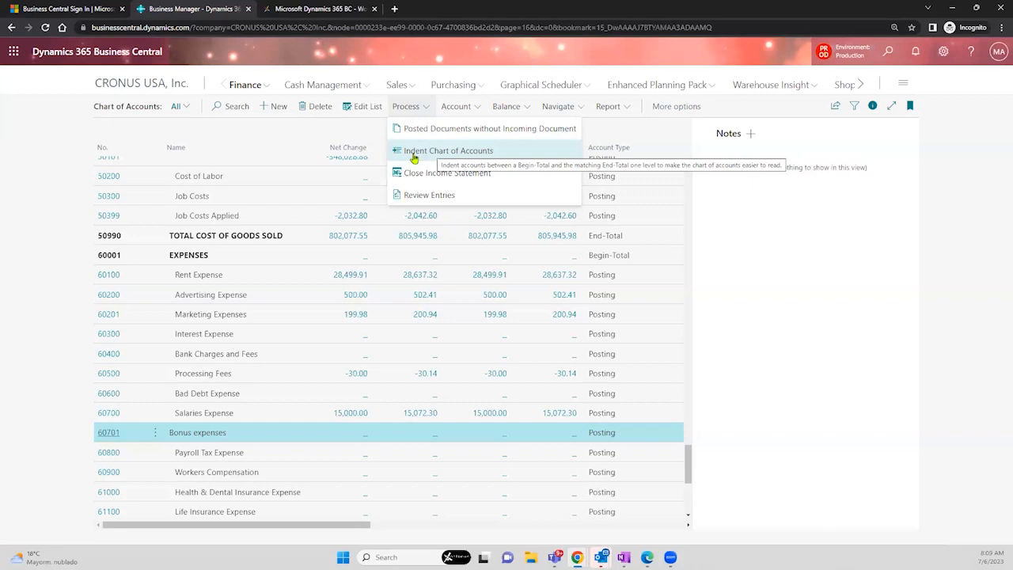
pyautogui.click(413, 152)
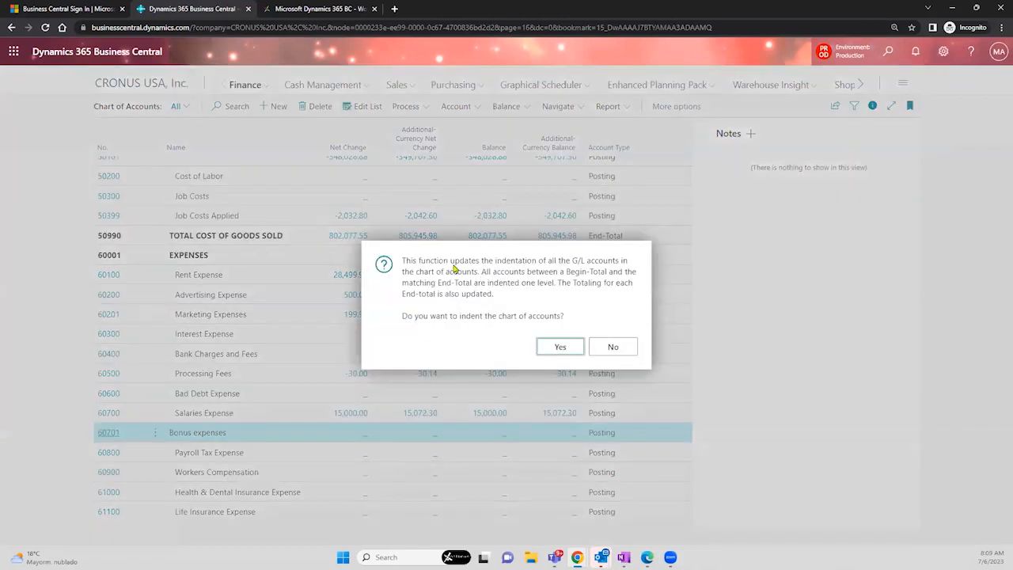
pyautogui.moveTo(543, 263); pyautogui.dragTo(633, 267)
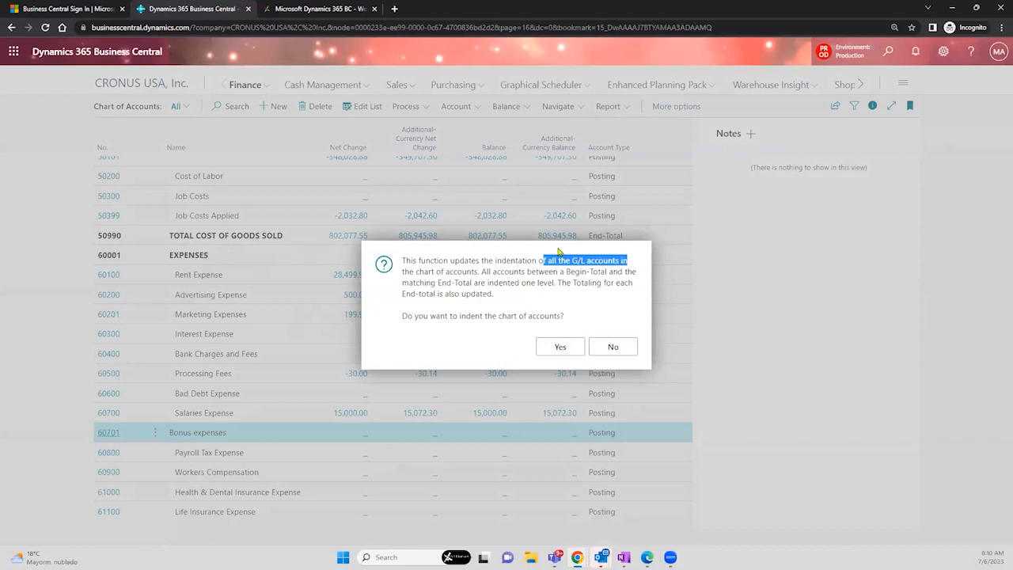
pyautogui.click(559, 348)
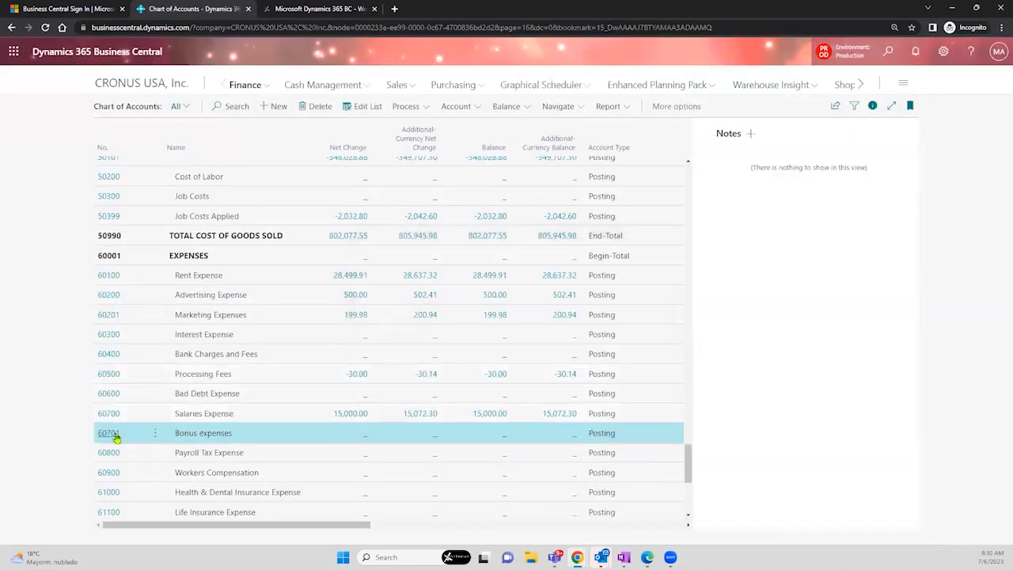
pyautogui.doubleClick(214, 435)
pyautogui.click(785, 284)
pyautogui.scroll(-3, 336, 400)
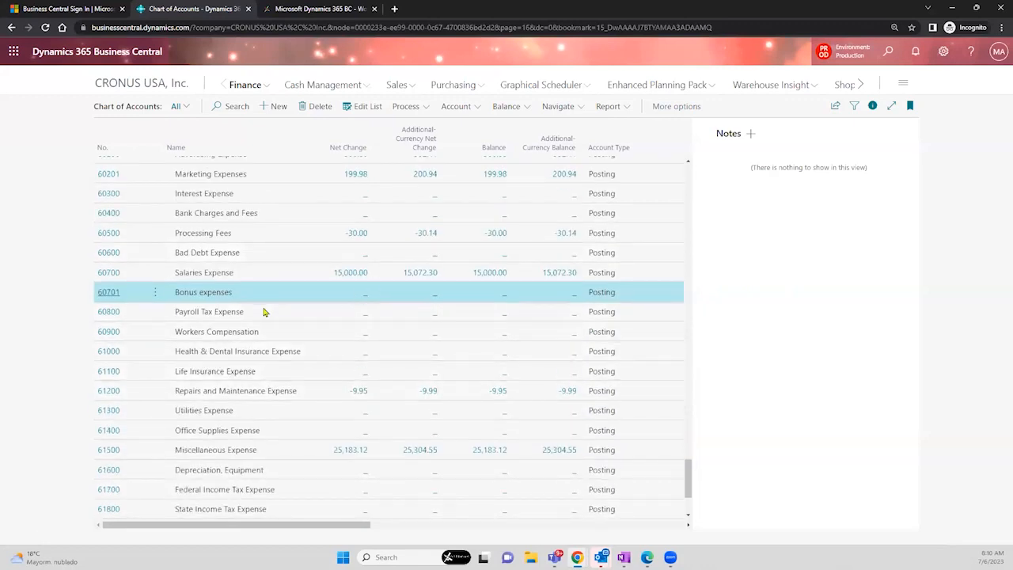
# Examine the TOTAL EXPENSES and NET INCOME rows and the expense accounts they cover, starting from the EXPENSES begin-total row
pyautogui.scroll(-3, 245, 291)
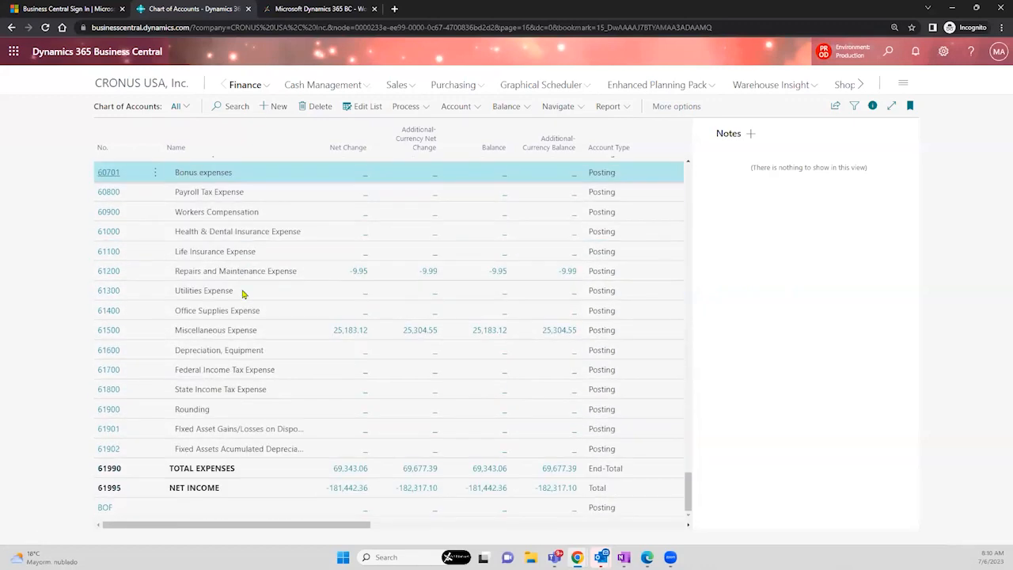
pyautogui.click(198, 472)
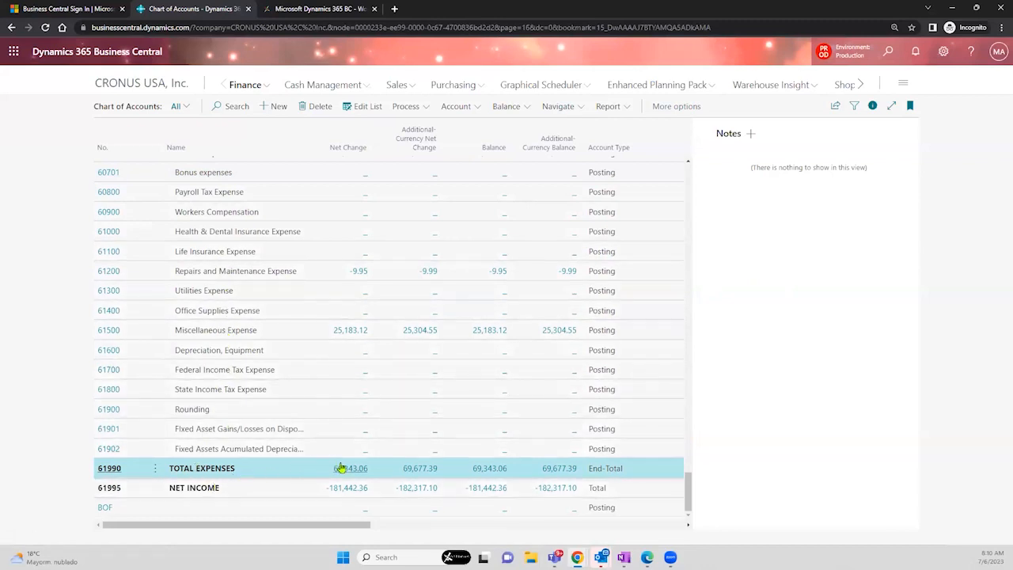
pyautogui.click(224, 490)
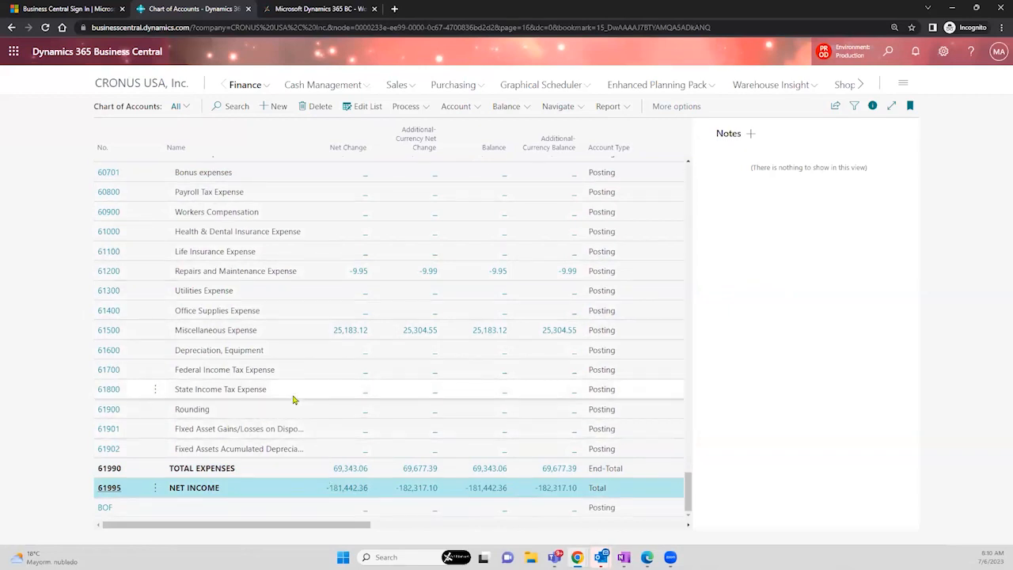
pyautogui.click(423, 113)
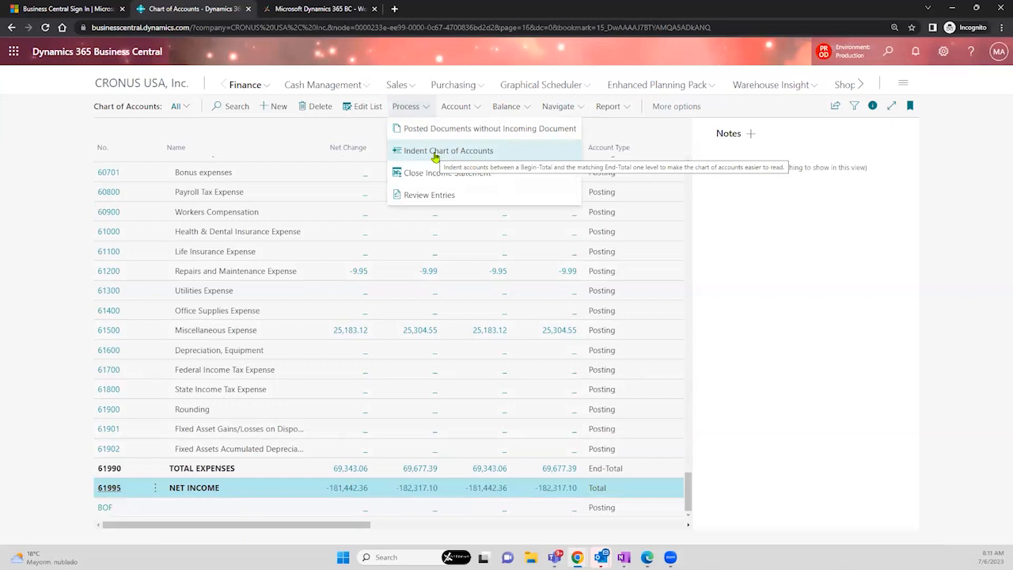
pyautogui.click(192, 330)
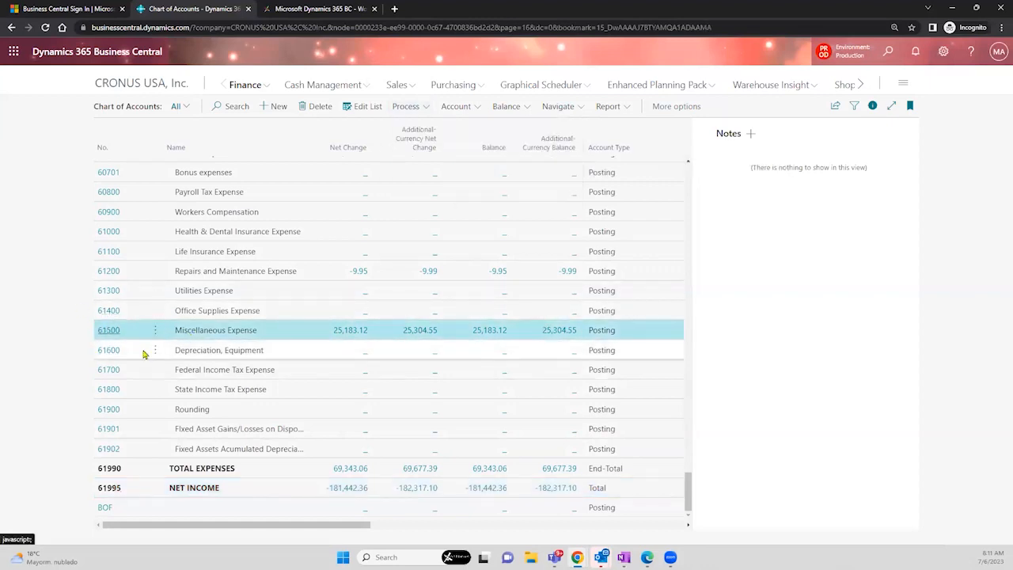
pyautogui.scroll(1, 211, 296)
pyautogui.scroll(2, 211, 296)
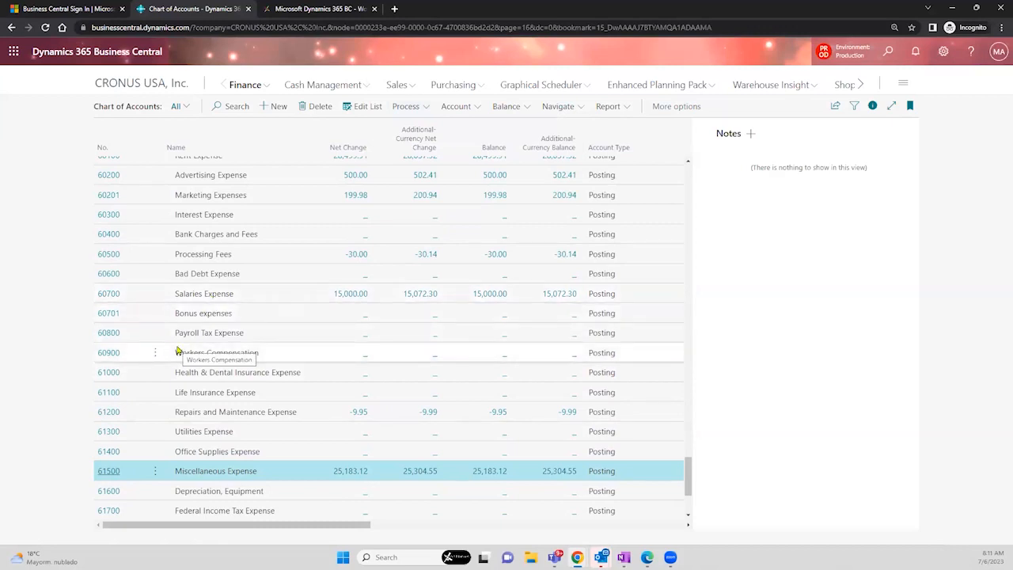
pyautogui.scroll(3, 178, 351)
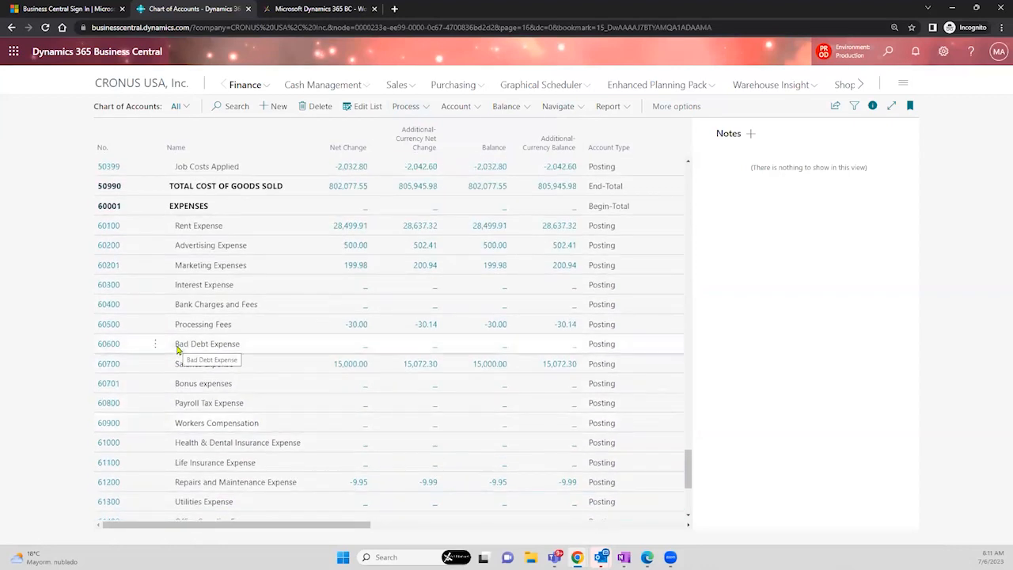
pyautogui.scroll(-4, 270, 300)
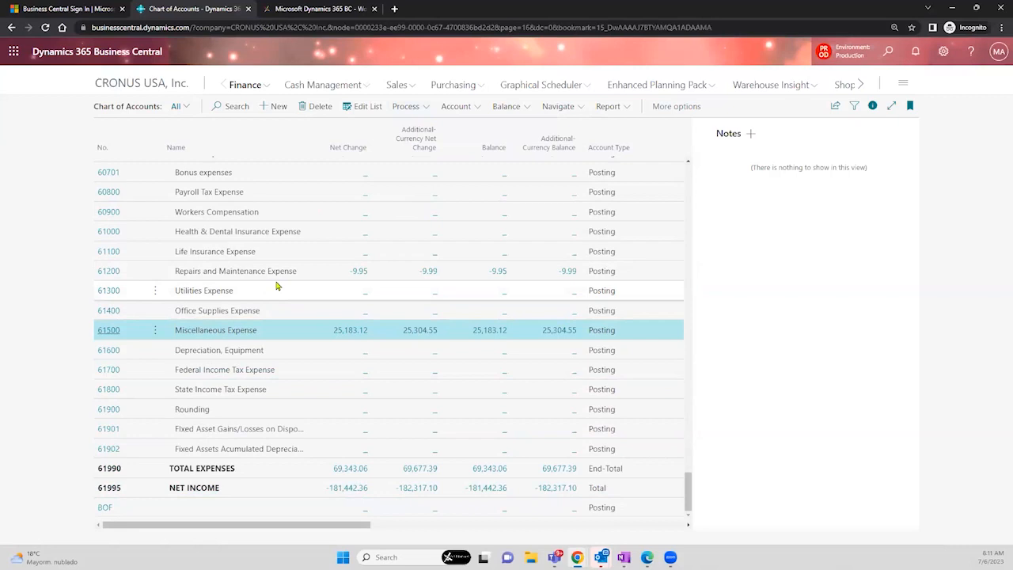
# Open the G/L account card of Bonus expenses and view the available Account Category options
pyautogui.click(210, 172)
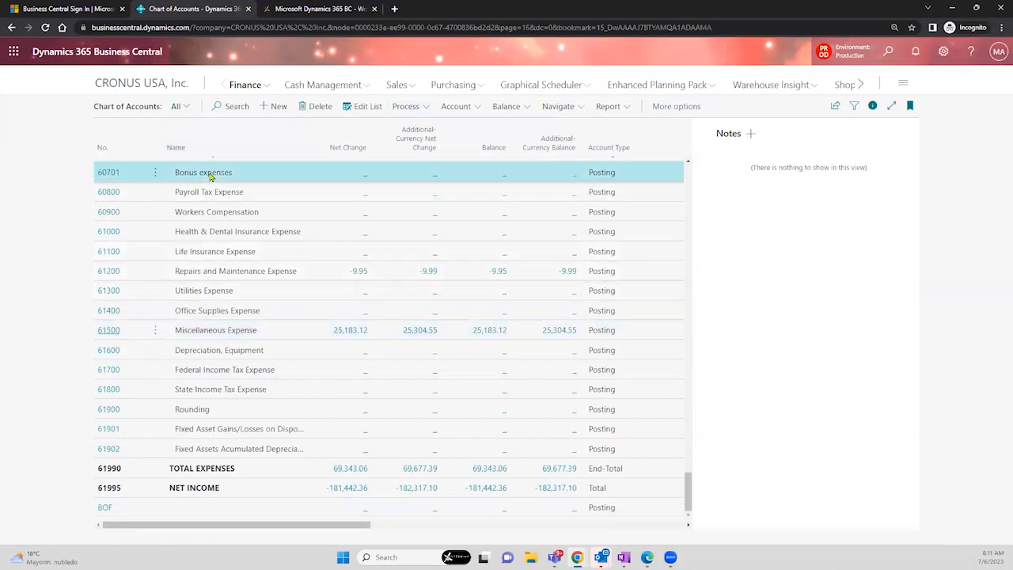
pyautogui.click(112, 172)
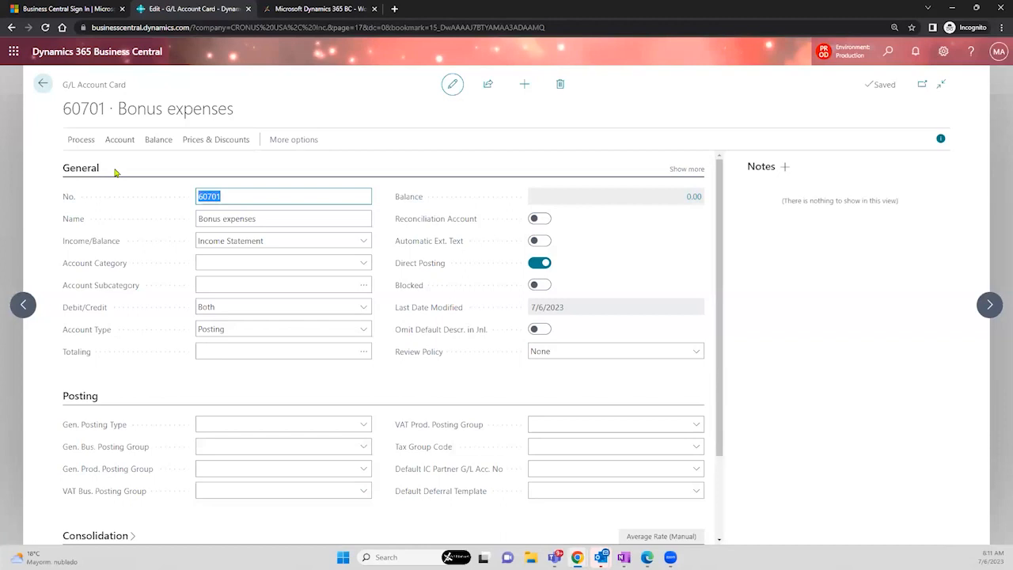
pyautogui.click(247, 221)
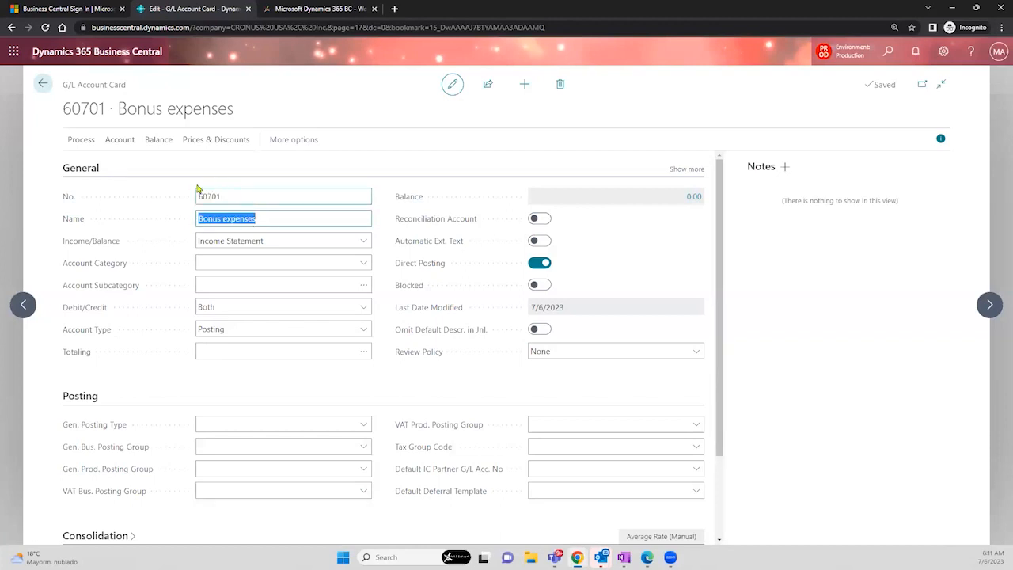
pyautogui.click(227, 264)
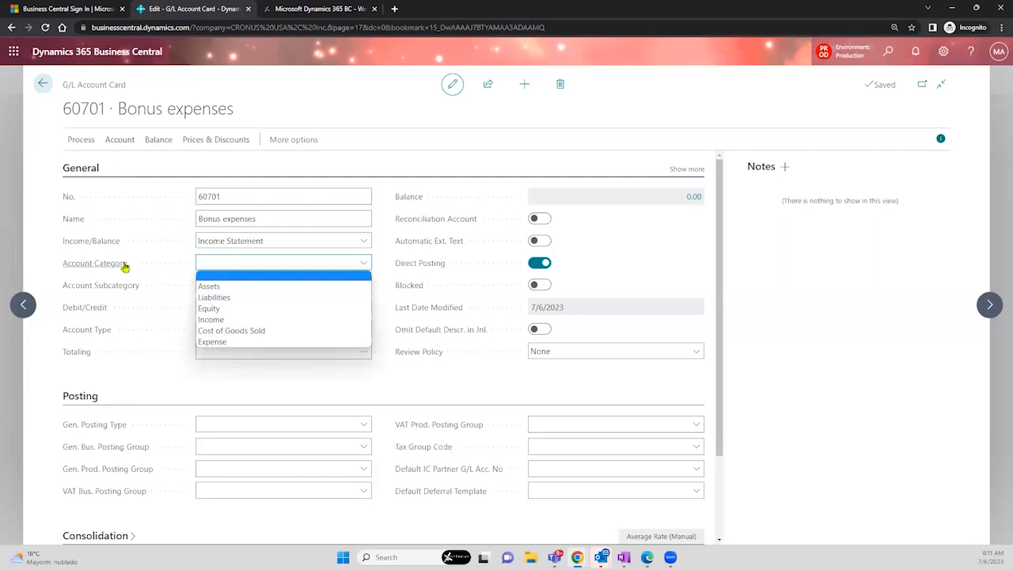
pyautogui.moveTo(123, 266)
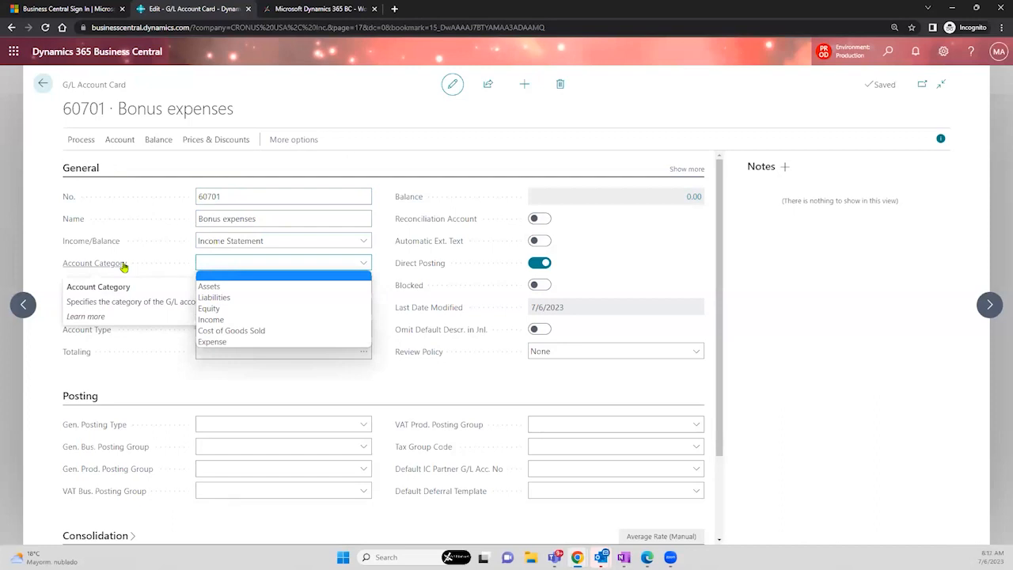
# Find the Financial Reports list and look through its cash flow, balance sheet and retained earnings reports
pyautogui.click(892, 54)
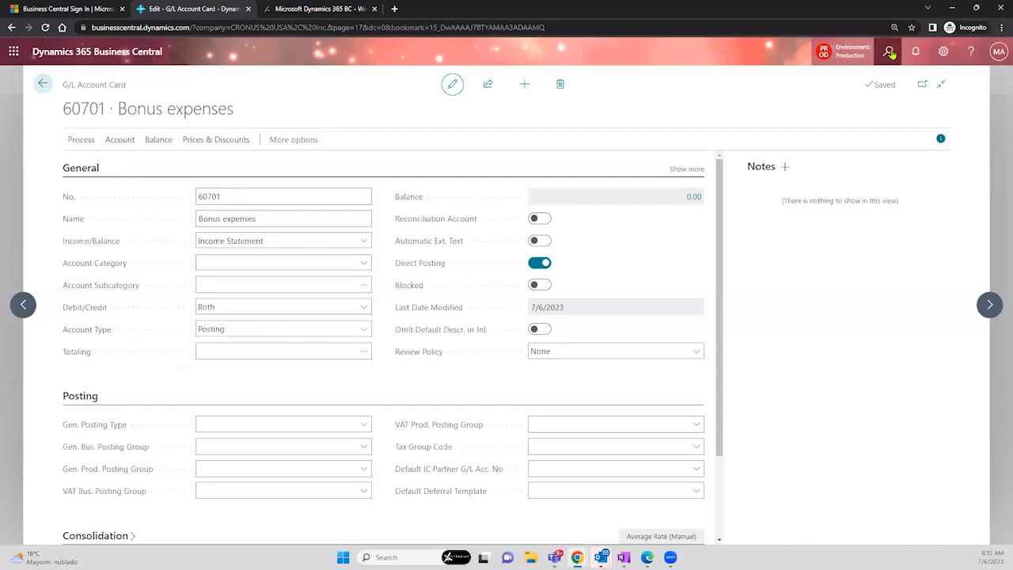
pyautogui.write('fiannce repor')
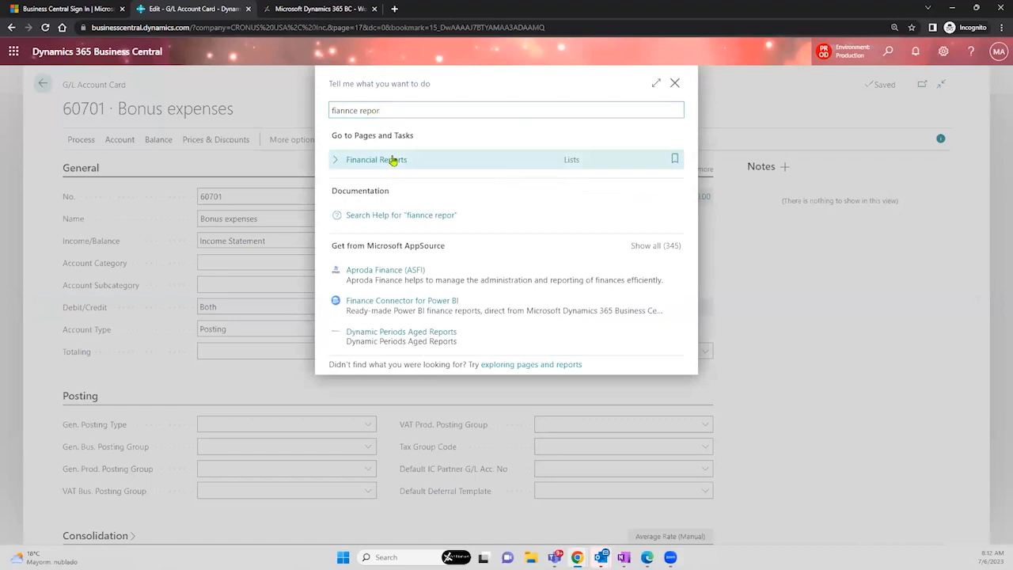
pyautogui.click(394, 161)
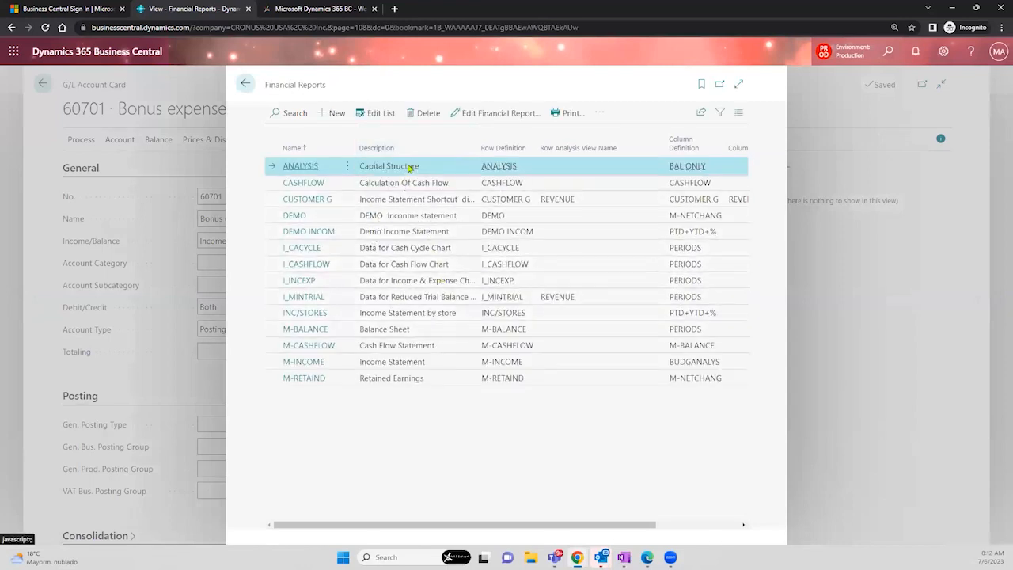
pyautogui.click(431, 184)
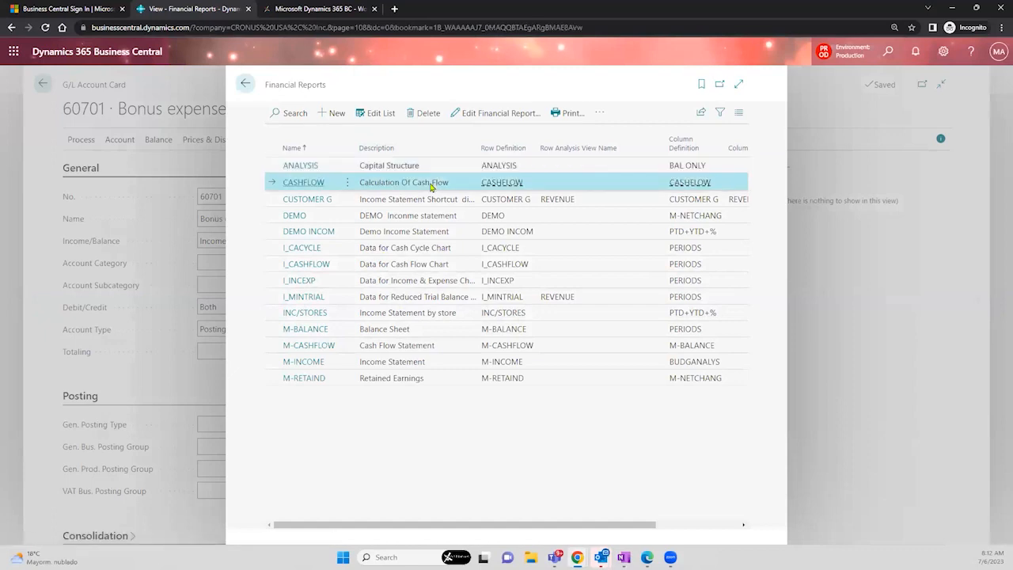
pyautogui.click(421, 331)
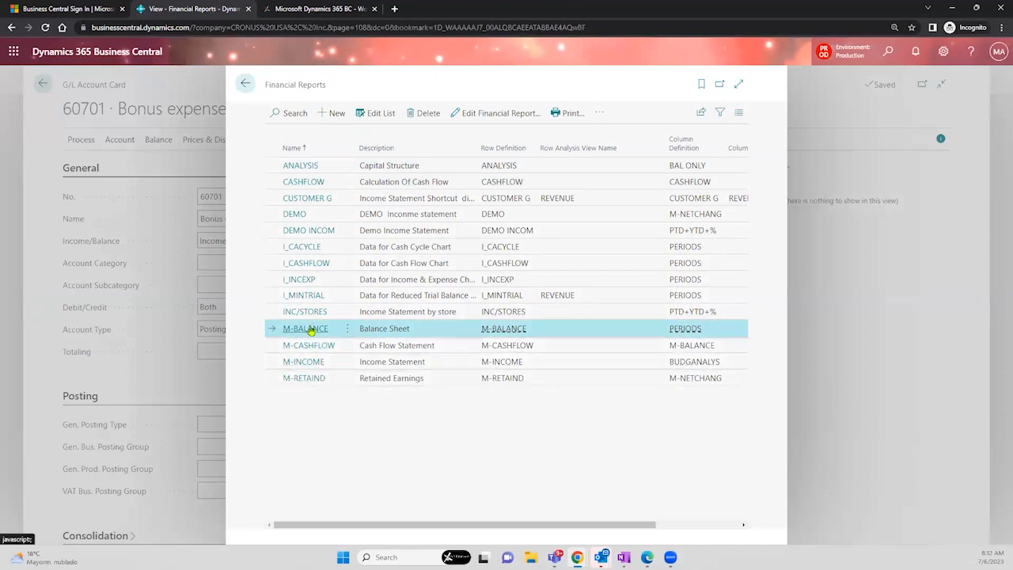
pyautogui.click(402, 345)
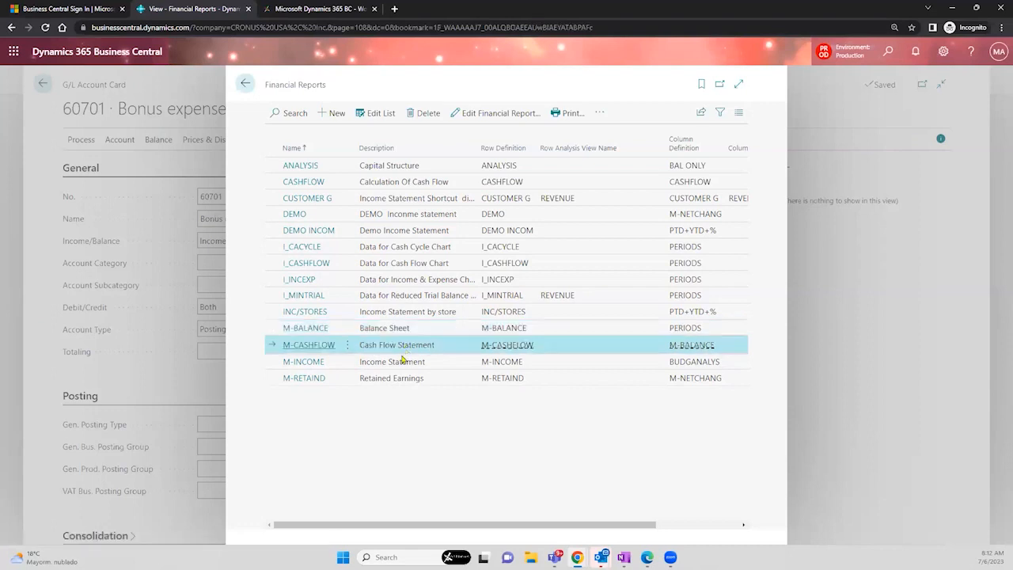
pyautogui.click(395, 378)
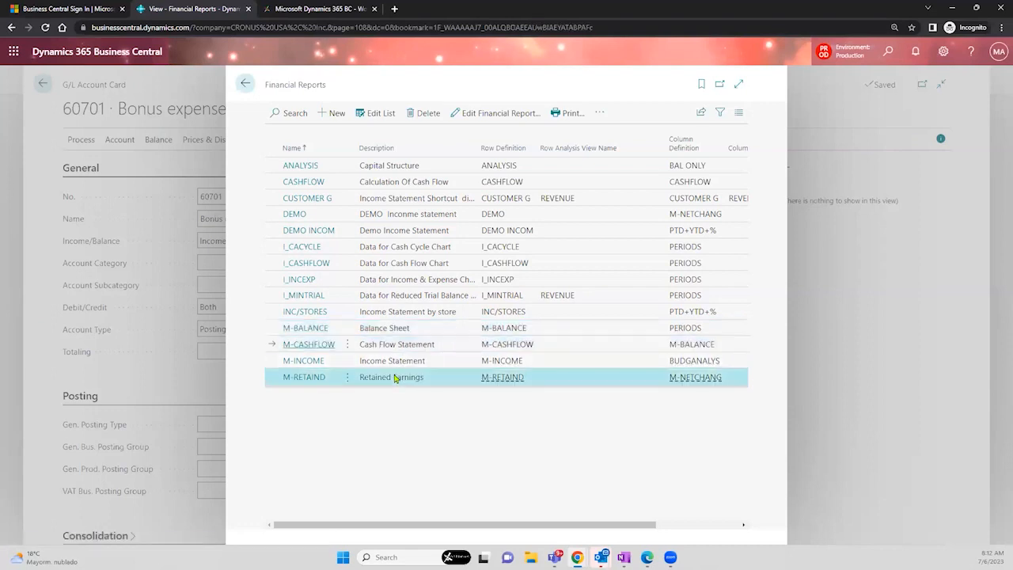
# Open the M-RETAIND report, examine its rows from Retained Earnings, Period Start to Period End, and return to the Bonus expenses account card
pyautogui.click(309, 378)
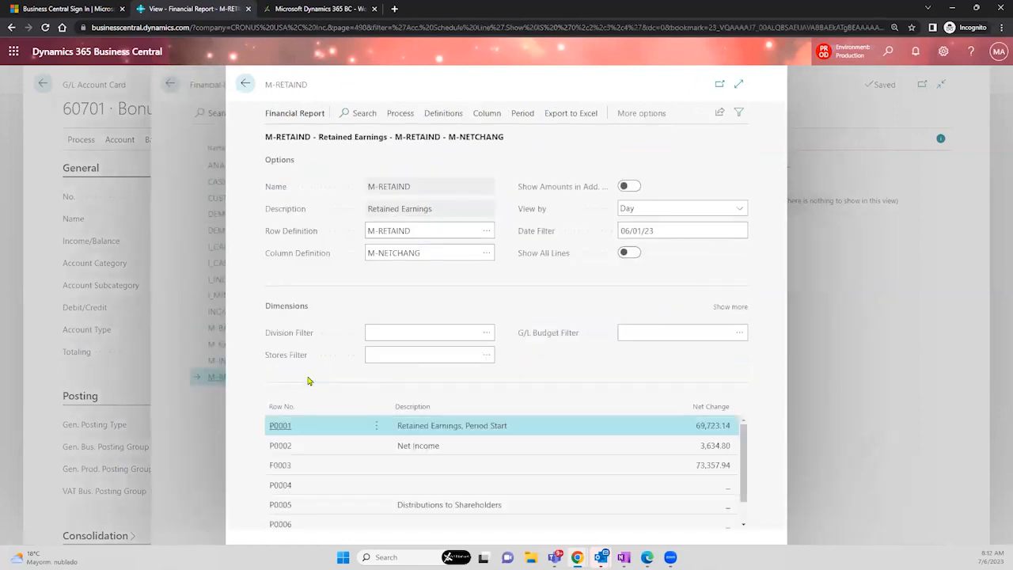
pyautogui.click(246, 85)
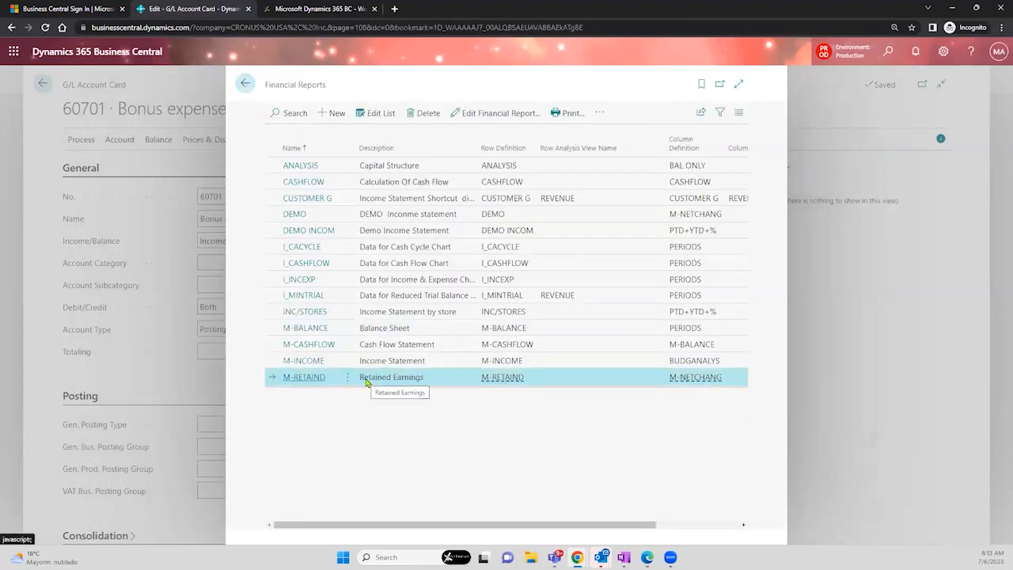
pyautogui.click(494, 115)
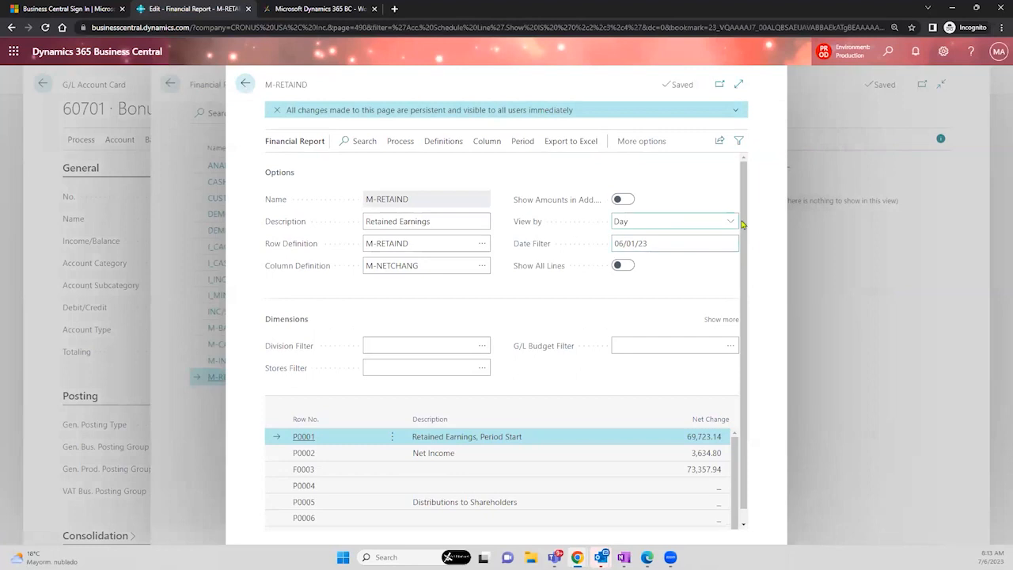
pyautogui.scroll(-1, 744, 285)
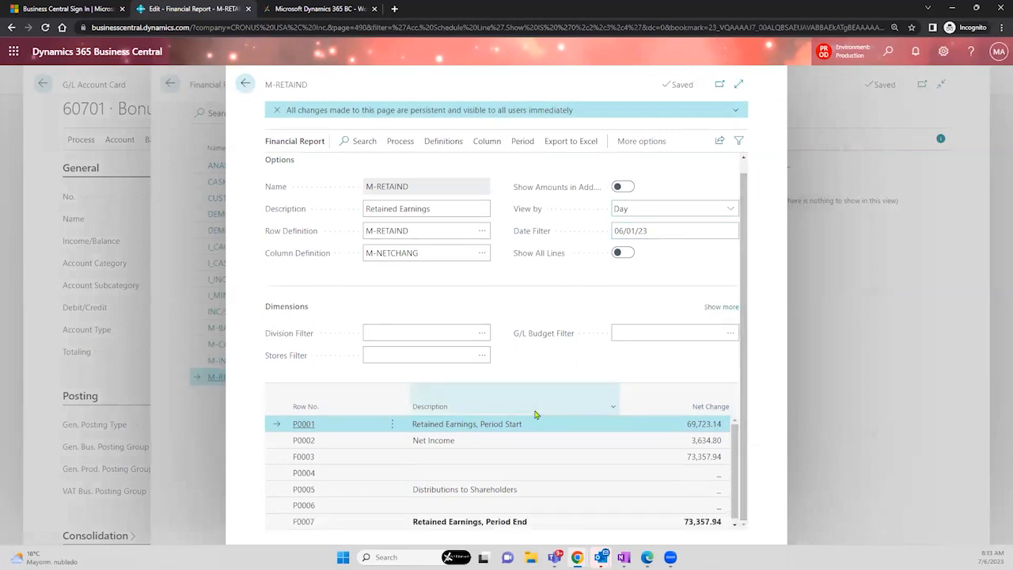
pyautogui.click(485, 446)
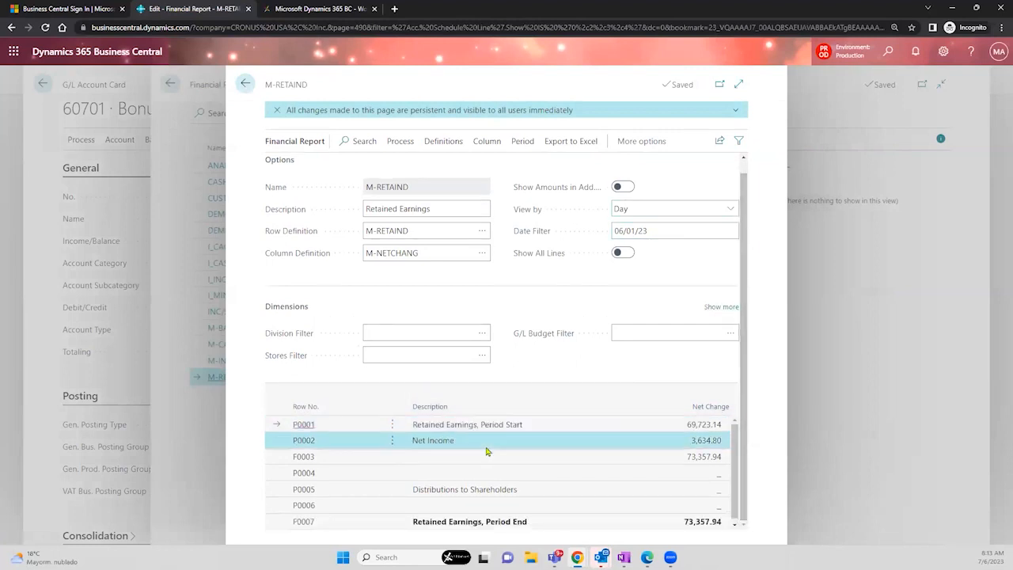
pyautogui.click(488, 490)
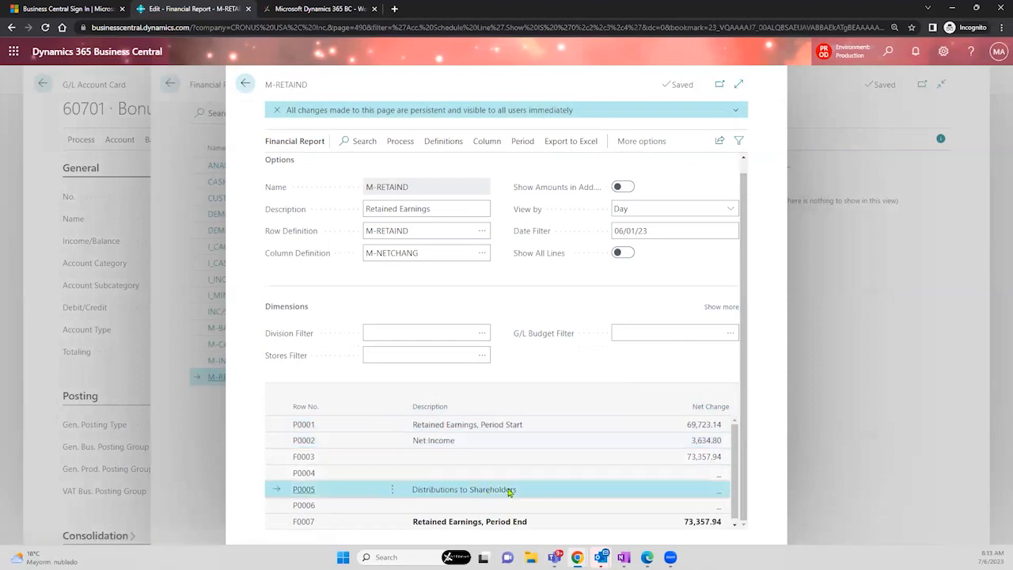
pyautogui.click(651, 524)
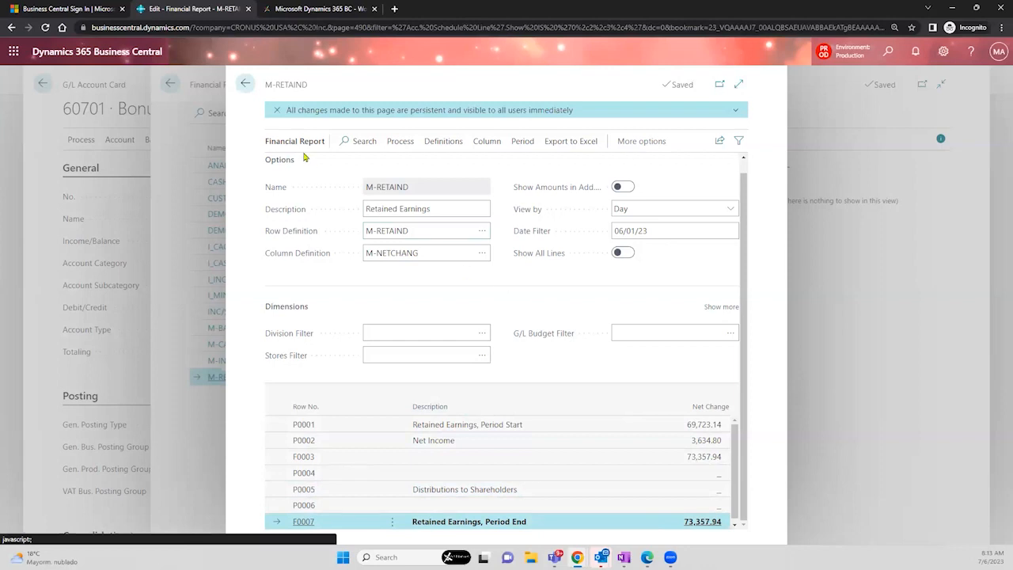
pyautogui.click(245, 84)
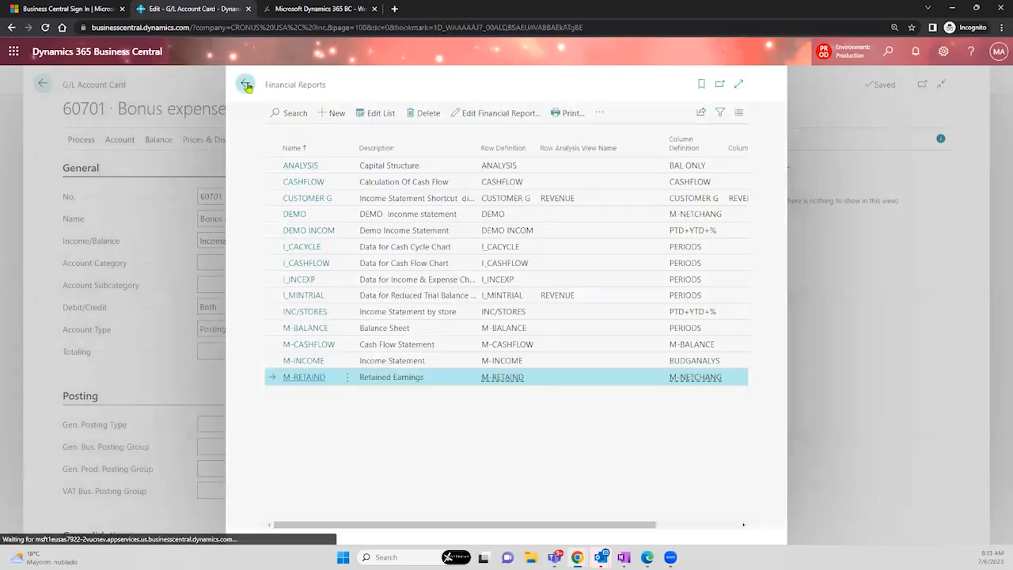
pyautogui.click(246, 84)
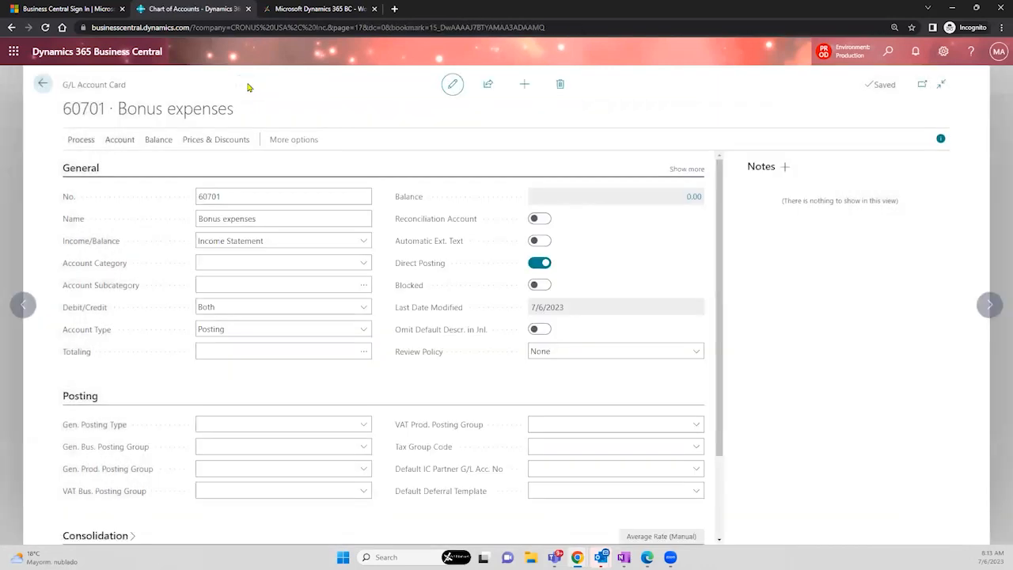
# Set the Account Category of the Bonus expenses account to Expense
pyautogui.click(250, 262)
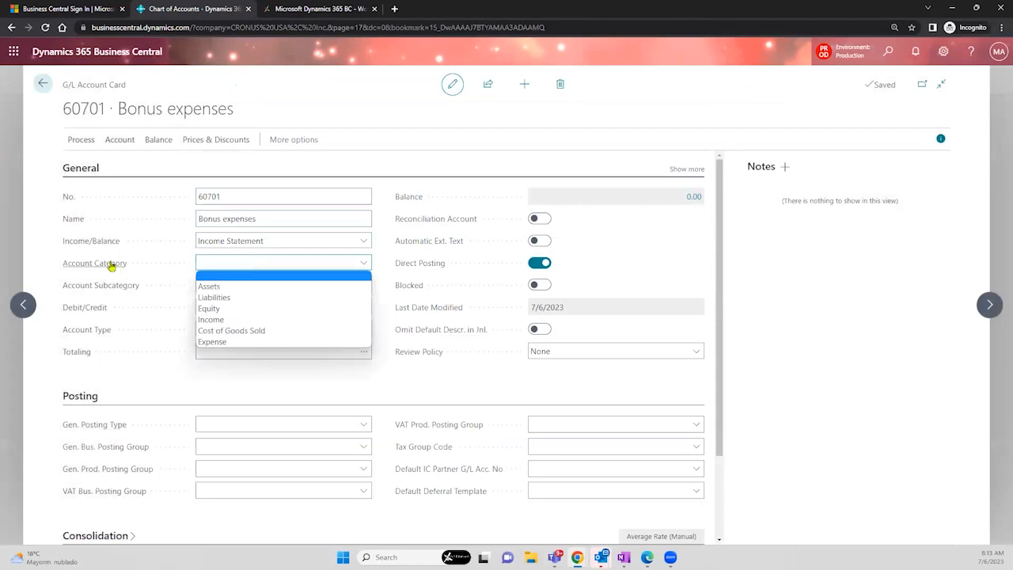
pyautogui.moveTo(111, 267)
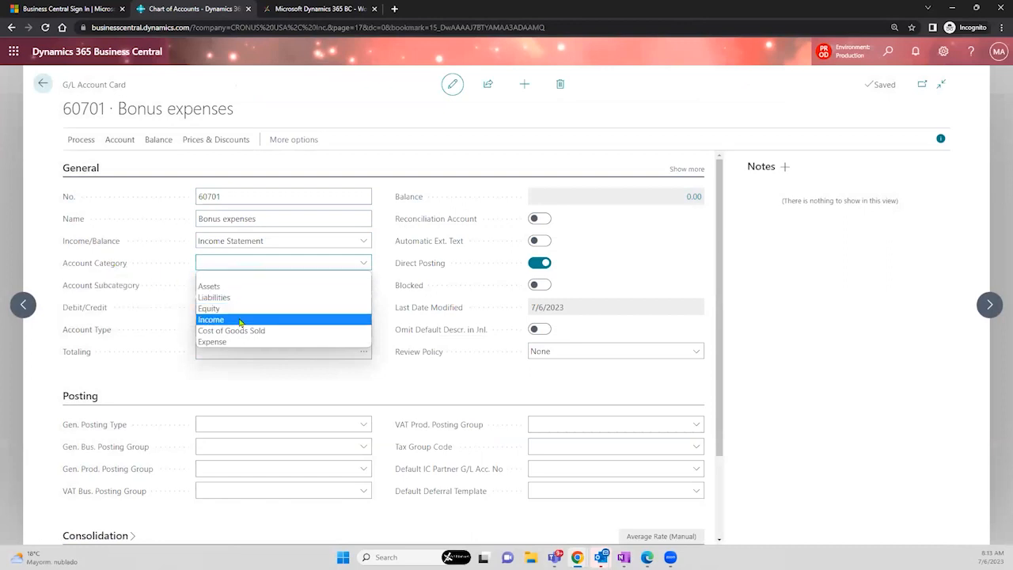
pyautogui.click(245, 344)
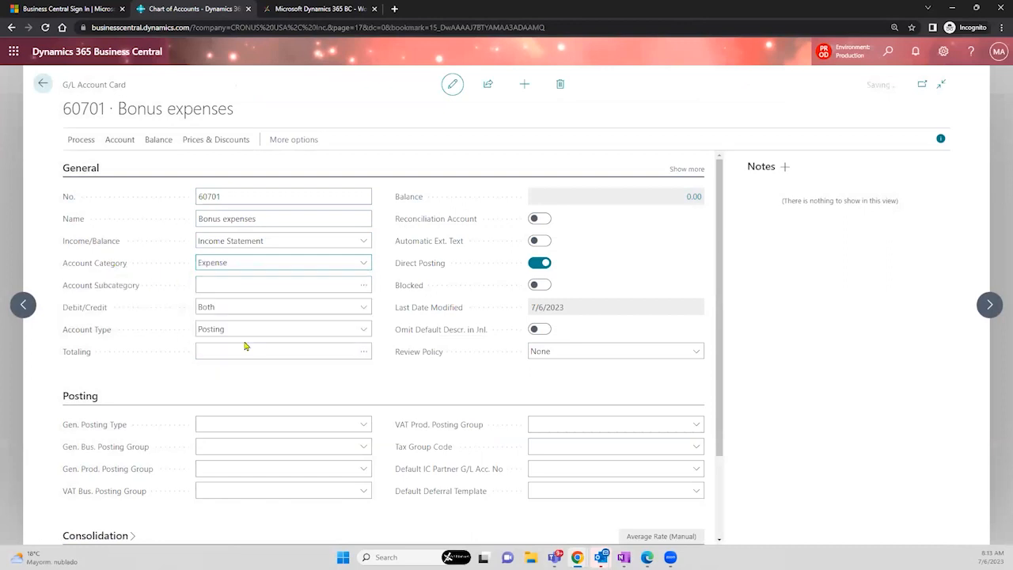
# Set the Account Subcategory of the Bonus expenses account to Benefits Expense
pyautogui.click(242, 283)
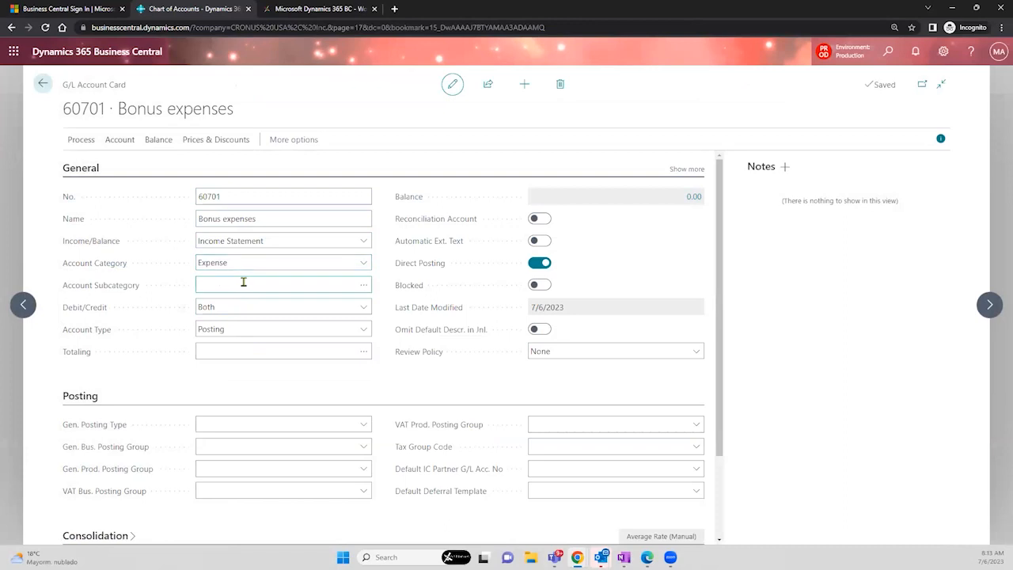
pyautogui.click(364, 285)
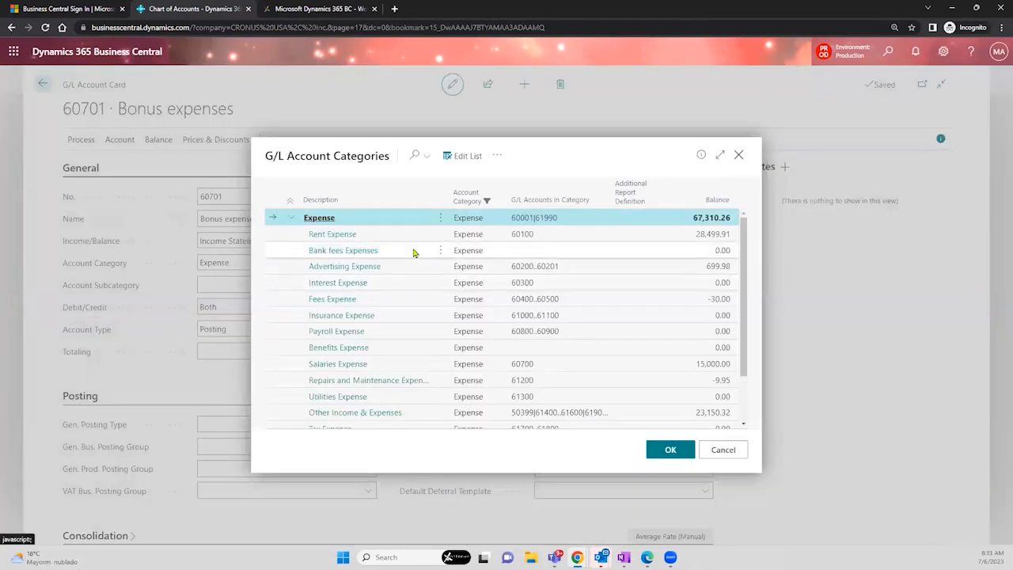
pyautogui.click(397, 305)
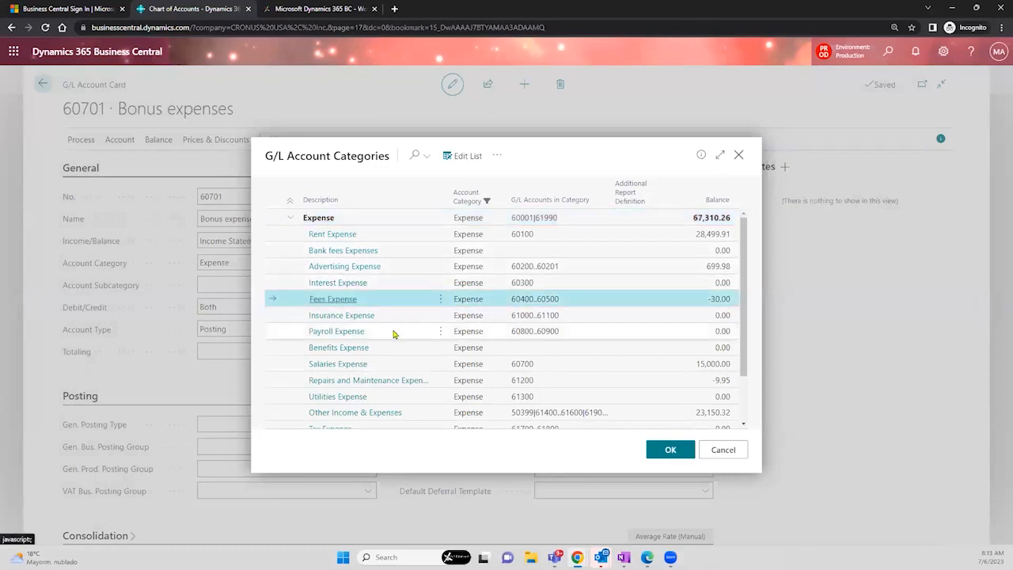
pyautogui.click(394, 333)
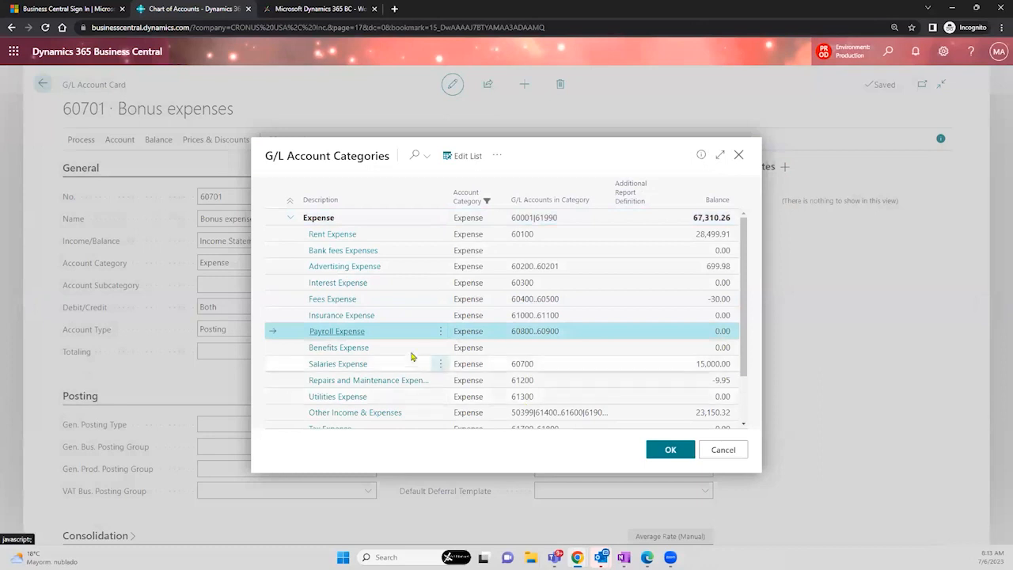
pyautogui.click(411, 353)
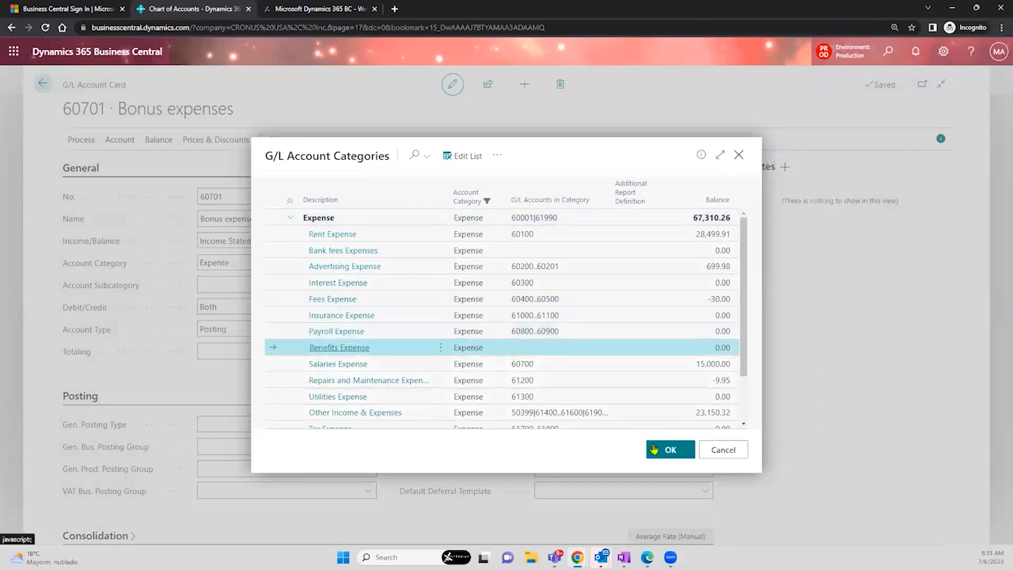
pyautogui.click(669, 449)
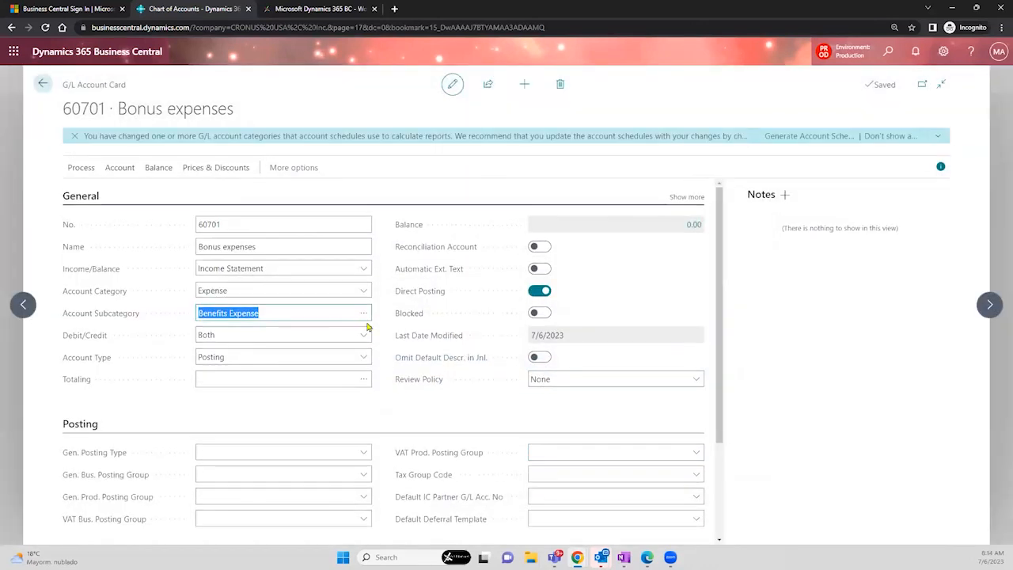
# Set the Account Subcategory of the Bonus expenses account to Payroll Expense
pyautogui.click(364, 315)
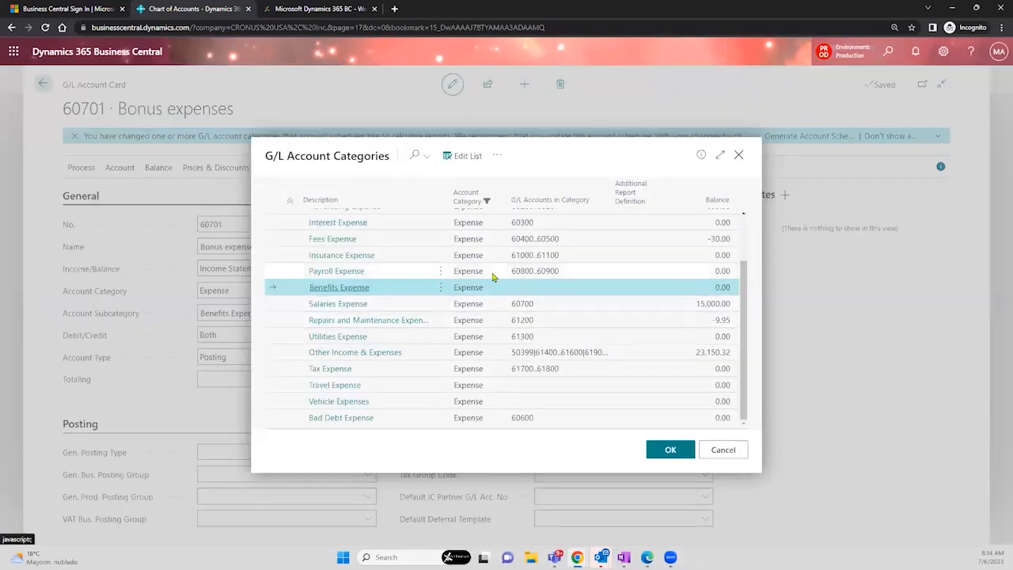
pyautogui.click(494, 272)
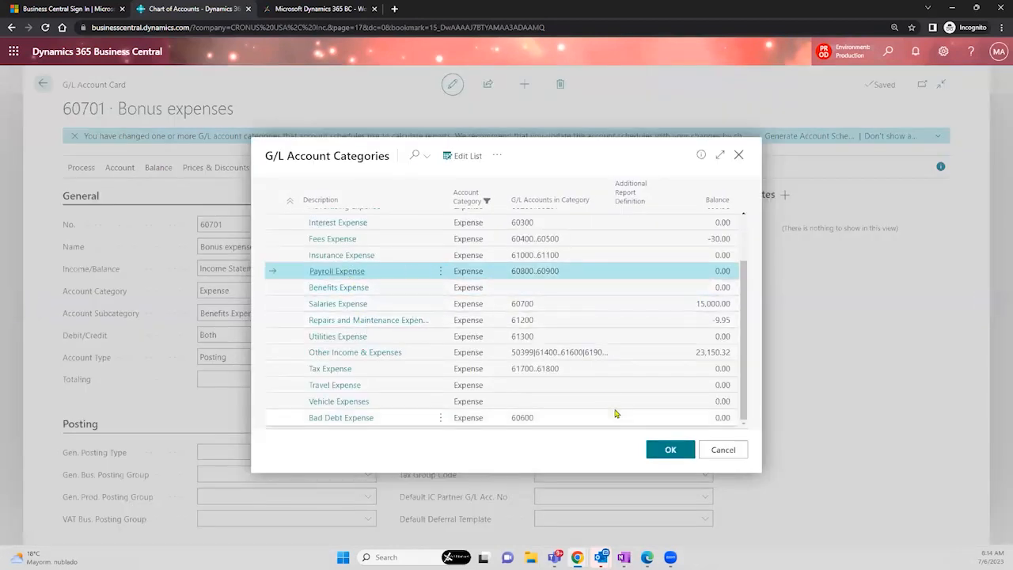
pyautogui.click(665, 449)
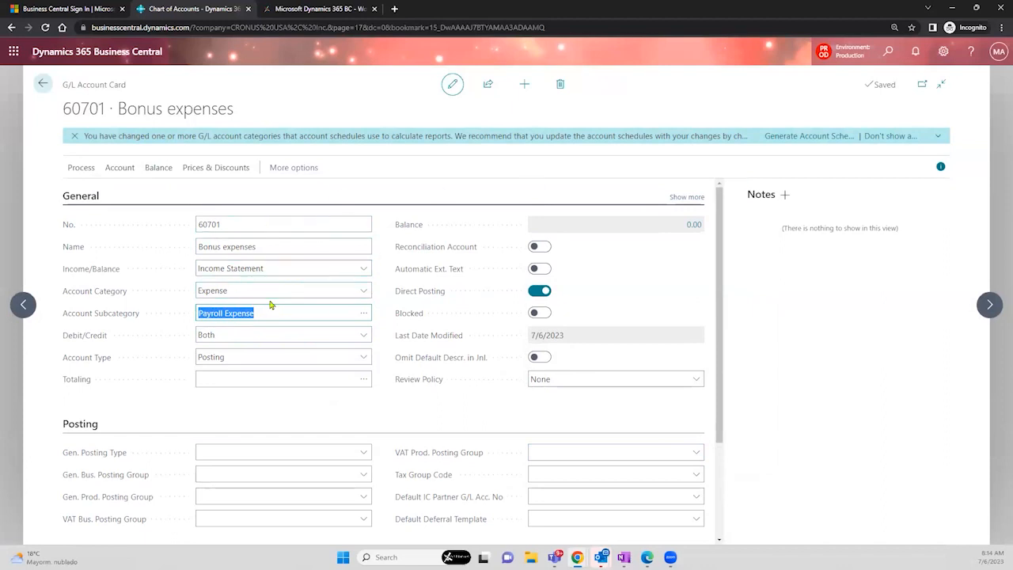
# Generate the account schedules from the category change notification, overwriting existing financial reports and row definitions
pyautogui.click(807, 144)
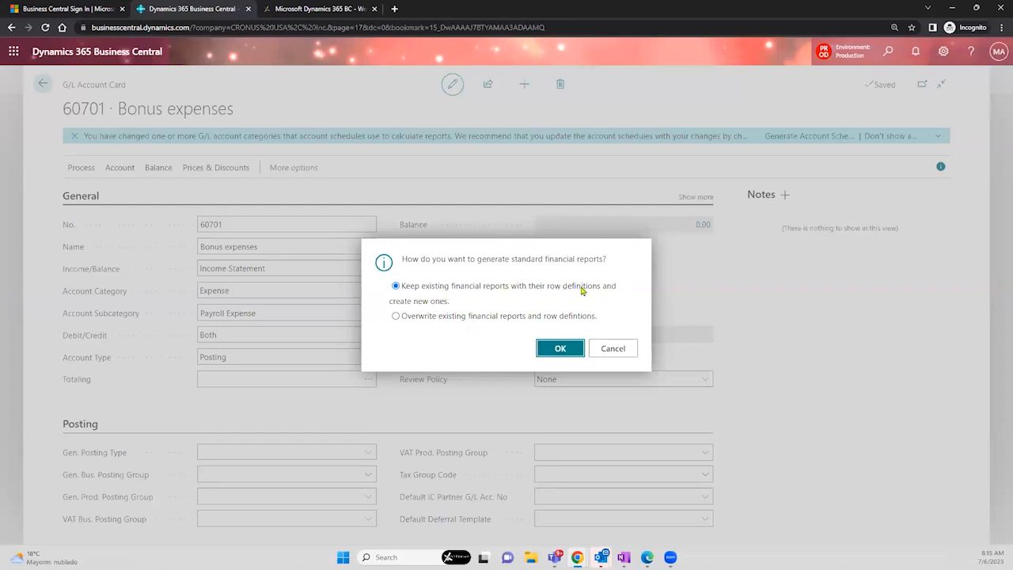
pyautogui.click(398, 315)
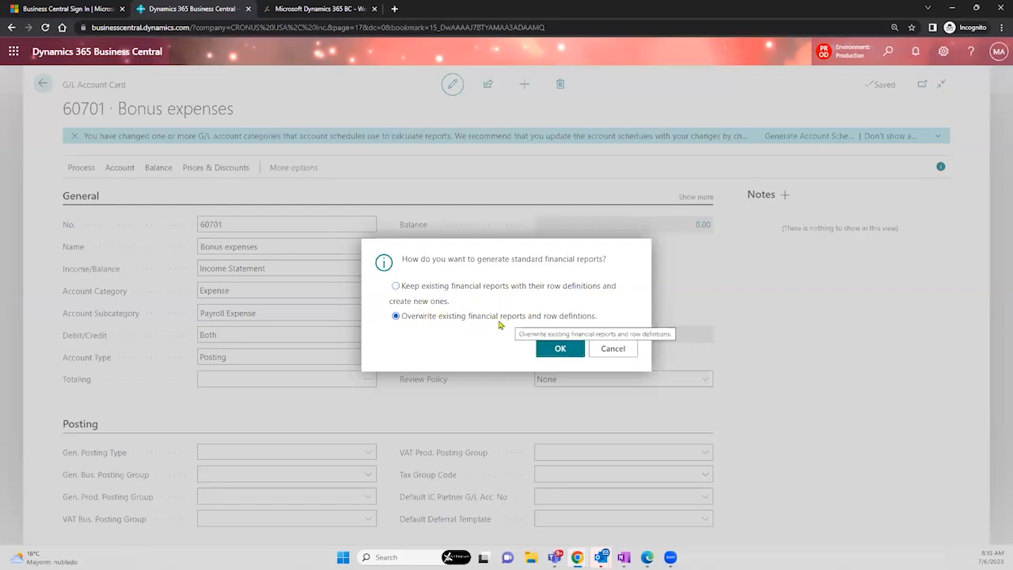
pyautogui.click(396, 286)
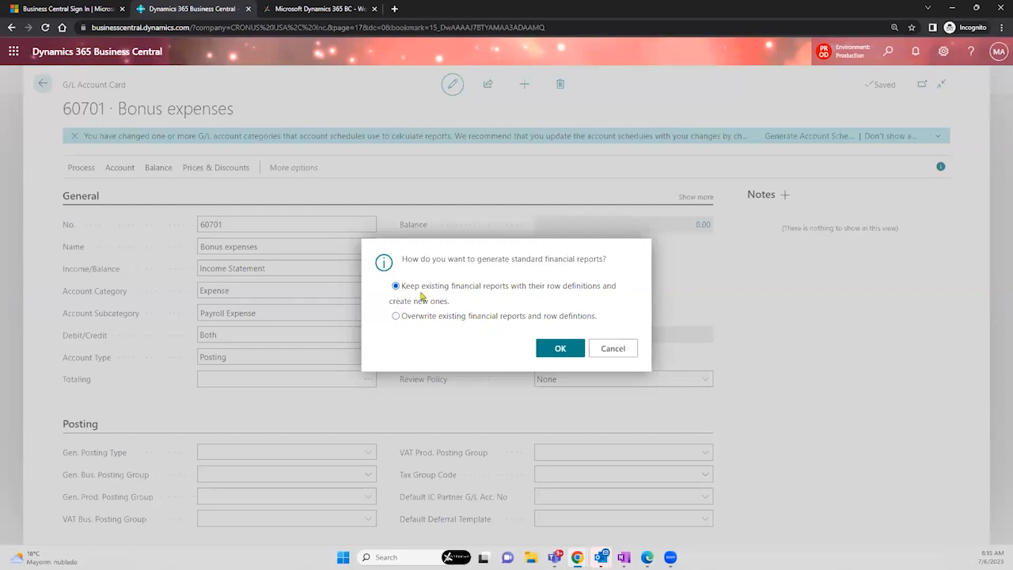
pyautogui.click(397, 316)
pyautogui.click(559, 350)
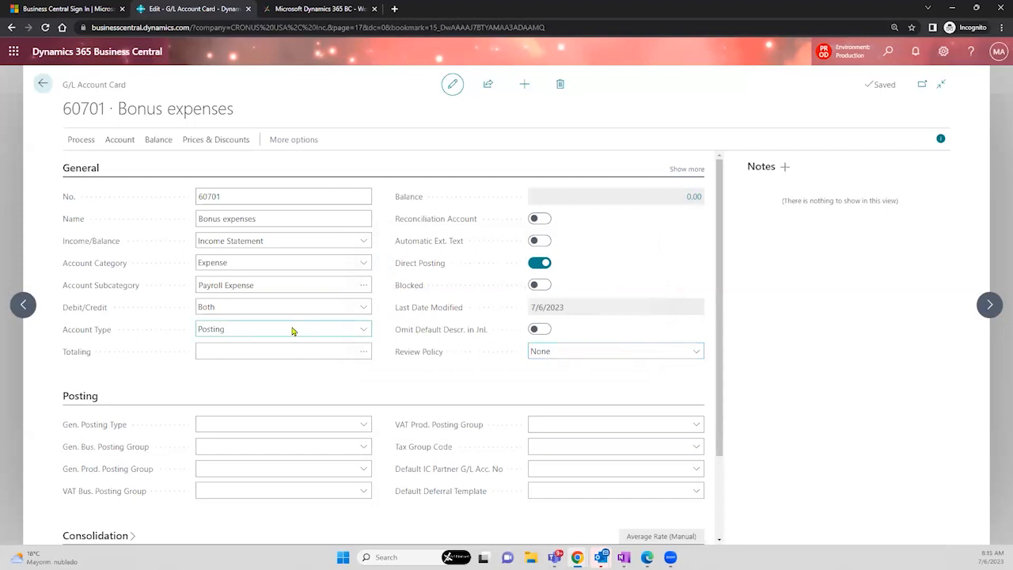
# View the Totaling field's description and its G/L account lookup list on the Bonus expenses card without selecting an account
pyautogui.click(264, 351)
pyautogui.moveTo(72, 361)
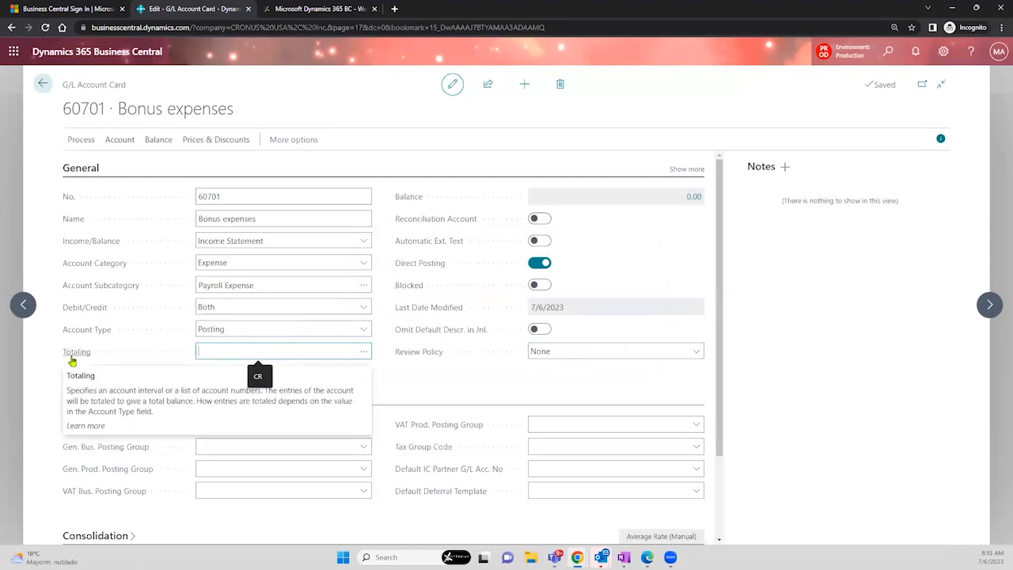
pyautogui.click(363, 356)
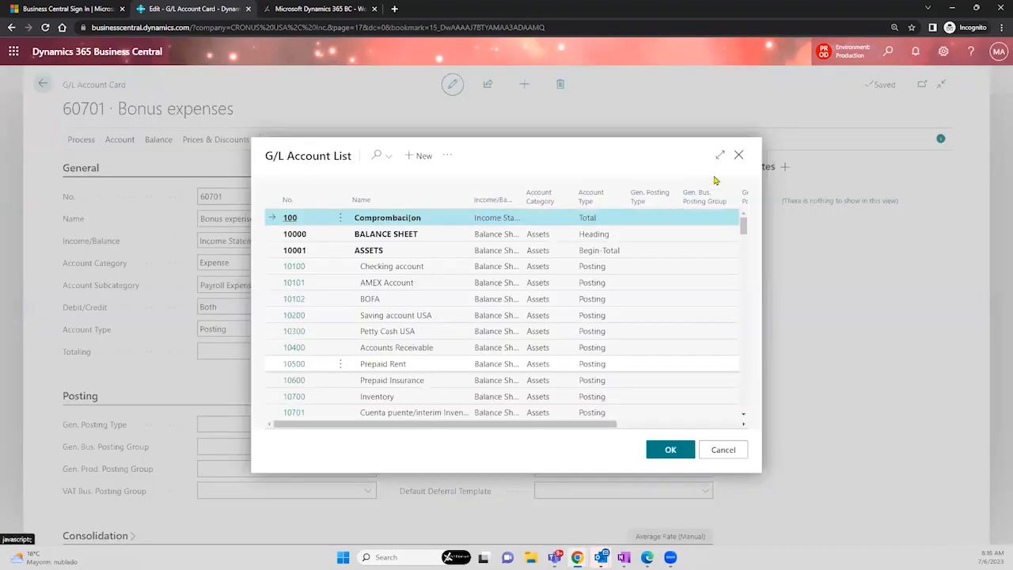
pyautogui.click(741, 156)
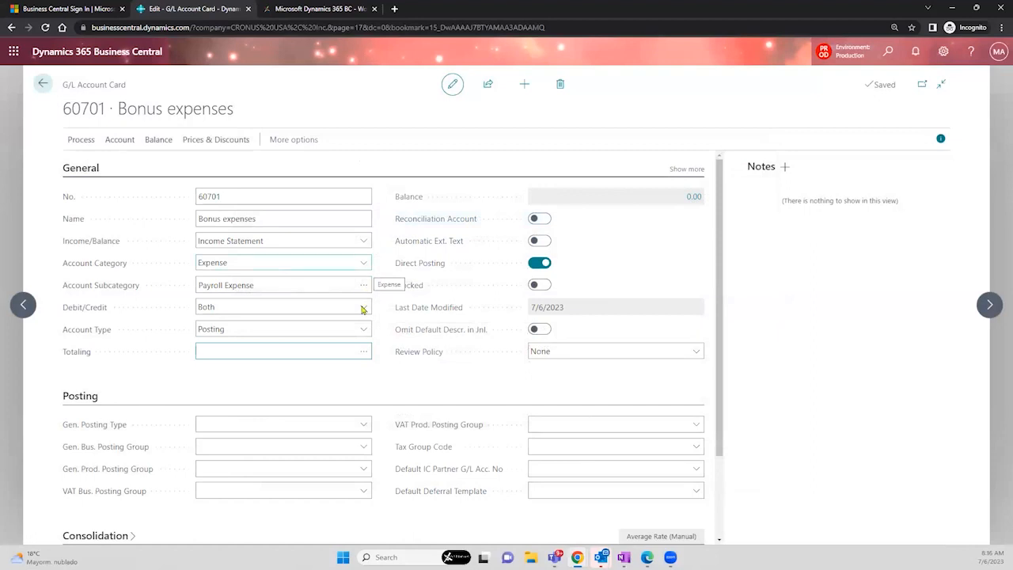
# Review the Account Type options for the Bonus expenses account, keep Posting, and return to the chart of accounts
pyautogui.click(360, 330)
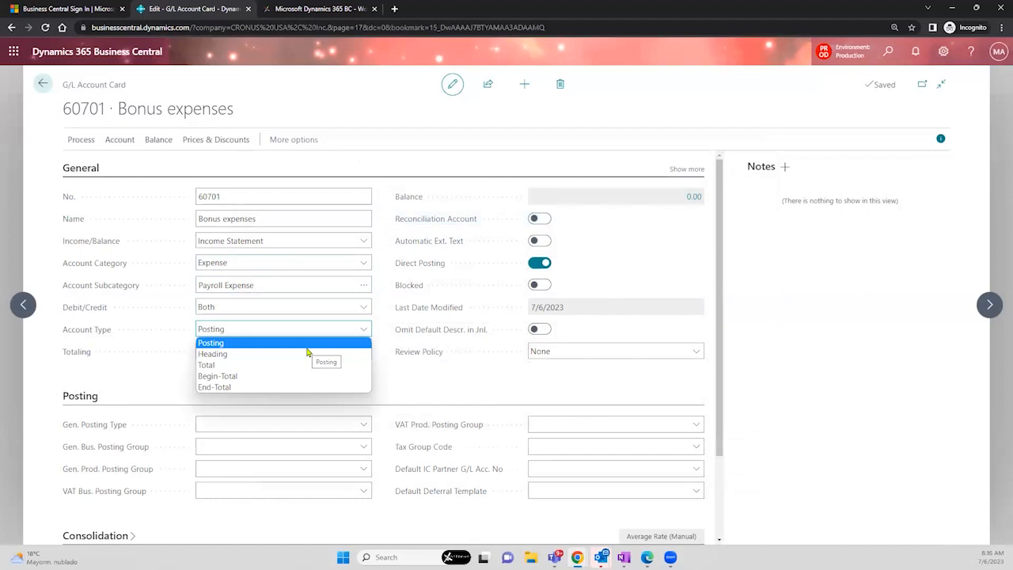
pyautogui.click(243, 361)
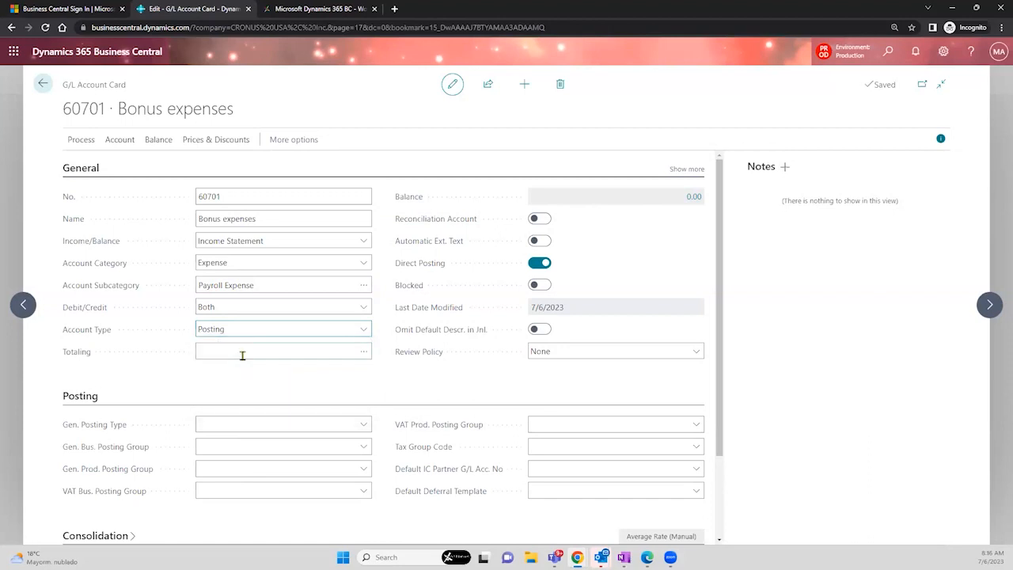
pyautogui.click(361, 331)
pyautogui.click(314, 349)
pyautogui.click(43, 85)
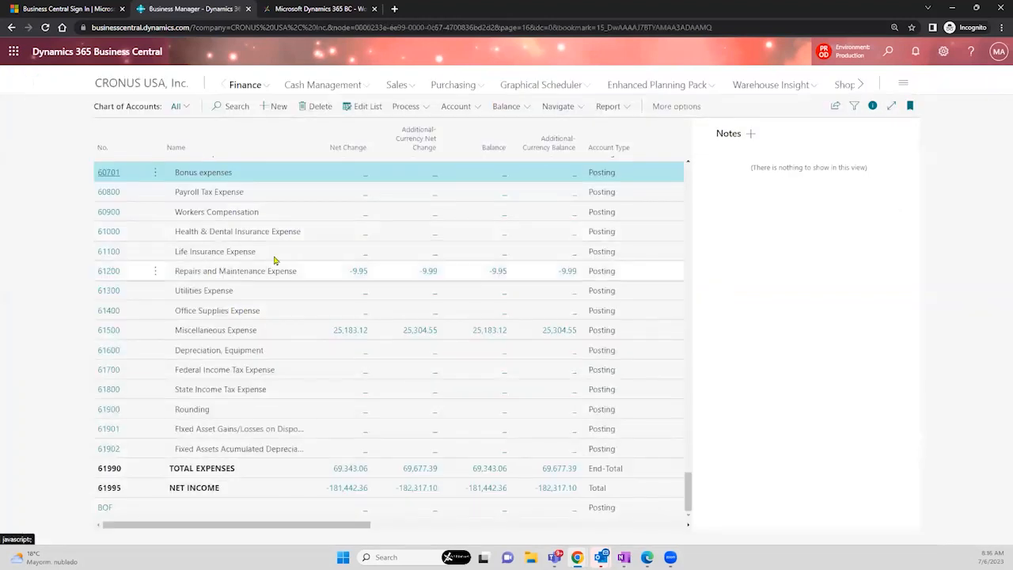
# Find the INCOME STATEMENT heading, view the Account Type options on the INCOME account card beneath it, and return to the chart of accounts
pyautogui.moveTo(688, 480); pyautogui.dragTo(688, 428)
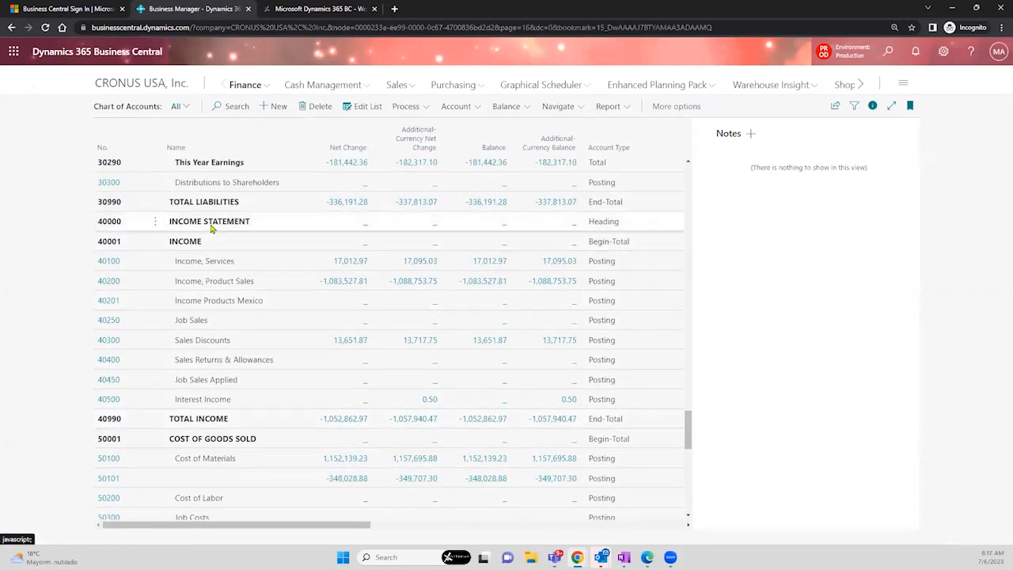
pyautogui.click(211, 228)
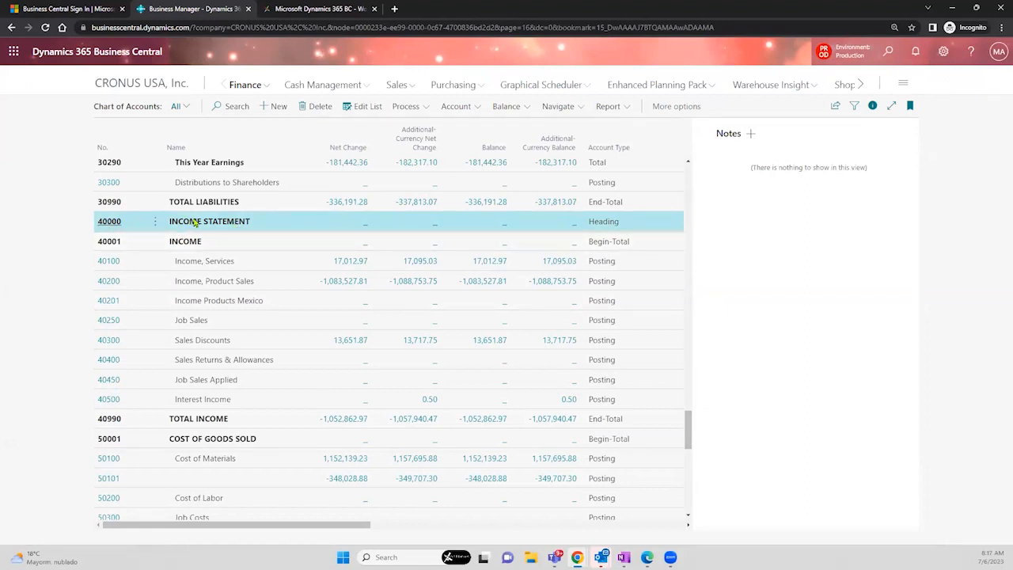
pyautogui.click(111, 243)
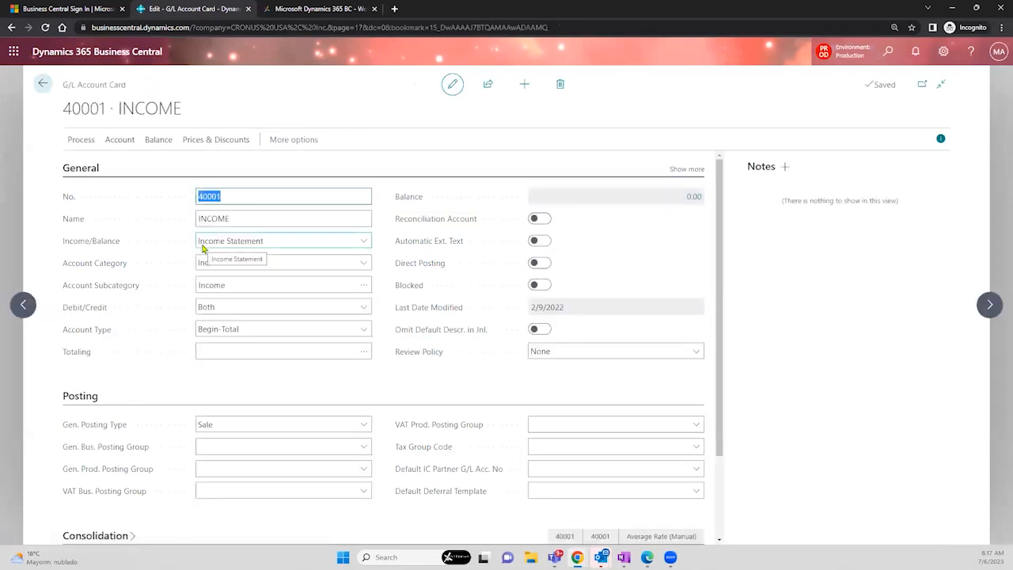
pyautogui.click(266, 333)
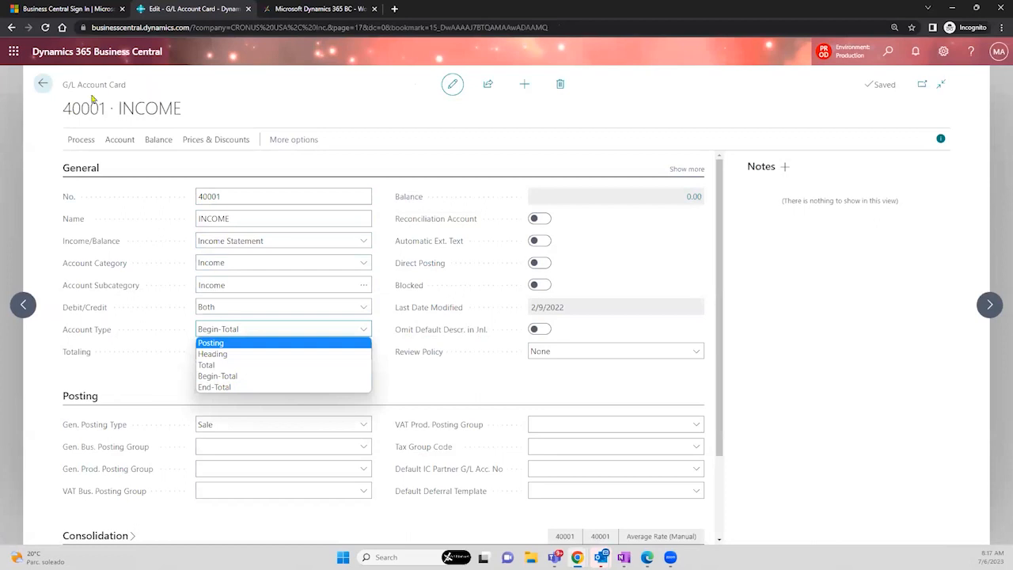
pyautogui.click(42, 83)
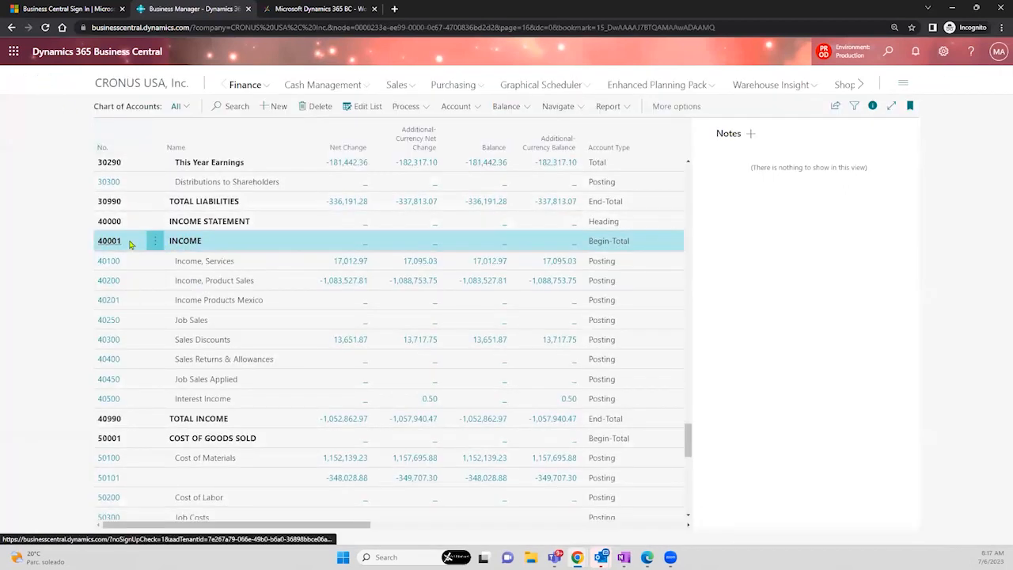
# Select all posting accounts from Income, Services through Interest Income in the chart of accounts
pyautogui.click(201, 260)
pyautogui.keyDown('shift'); pyautogui.click(206, 281); pyautogui.keyUp('shift')
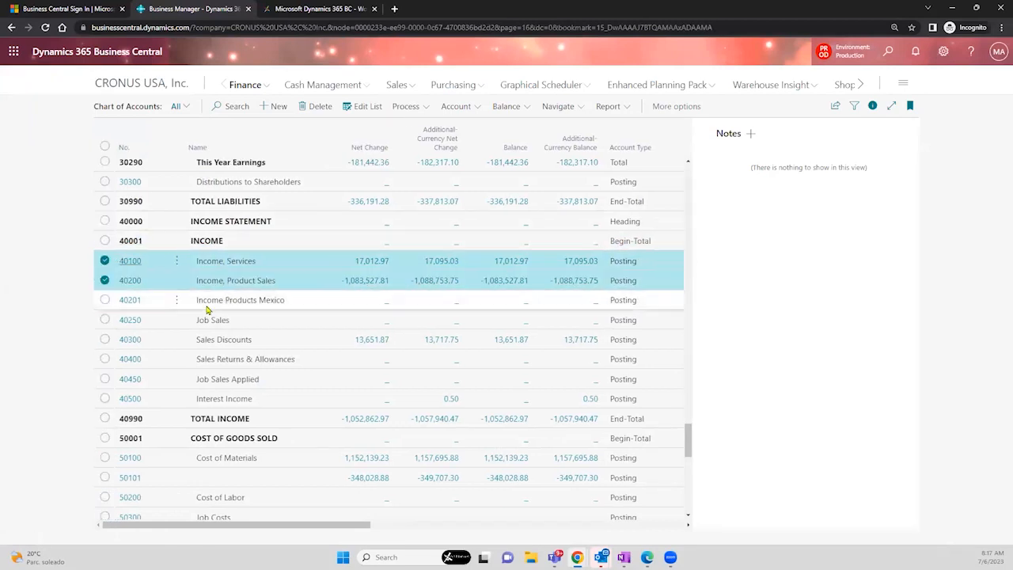
pyautogui.keyDown('shift'); pyautogui.click(208, 301); pyautogui.keyUp('shift')
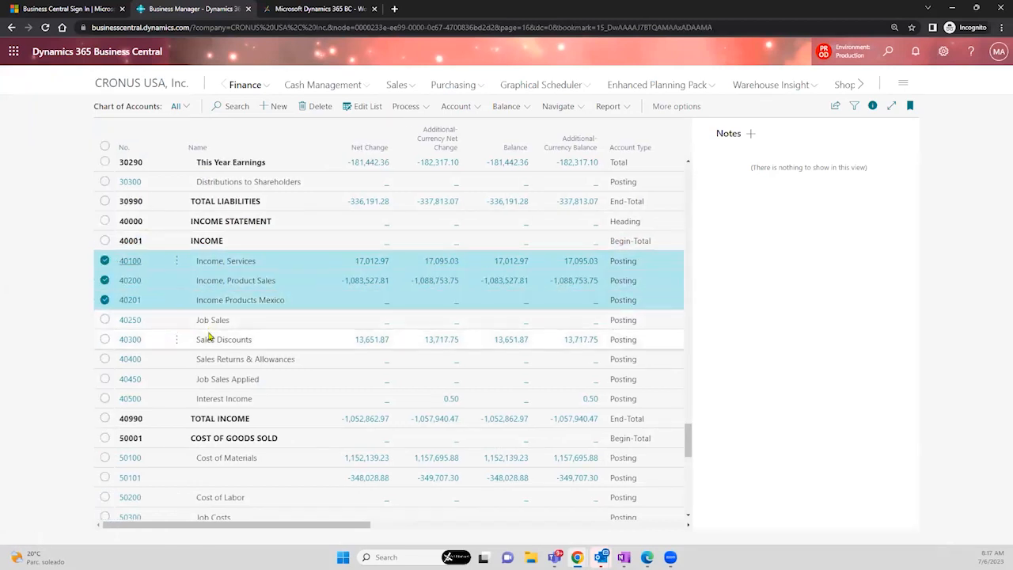
pyautogui.keyDown('shift'); pyautogui.click(208, 339); pyautogui.keyUp('shift')
pyautogui.keyDown('shift'); pyautogui.click(207, 358); pyautogui.keyUp('shift')
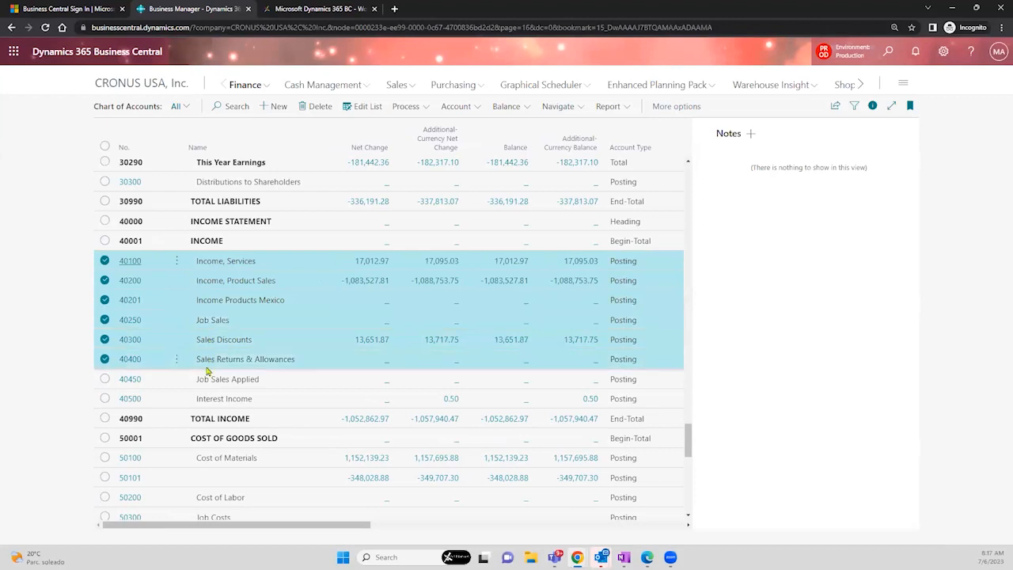
pyautogui.keyDown('shift'); pyautogui.click(206, 399); pyautogui.keyUp('shift')
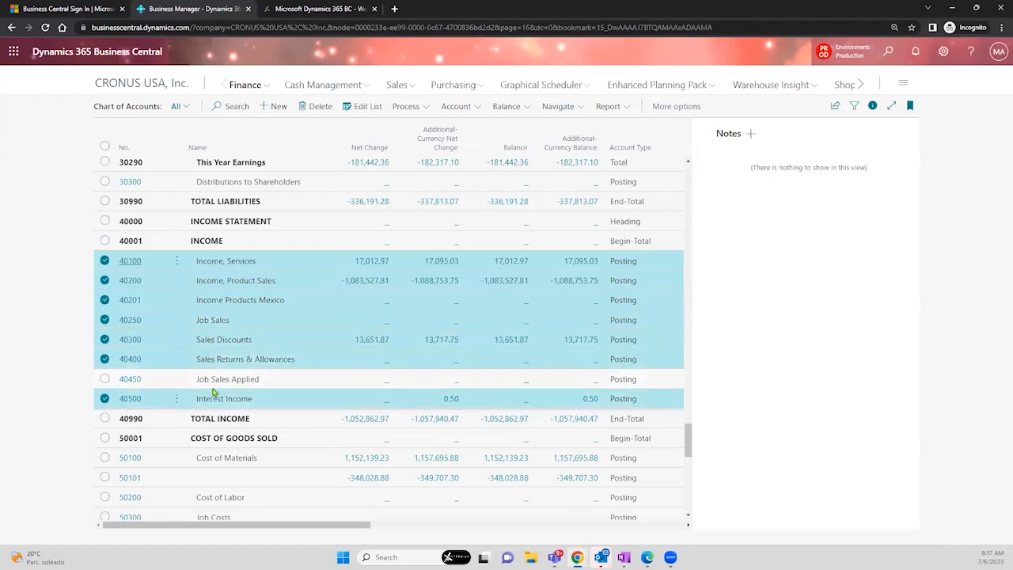
pyautogui.keyDown('shift'); pyautogui.click(223, 381); pyautogui.keyUp('shift')
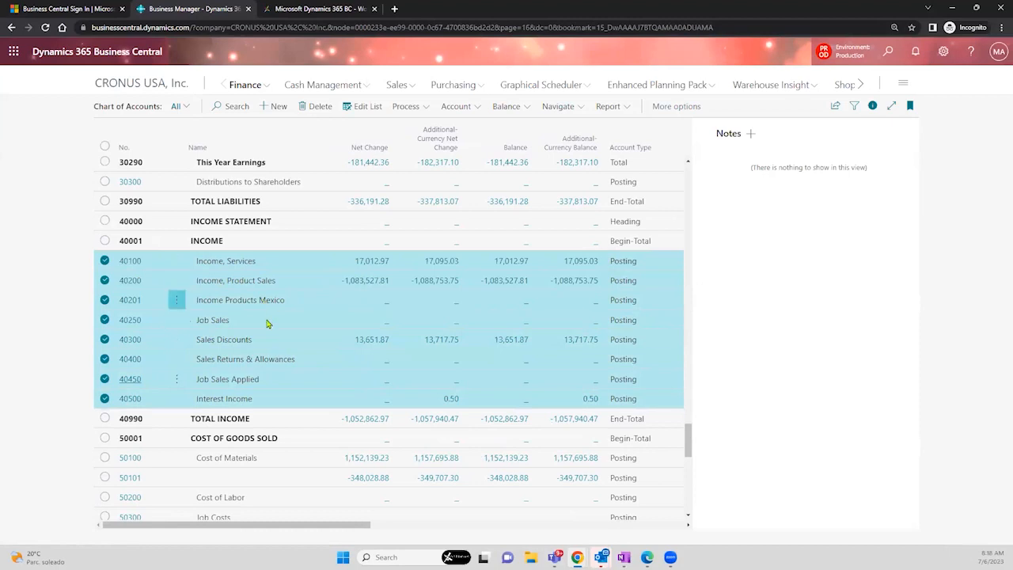
# Examine the TOTAL INCOME account card, checking its Account Type options and keeping End-Total, and return to the chart of accounts
pyautogui.click(233, 243)
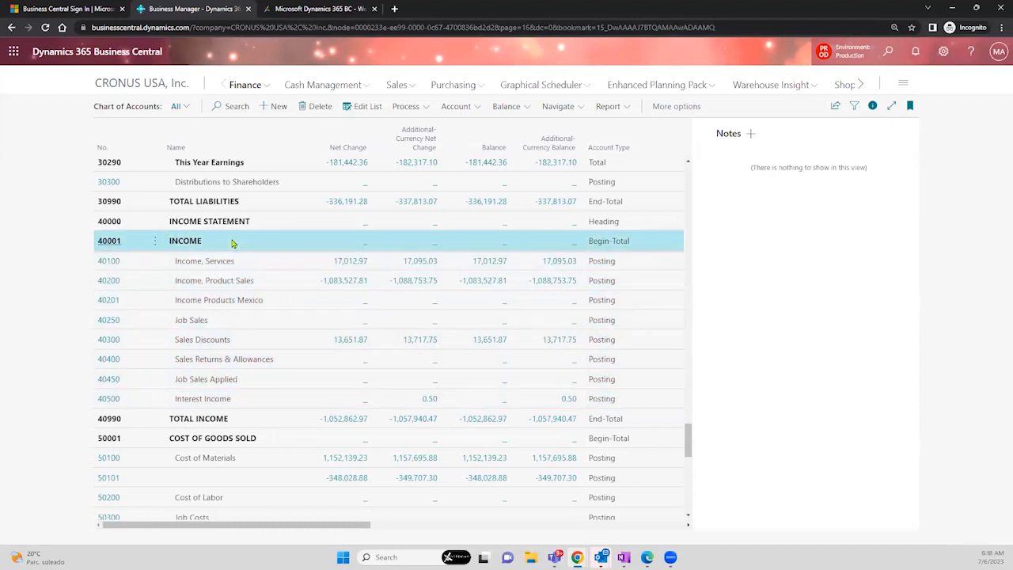
pyautogui.click(205, 425)
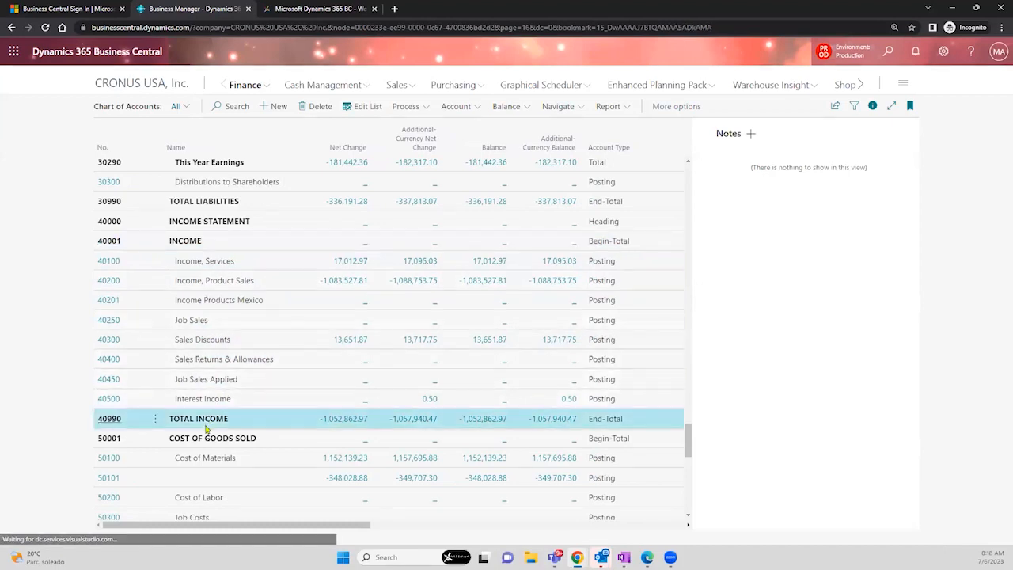
pyautogui.click(111, 420)
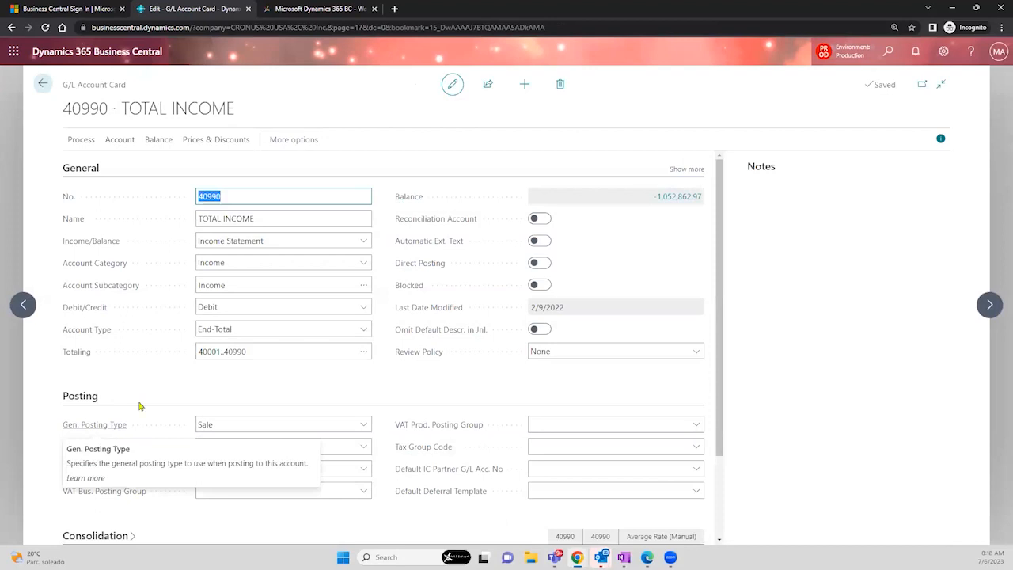
pyautogui.click(250, 328)
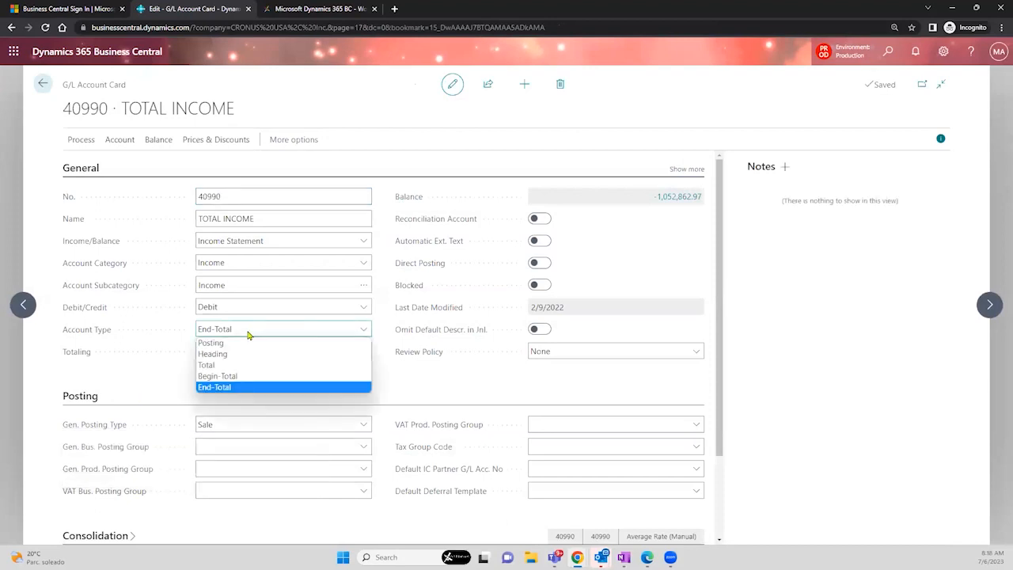
pyautogui.click(253, 388)
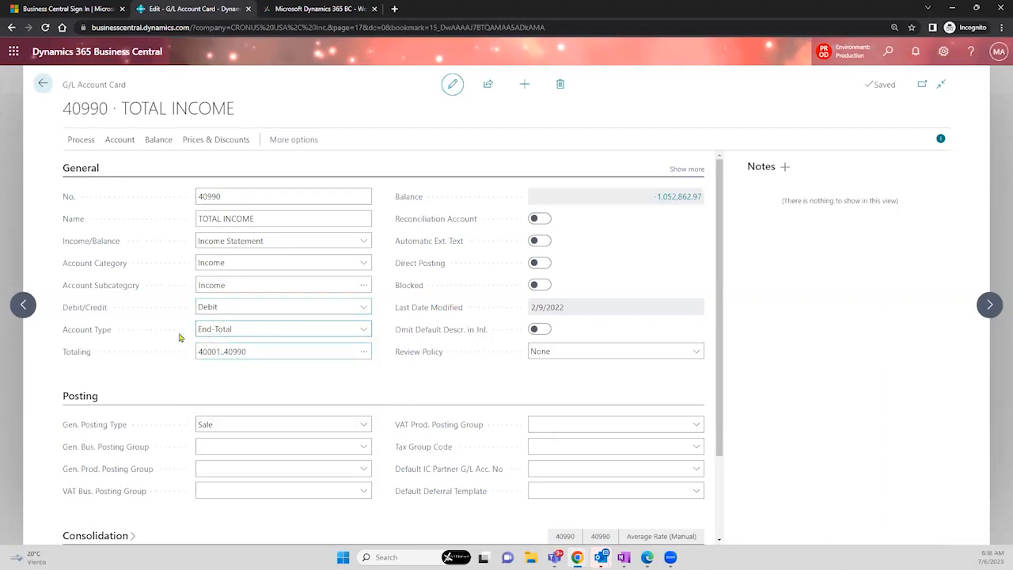
pyautogui.click(43, 87)
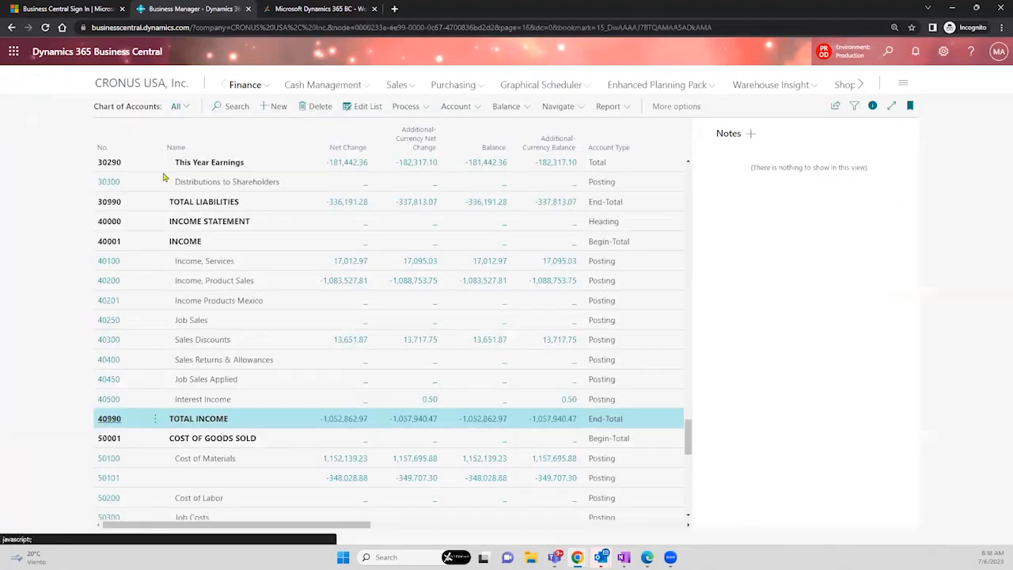
# Add the INCOME and INCOME STATEMENT rows to the selection alongside TOTAL INCOME
pyautogui.keyDown('ctrl'); pyautogui.click(223, 242); pyautogui.keyUp('ctrl')
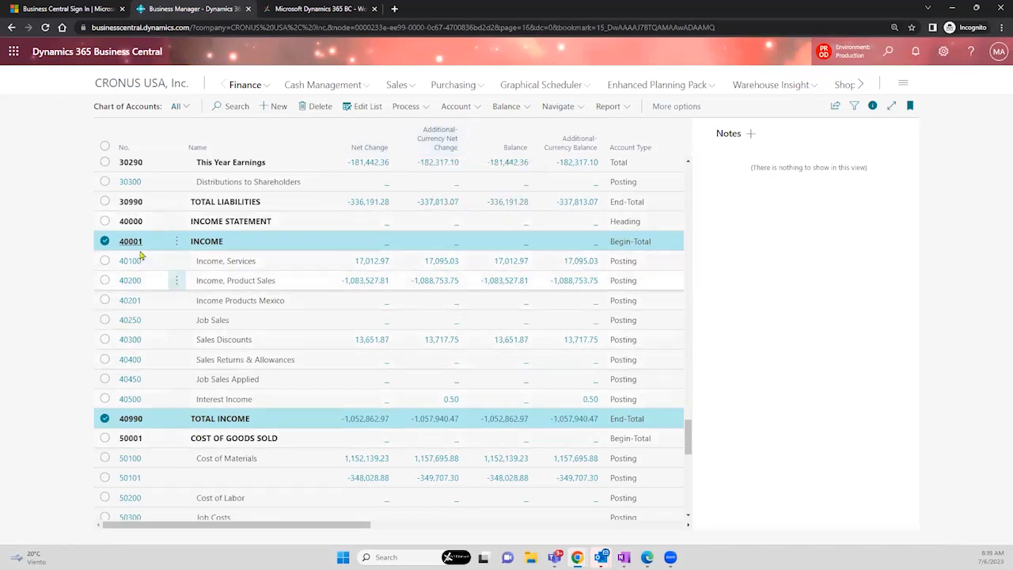
pyautogui.click(220, 223)
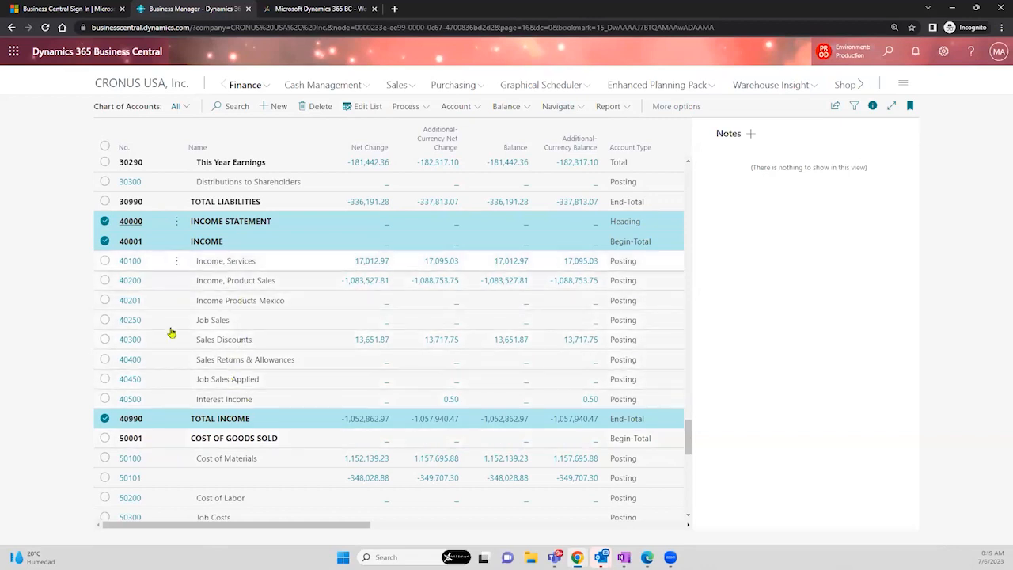
# Open the Income, Services account card and review its Debit/Credit options, keeping Credit
pyautogui.click(132, 263)
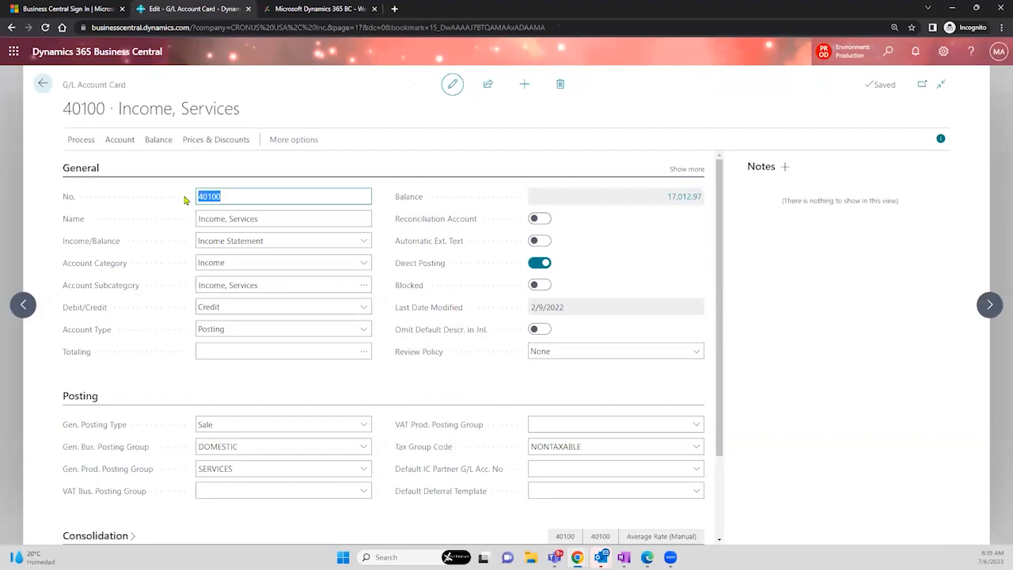
pyautogui.click(257, 221)
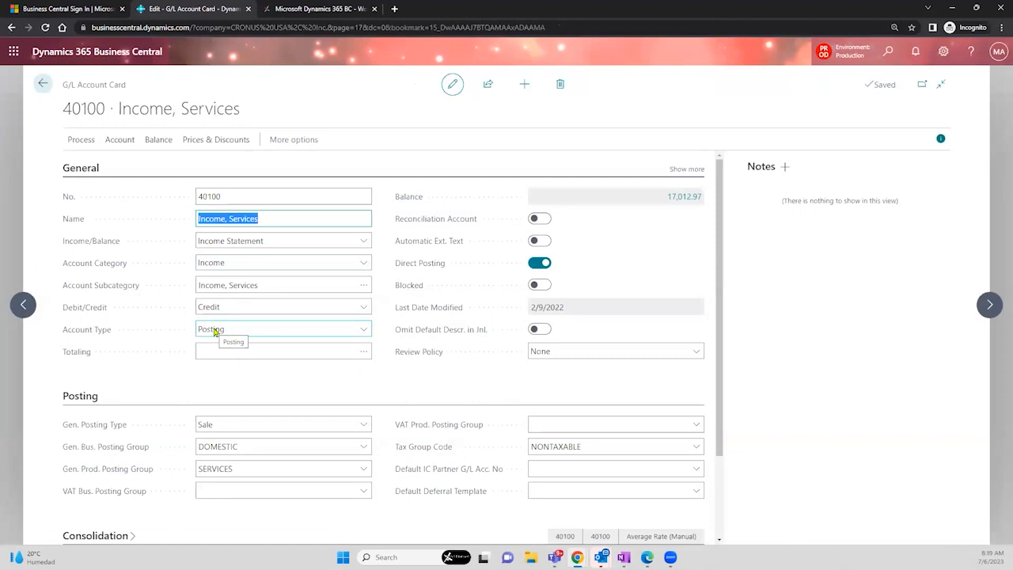
pyautogui.click(262, 311)
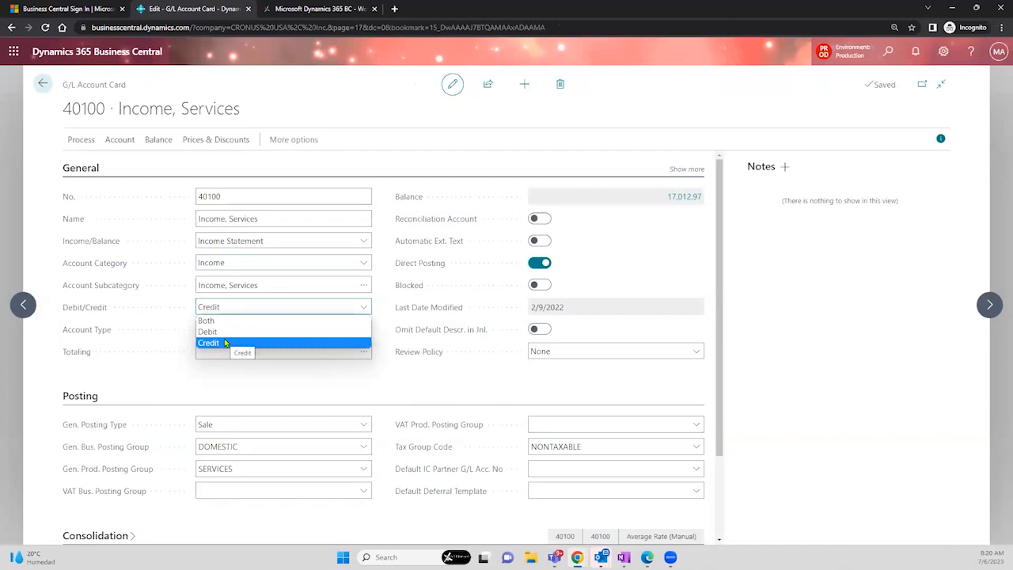
pyautogui.press('Up')
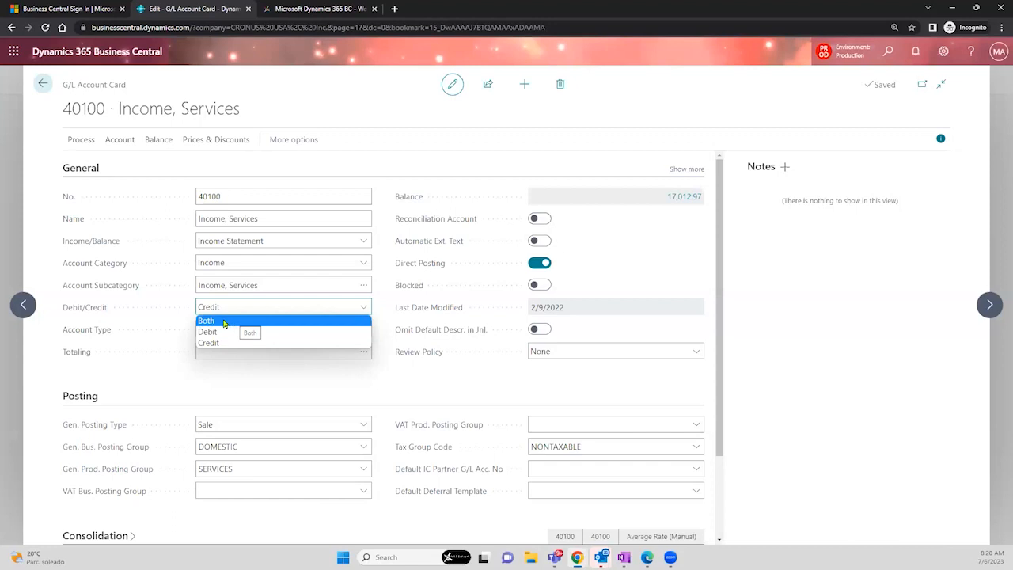
pyautogui.click(377, 314)
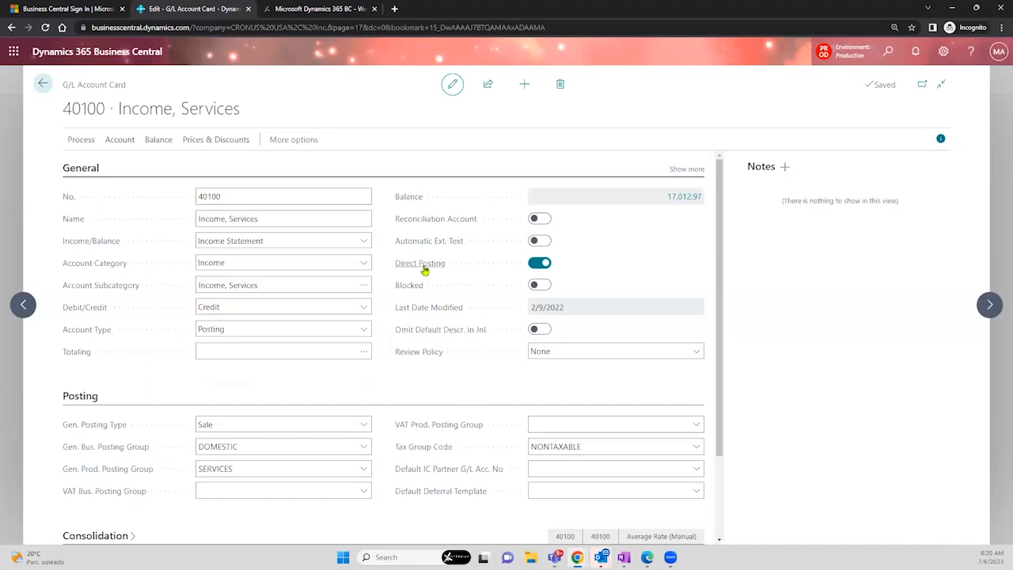
# Read the Direct Posting description, try its switch while leaving it enabled, and return to the chart of accounts
pyautogui.moveTo(425, 270)
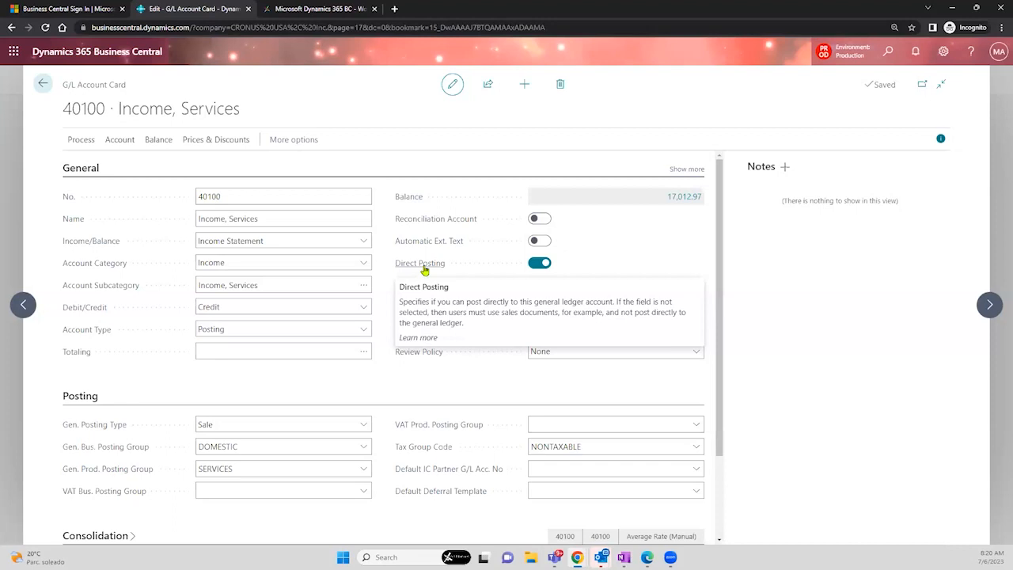
pyautogui.click(541, 264)
pyautogui.click(536, 264)
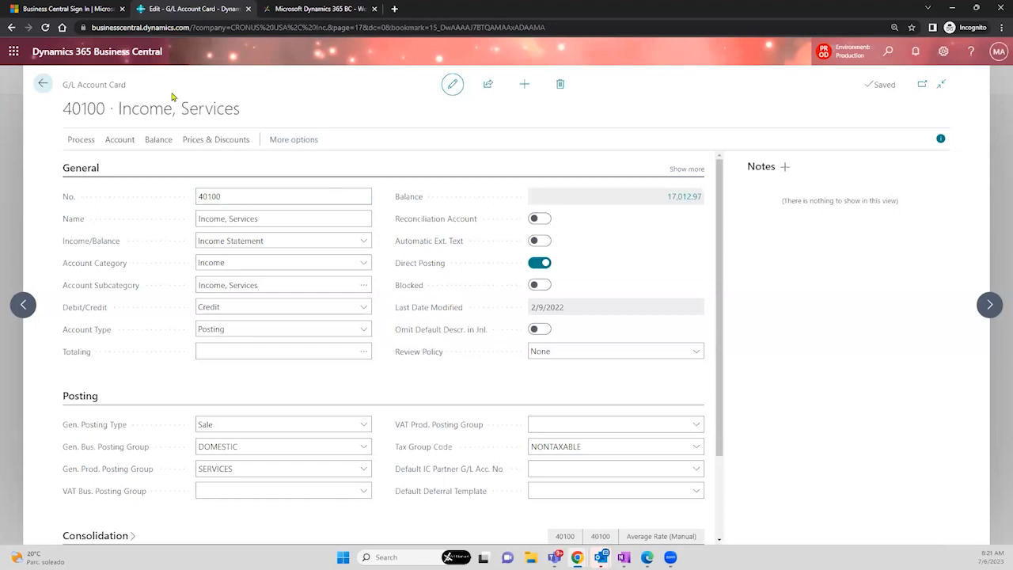
pyautogui.click(44, 85)
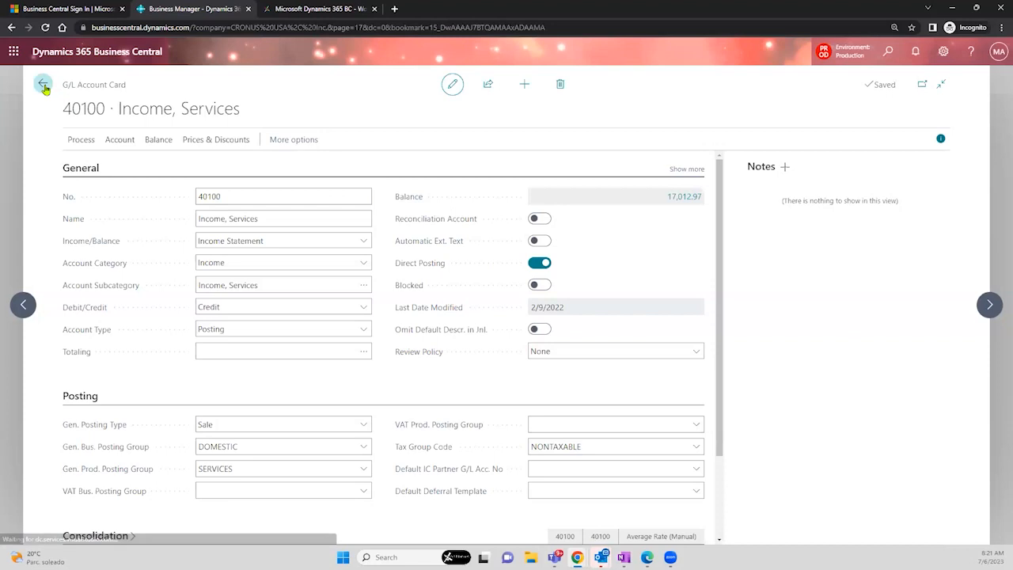
# Find the Fixed Assets group in the chart of accounts and select Acuisition Account
pyautogui.moveTo(685, 365); pyautogui.dragTo(686, 283)
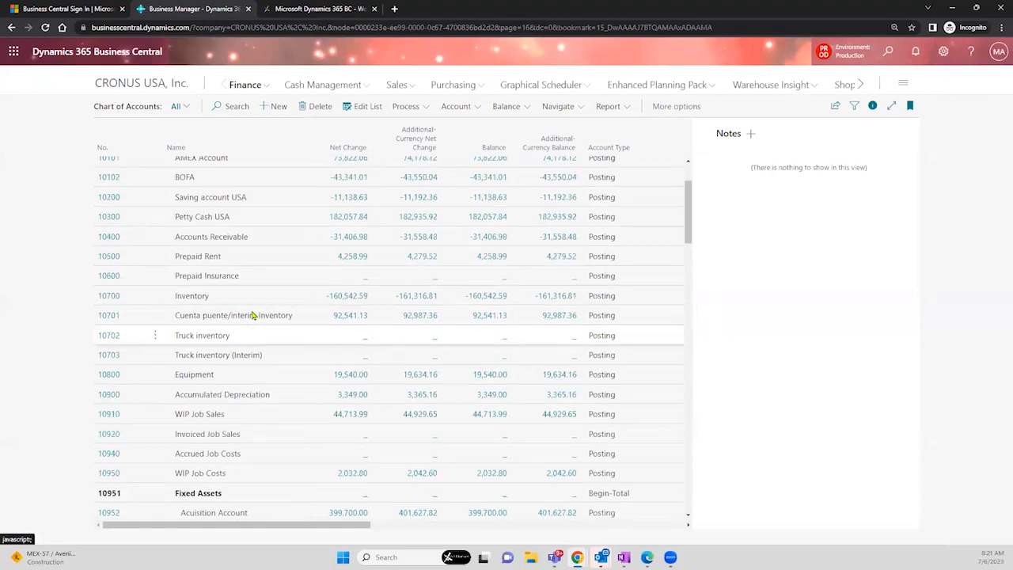
pyautogui.scroll(-3, 254, 314)
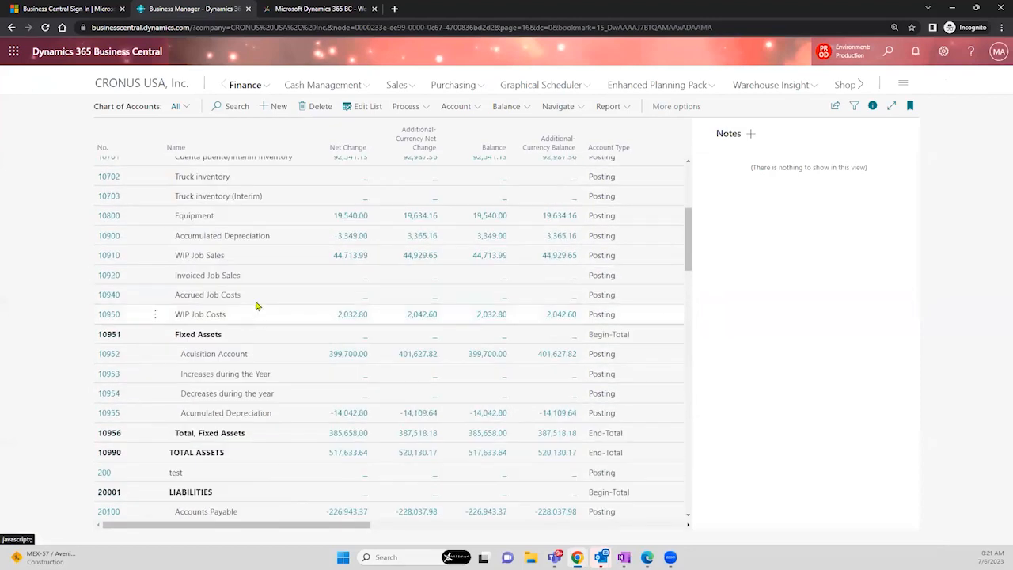
pyautogui.click(235, 358)
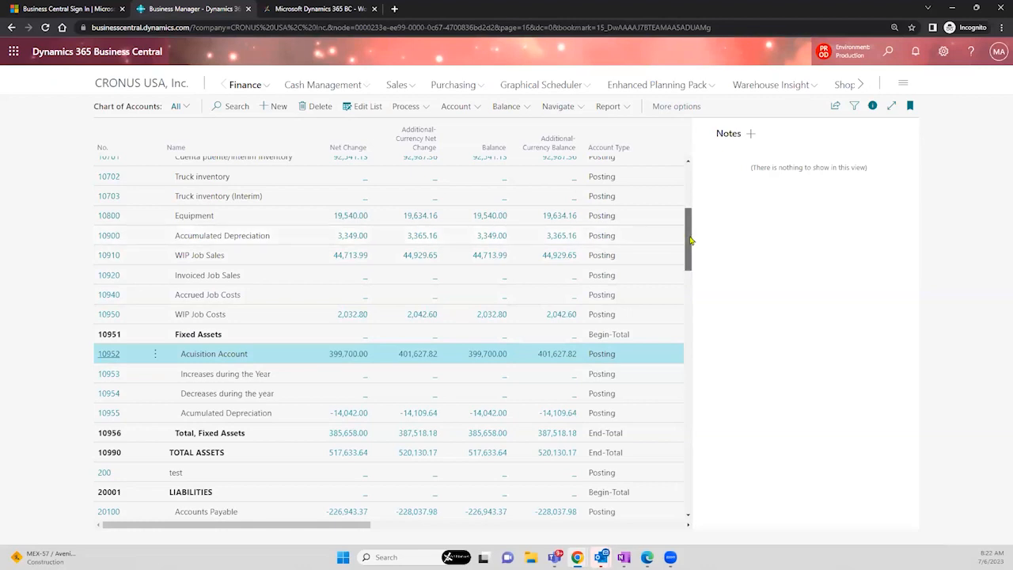
# Go through the Checking account, AMEX Account and BOFA rows under ASSETS, ending on AMEX Account
pyautogui.moveTo(690, 242); pyautogui.dragTo(689, 224)
pyautogui.scroll(5, 690, 224)
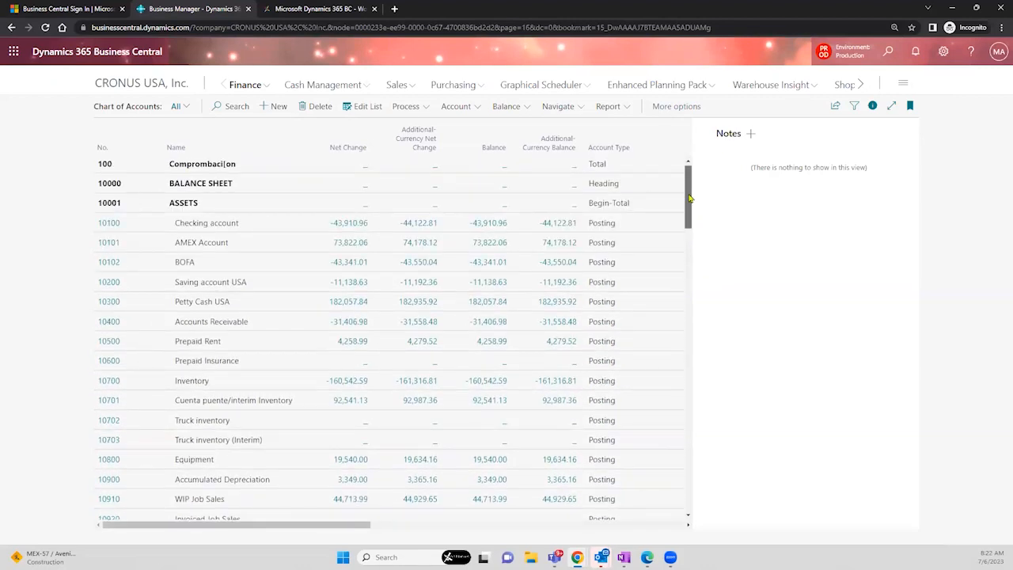
pyautogui.click(248, 223)
pyautogui.click(247, 241)
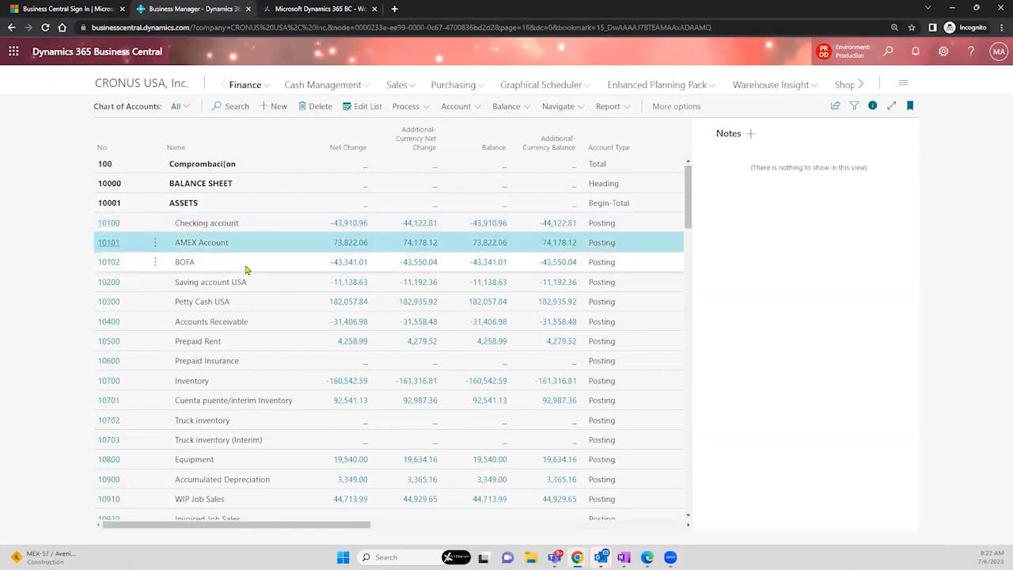
pyautogui.click(247, 267)
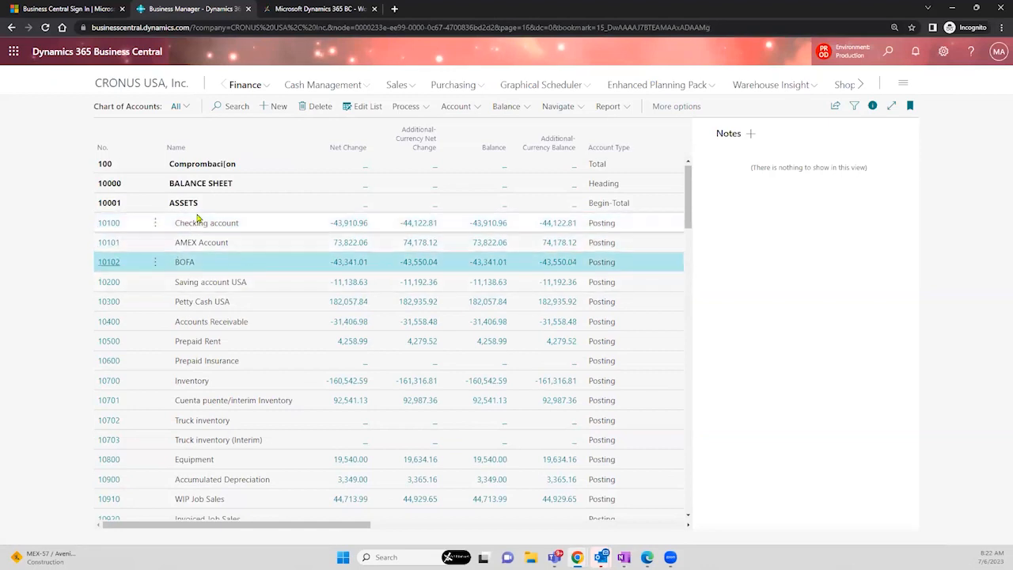
pyautogui.click(210, 248)
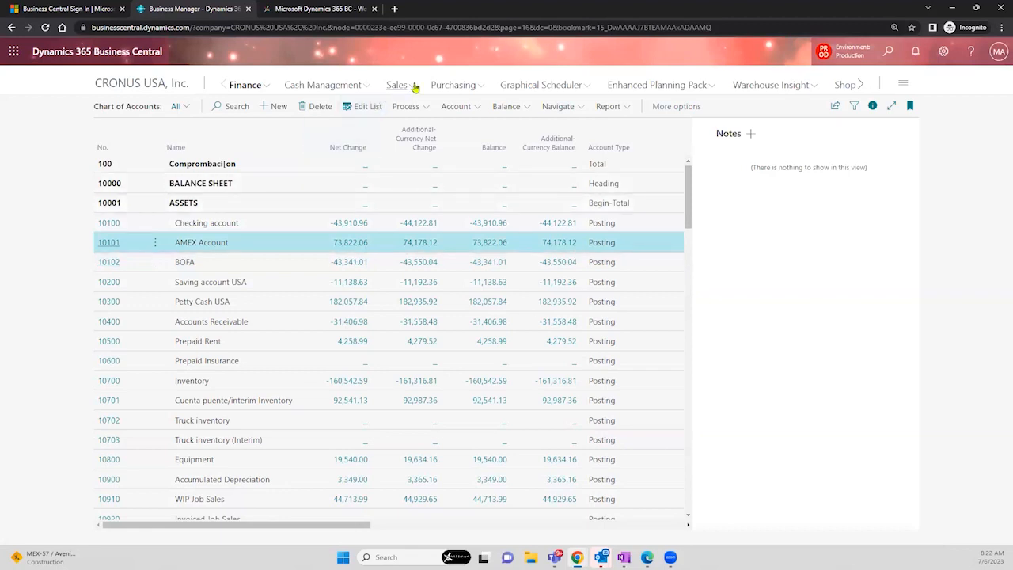
# Open the American Express card from the Bank Accounts list and look over its name, Bank Account actions and reports
pyautogui.click(362, 85)
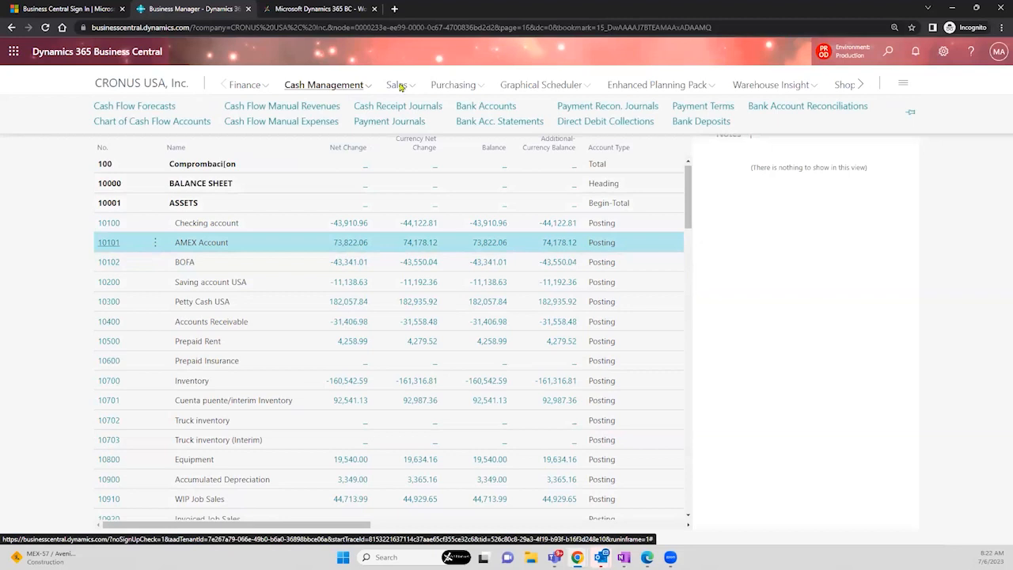
pyautogui.click(483, 107)
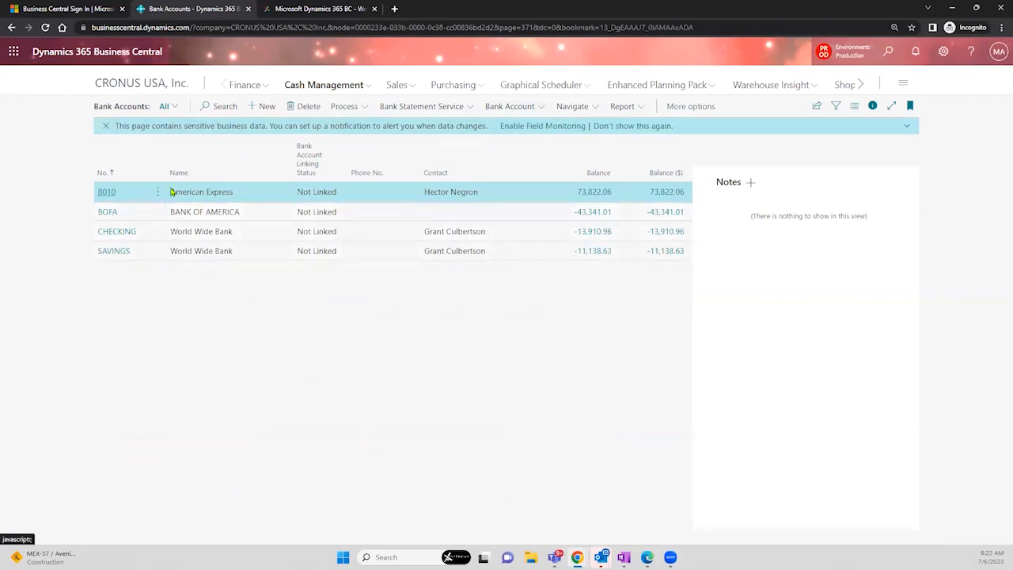
pyautogui.click(108, 193)
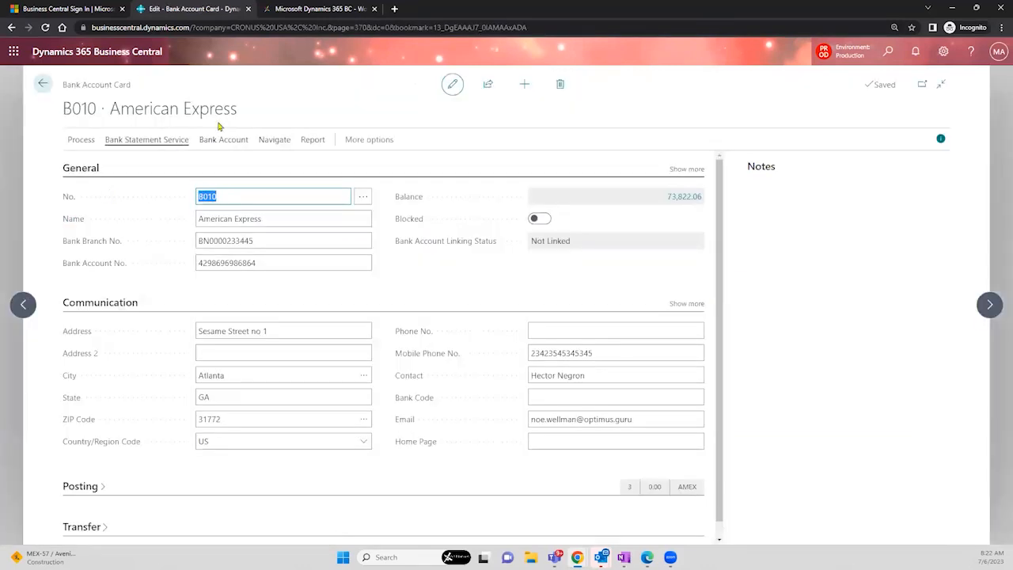
pyautogui.moveTo(237, 109); pyautogui.dragTo(64, 88)
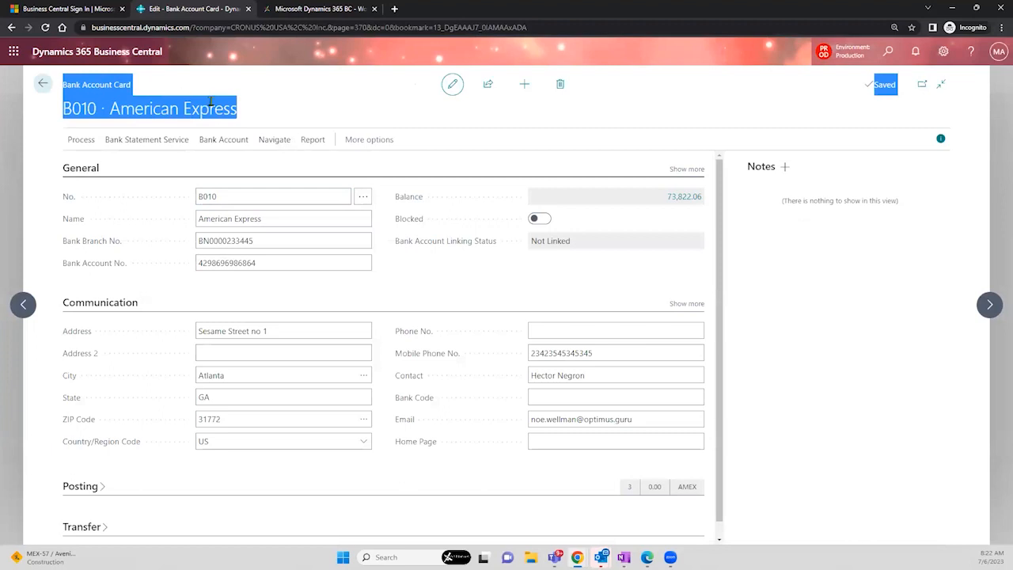
pyautogui.click(277, 215)
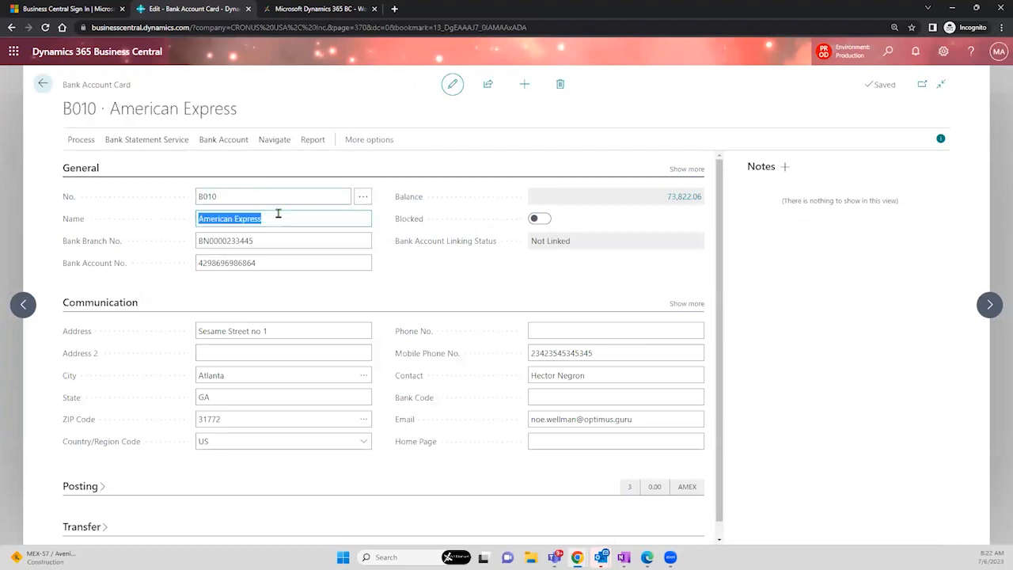
pyautogui.click(273, 144)
pyautogui.click(234, 149)
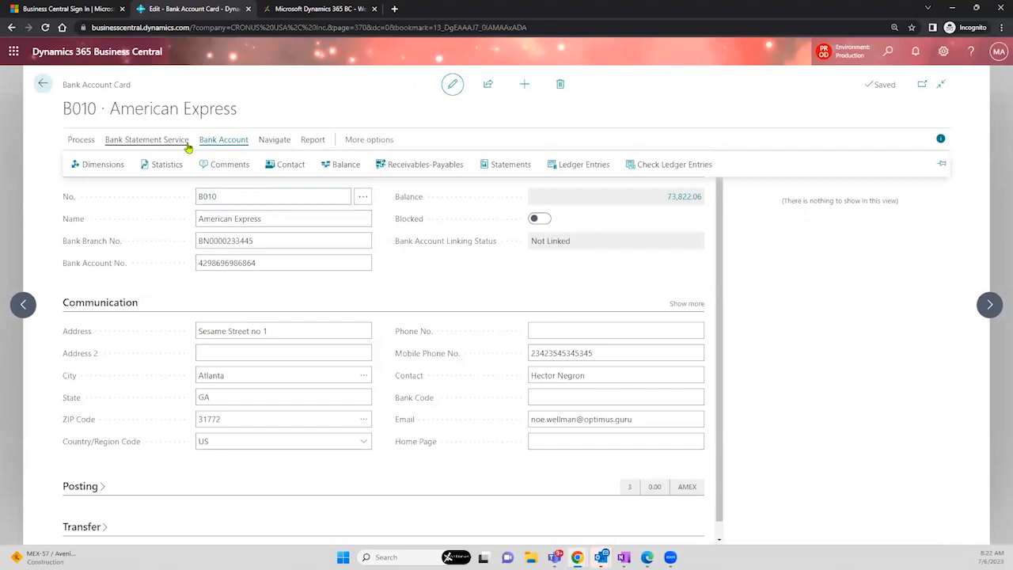
pyautogui.click(310, 143)
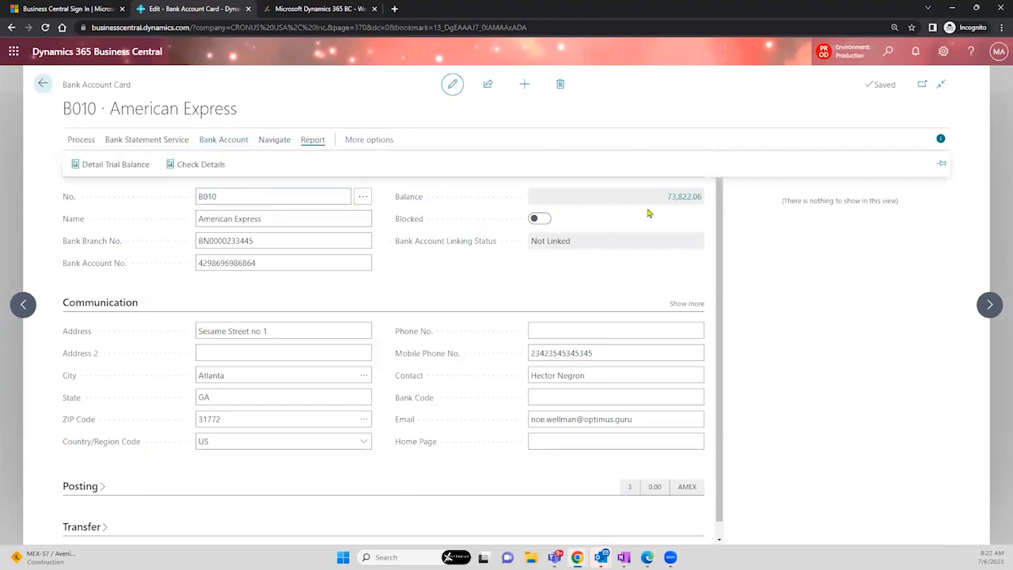
# View the ledger entries behind American Express's balance, check related G/L entries for Puerto Rican Importers, Rent Expense and Bank Charges, and return
pyautogui.click(686, 198)
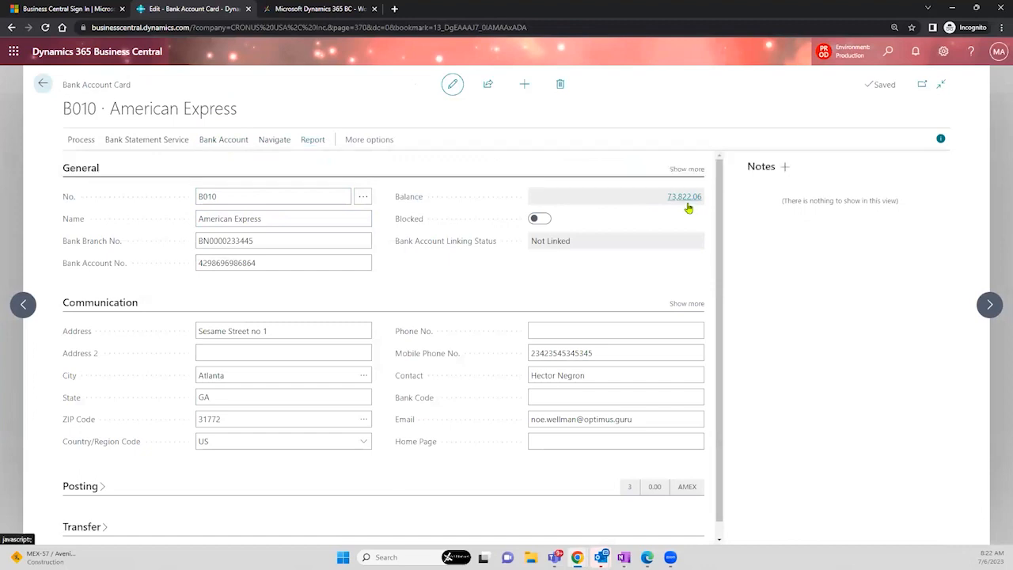
pyautogui.click(686, 198)
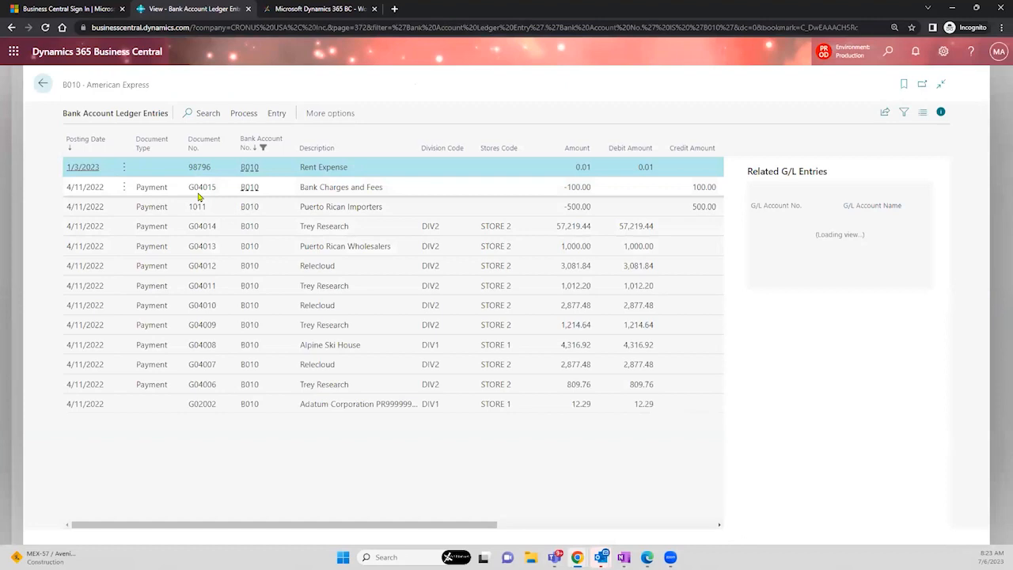
pyautogui.click(159, 207)
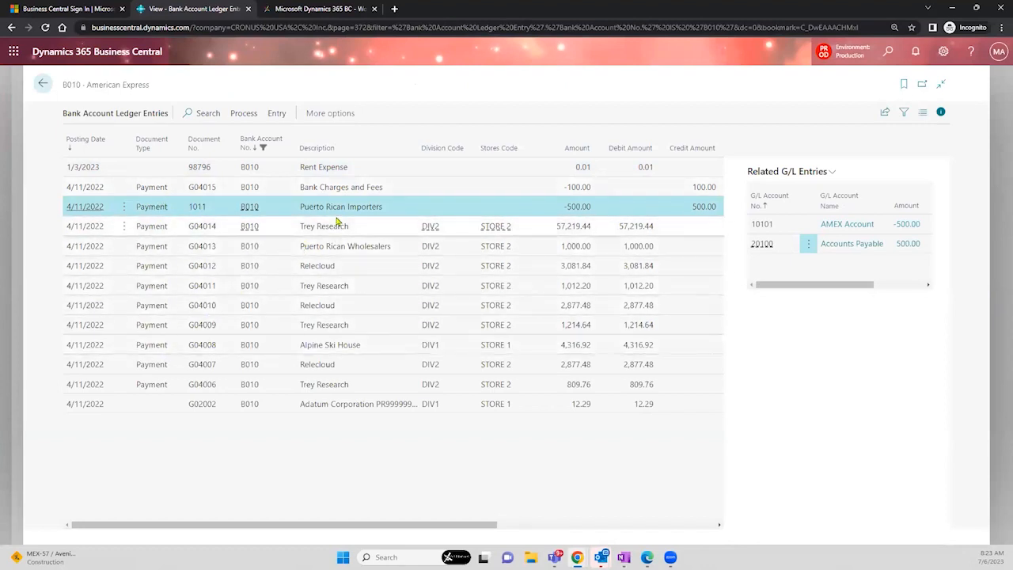
pyautogui.click(335, 172)
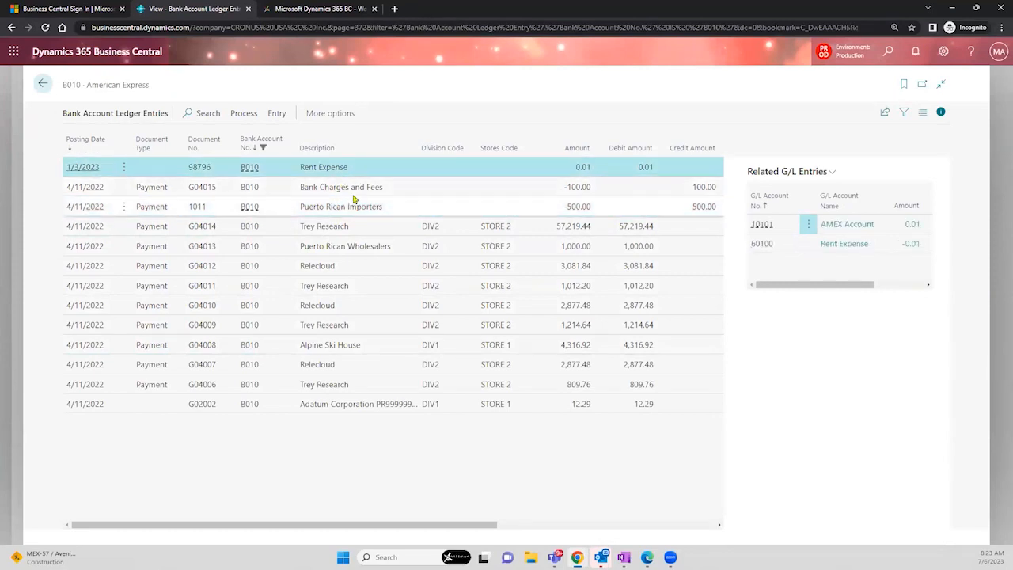
pyautogui.click(359, 192)
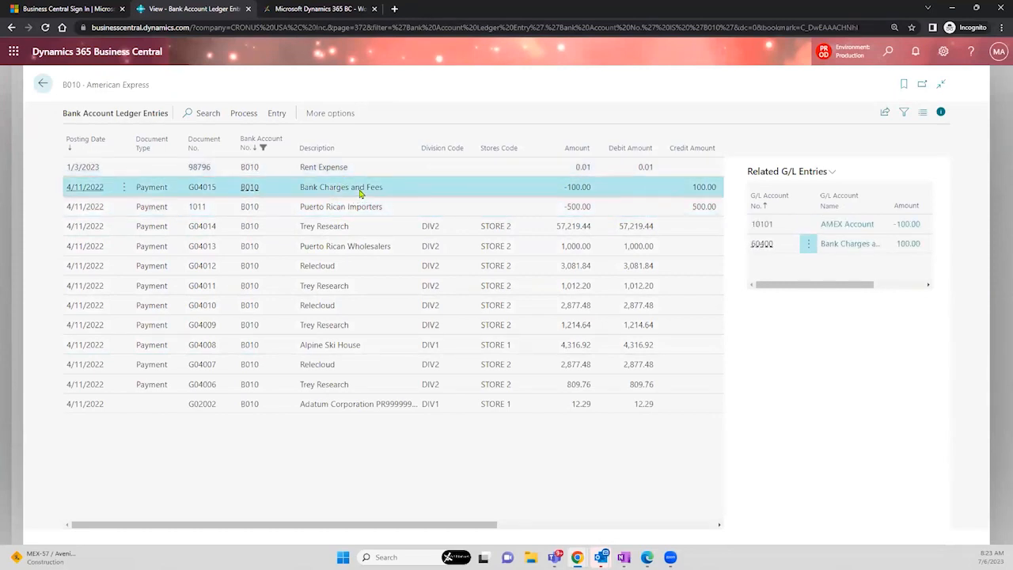
pyautogui.click(44, 84)
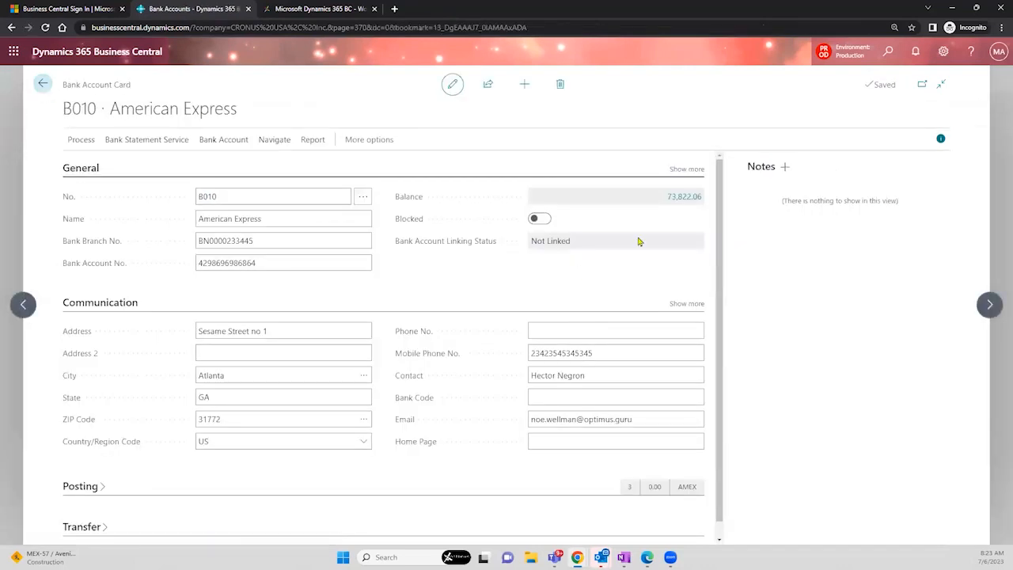
# Expand the Posting details of the American Express card and check which G/L account its AMEX bank account posting group uses
pyautogui.moveTo(721, 264); pyautogui.dragTo(719, 300)
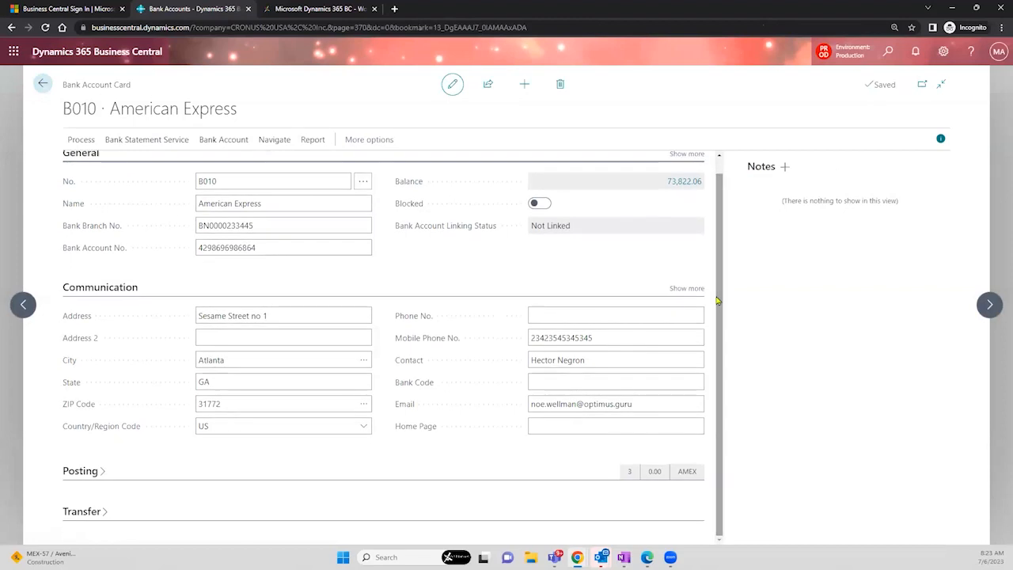
pyautogui.click(92, 471)
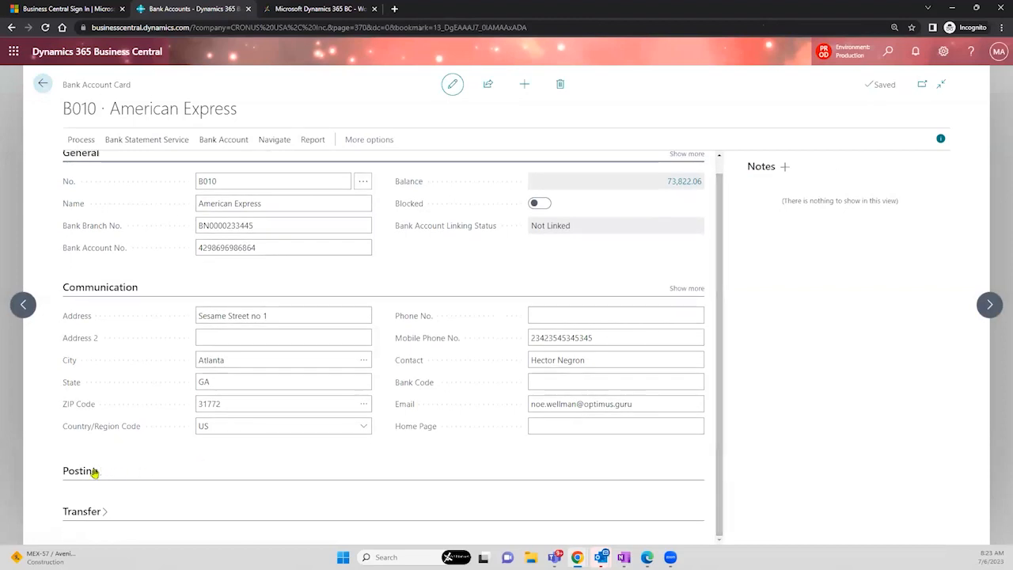
pyautogui.scroll(-1, 709, 325)
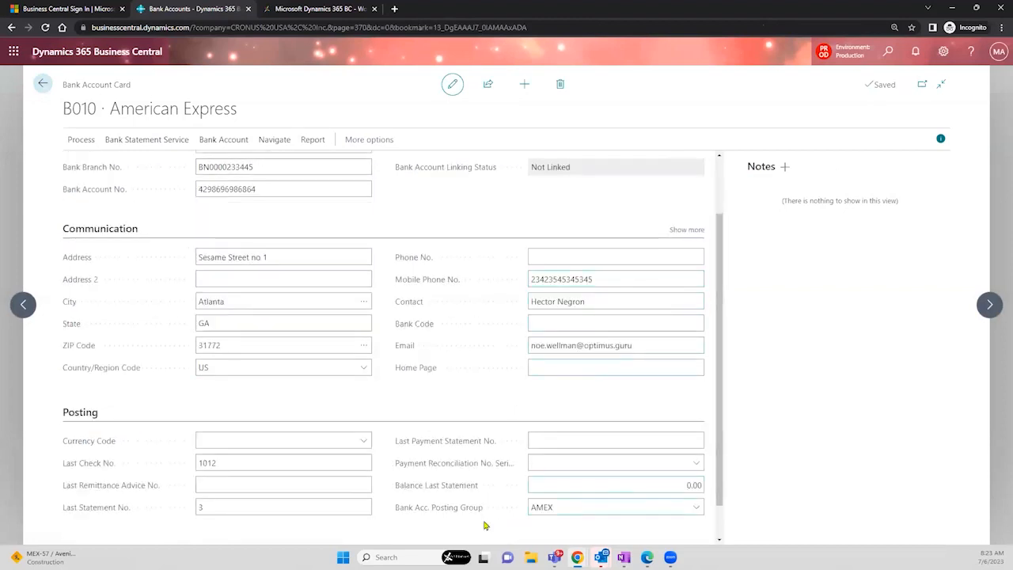
pyautogui.moveTo(464, 513)
pyautogui.click(546, 506)
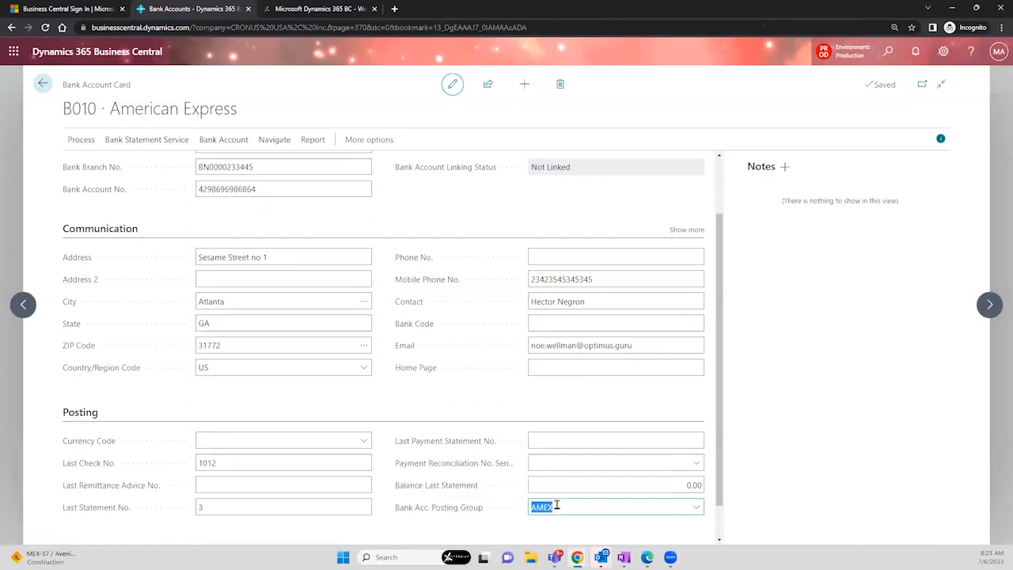
pyautogui.click(698, 507)
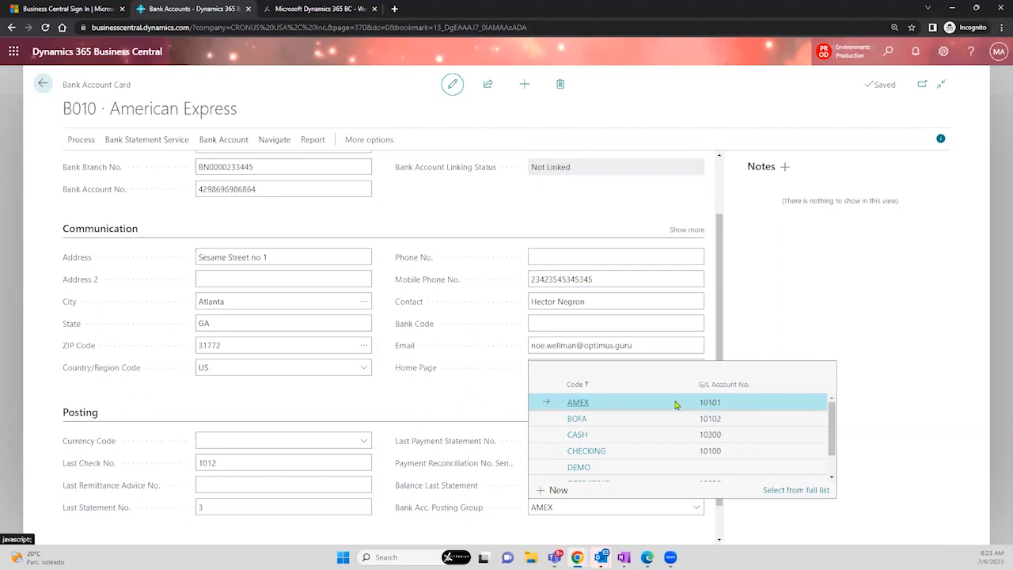
pyautogui.click(396, 240)
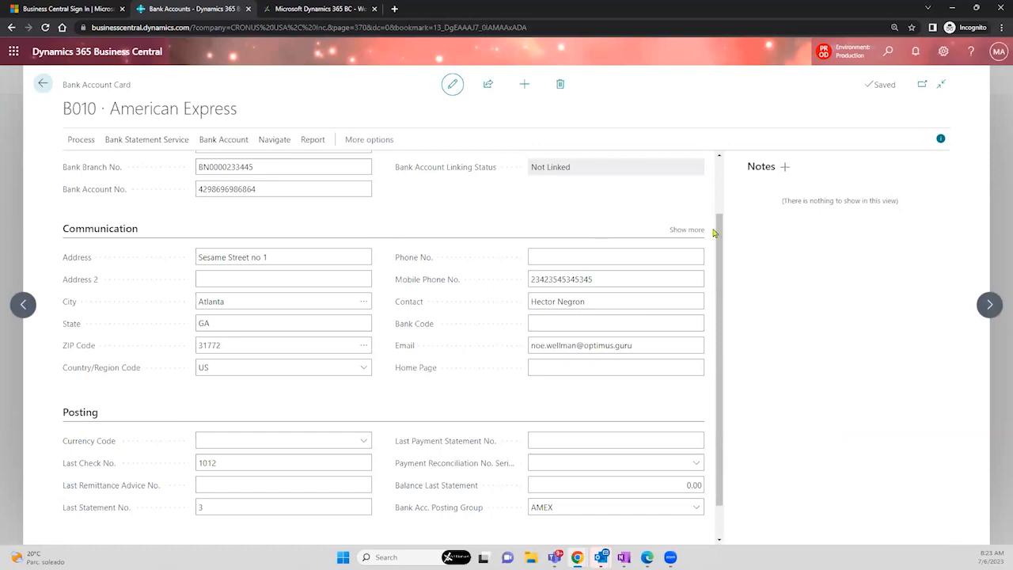
pyautogui.scroll(2, 723, 233)
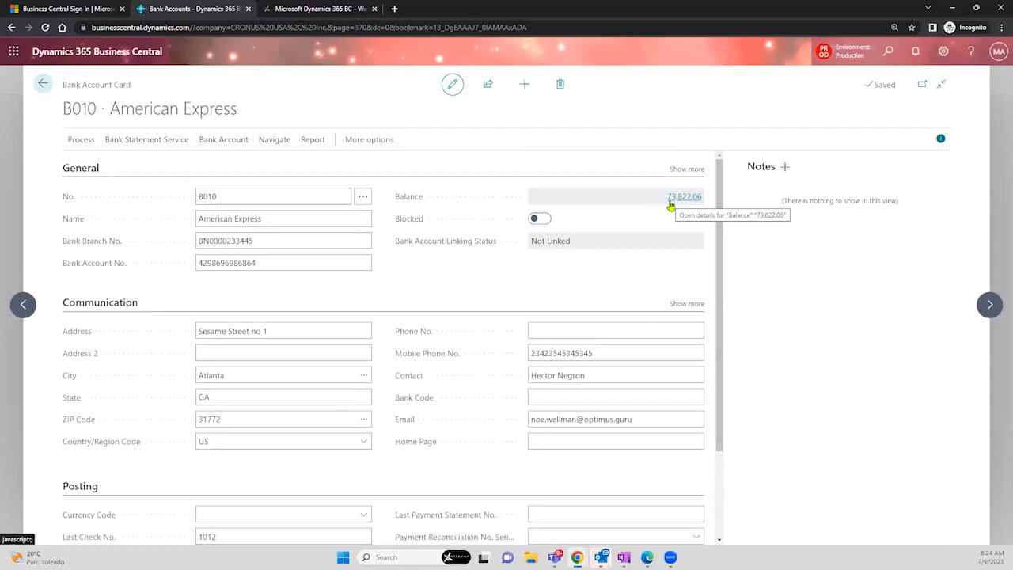
# Open the AMEX Account card from the chart of accounts and read the explanation of its Direct Posting setting
pyautogui.click(43, 87)
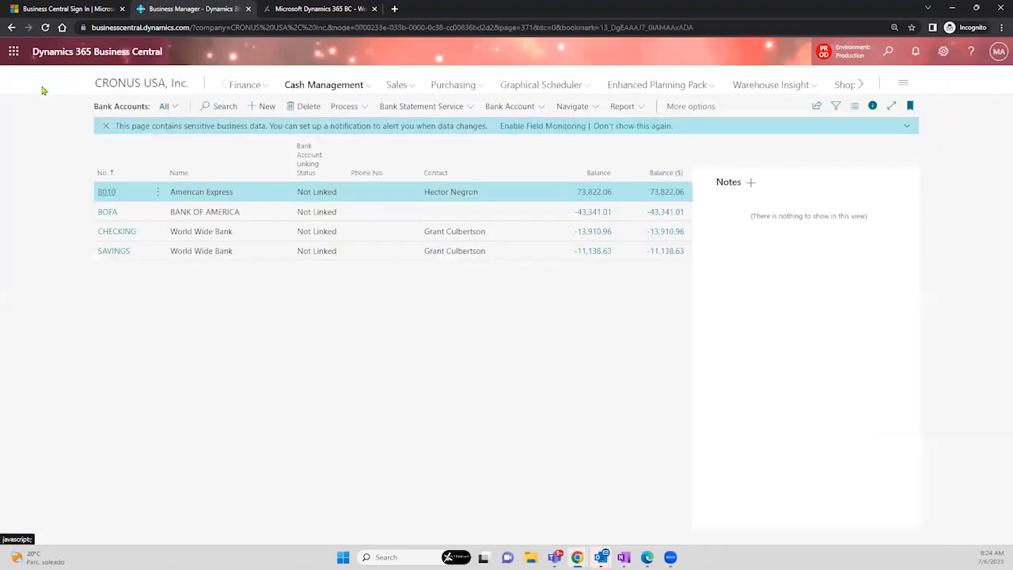
pyautogui.click(262, 83)
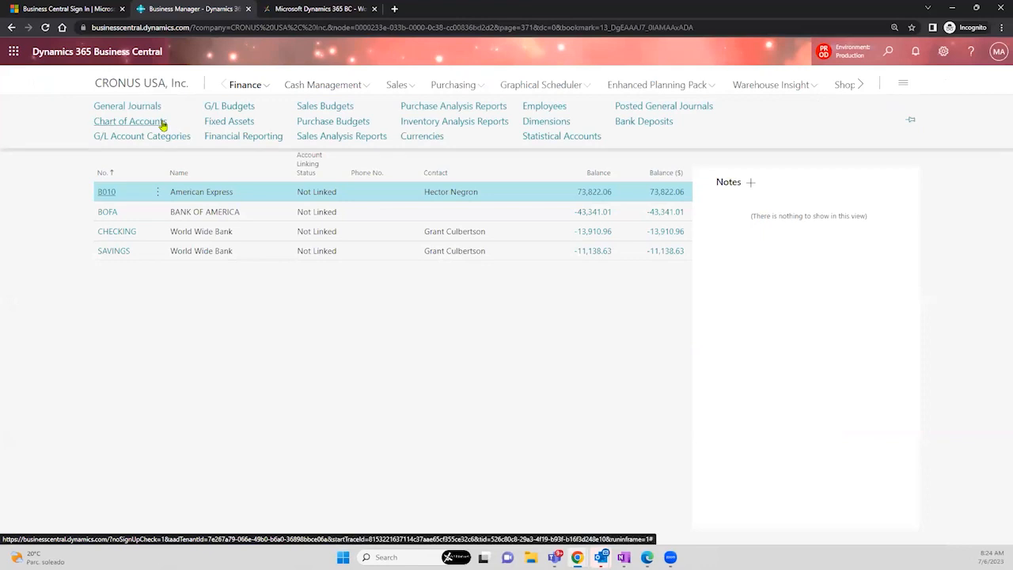
pyautogui.click(162, 122)
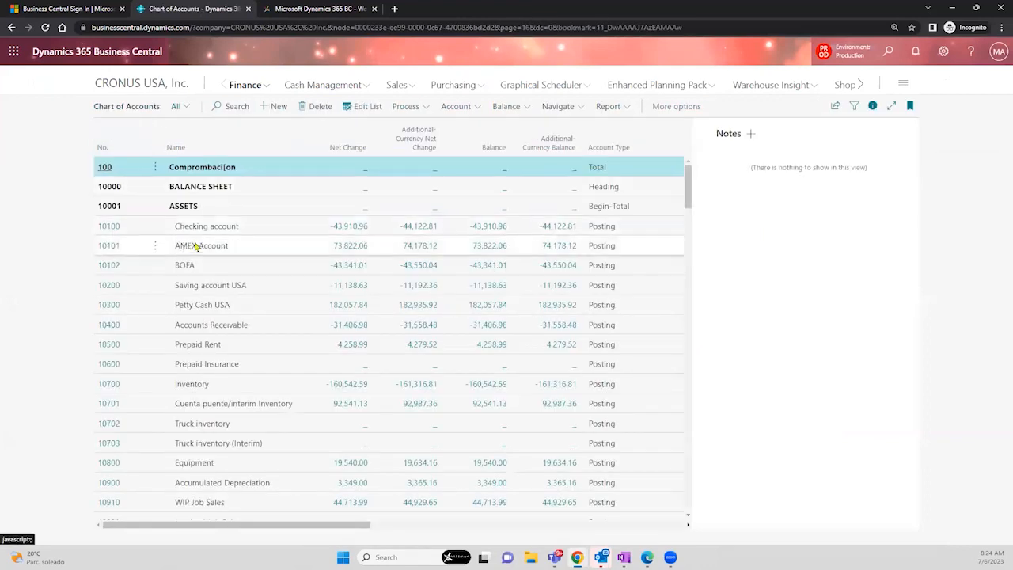
pyautogui.click(195, 246)
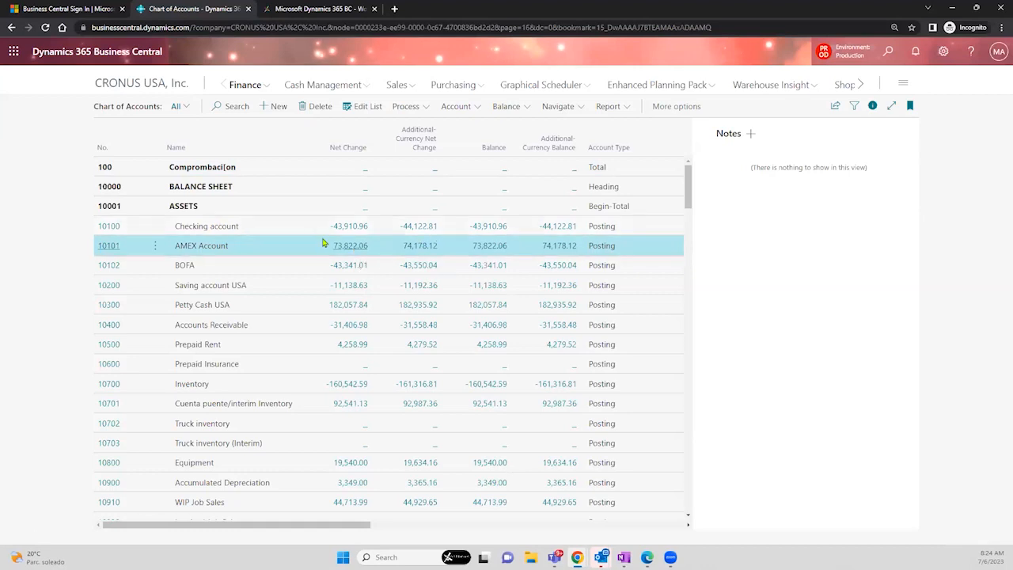
pyautogui.click(118, 249)
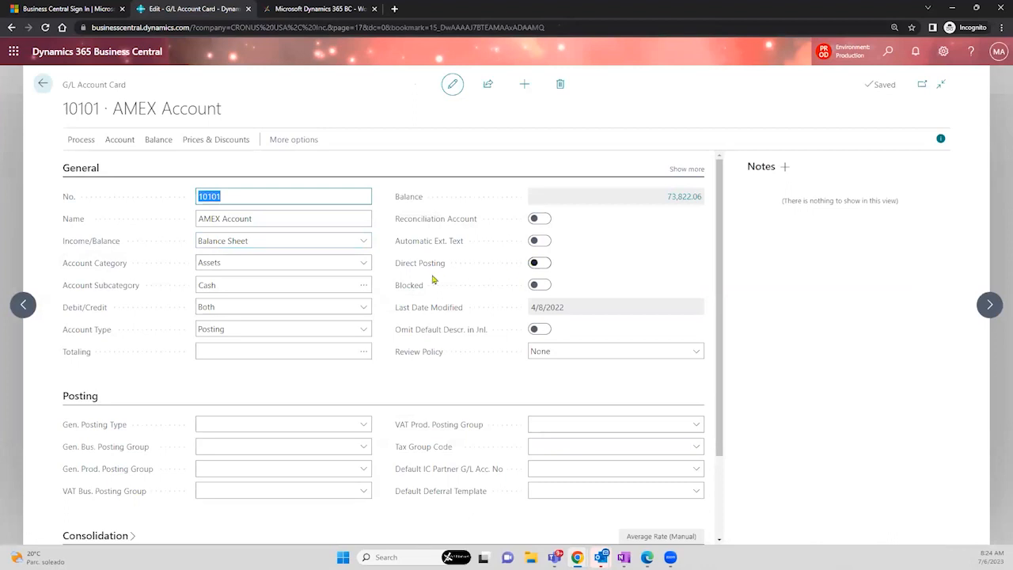
pyautogui.moveTo(427, 270)
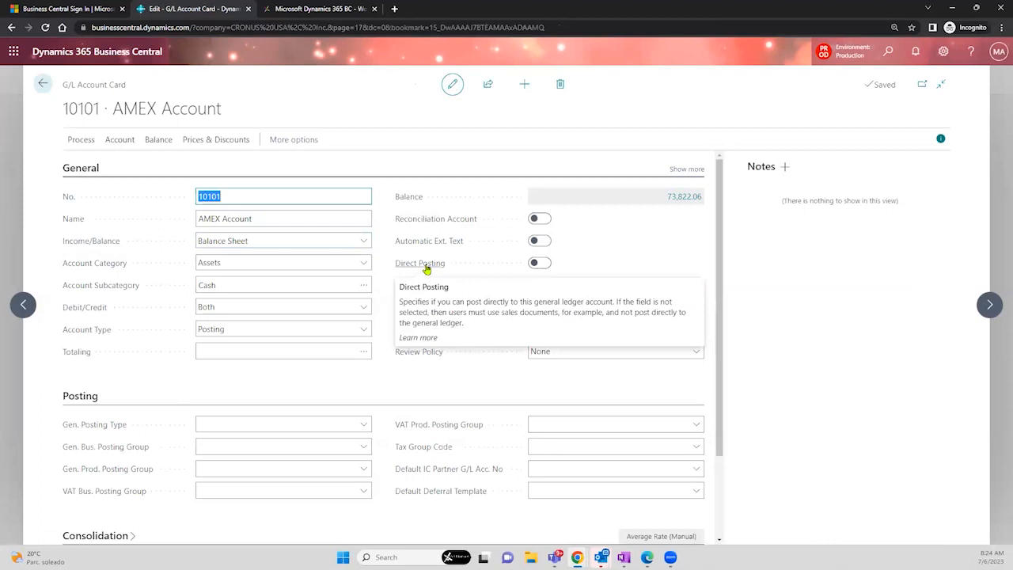
# Search for "fixed asset", open the Fixed Assets list and view the card of the Mercedez Benz SL 300
pyautogui.click(887, 52)
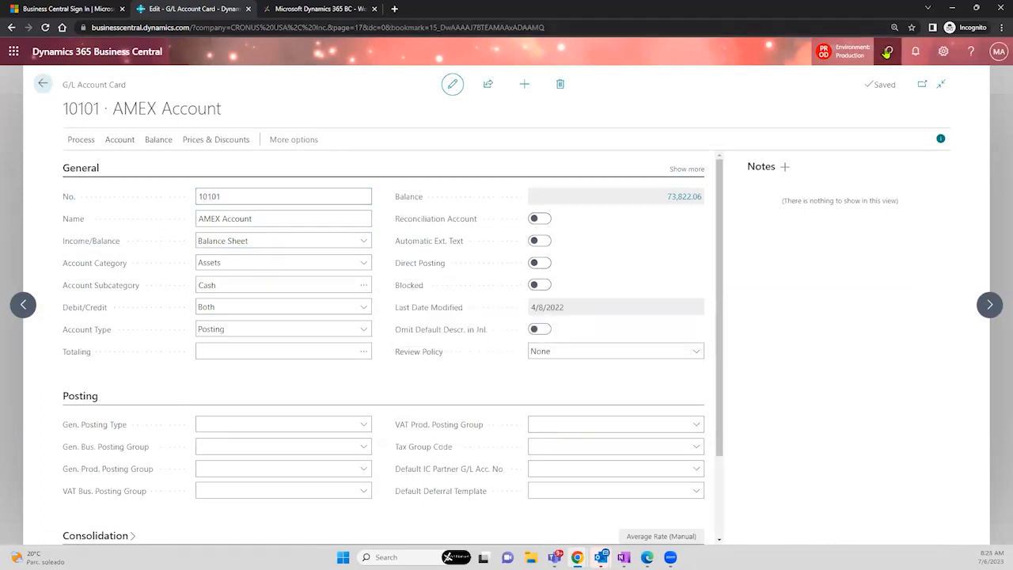
pyautogui.write('fixed asset')
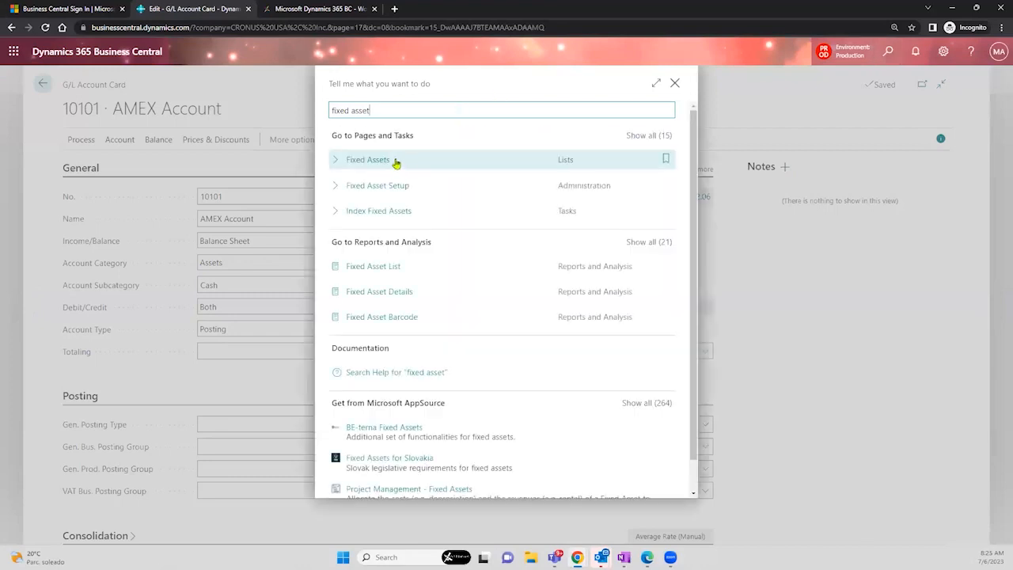
pyautogui.click(396, 160)
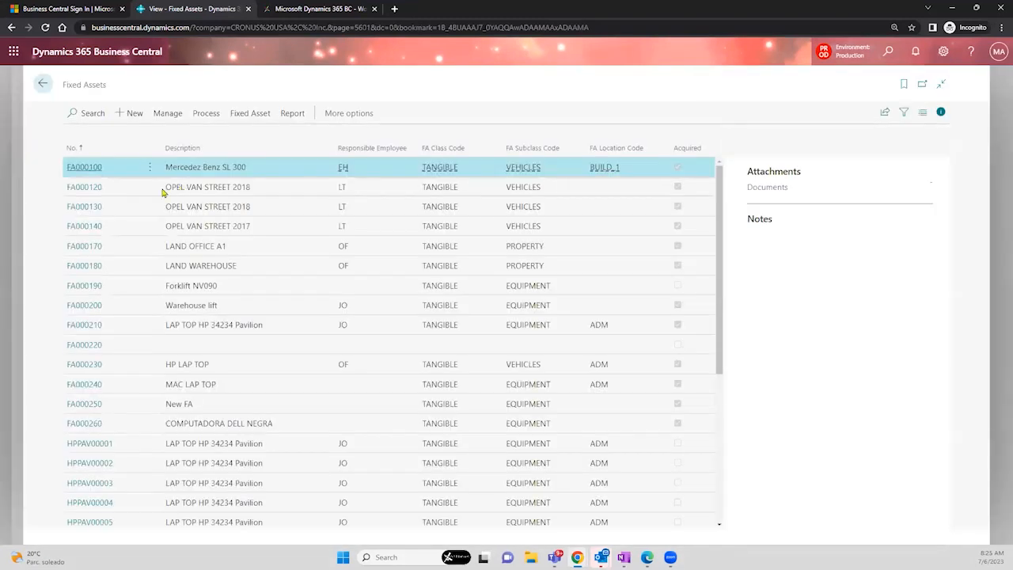
pyautogui.click(82, 169)
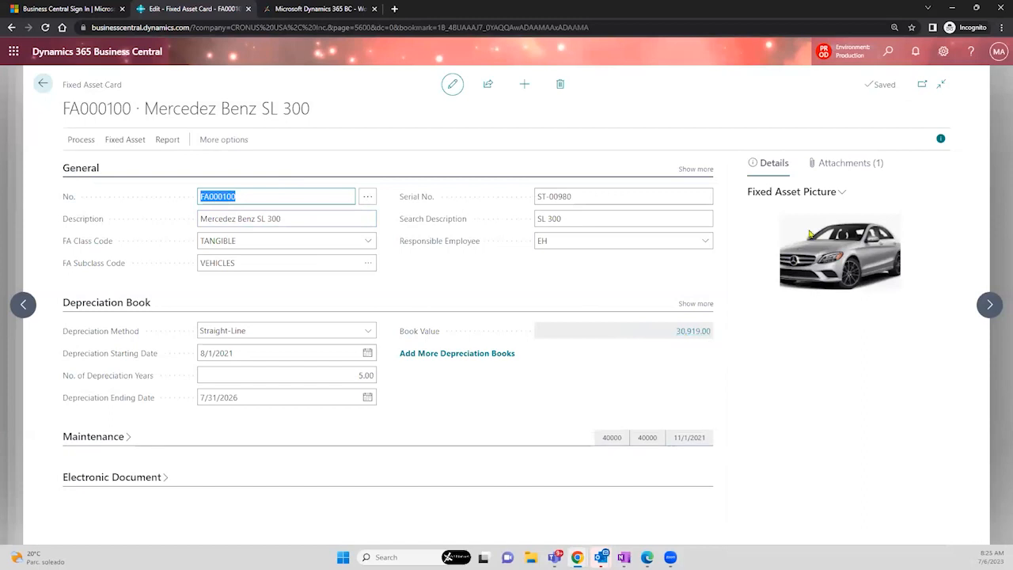
pyautogui.moveTo(61, 118); pyautogui.dragTo(156, 126)
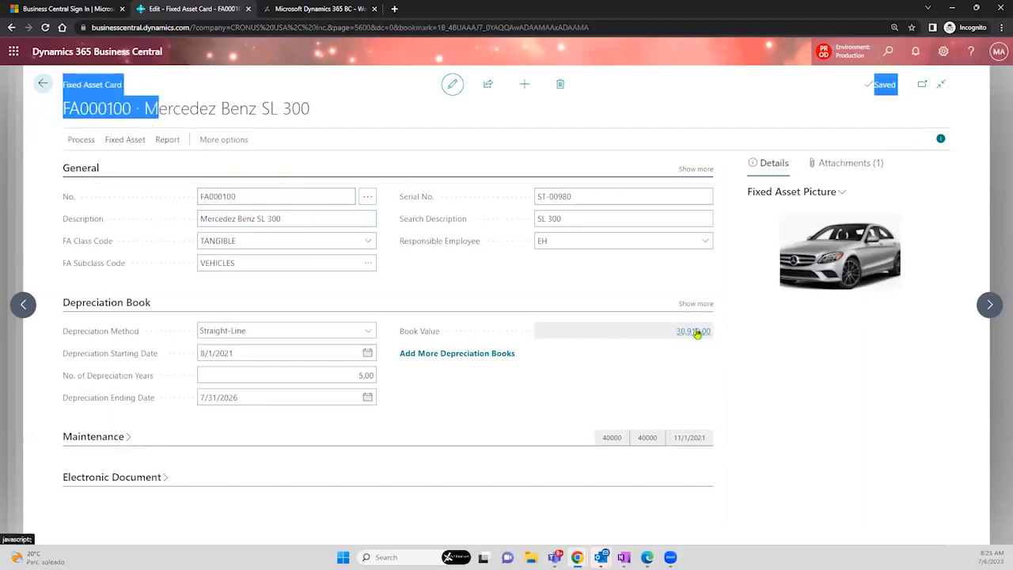
# Show the ledger entries in the Mercedez Benz SL 300's history and enlarge them to the full page
pyautogui.click(198, 139)
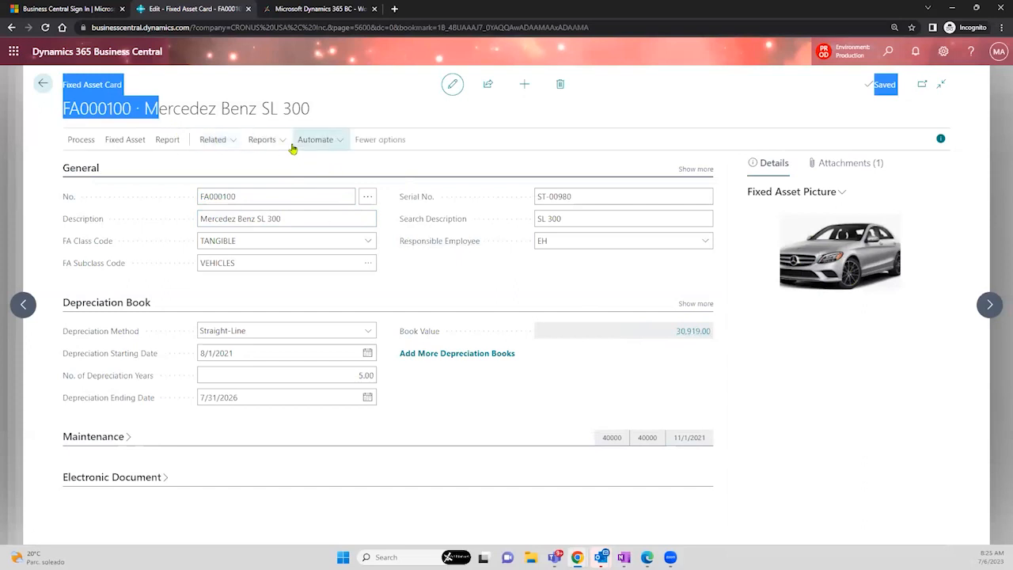
pyautogui.click(235, 139)
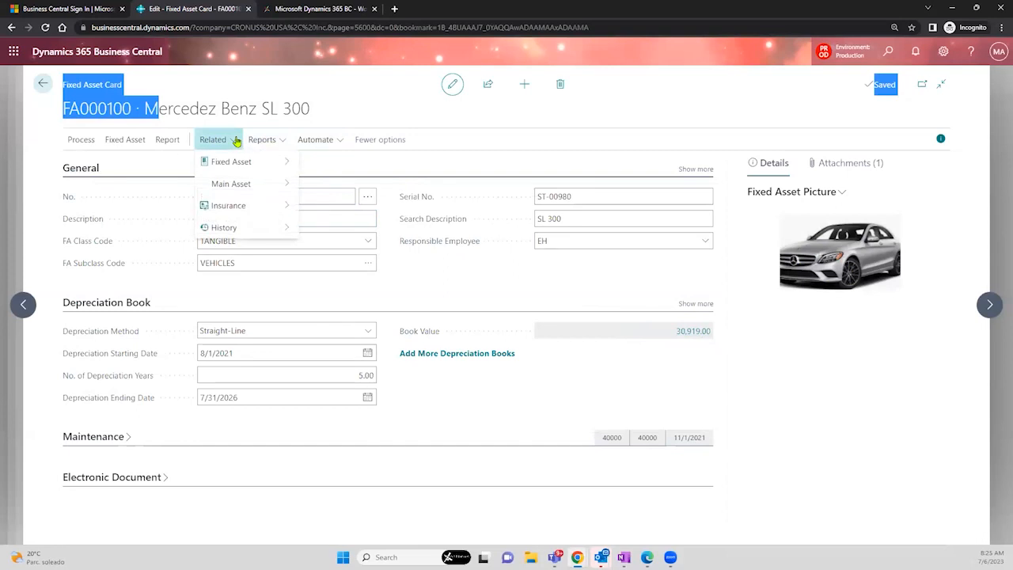
pyautogui.moveTo(245, 161)
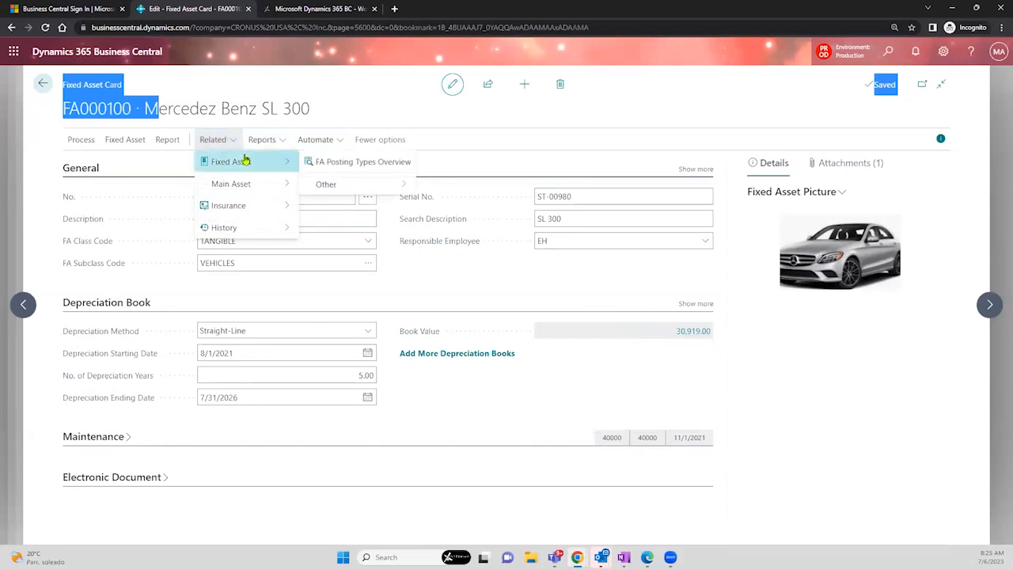
pyautogui.moveTo(317, 184)
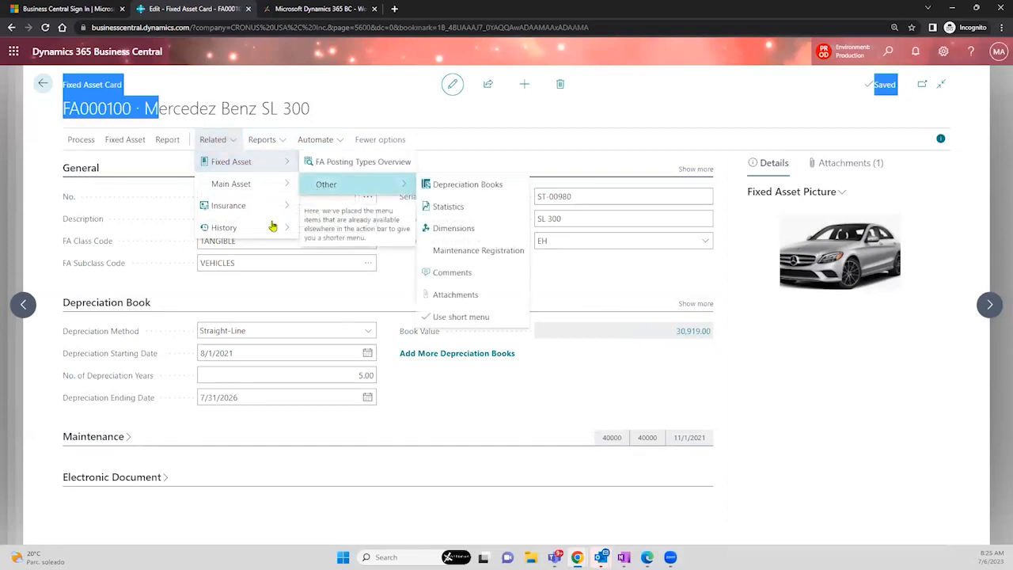
pyautogui.moveTo(273, 226)
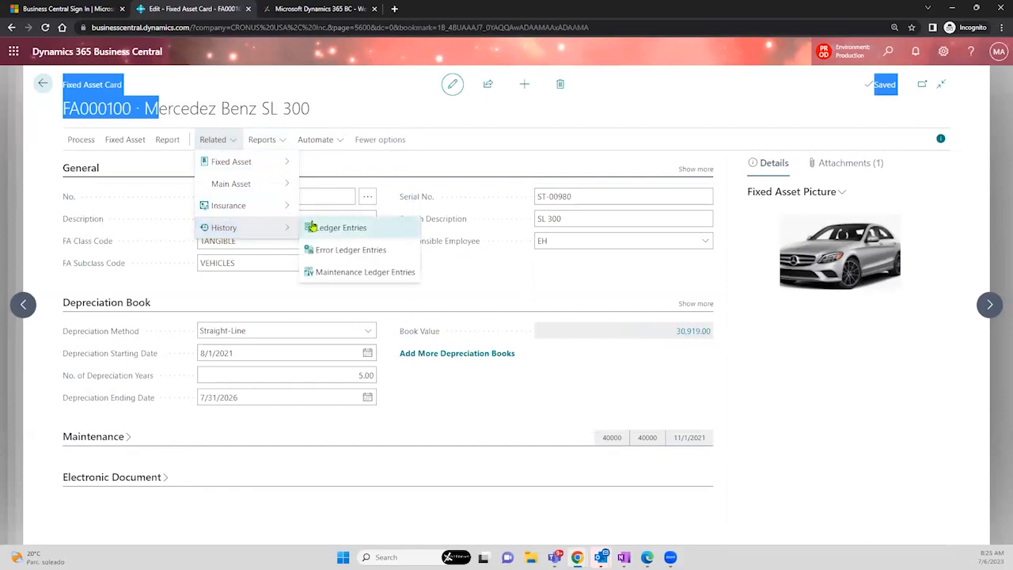
pyautogui.click(333, 227)
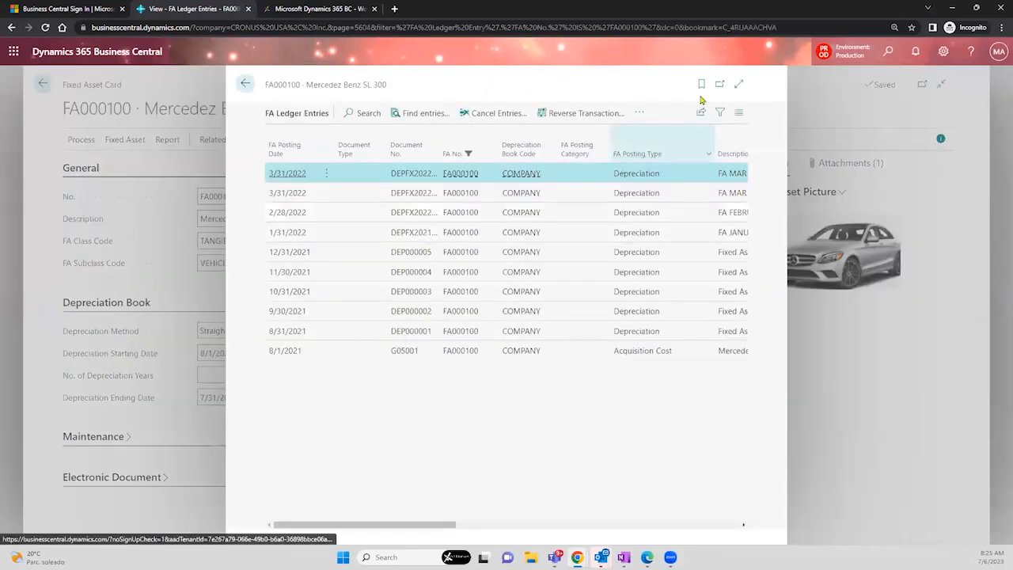
pyautogui.click(737, 84)
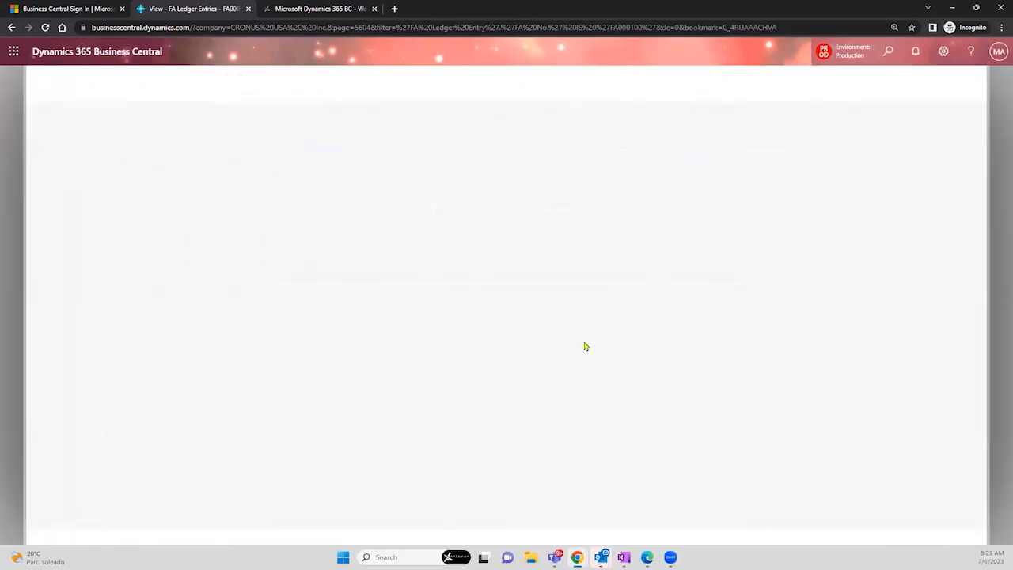
# Examine the Acquisition Cost entry's amount against the depreciation entries and check the Depreciation Book Code column
pyautogui.click(579, 354)
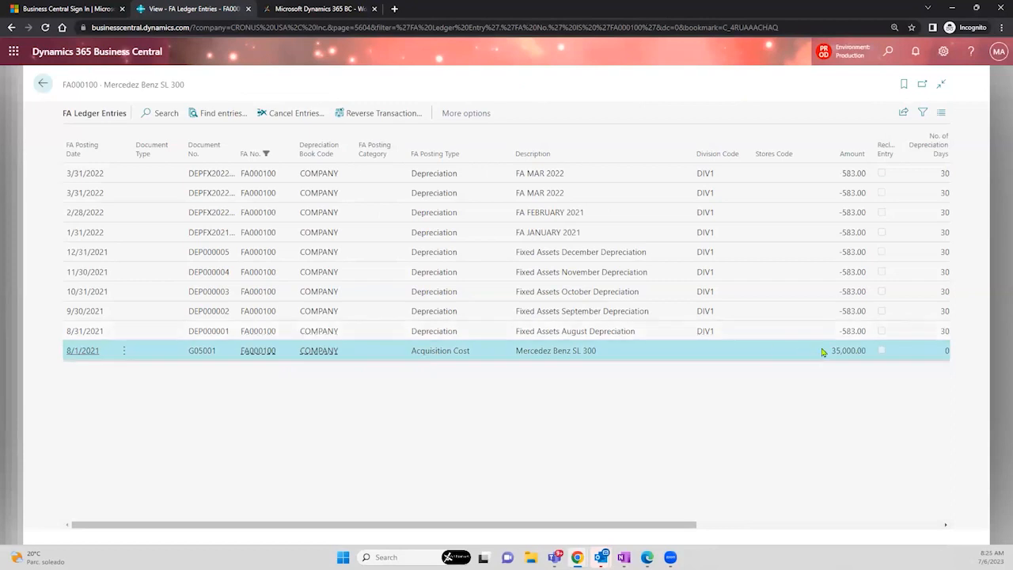
pyautogui.doubleClick(844, 351)
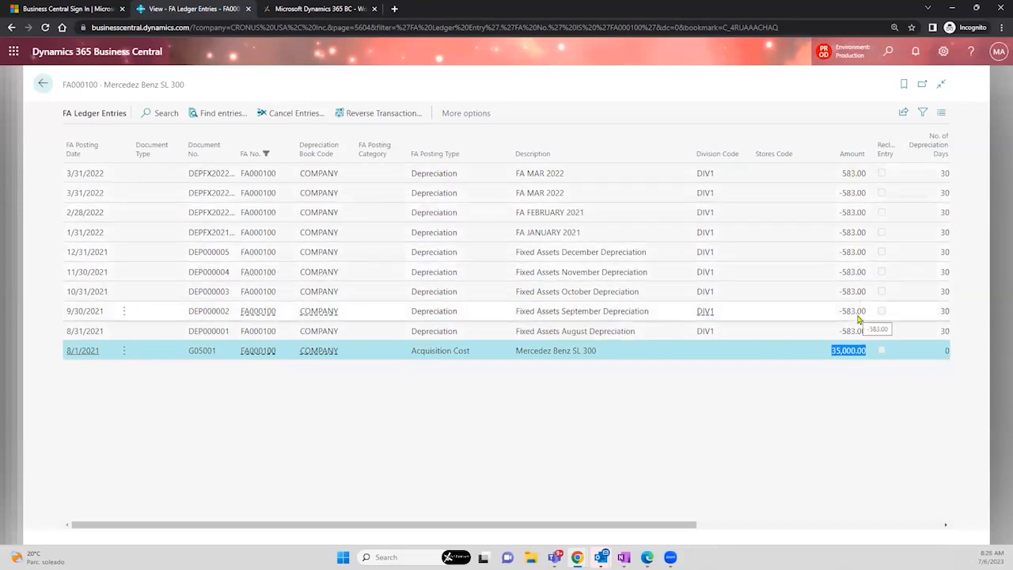
pyautogui.moveTo(340, 165)
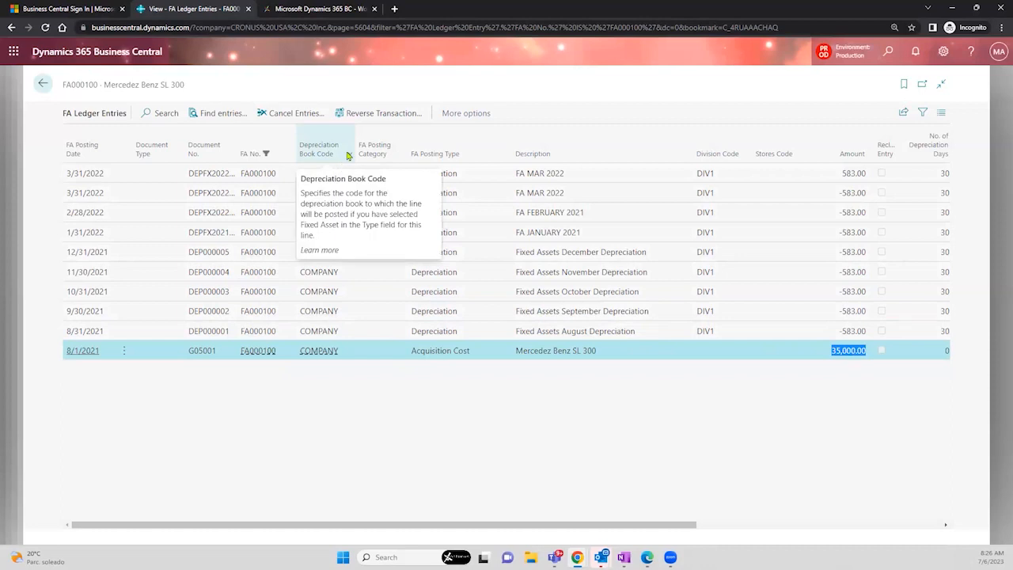
# Return to the chart of accounts and open the card of Acuisition Account in the Fixed Assets group
pyautogui.click(44, 85)
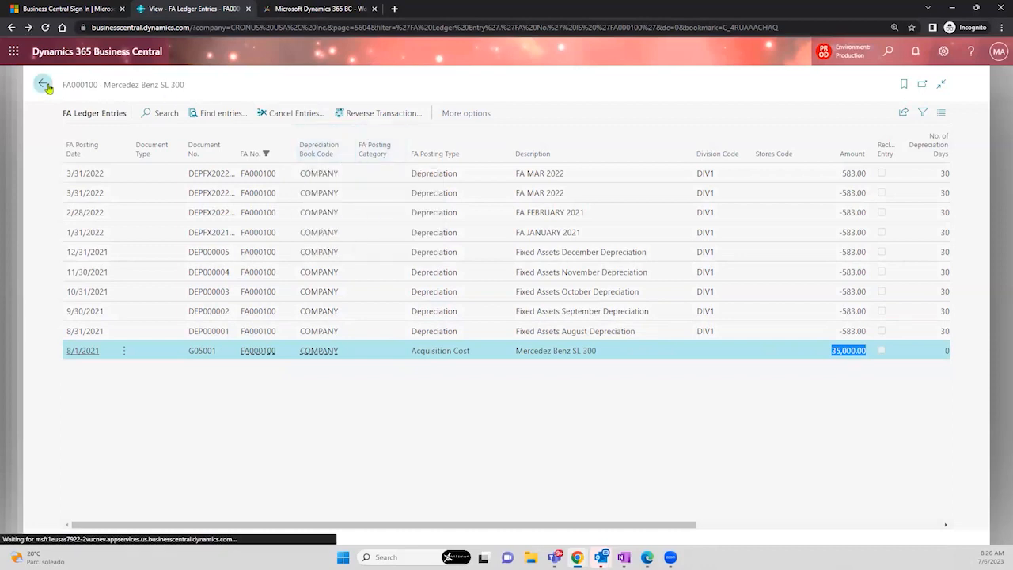
pyautogui.click(45, 84)
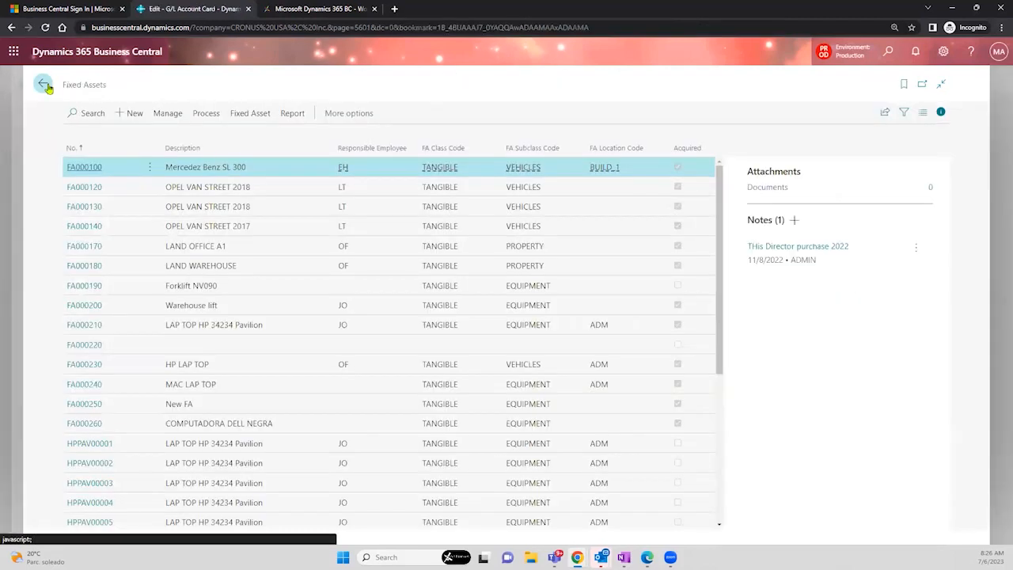
pyautogui.click(44, 85)
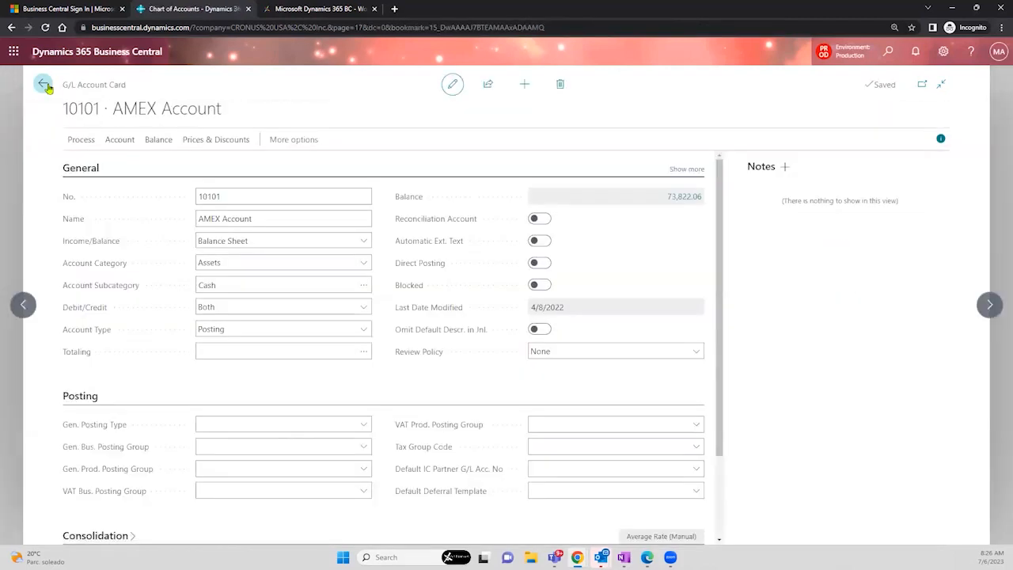
pyautogui.click(44, 84)
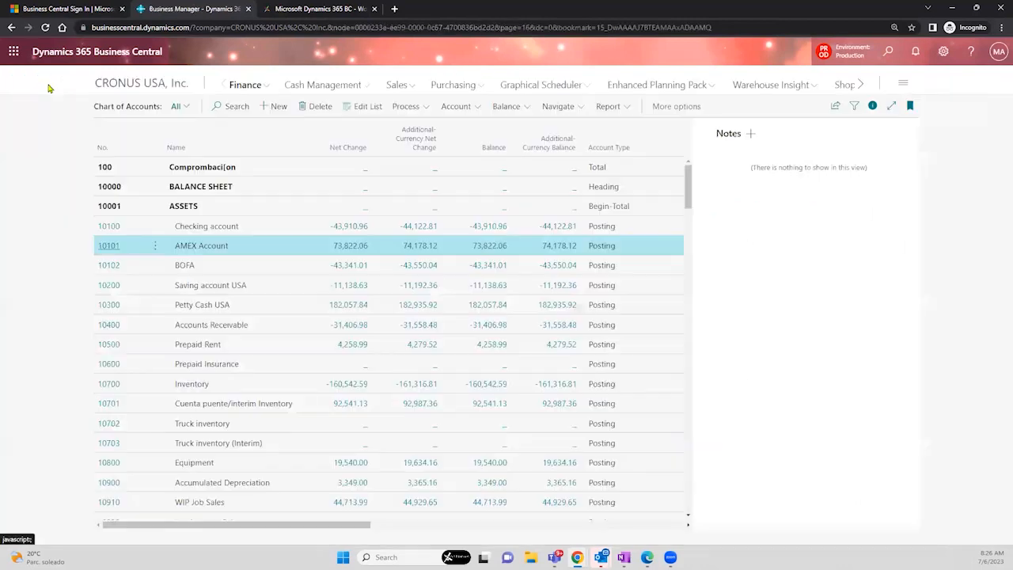
pyautogui.moveTo(685, 196); pyautogui.dragTo(686, 238)
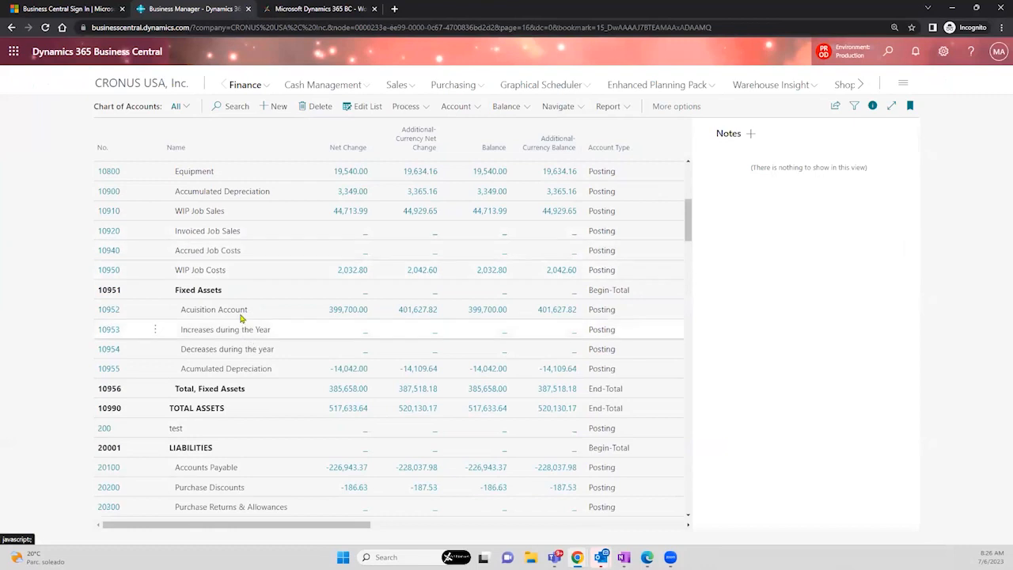
pyautogui.click(239, 314)
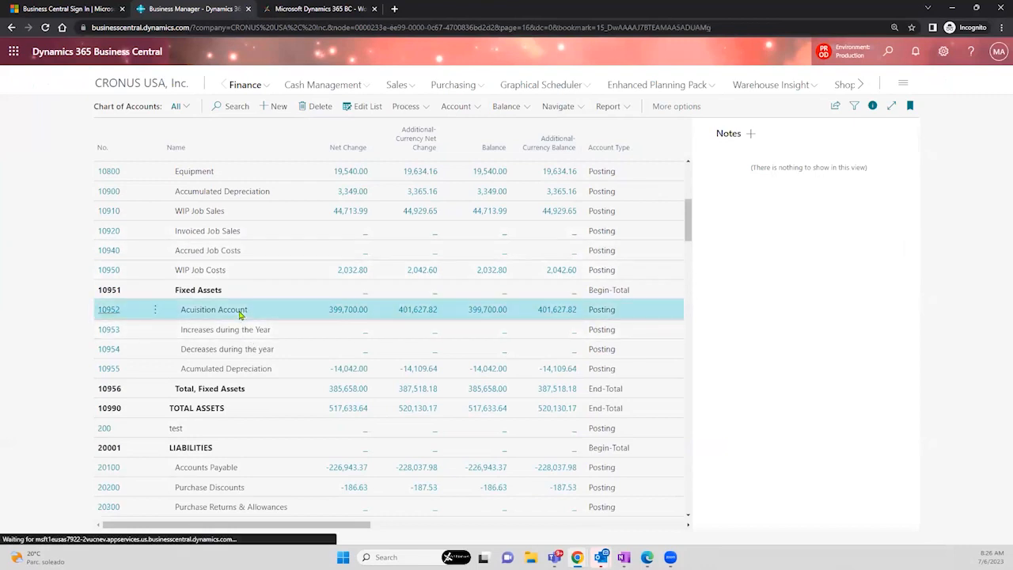
pyautogui.click(111, 312)
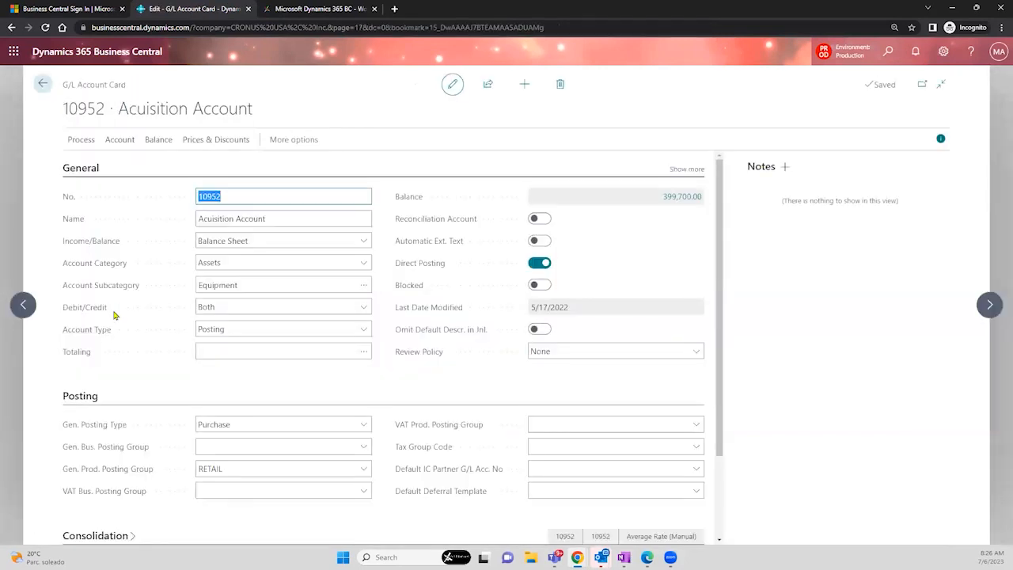
# Turn off Direct Posting on the Acuisition Account card and read the field's description
pyautogui.click(539, 264)
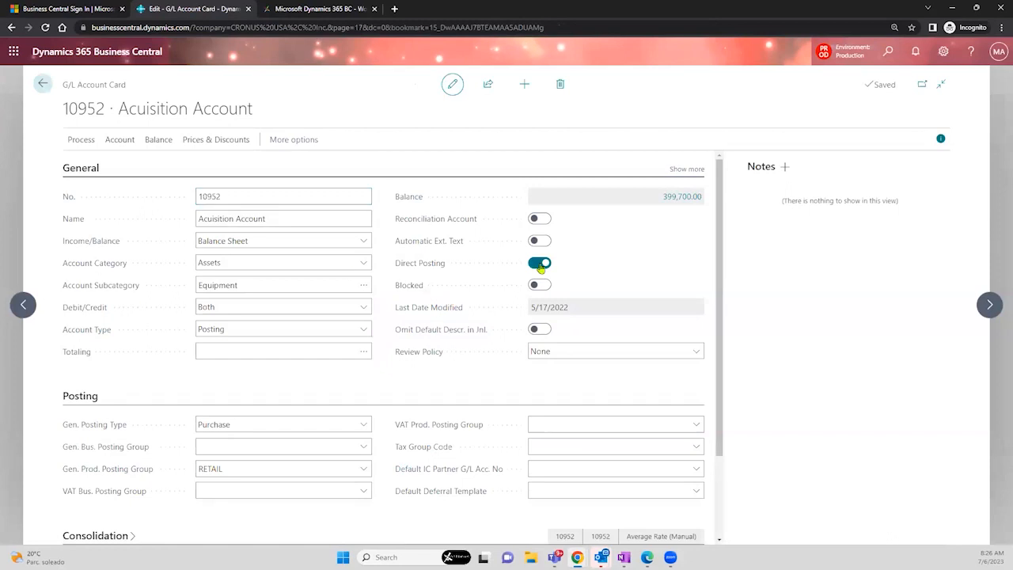
pyautogui.moveTo(439, 274)
pyautogui.moveTo(440, 265)
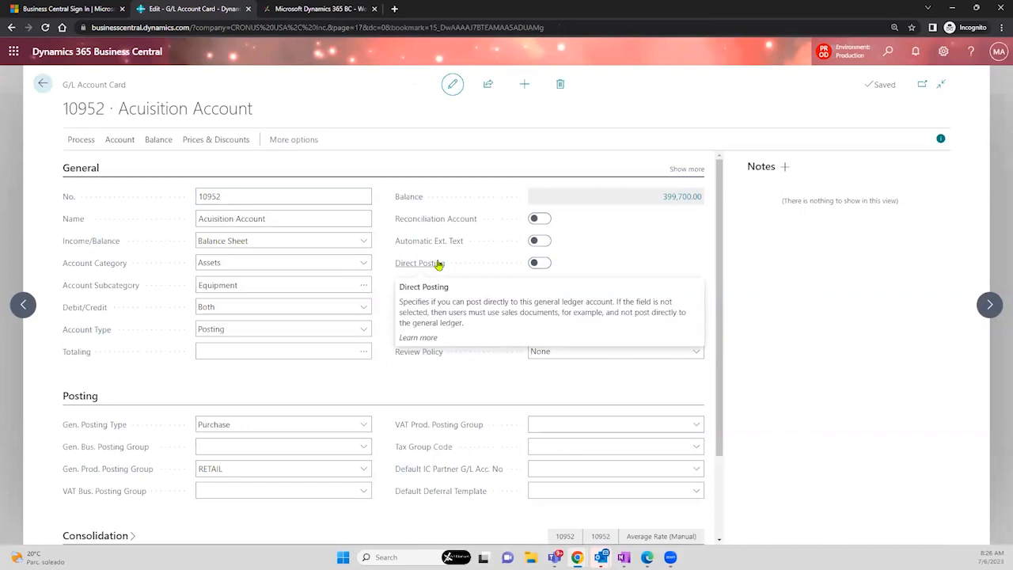
pyautogui.click(534, 263)
pyautogui.click(534, 262)
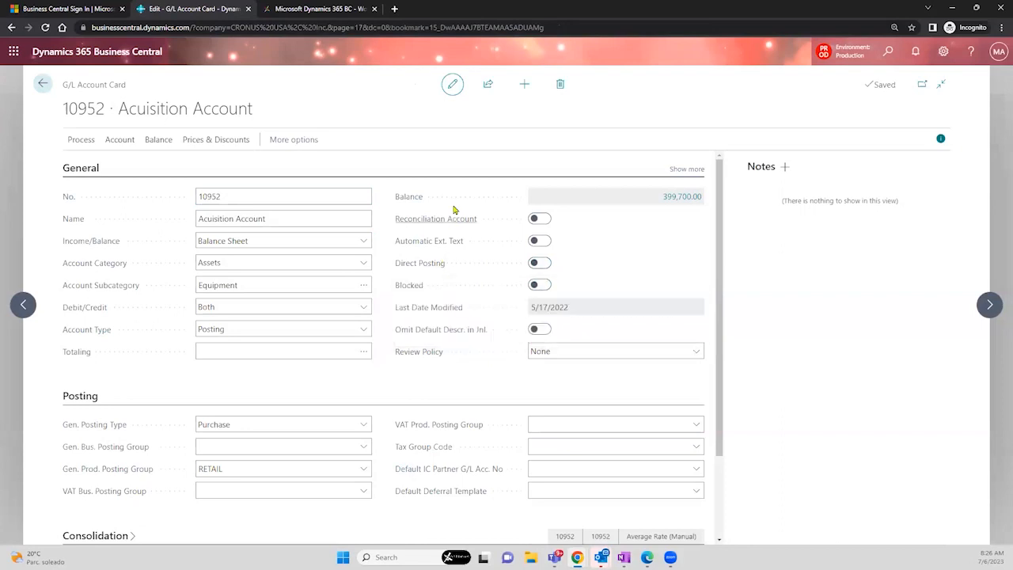
# Read the Reconciliation Account description, then try switching Reconciliation Account and Direct Posting on and back off
pyautogui.moveTo(454, 220)
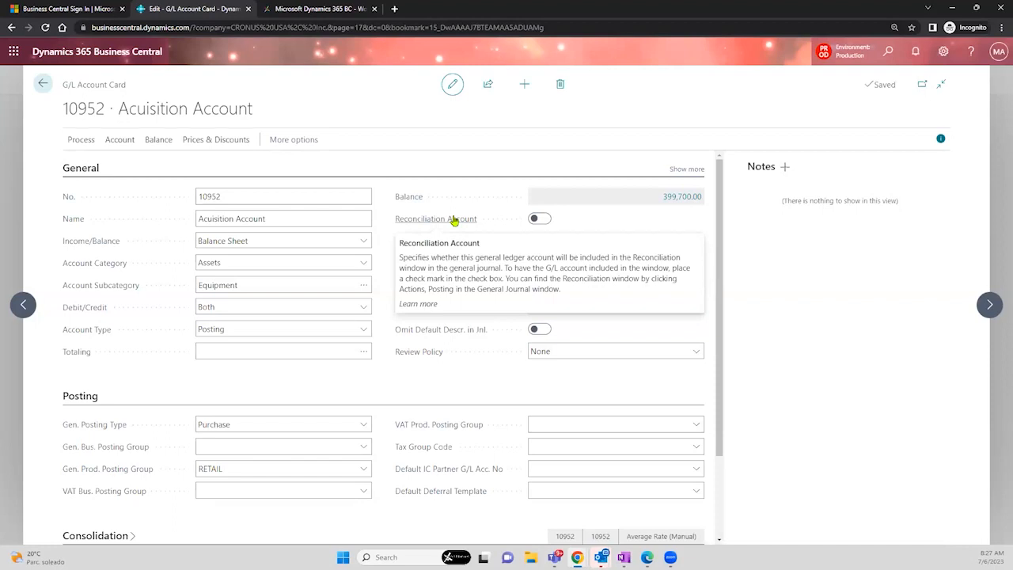
pyautogui.click(534, 220)
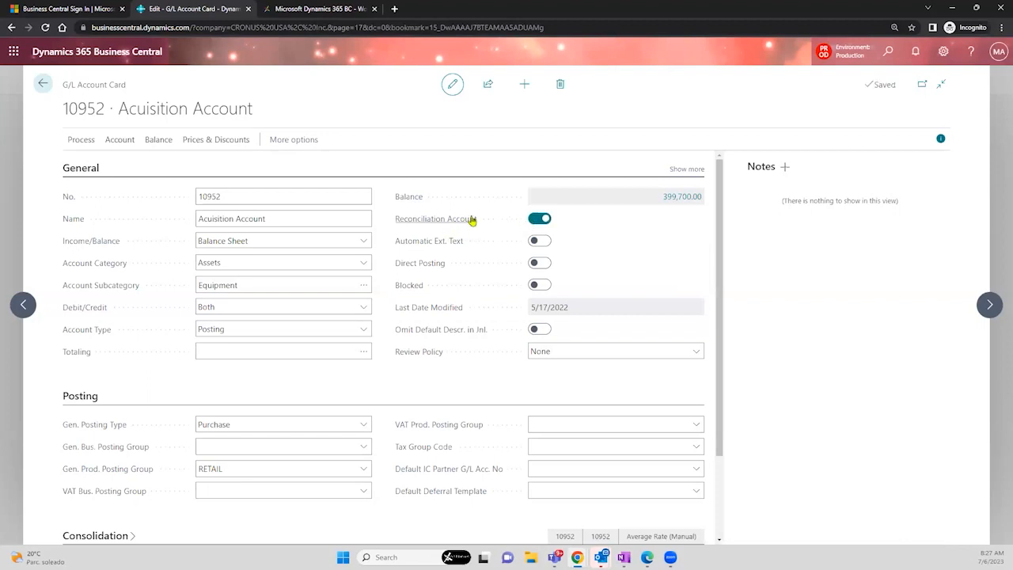
pyautogui.click(538, 222)
pyautogui.click(533, 263)
pyautogui.click(534, 264)
# Try blocking the Acuisition Account, read the description of the Blocked field, and unblock the account
pyautogui.click(534, 287)
pyautogui.moveTo(424, 293)
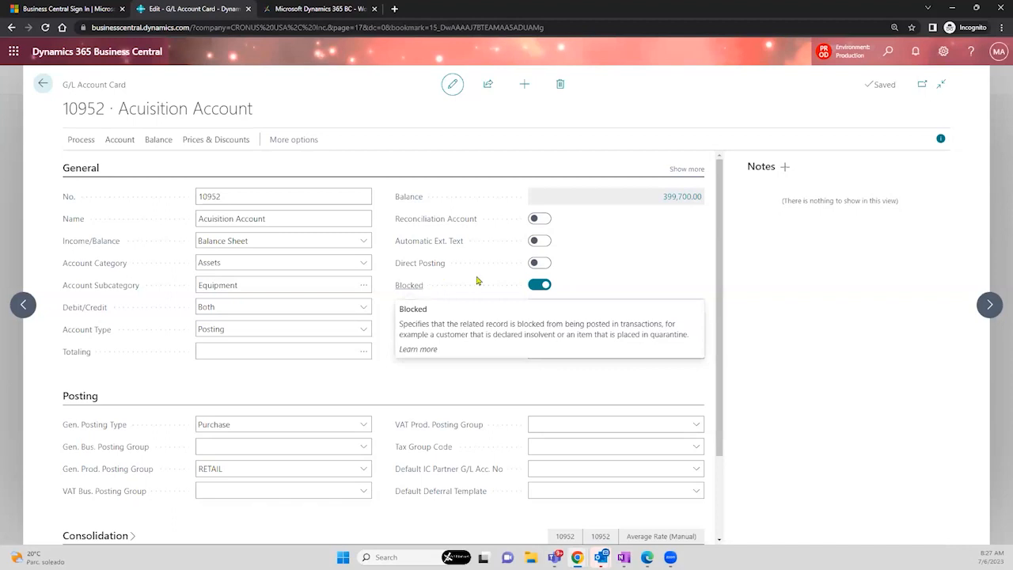
pyautogui.click(537, 288)
pyautogui.rightClick(537, 287)
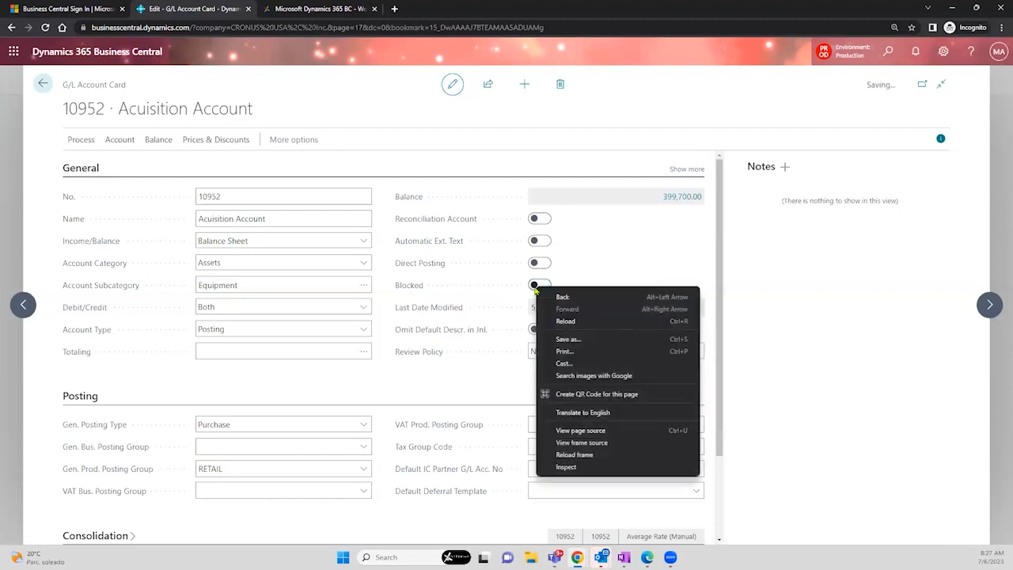
pyautogui.click(503, 307)
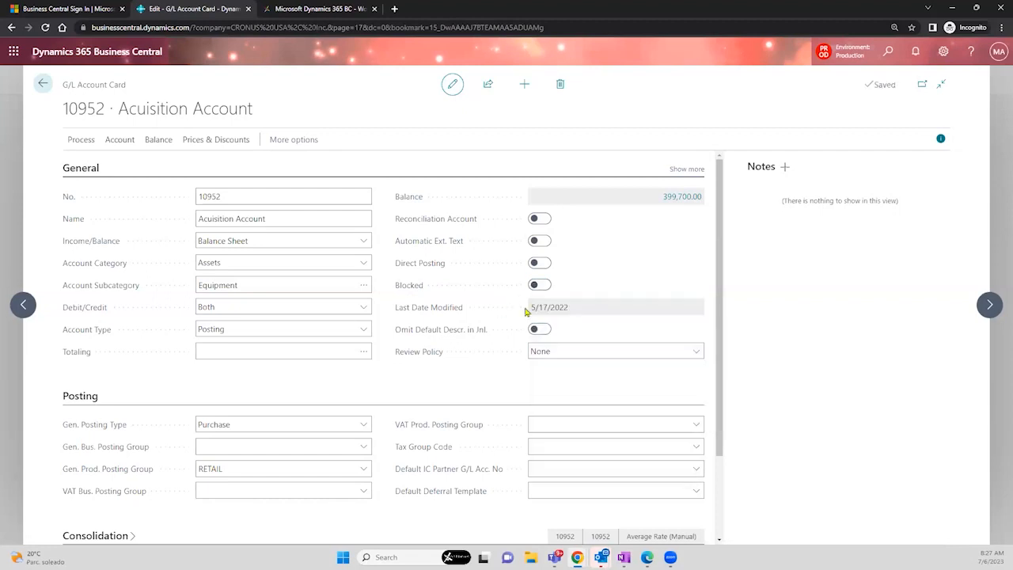
# Examine the account's Last Date Modified and the Posting, Consolidation, Reporting and Cost Accounting sections of the card
pyautogui.moveTo(529, 309); pyautogui.dragTo(574, 306)
pyautogui.moveTo(718, 250); pyautogui.dragTo(717, 397)
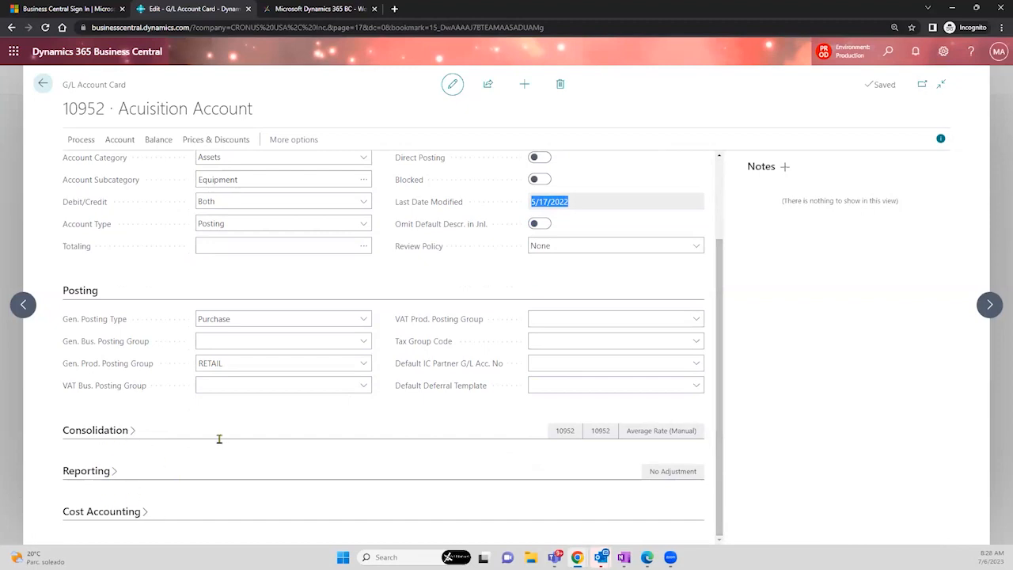
pyautogui.scroll(2, 369, 315)
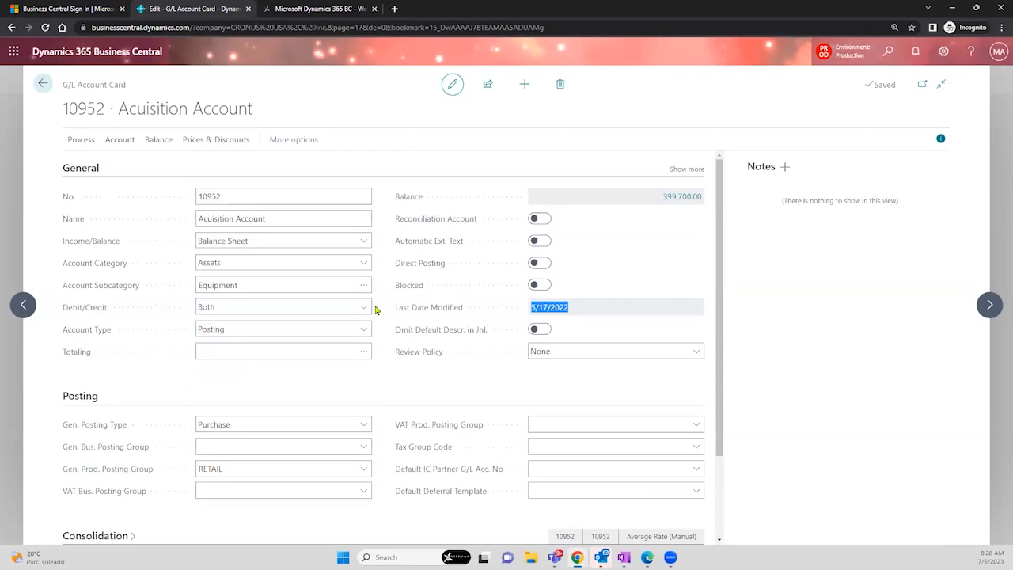
# Return to the chart of accounts, search for "dimension" and open the Dimensions list
pyautogui.click(43, 85)
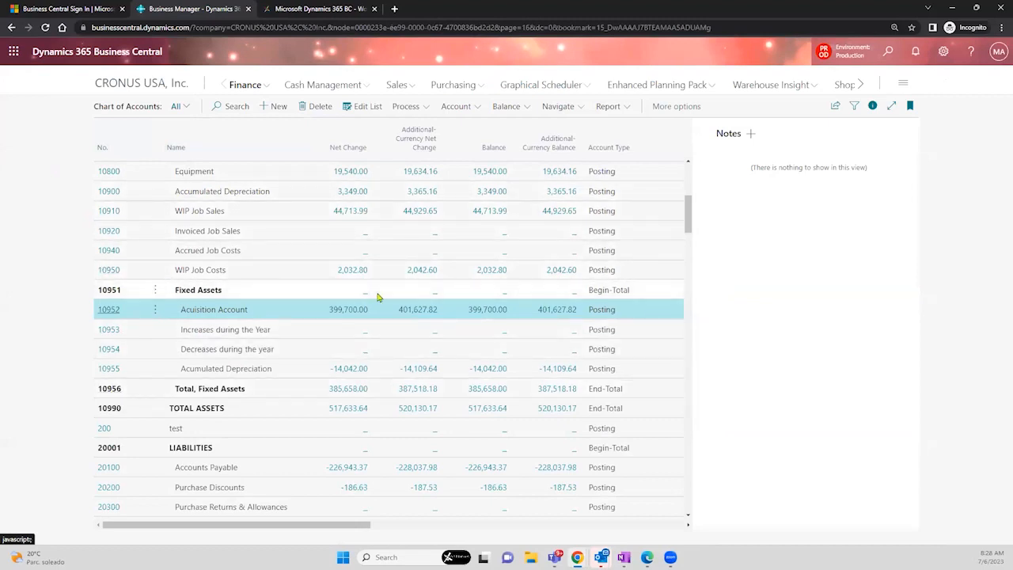
pyautogui.click(888, 53)
pyautogui.write('dimension')
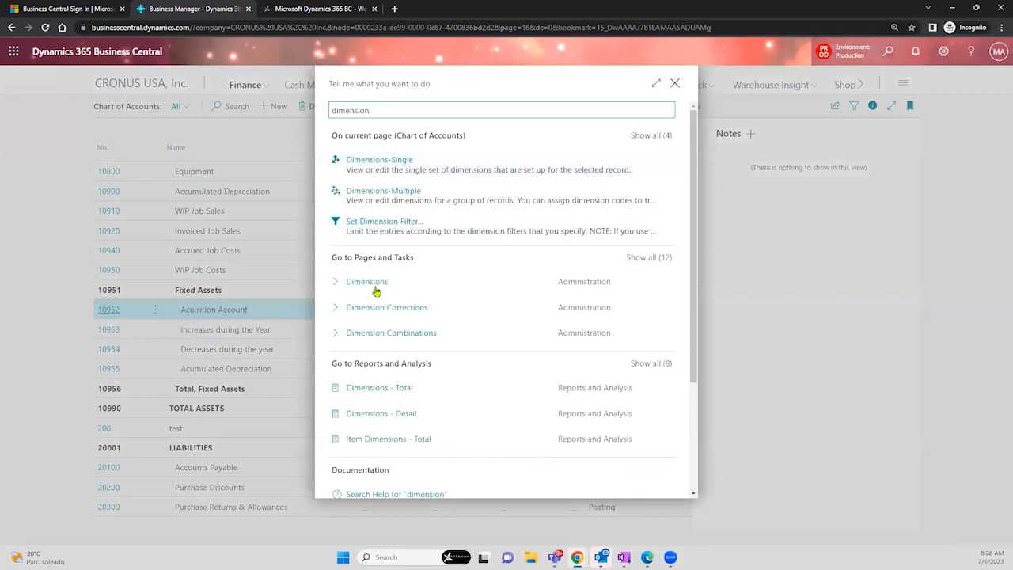
pyautogui.click(373, 289)
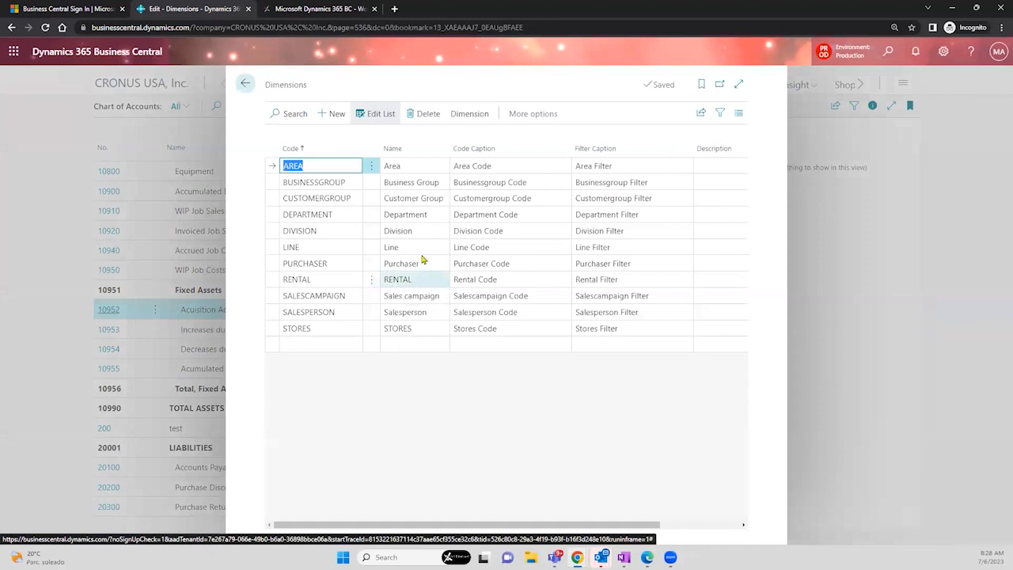
# View the dimension values of DEPARTMENT, such as Administration and Production, and return to the Dimensions list
pyautogui.click(422, 221)
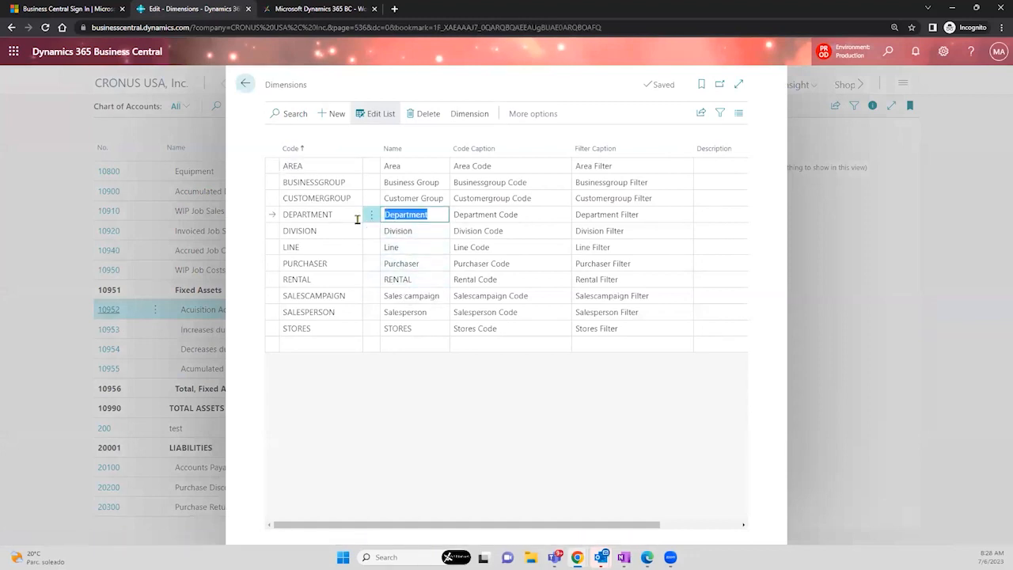
pyautogui.click(467, 116)
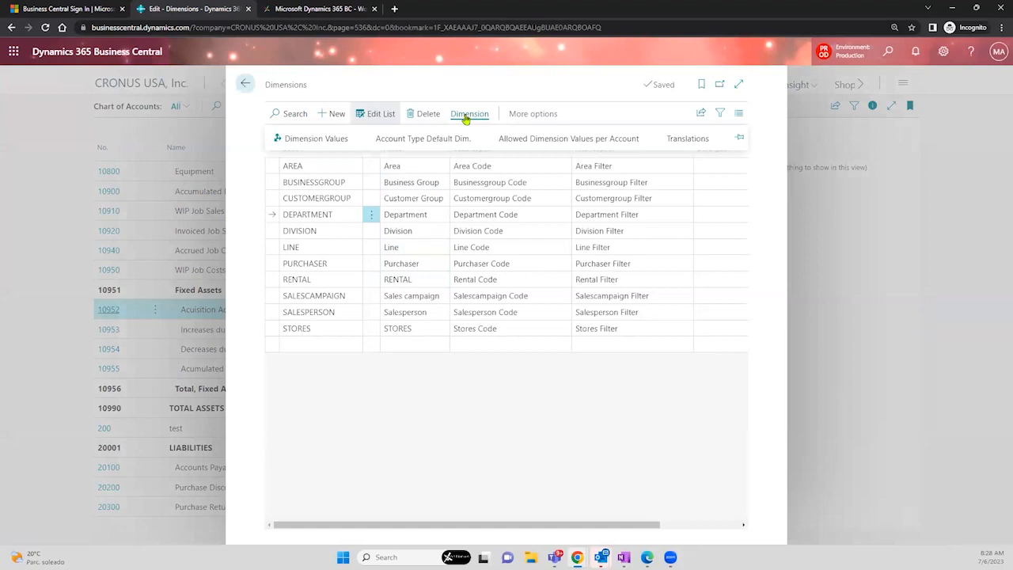
pyautogui.click(320, 138)
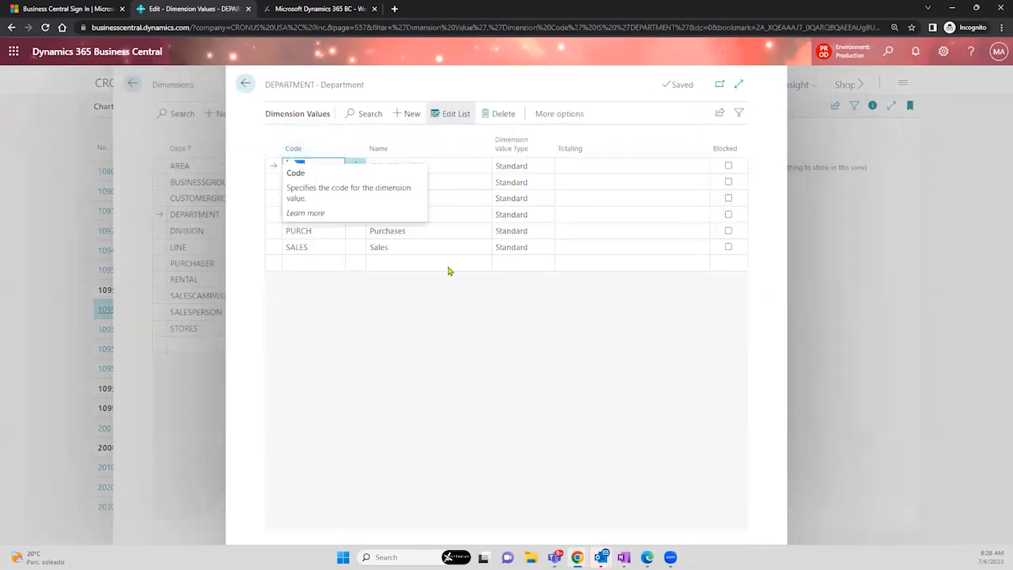
pyautogui.click(428, 167)
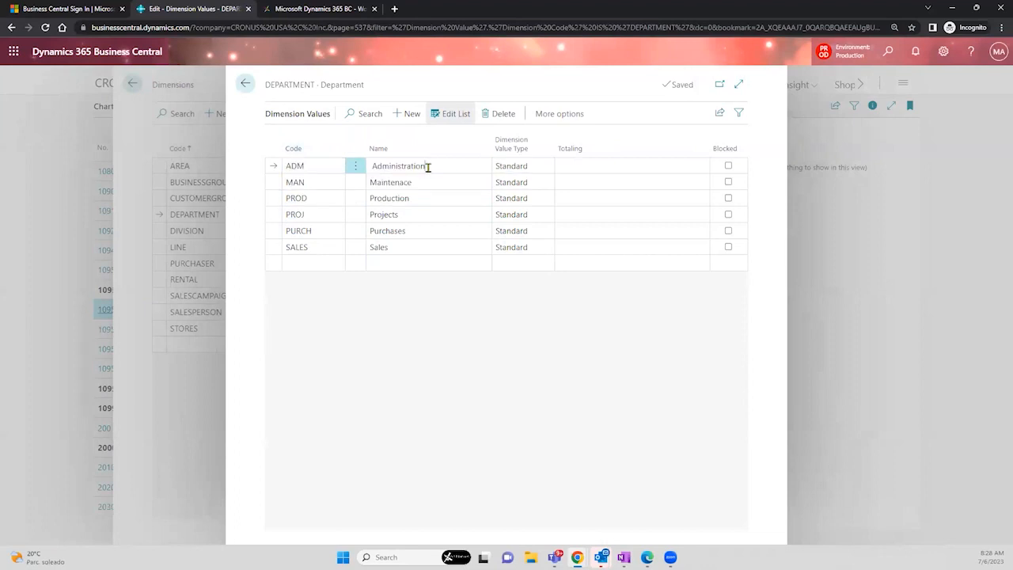
pyautogui.click(424, 187)
pyautogui.click(424, 199)
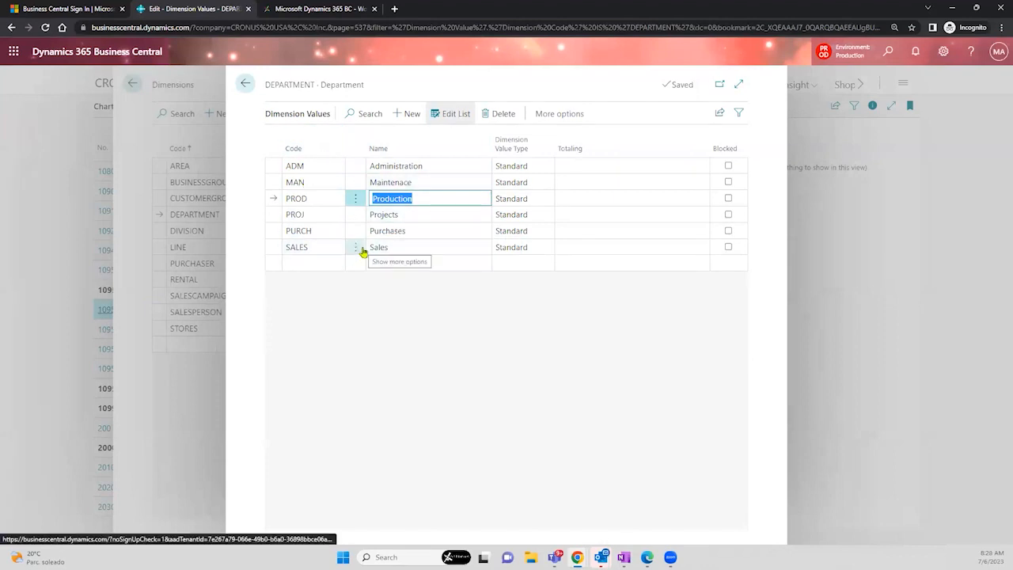
pyautogui.click(246, 83)
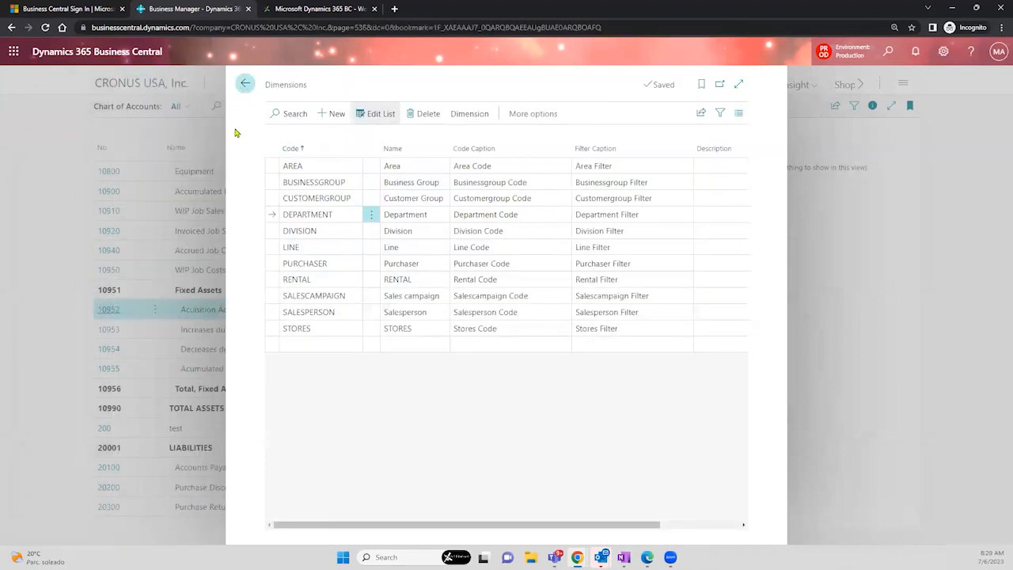
# View the dimension values of AREA with their totaling structure and return to the Dimensions list
pyautogui.click(475, 164)
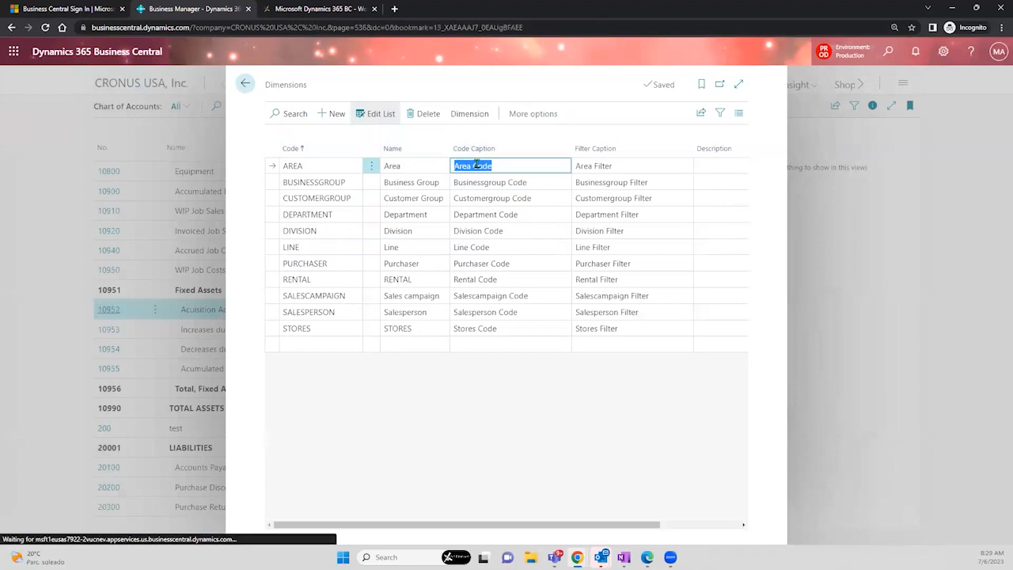
pyautogui.click(468, 114)
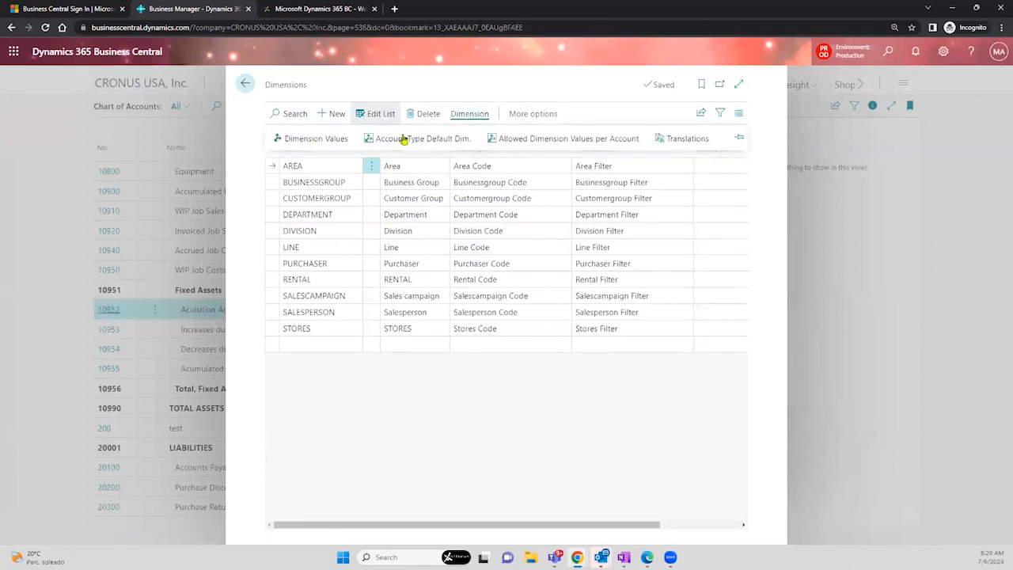
pyautogui.click(316, 139)
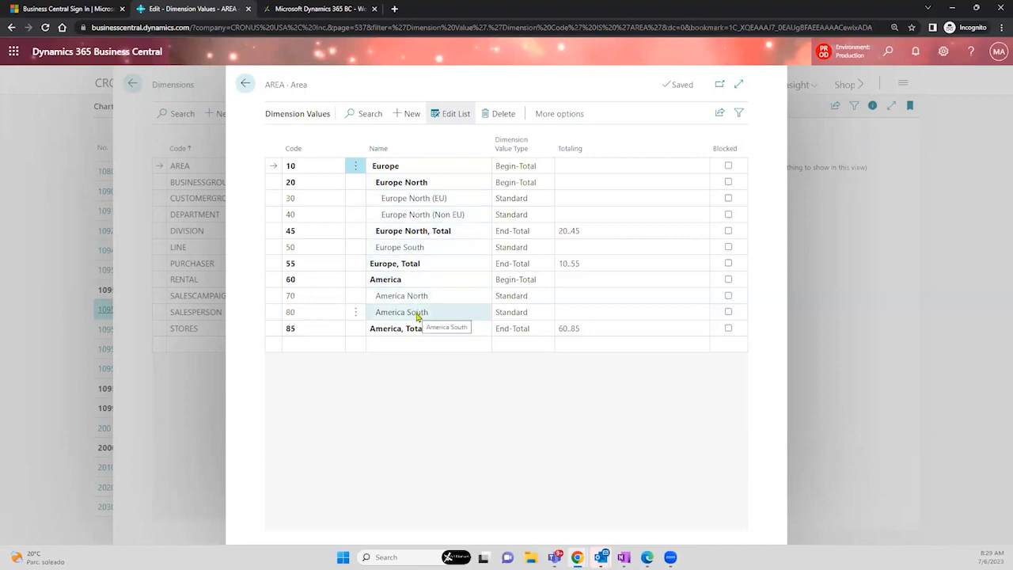
pyautogui.click(247, 86)
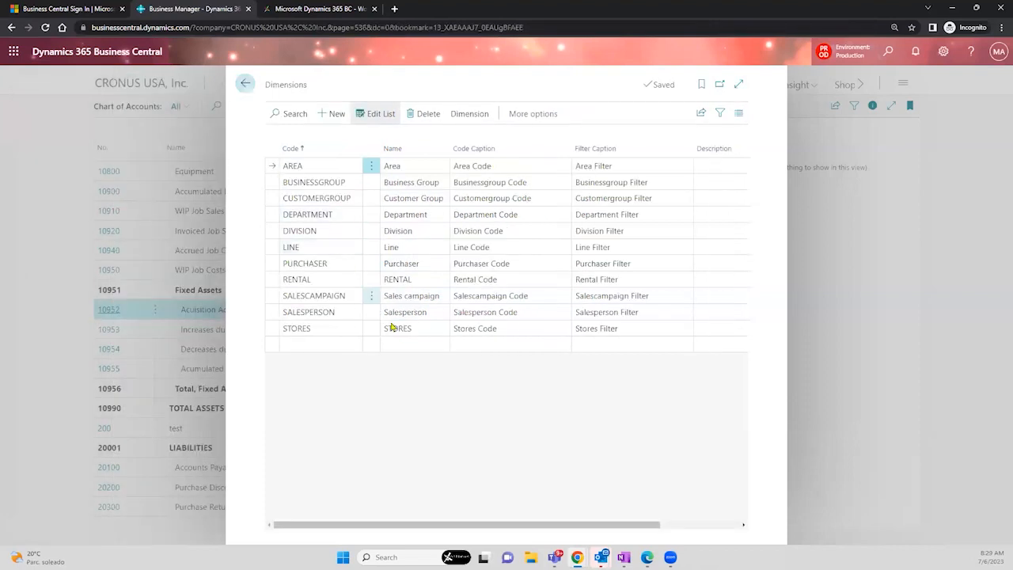
# Open the dimension values of STORES and enter Store 7 as the name of the STORE 7 value
pyautogui.click(332, 328)
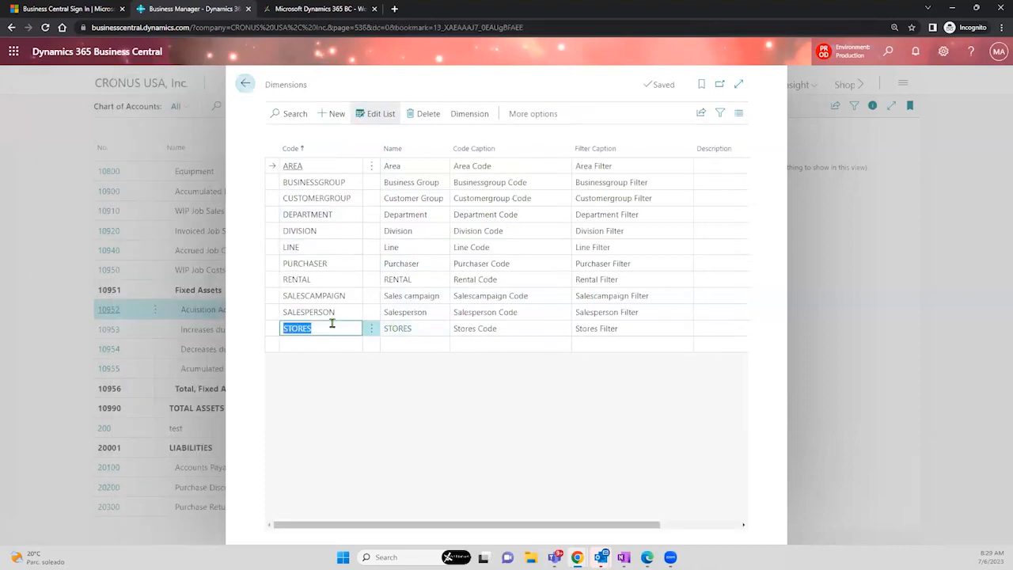
pyautogui.click(469, 115)
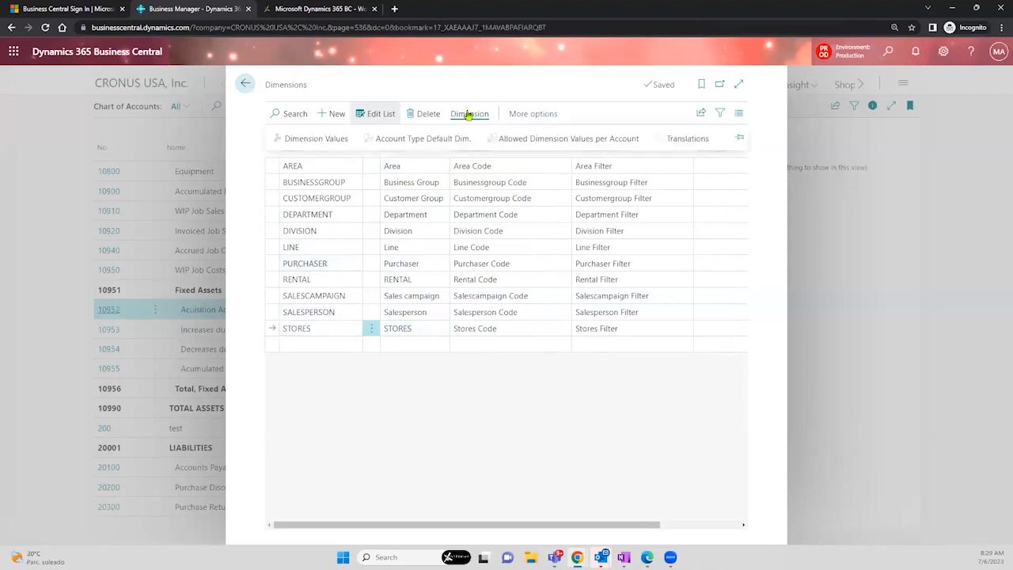
pyautogui.click(315, 139)
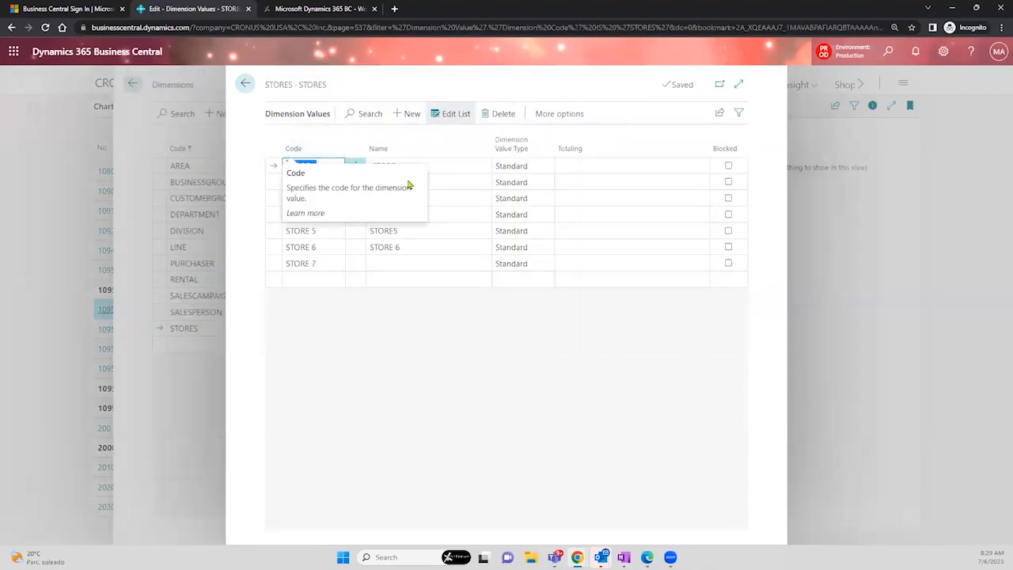
pyautogui.click(383, 264)
pyautogui.write('So')
pyautogui.press('BackSpace')
pyautogui.press('BackSpace')
pyautogui.write('St')
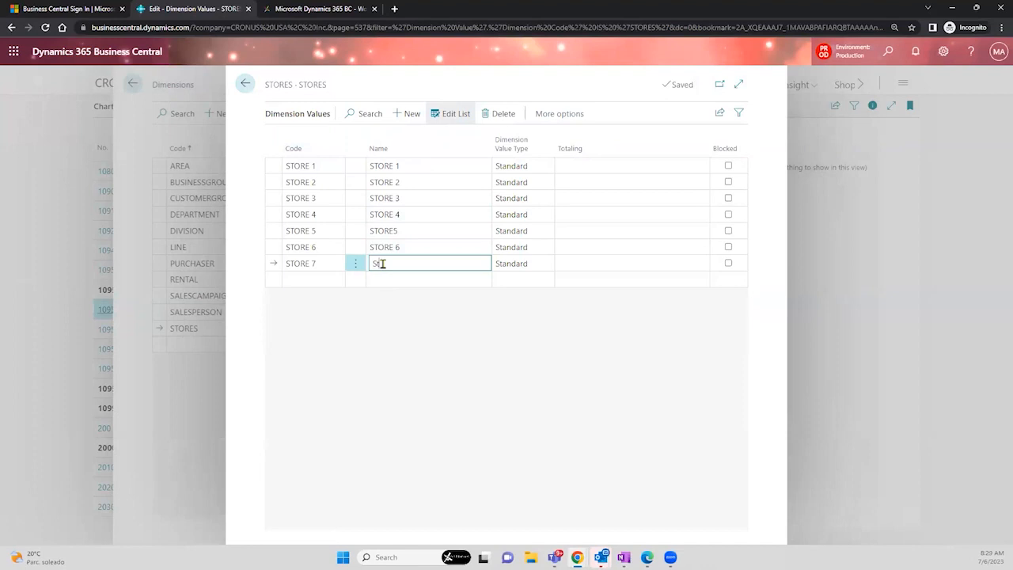
pyautogui.write('ore 7')
# Add a STORES dimension value with code STORE 8 and name STORE 8
pyautogui.click(301, 279)
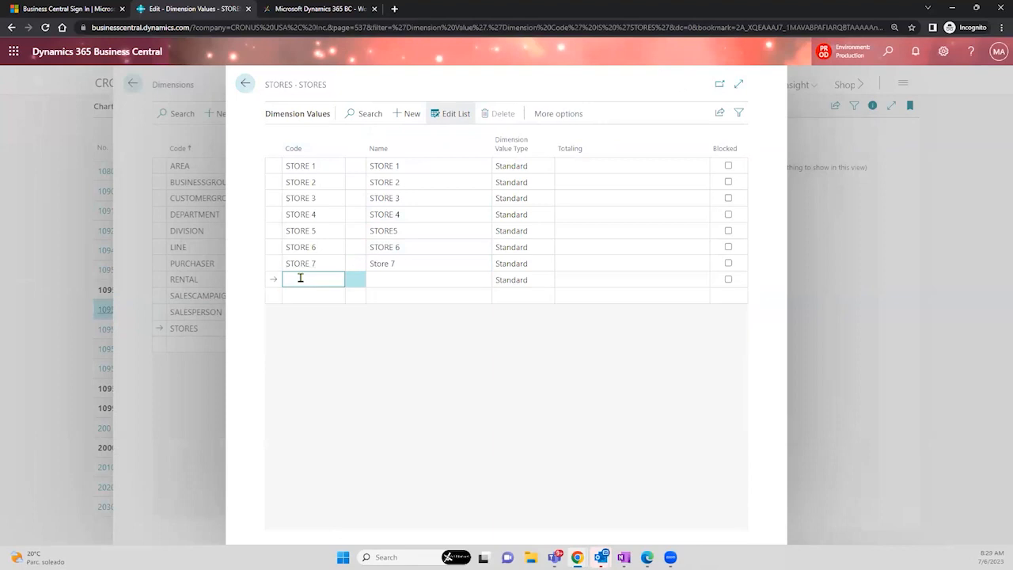
pyautogui.write('STORE 8')
pyautogui.press('Tab')
pyautogui.write('STORE 8')
pyautogui.click(411, 264)
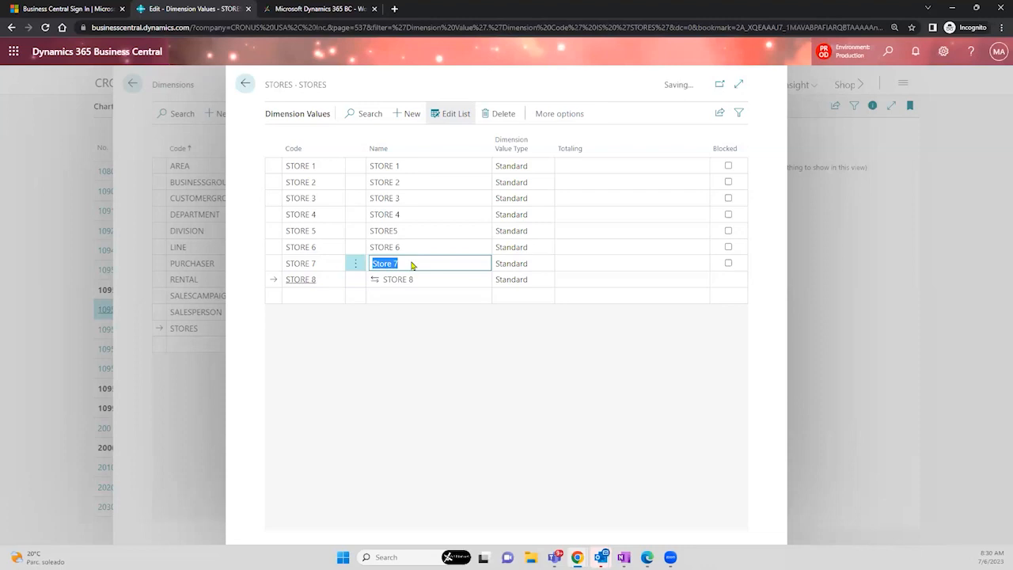
pyautogui.click(560, 332)
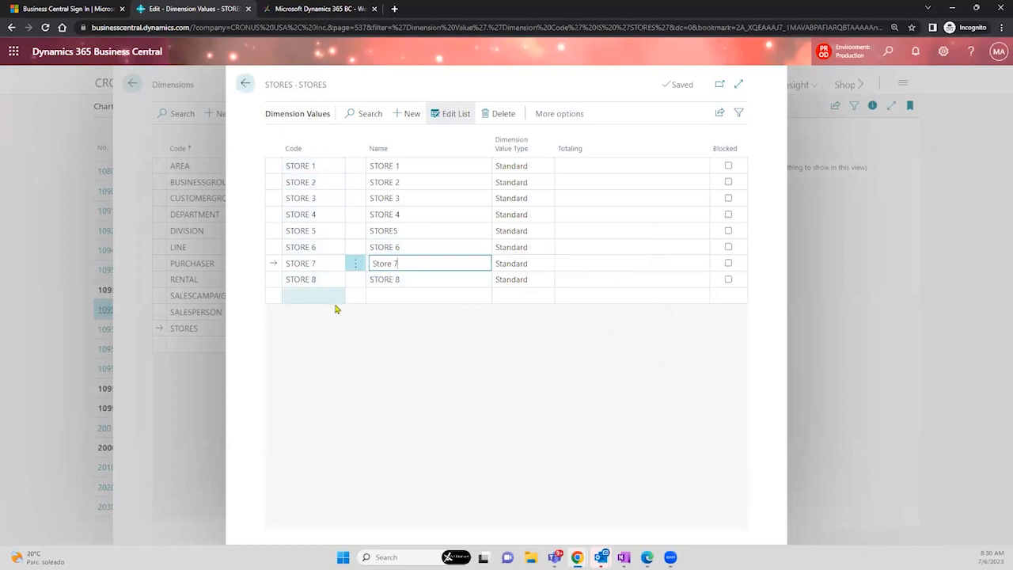
pyautogui.click(351, 342)
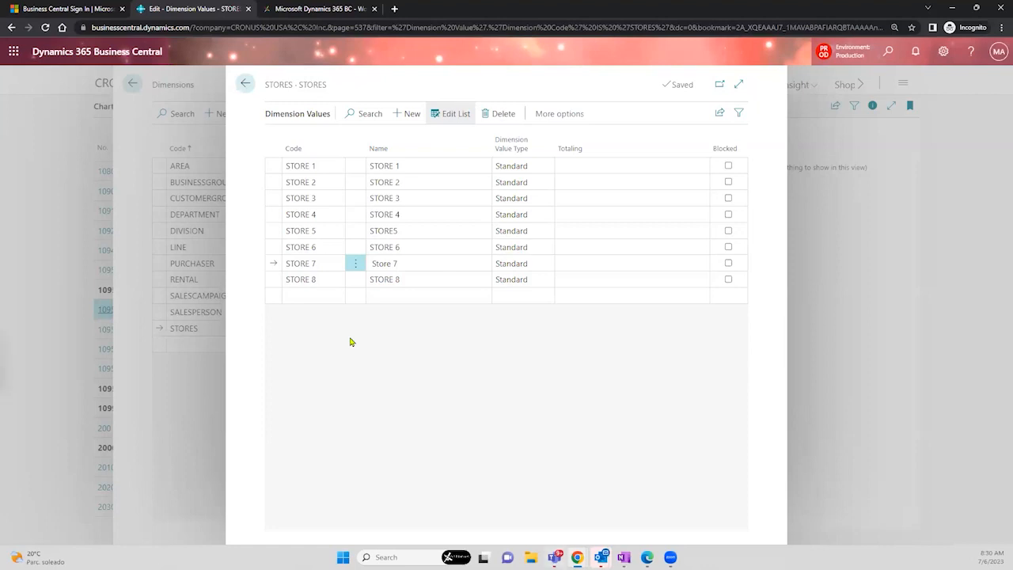
# Return to the Dimensions list and review the STORES, RENTAL, PURCHASER and DIVISION dimensions
pyautogui.click(245, 87)
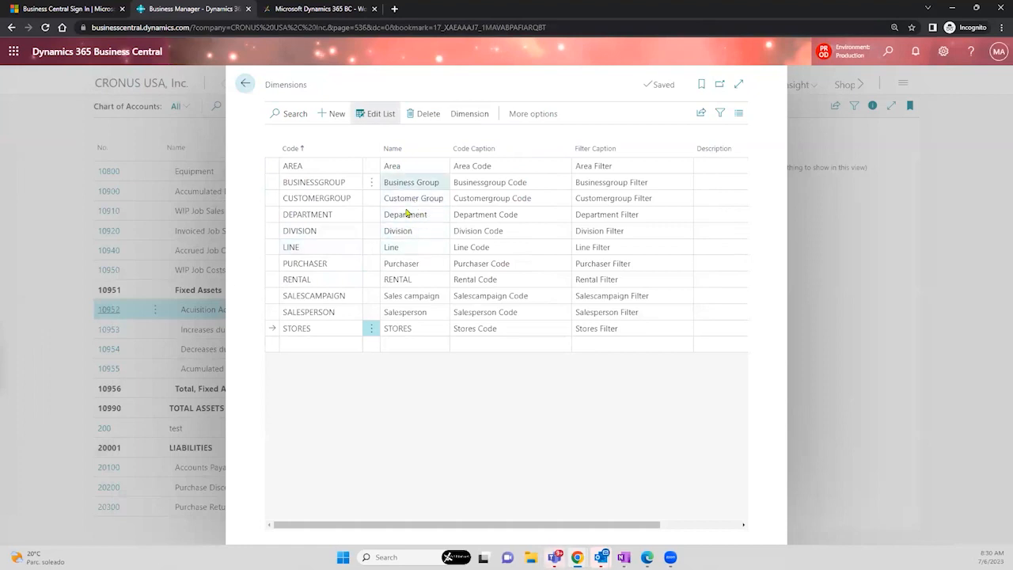
pyautogui.click(417, 330)
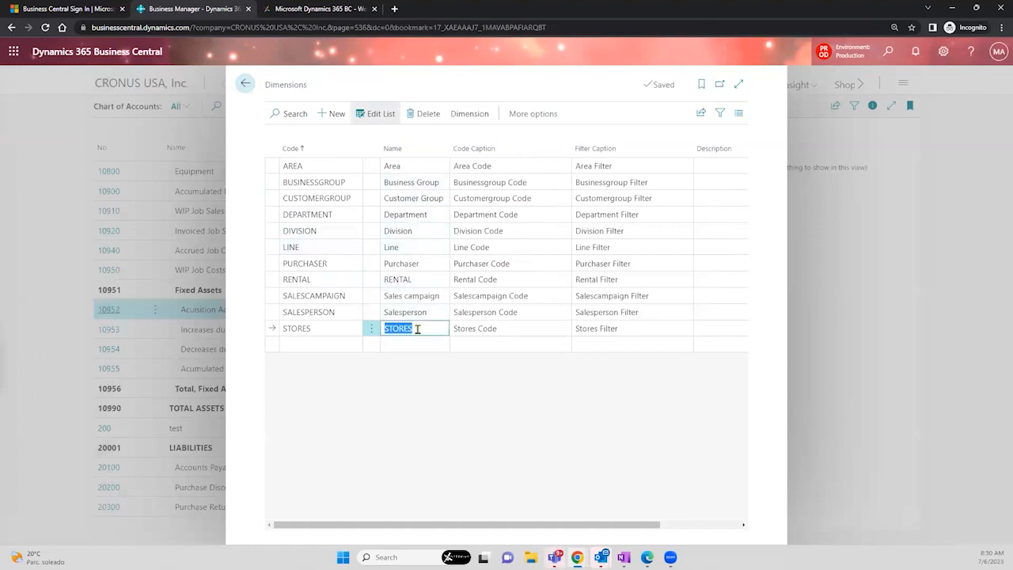
pyautogui.click(417, 280)
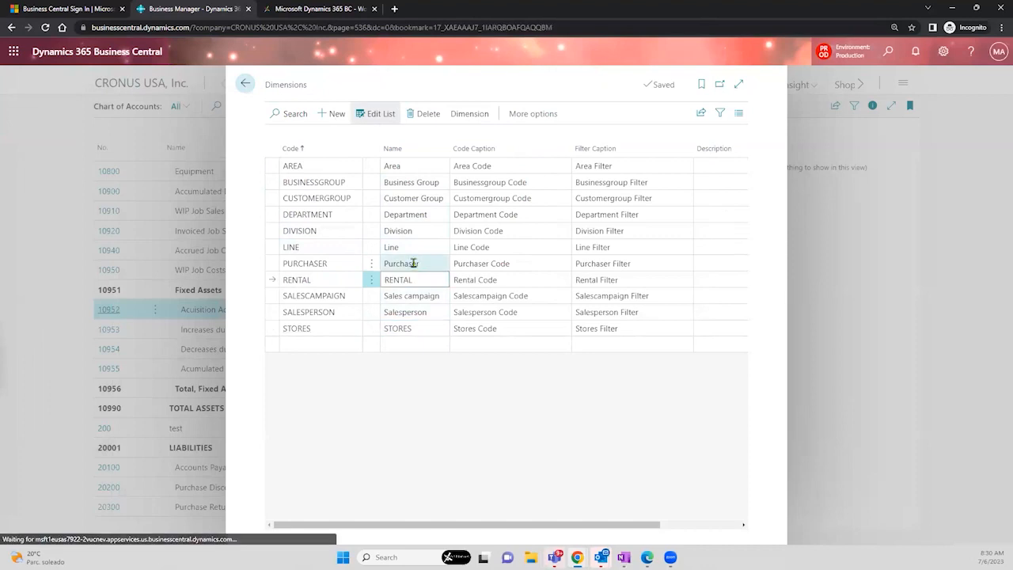
pyautogui.click(413, 263)
pyautogui.click(418, 232)
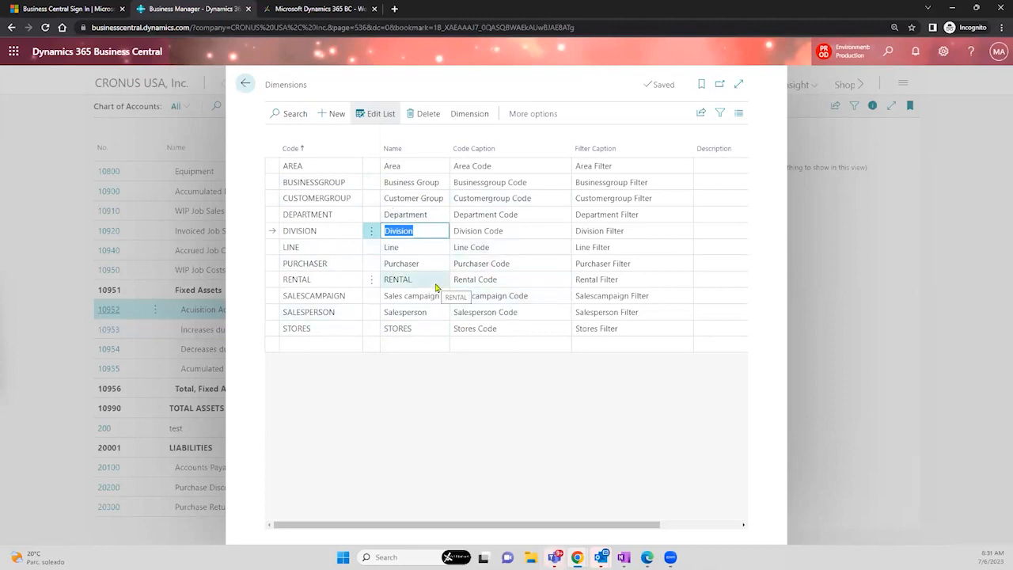
# Open the ledger entries of account 40200 Income, Product Sales from the chart of accounts and review their division and stores codes
pyautogui.click(245, 87)
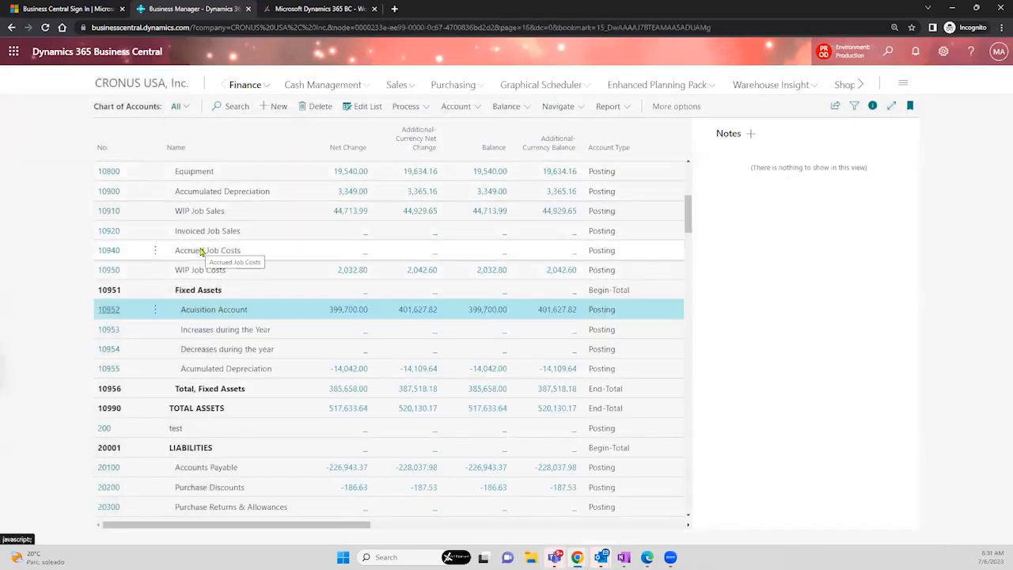
pyautogui.moveTo(688, 214); pyautogui.dragTo(689, 294)
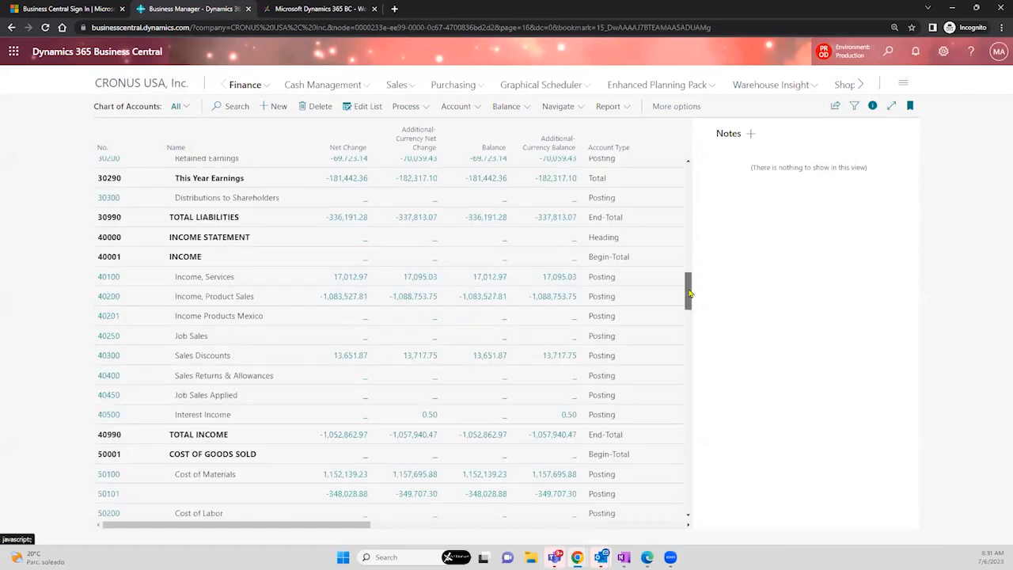
pyautogui.click(344, 300)
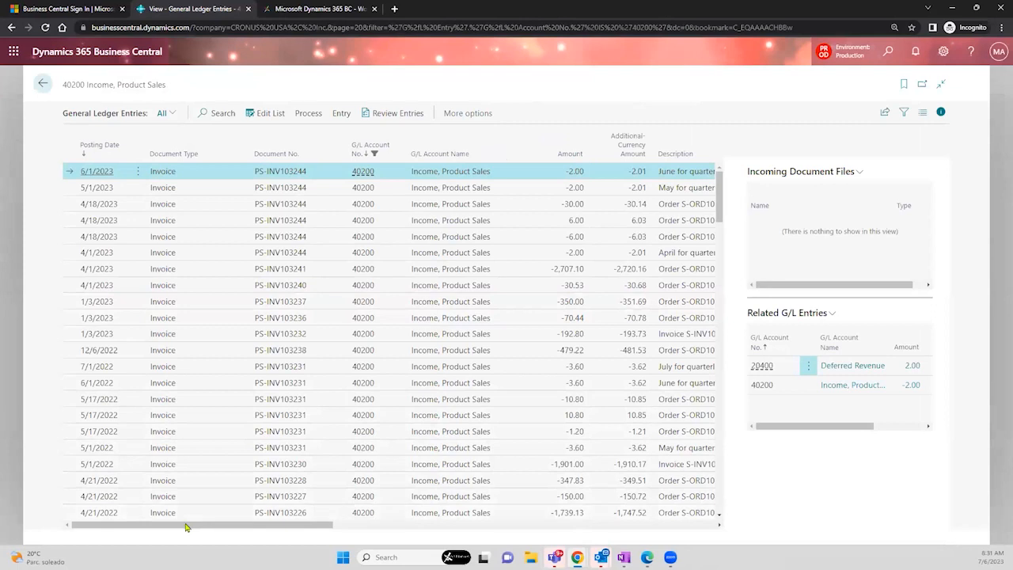
pyautogui.moveTo(183, 529); pyautogui.dragTo(331, 528)
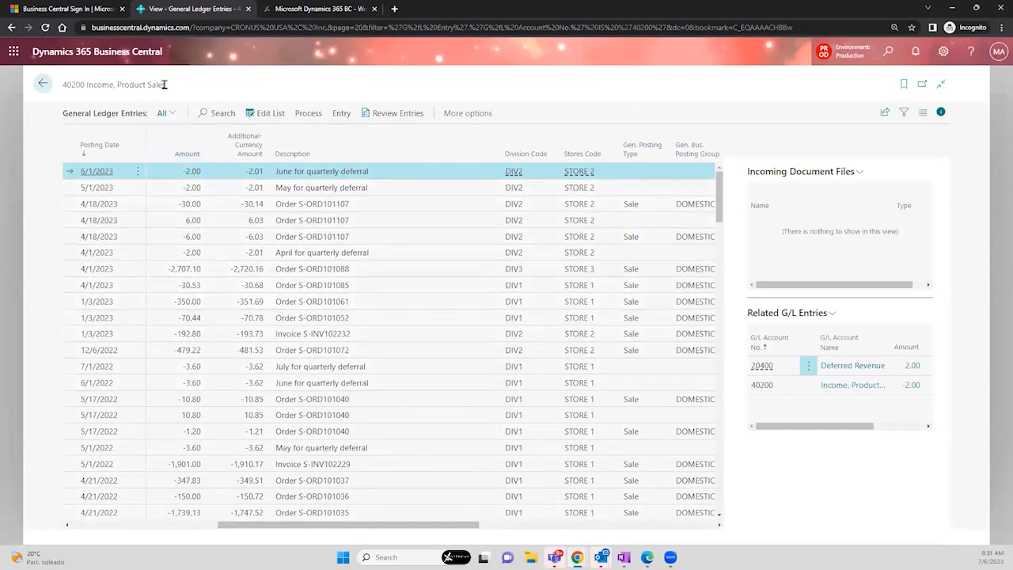
pyautogui.moveTo(161, 85); pyautogui.dragTo(57, 88)
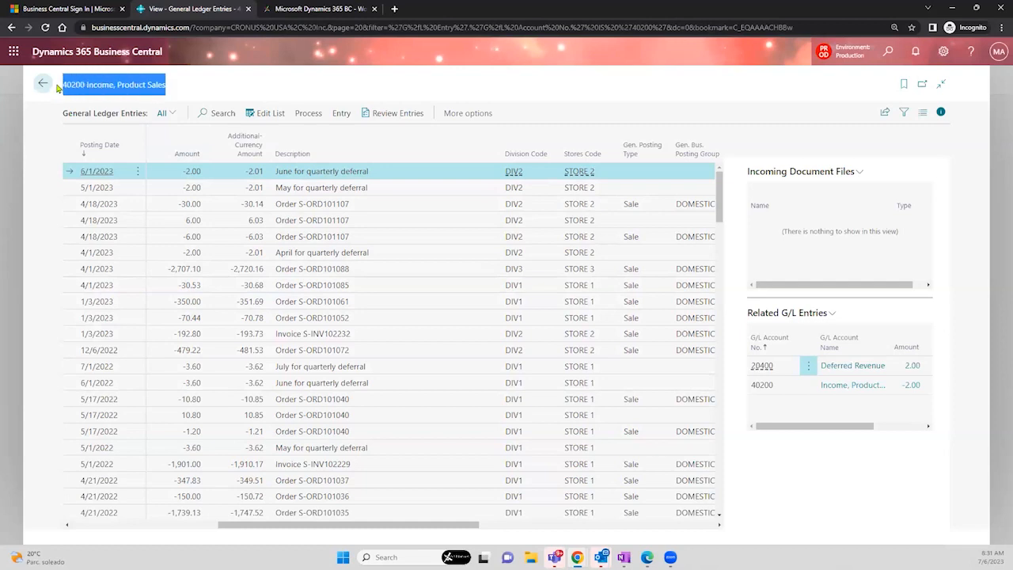
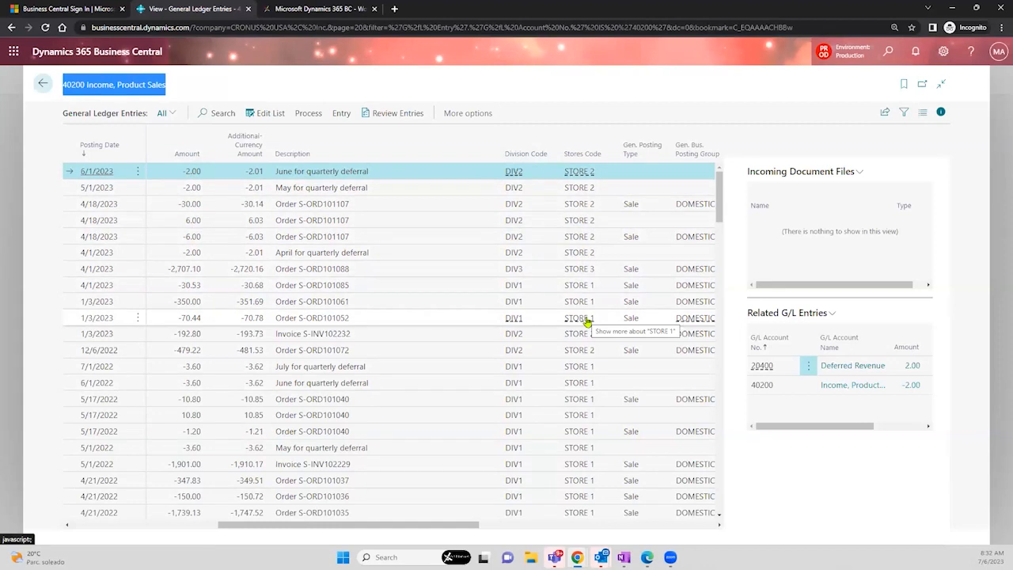
pyautogui.click(455, 331)
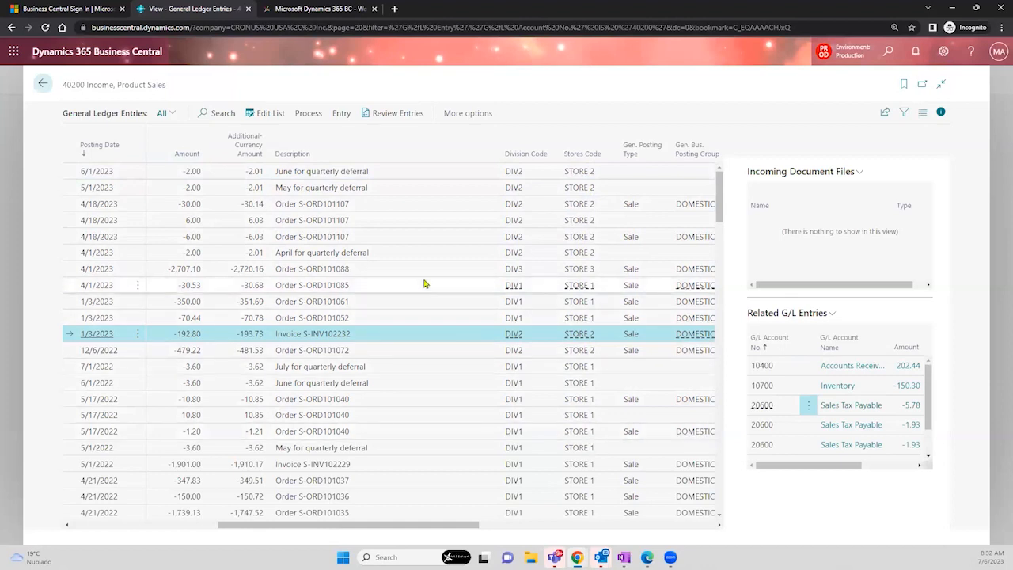
pyautogui.click(883, 113)
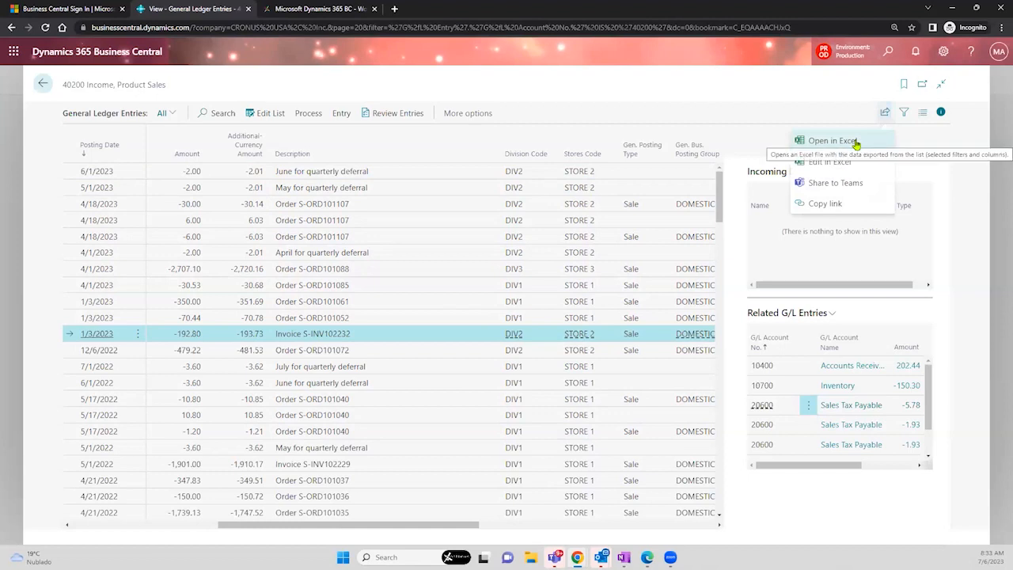
pyautogui.click(141, 180)
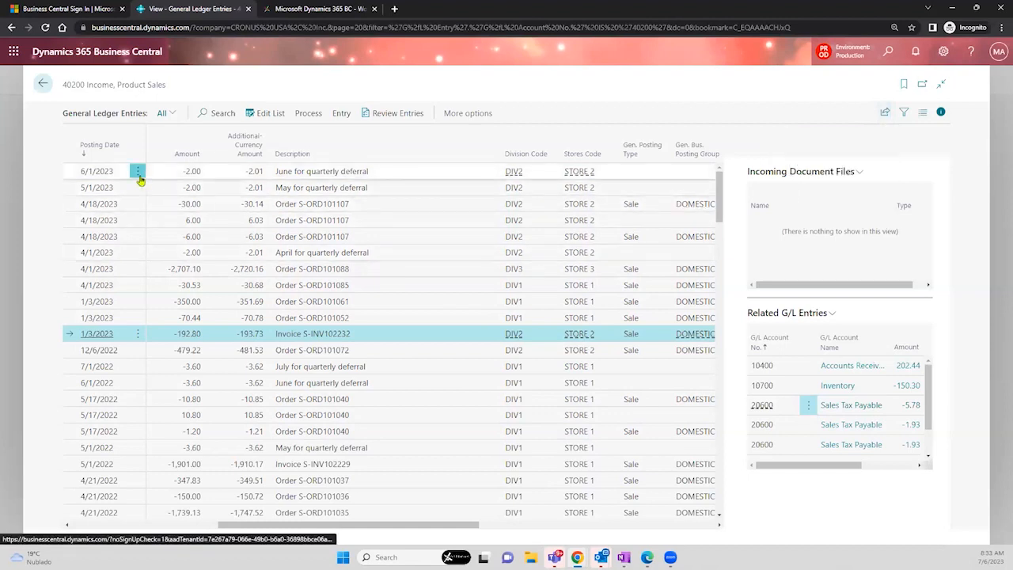
pyautogui.click(139, 179)
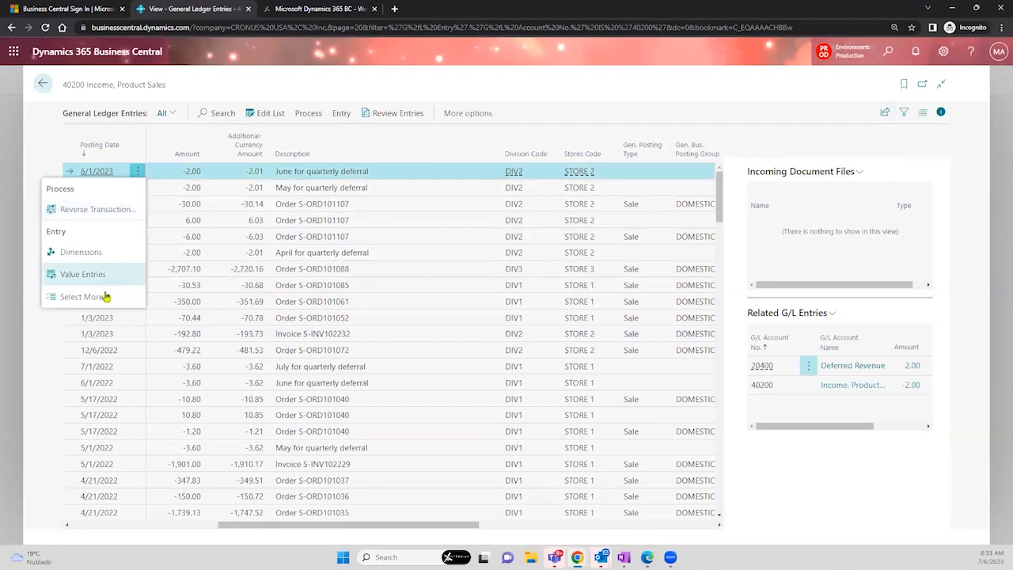
pyautogui.click(105, 296)
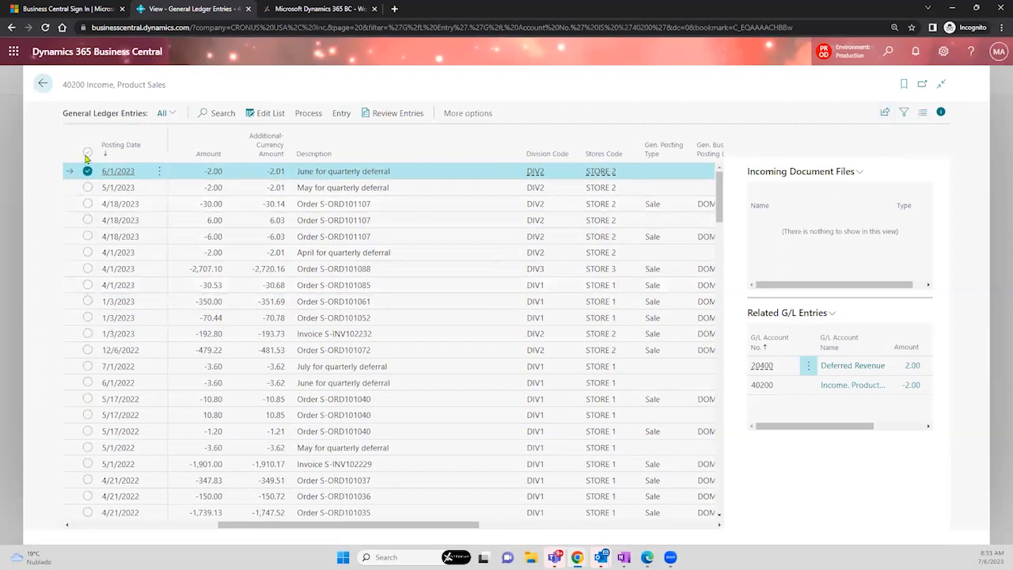
pyautogui.click(87, 152)
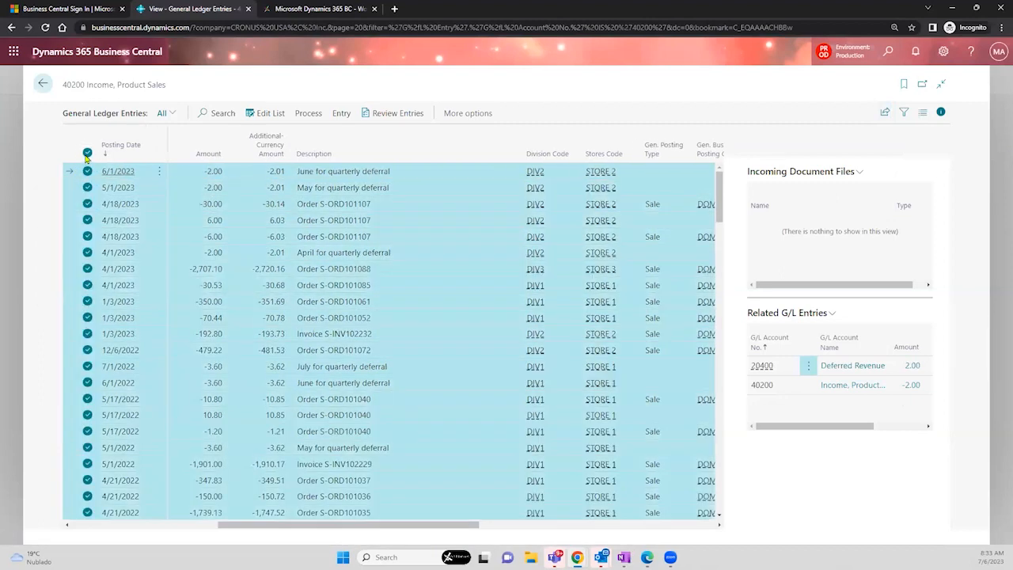
pyautogui.click(157, 171)
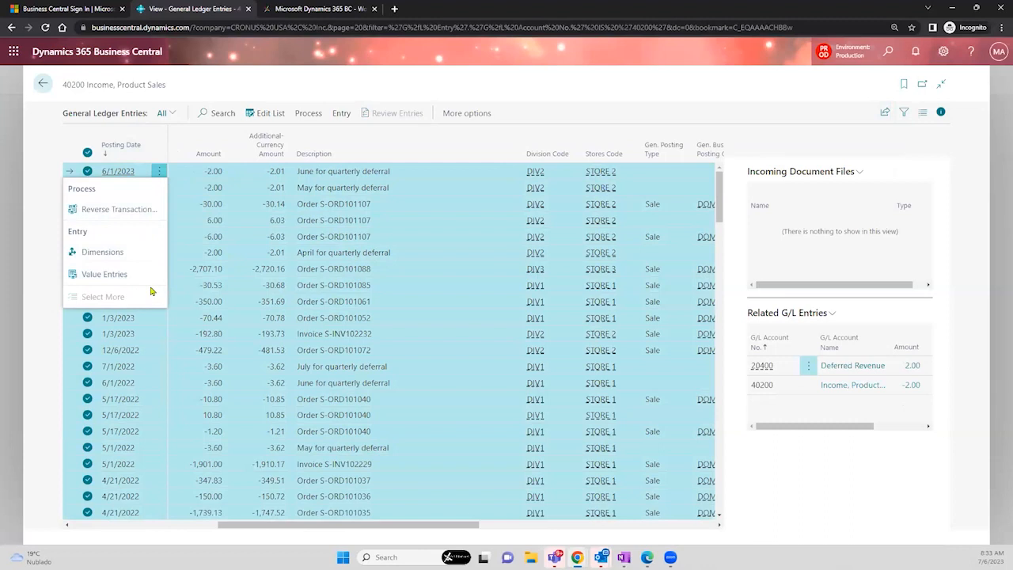
pyautogui.click(88, 154)
pyautogui.click(88, 155)
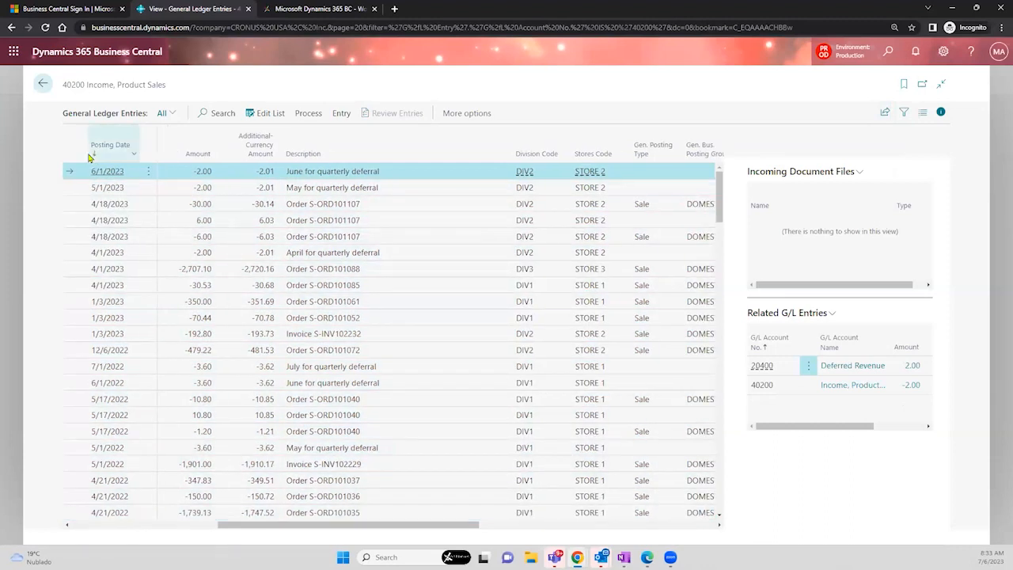
# Turn on multiple selection in the ledger entries of account 40200 and select all entries
pyautogui.click(141, 171)
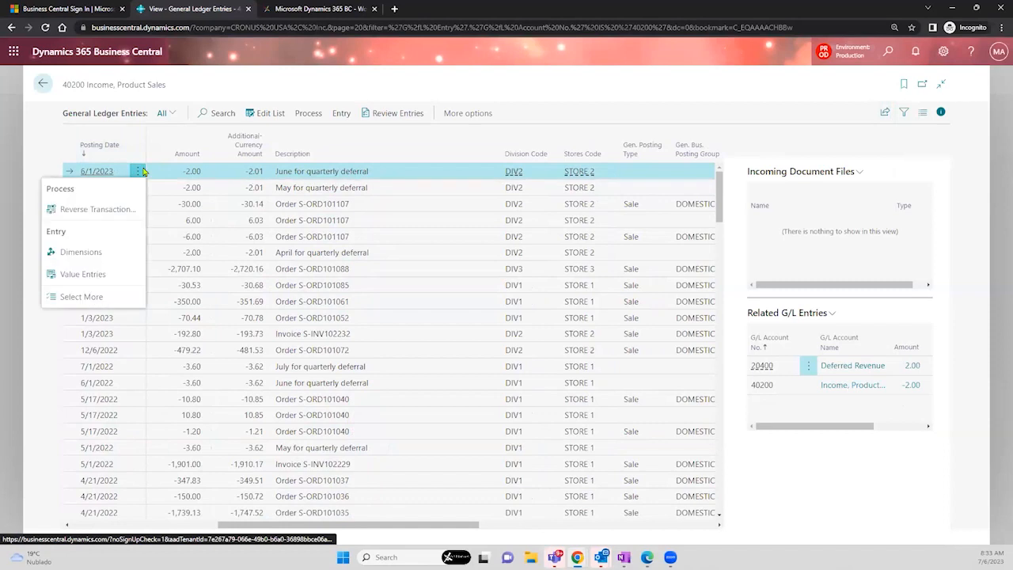
pyautogui.click(123, 306)
pyautogui.click(87, 187)
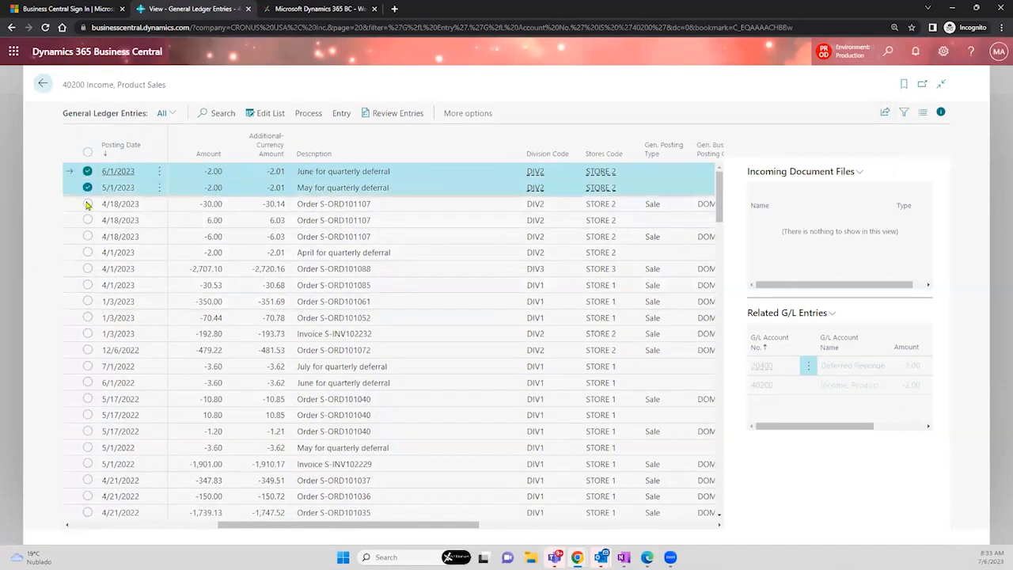
pyautogui.click(87, 204)
pyautogui.click(87, 221)
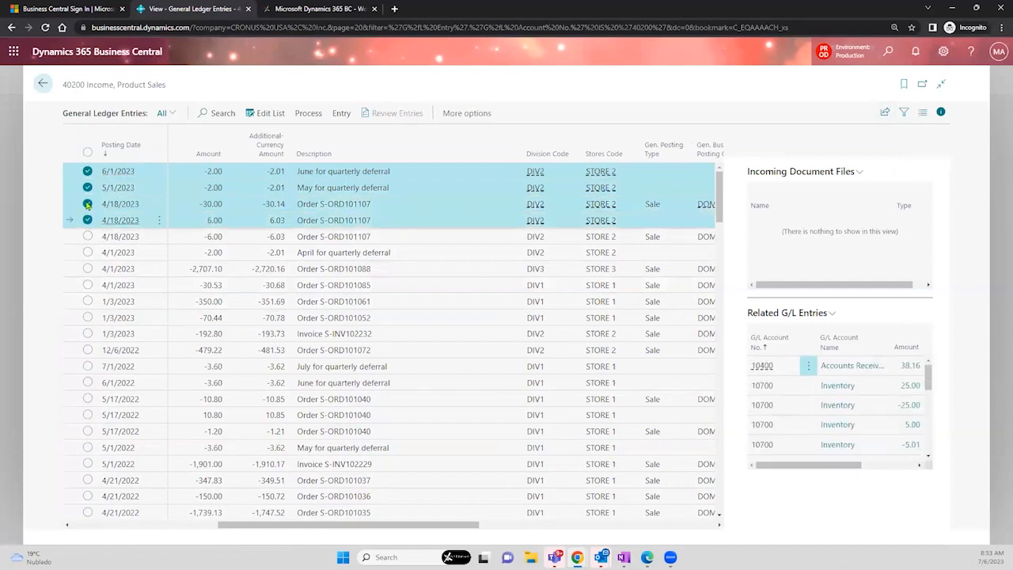
pyautogui.click(88, 153)
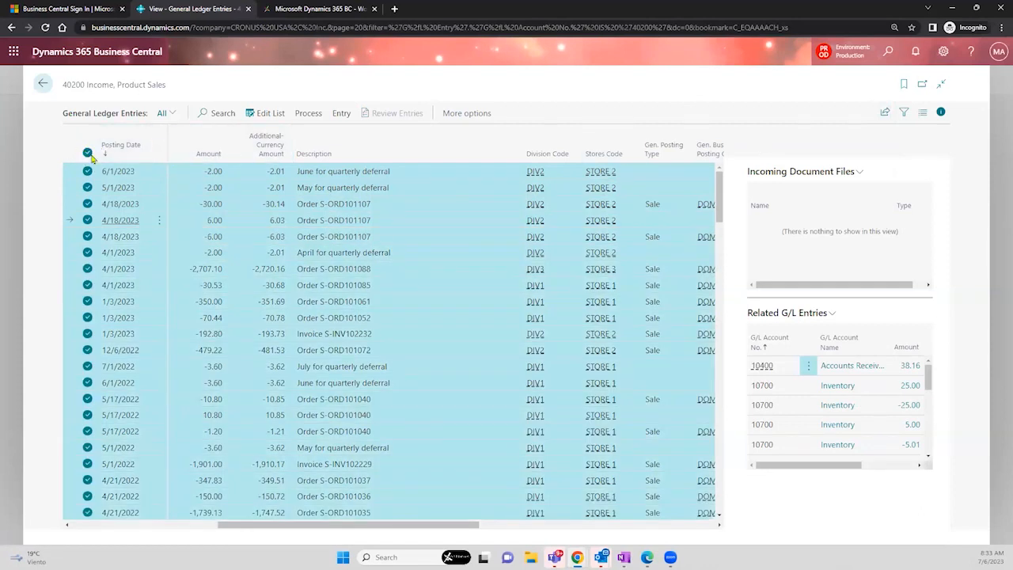
# Try to share the ledger entries of account 40200 to Microsoft Teams
pyautogui.click(887, 112)
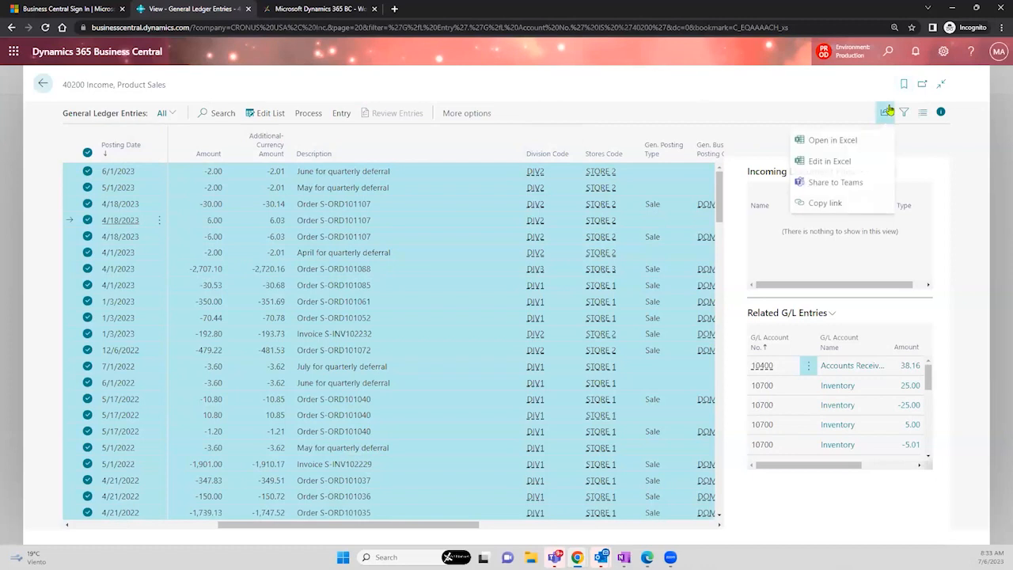
pyautogui.click(836, 183)
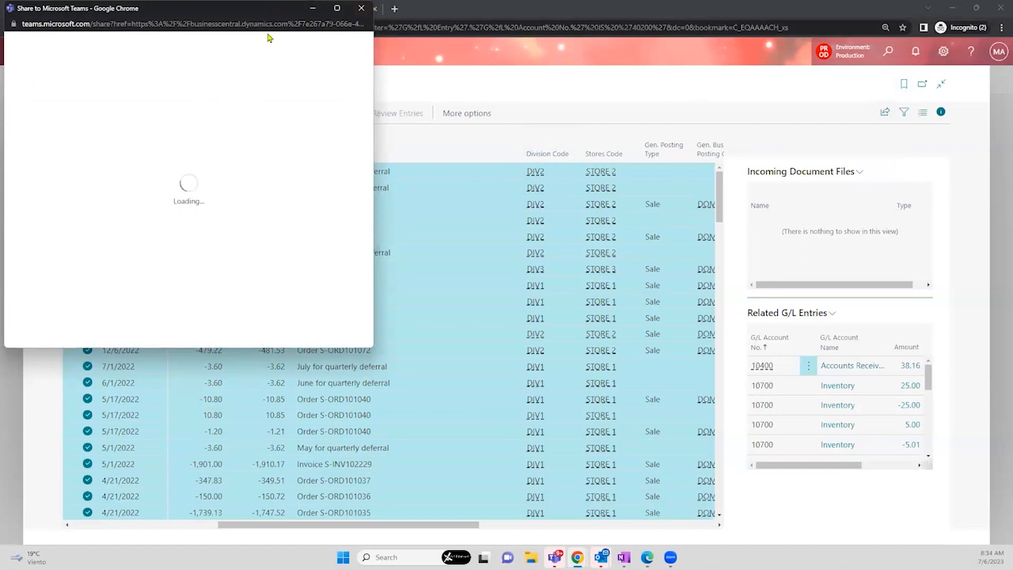
pyautogui.moveTo(267, 37); pyautogui.dragTo(346, 132)
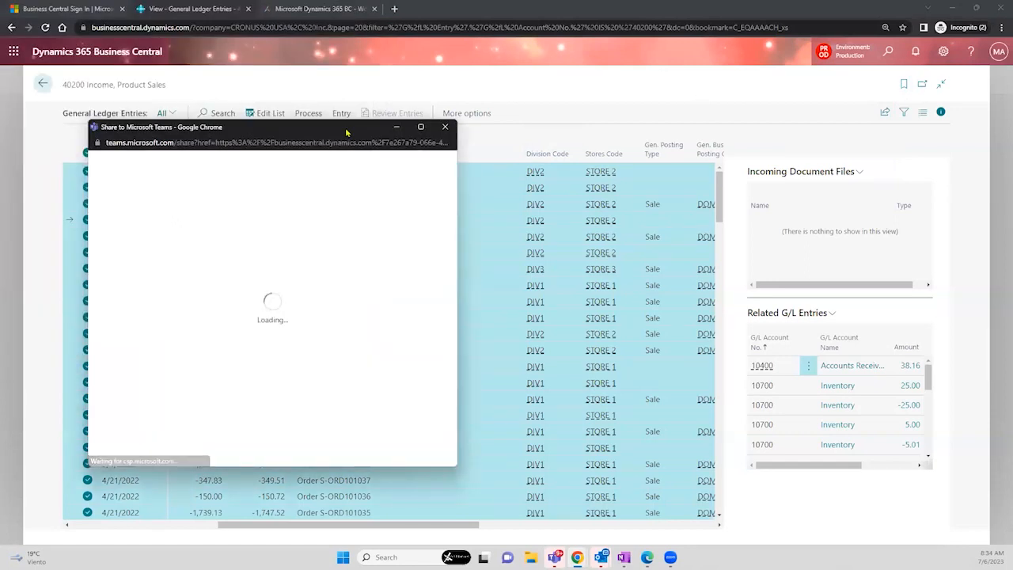
pyautogui.click(441, 131)
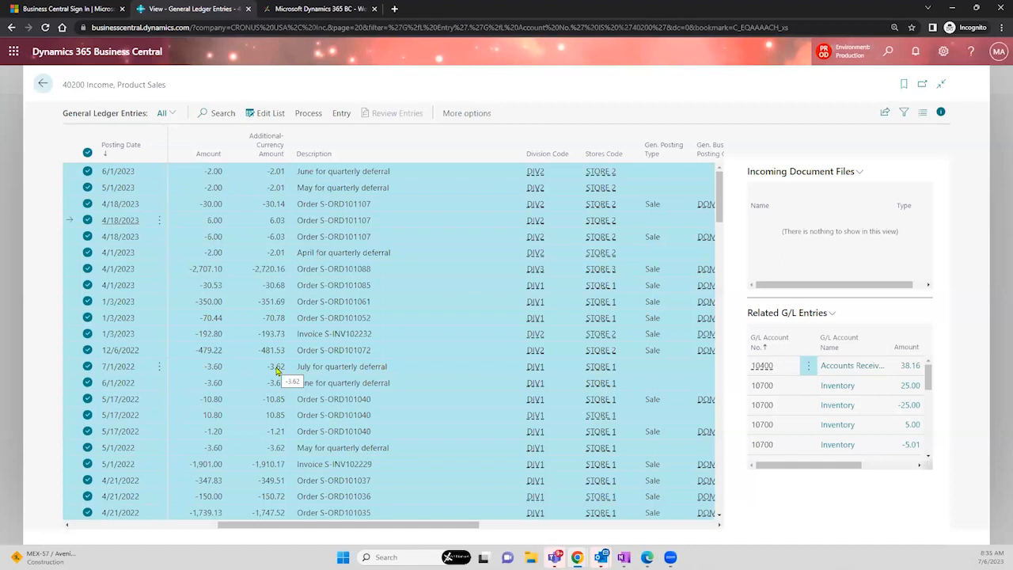
# Return to the chart of accounts, then search for and open the G/L Budgets page
pyautogui.click(42, 84)
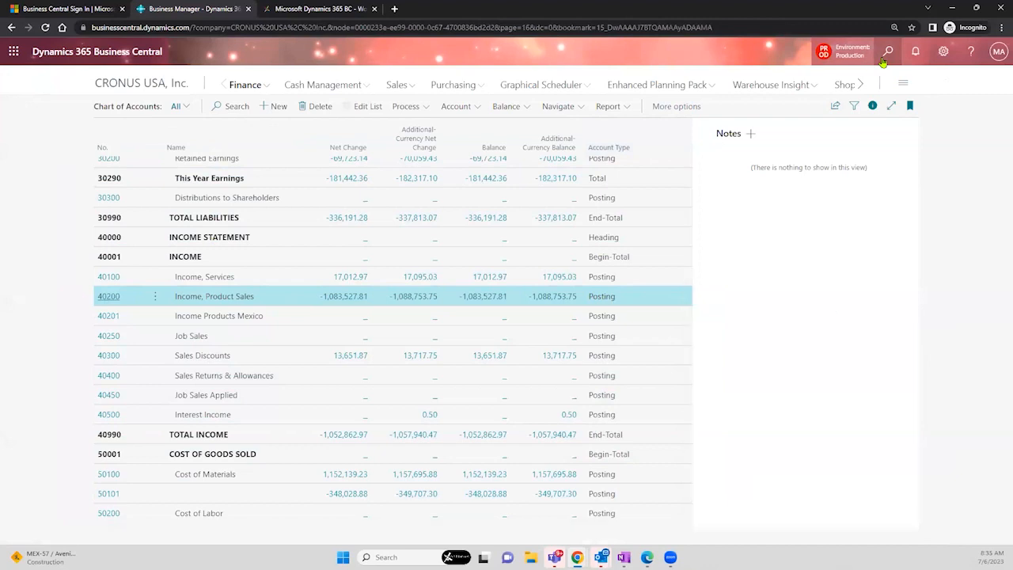
pyautogui.click(883, 60)
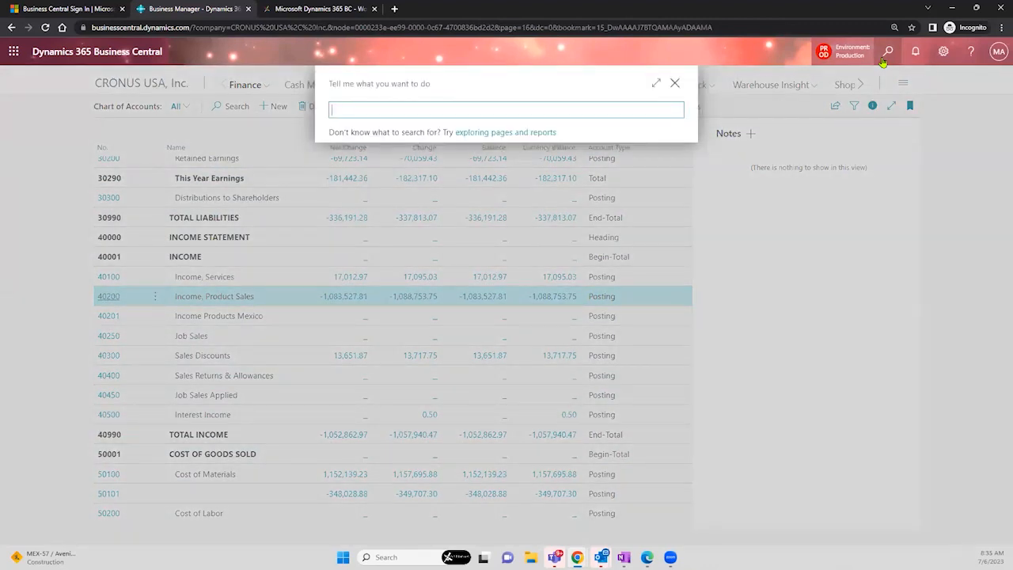
pyautogui.write('G/L budet')
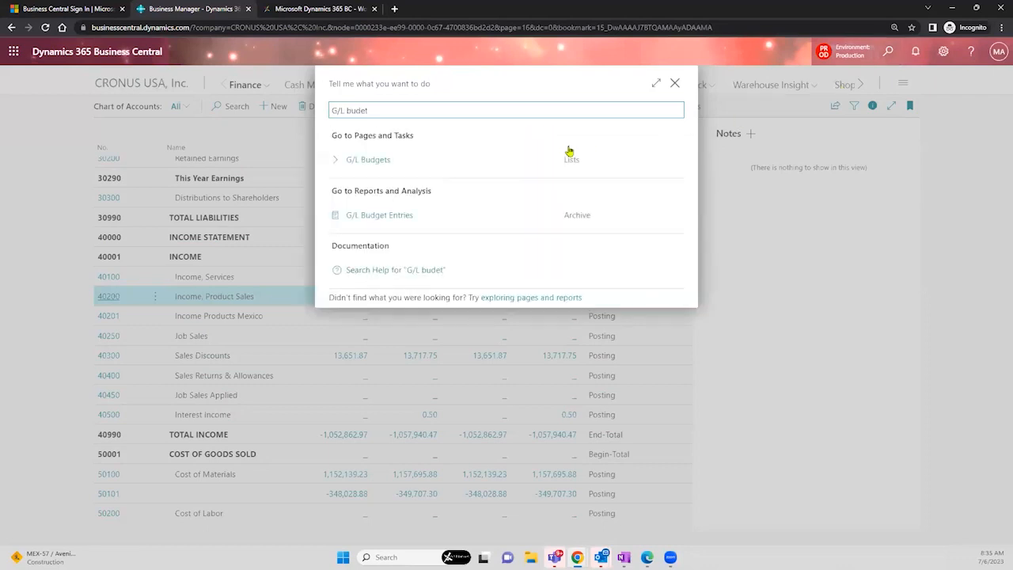
pyautogui.click(402, 162)
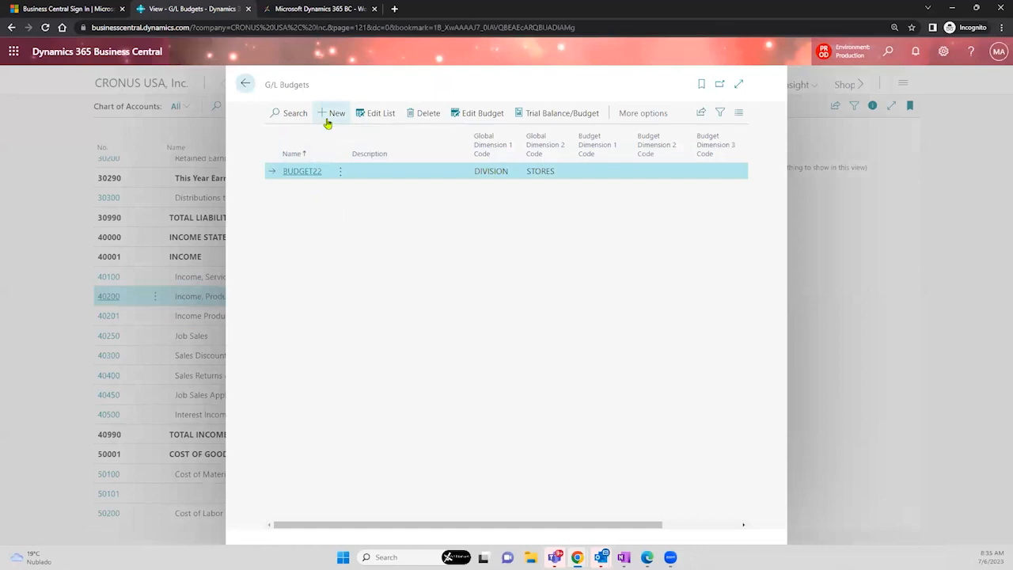
# Add a G/L budget named BUDGET 23 with AREA as its Budget Dimension 1 Code
pyautogui.click(328, 114)
pyautogui.write('BUDGET 23')
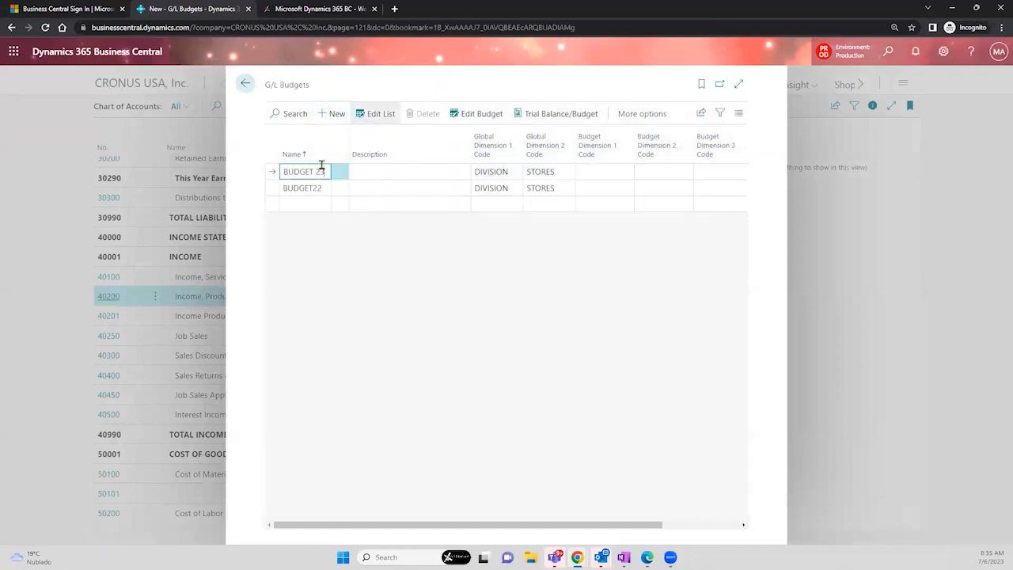
pyautogui.press('Tab')
pyautogui.click(566, 174)
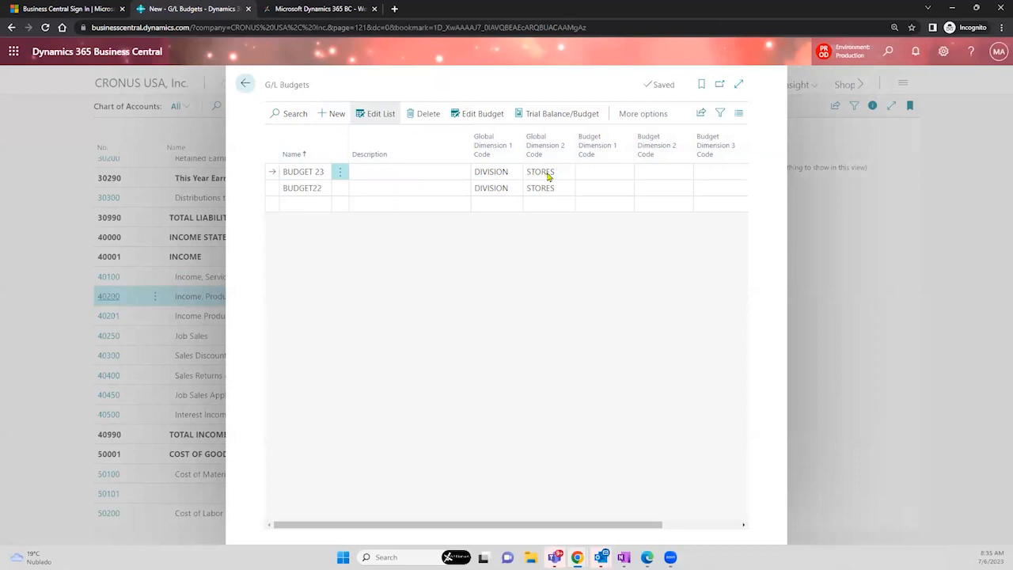
pyautogui.click(594, 175)
pyautogui.click(626, 173)
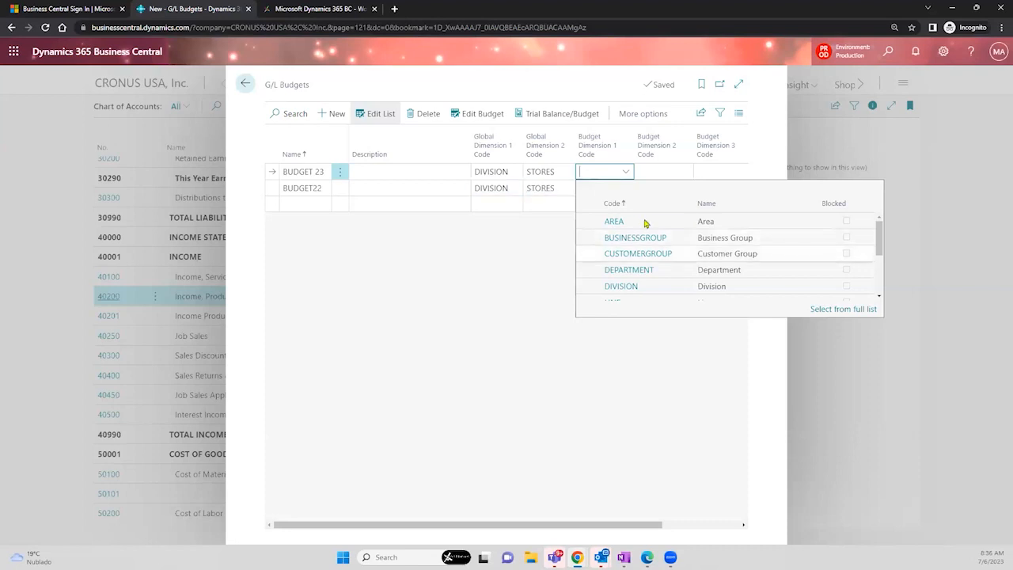
pyautogui.click(703, 224)
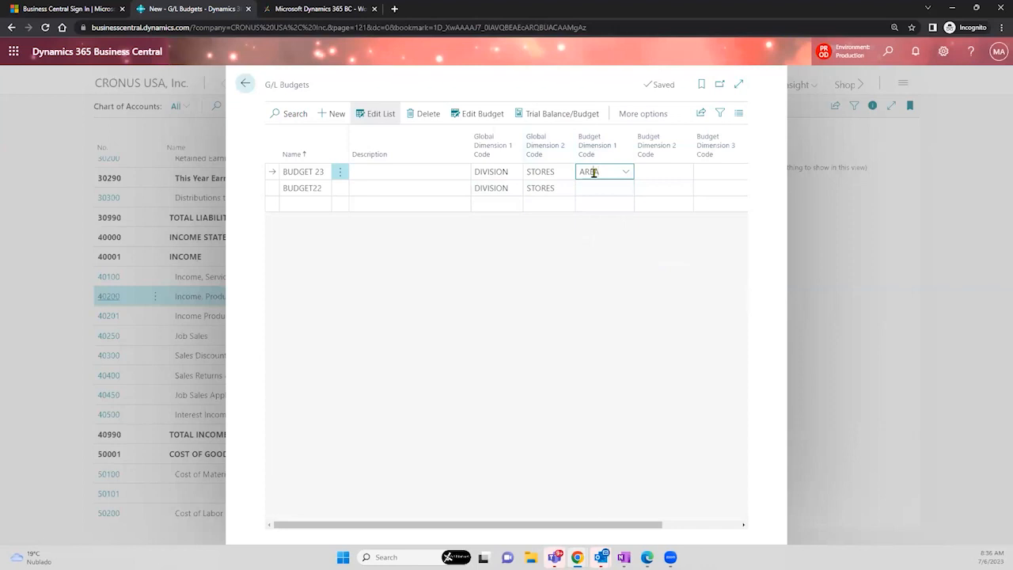
pyautogui.click(311, 172)
pyautogui.moveTo(310, 85); pyautogui.dragTo(266, 87)
pyautogui.click(270, 88)
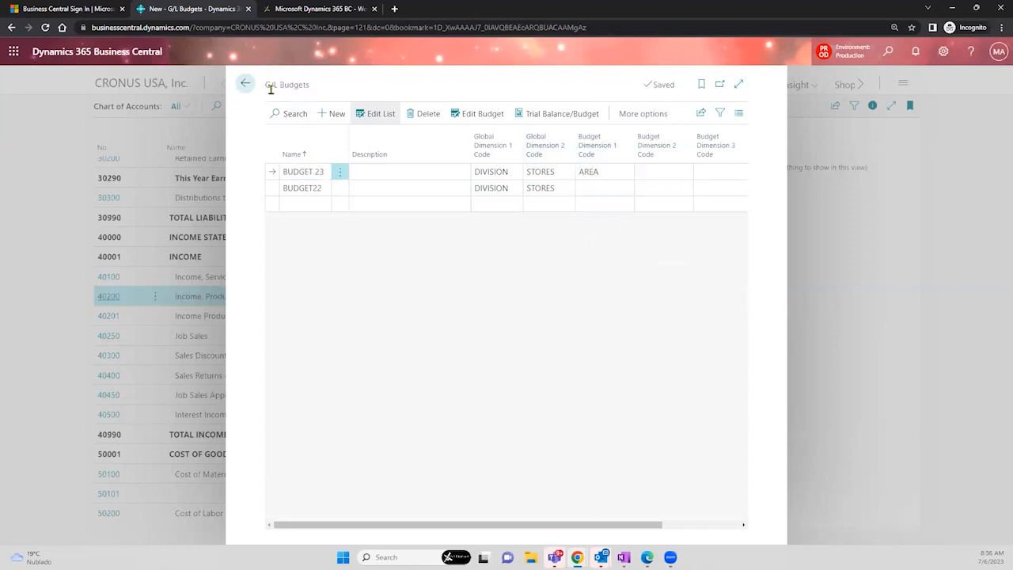
pyautogui.click(306, 174)
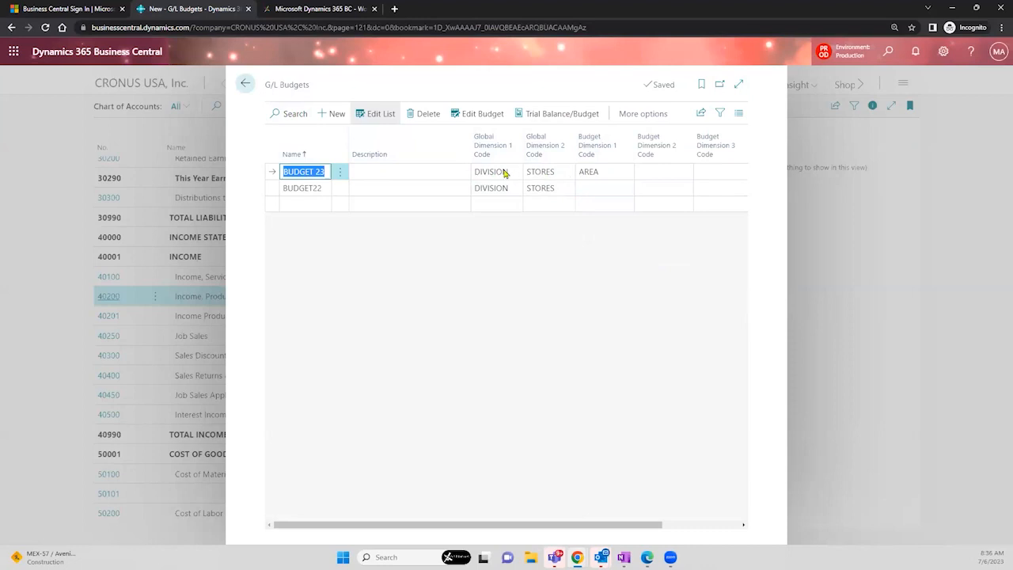
# Open BUDGET 23 for editing and expand its page to full width
pyautogui.click(466, 114)
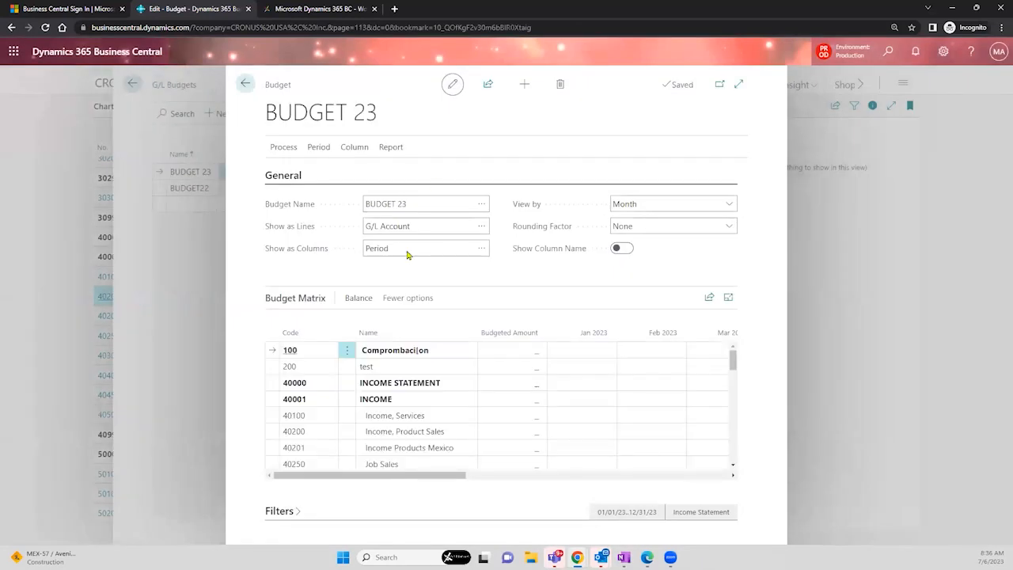
pyautogui.click(738, 87)
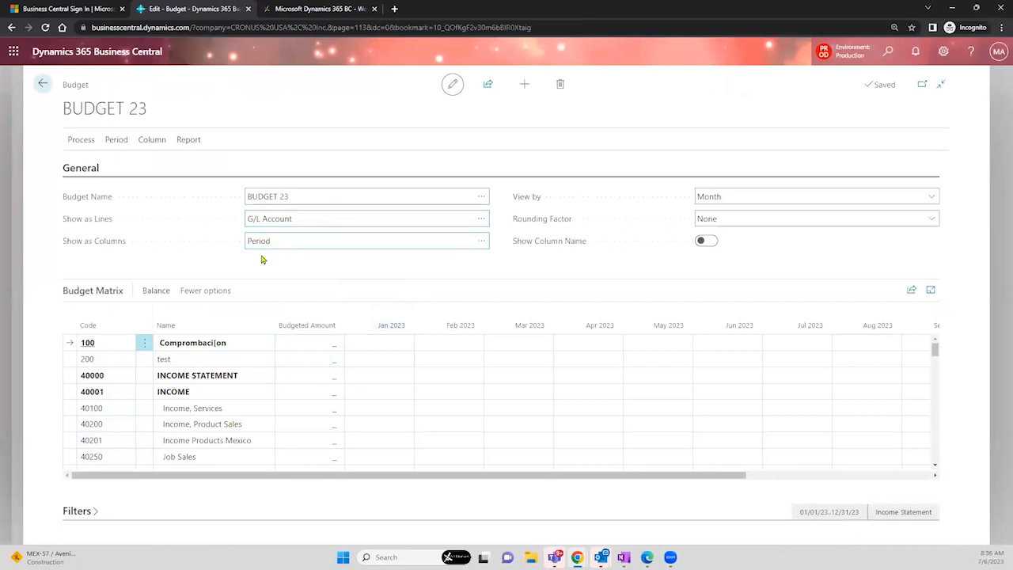
# Set Show as Columns to the STORES dimension for BUDGET 23
pyautogui.click(331, 237)
pyautogui.click(478, 243)
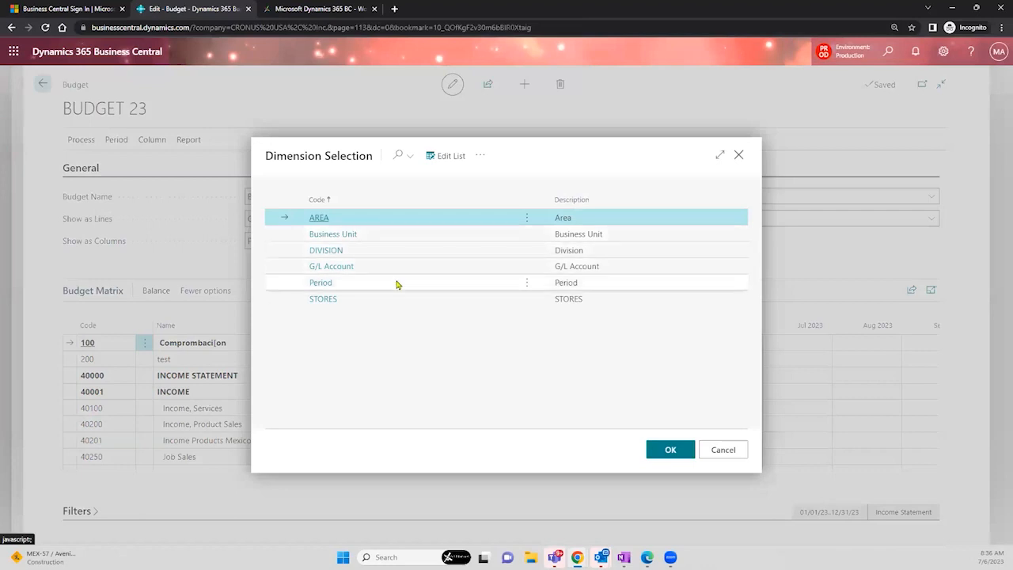
pyautogui.click(397, 284)
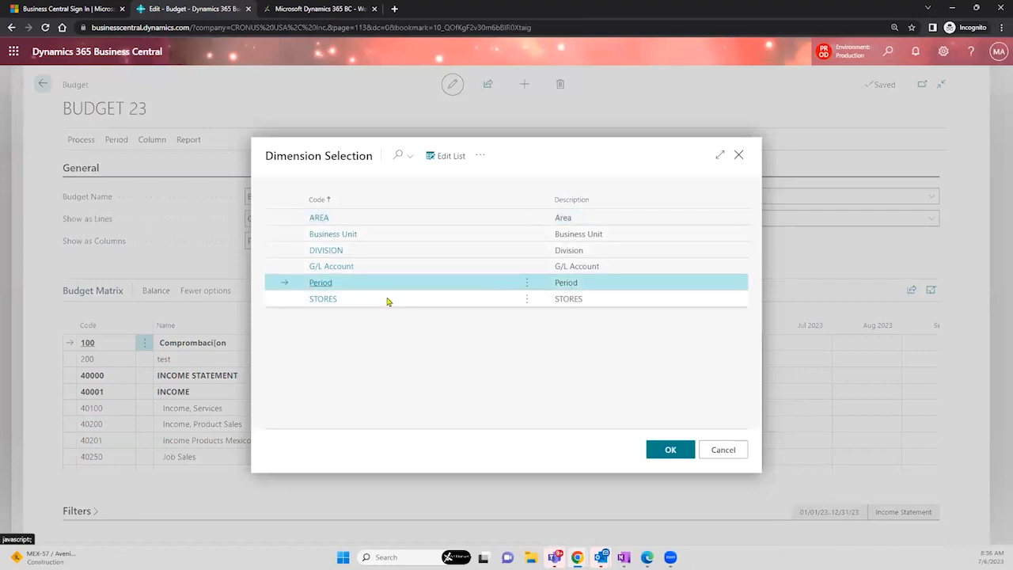
pyautogui.click(388, 300)
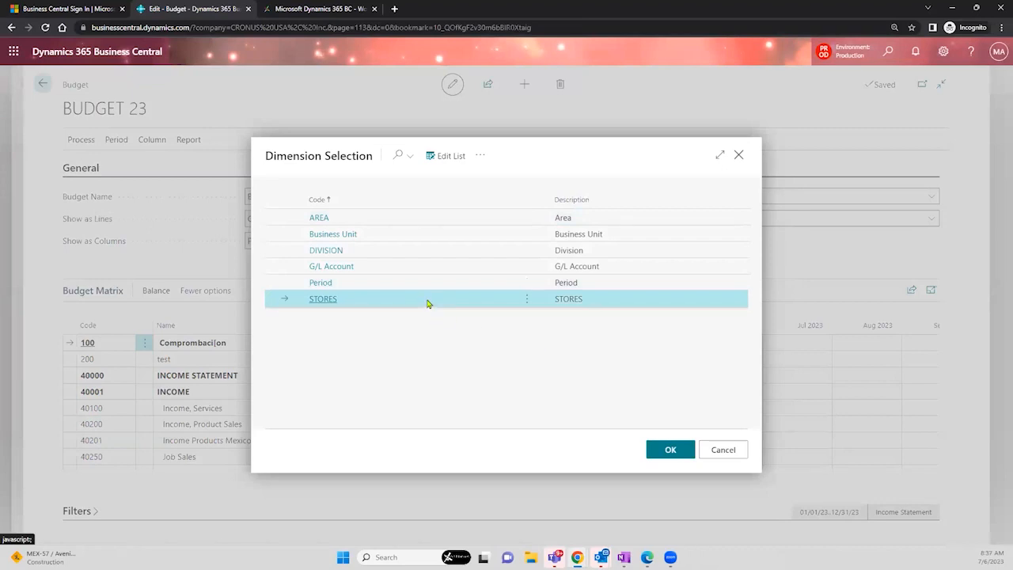
pyautogui.click(658, 451)
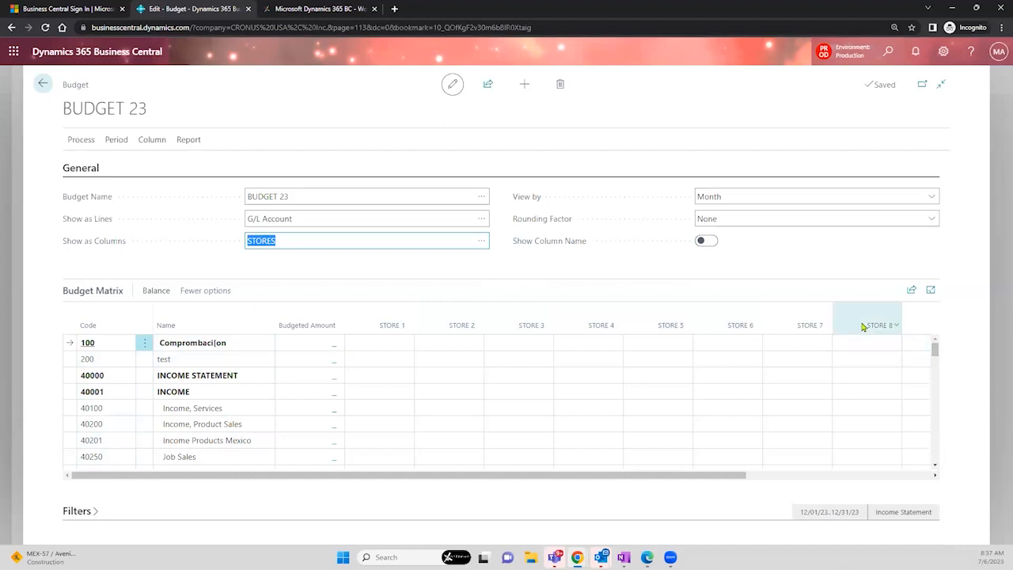
# Expand the Filters section of the budget to reach all its filter fields
pyautogui.scroll(-5, 401, 339)
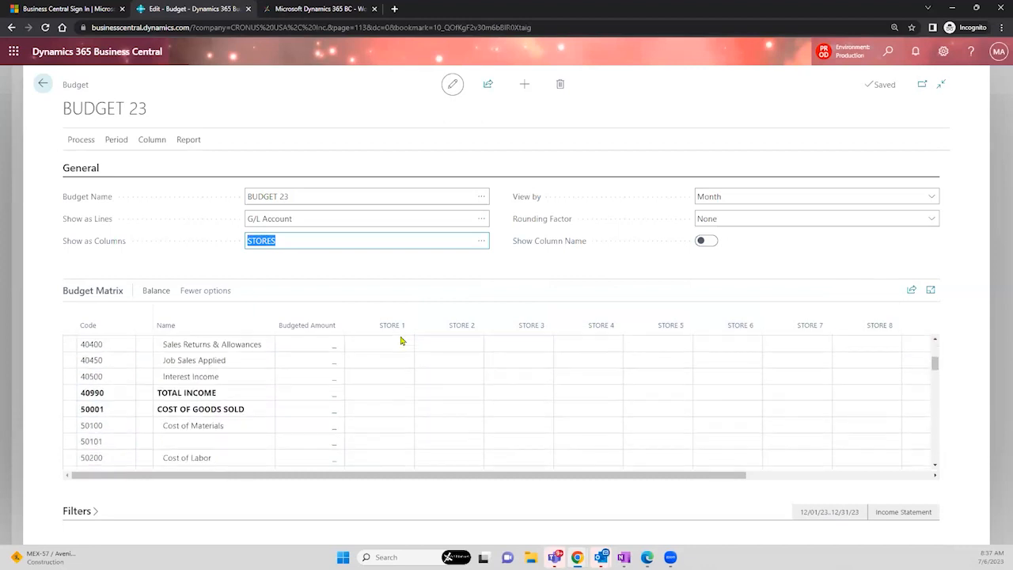
pyautogui.scroll(5, 400, 338)
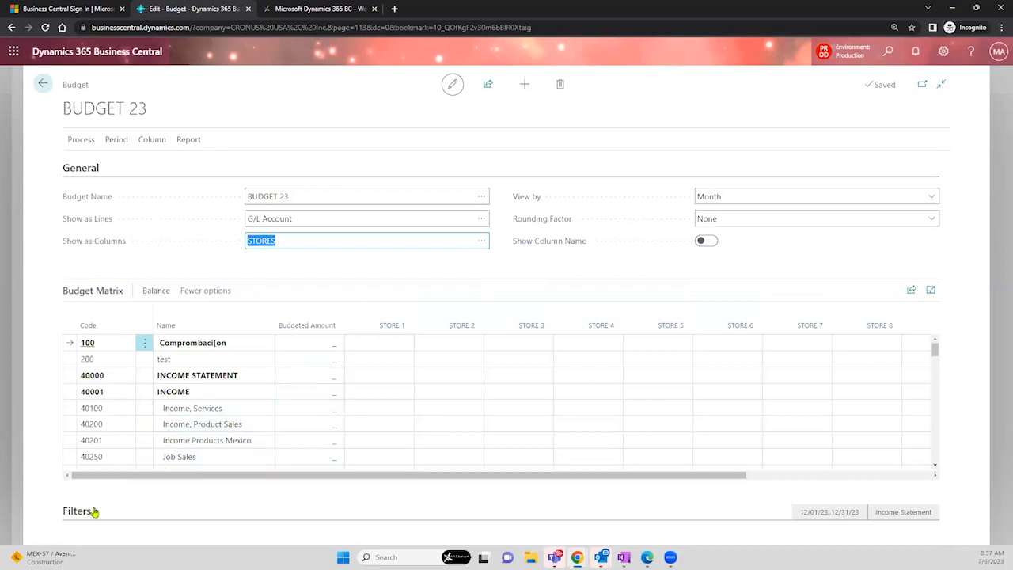
pyautogui.scroll(-6, 360, 362)
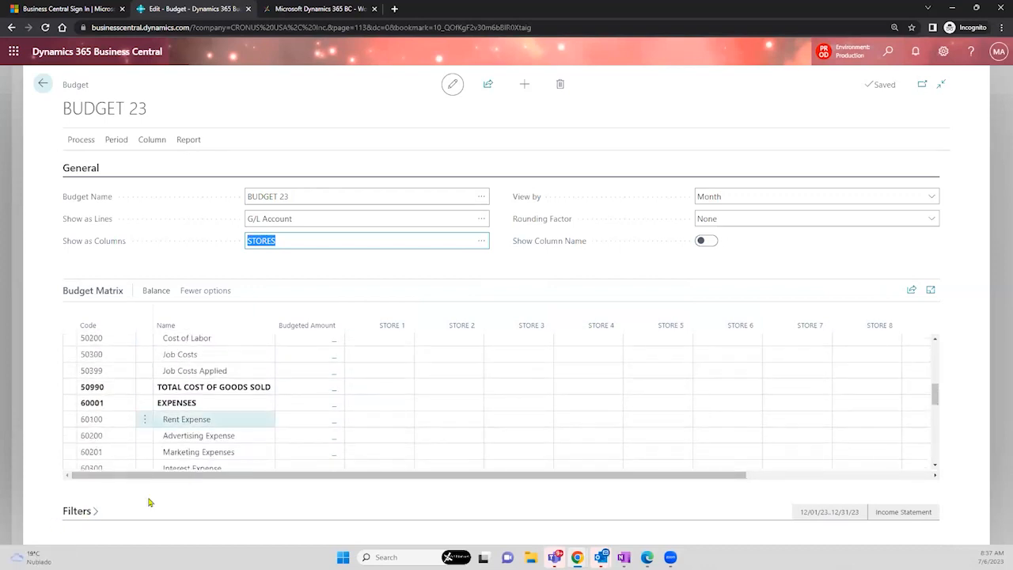
pyautogui.click(95, 512)
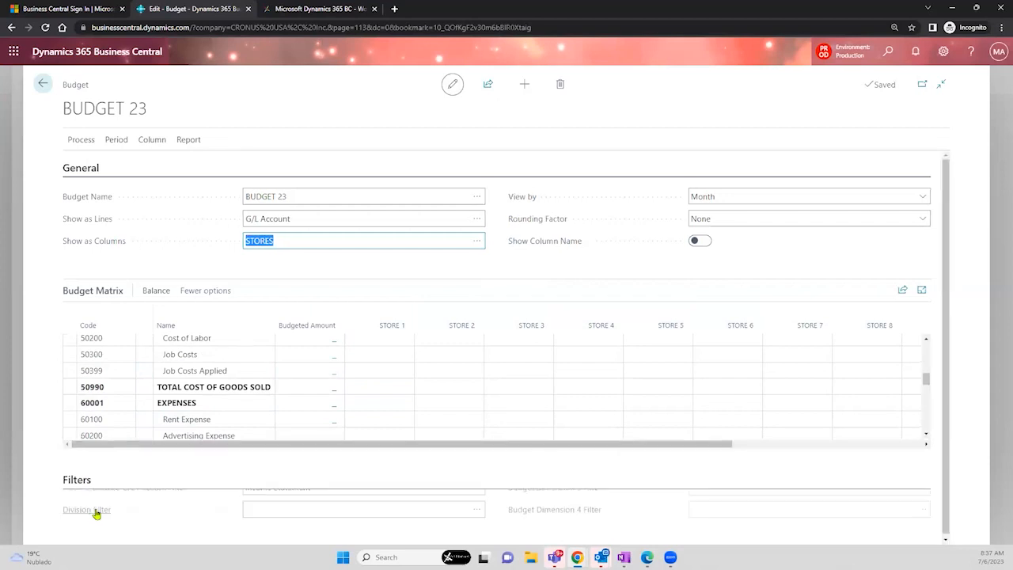
pyautogui.moveTo(944, 293); pyautogui.dragTo(944, 363)
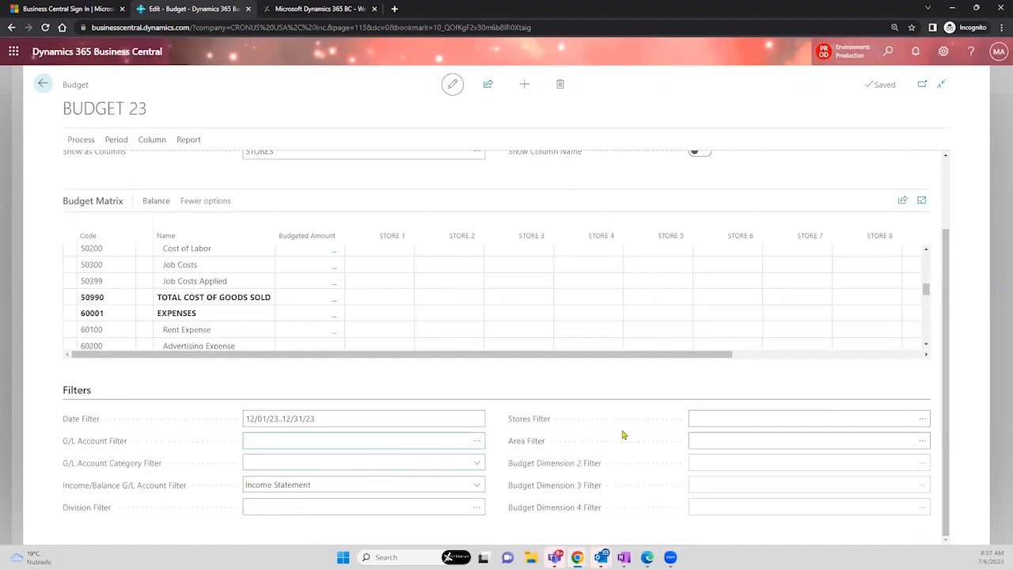
# Restrict the budget matrix to STORE 1 with the Stores Filter, and clear that filter again
pyautogui.click(923, 419)
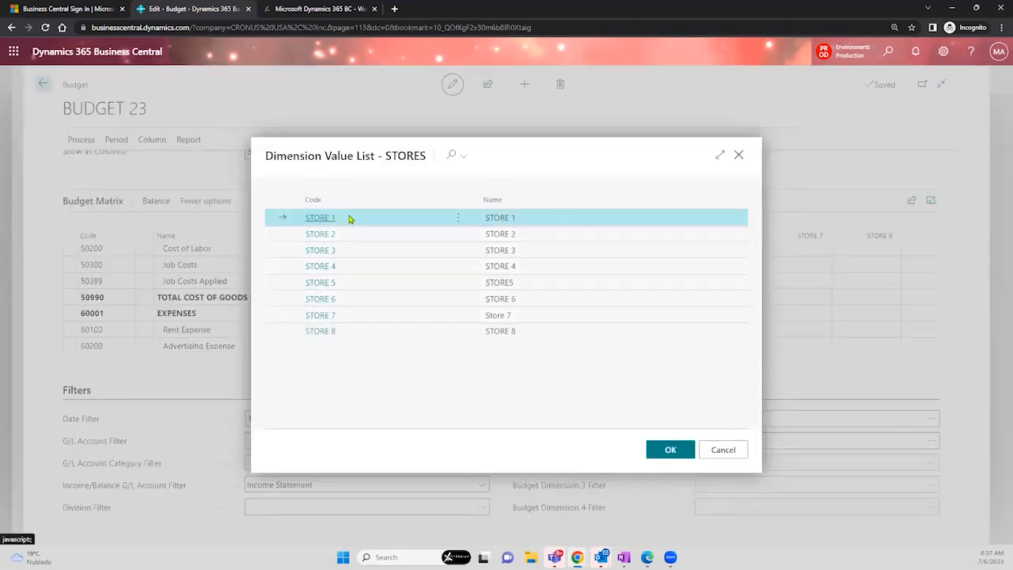
pyautogui.click(657, 449)
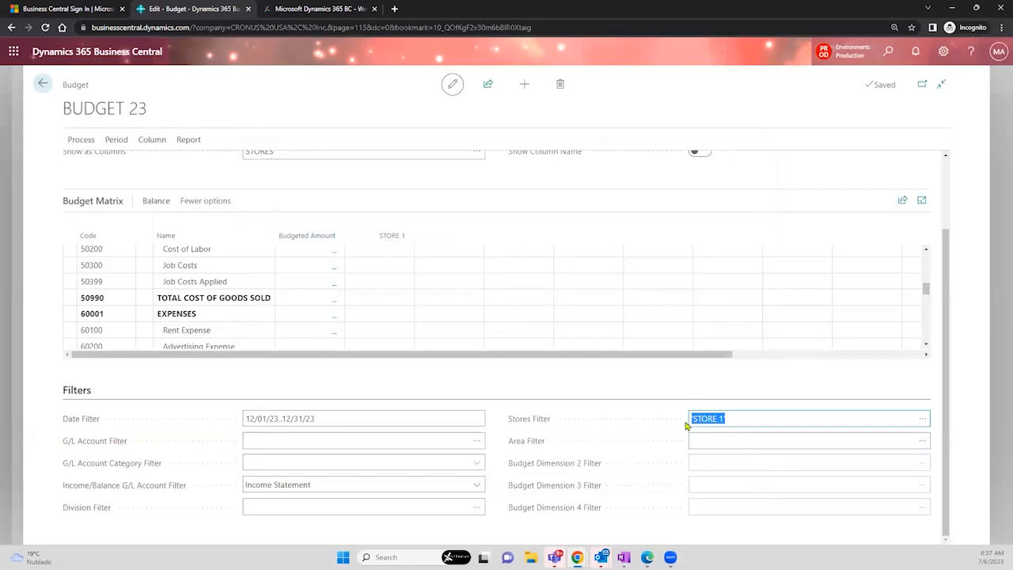
pyautogui.press('BackSpace')
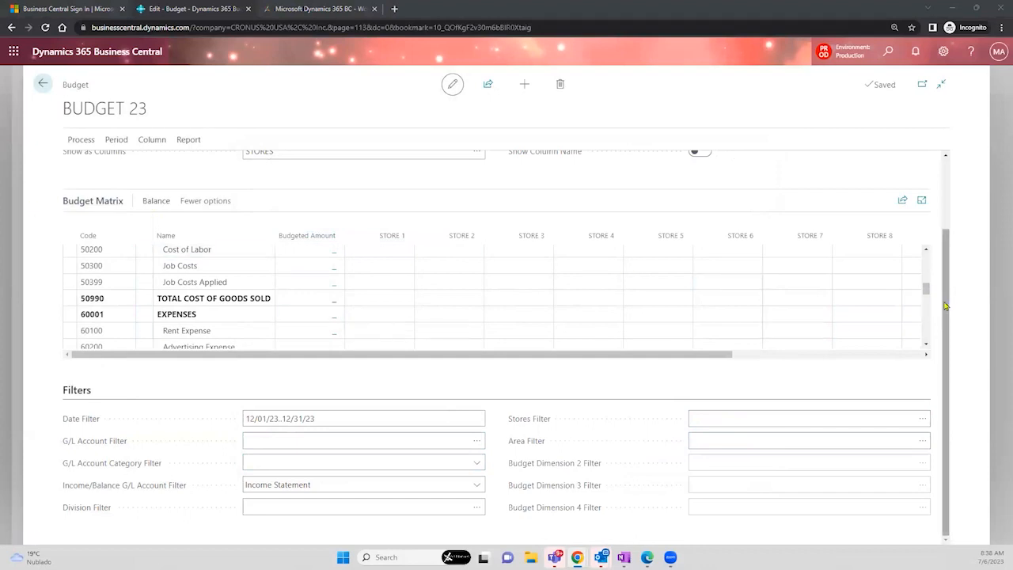
# Set Show as Columns to Period so the budget matrix is laid out by time
pyautogui.scroll(2, 945, 305)
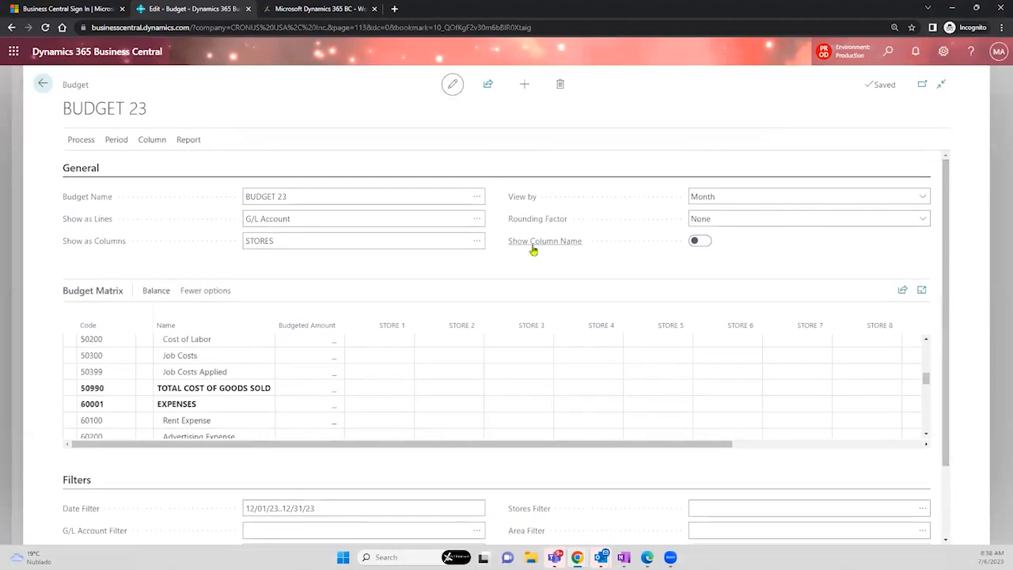
pyautogui.click(473, 249)
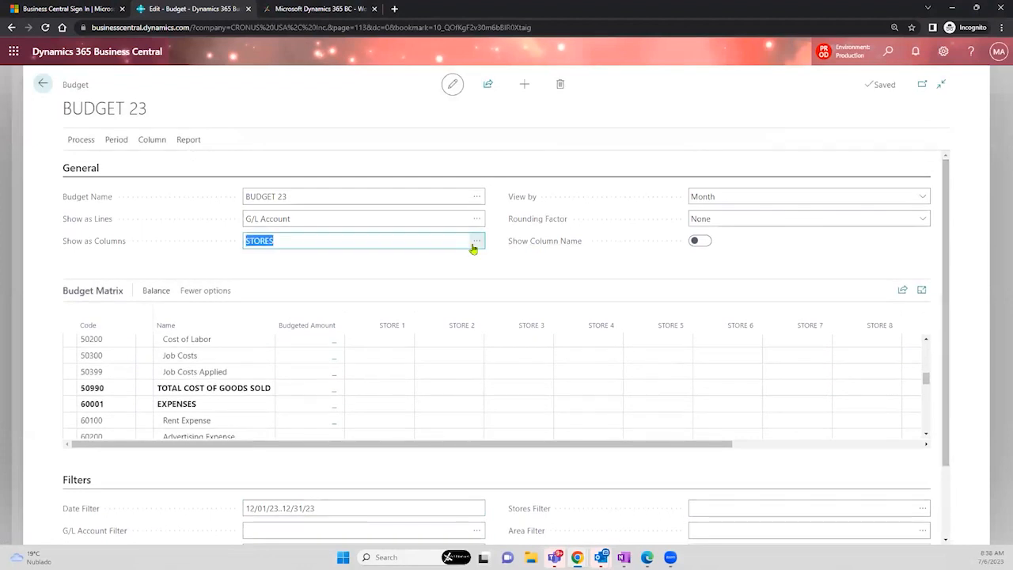
pyautogui.click(473, 248)
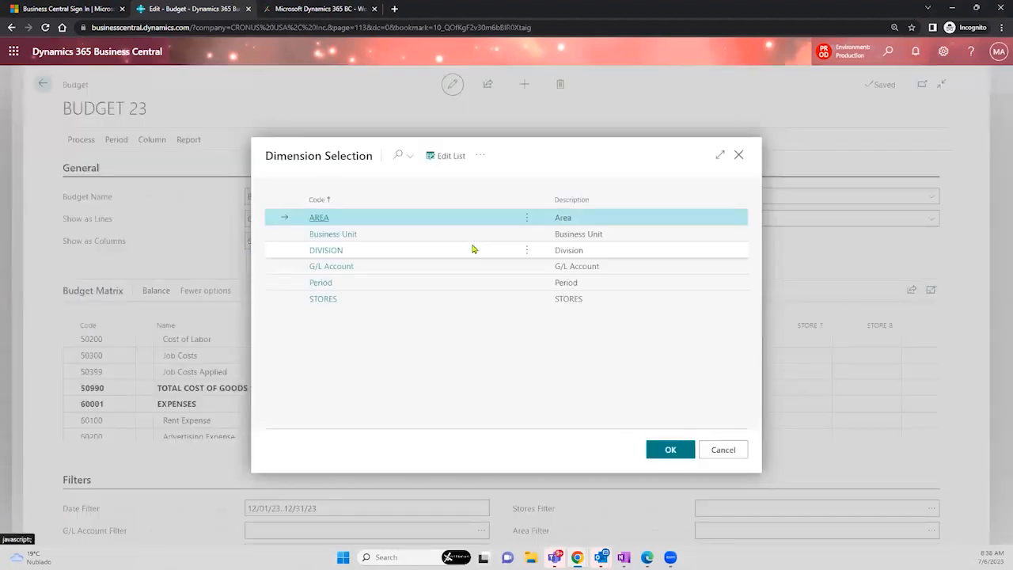
pyautogui.click(420, 286)
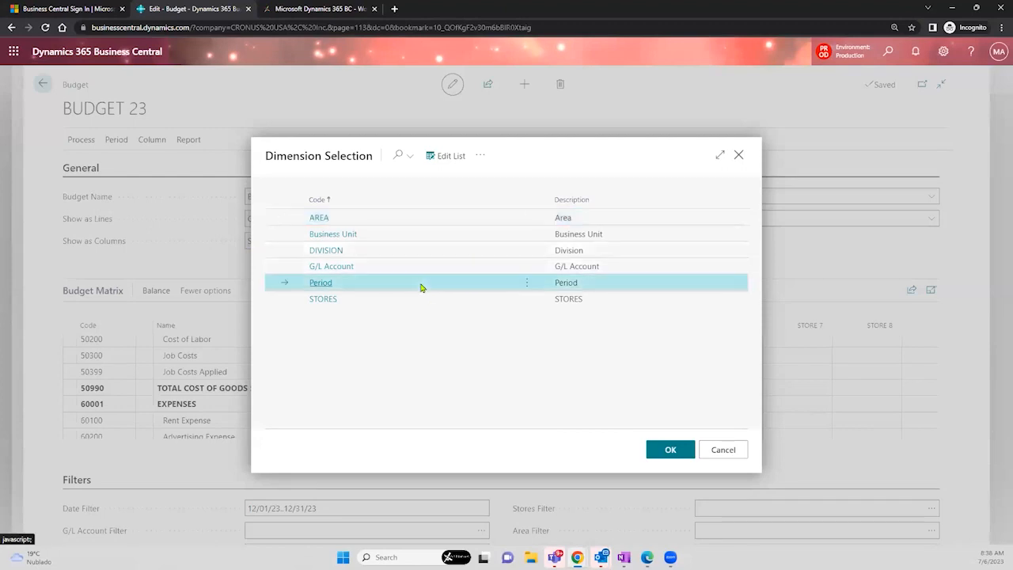
pyautogui.click(670, 448)
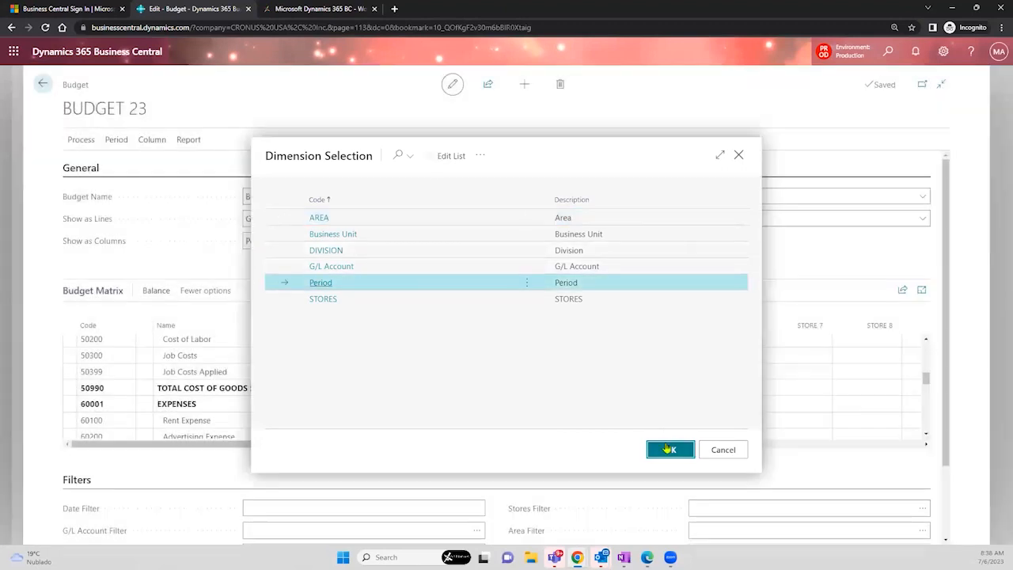
pyautogui.click(294, 239)
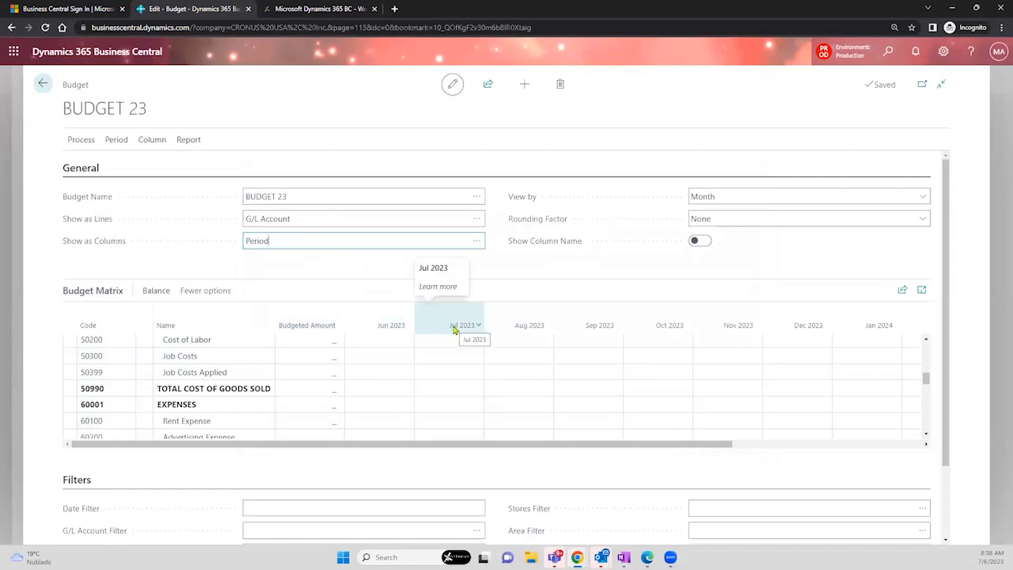
pyautogui.click(558, 261)
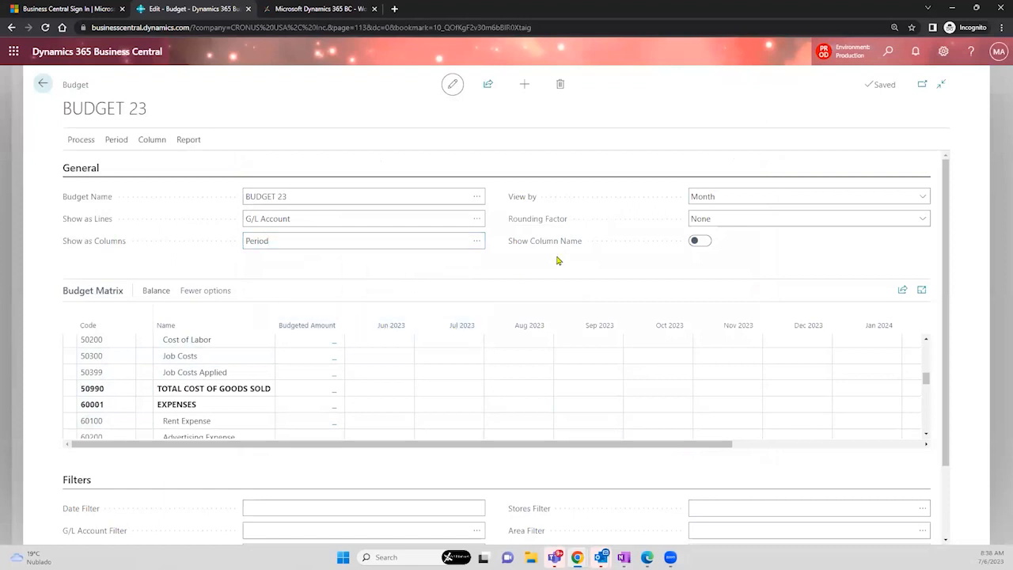
# Review the View by and Rounding Factor options, keeping Month and None
pyautogui.click(755, 201)
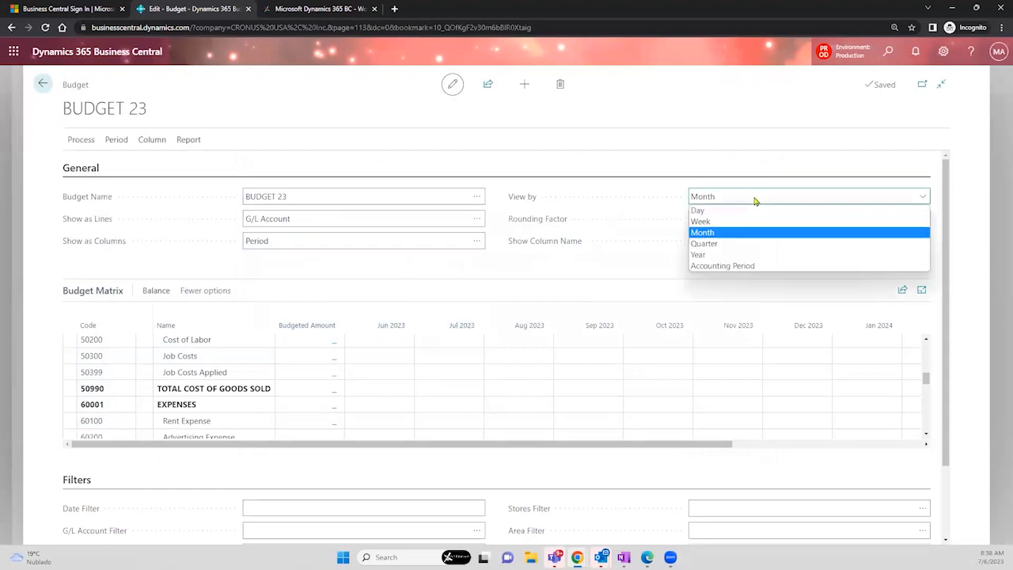
pyautogui.click(730, 233)
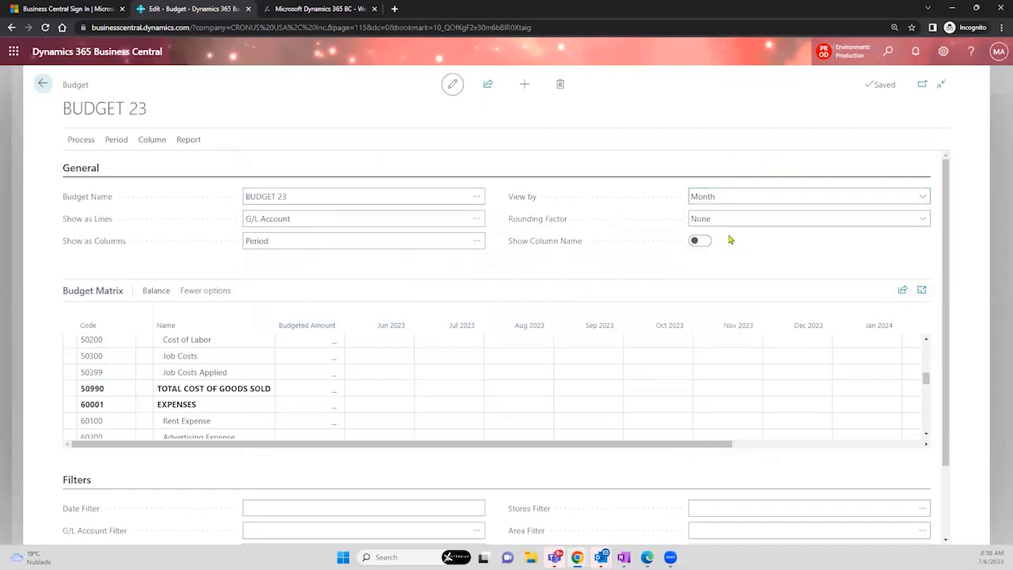
pyautogui.click(742, 221)
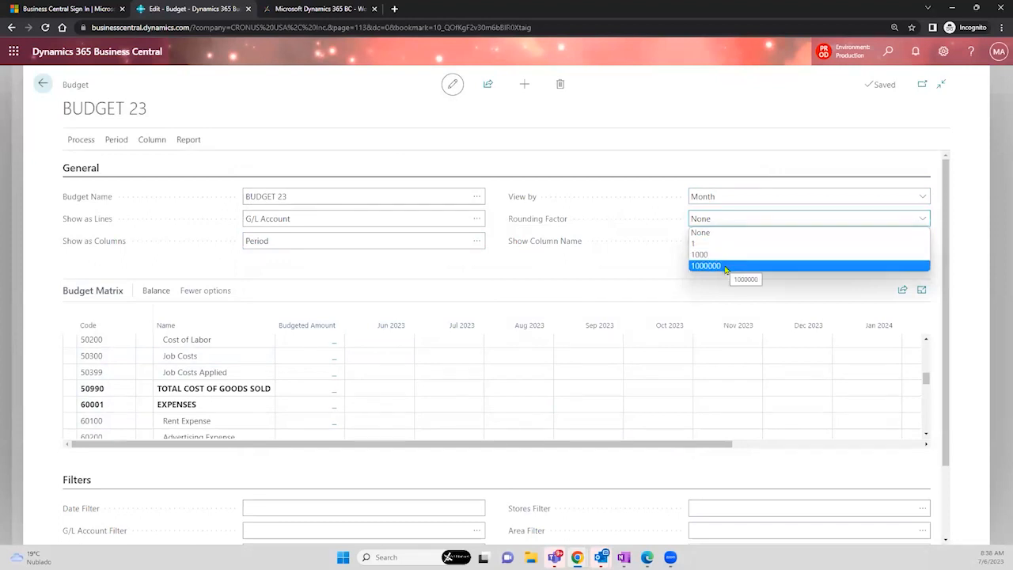
pyautogui.click(645, 264)
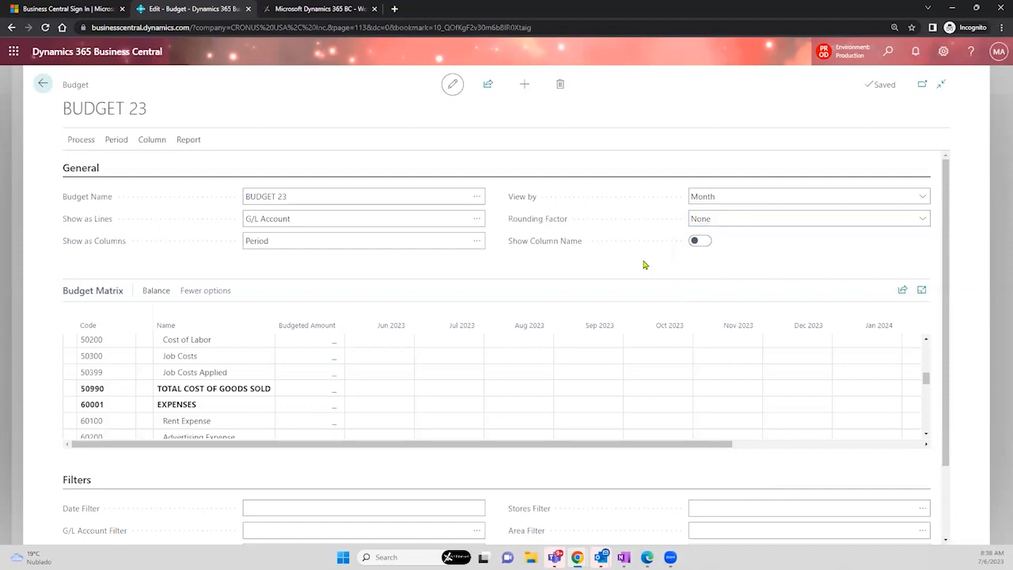
# Turn on Show Column Name for the budget matrix, and turn it off again
pyautogui.click(696, 242)
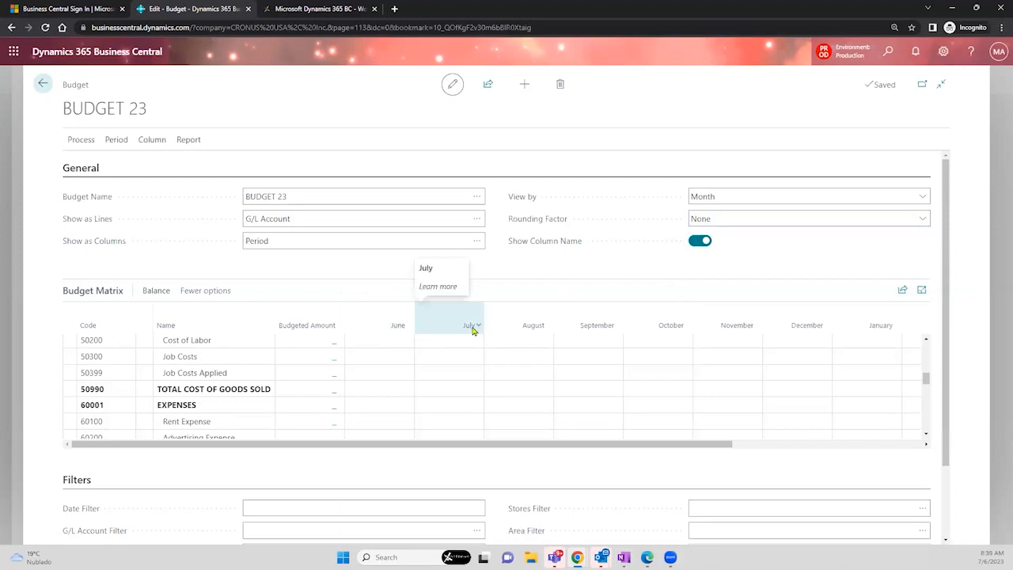
pyautogui.click(698, 242)
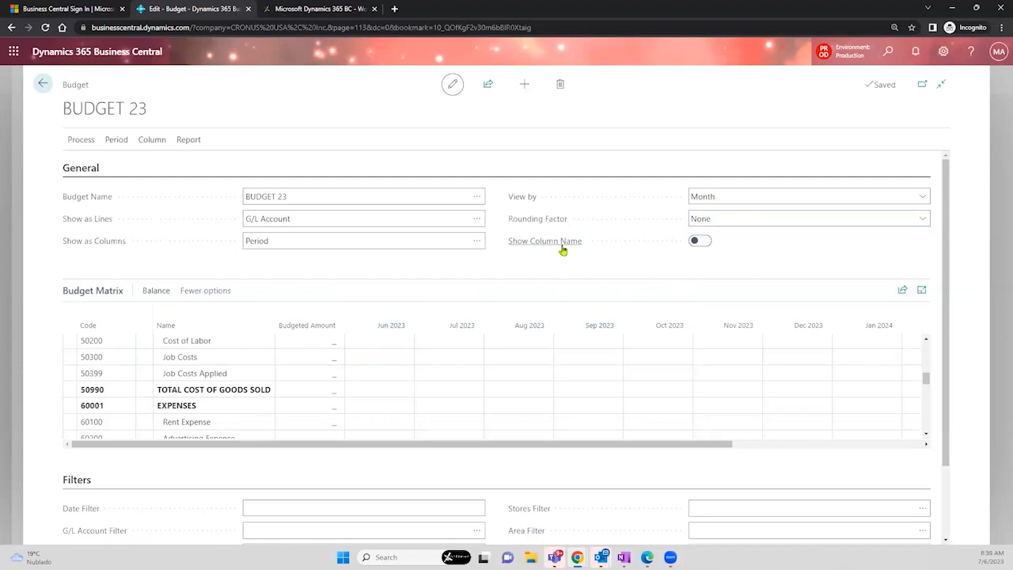
pyautogui.moveTo(563, 250)
pyautogui.click(380, 341)
pyautogui.click(471, 369)
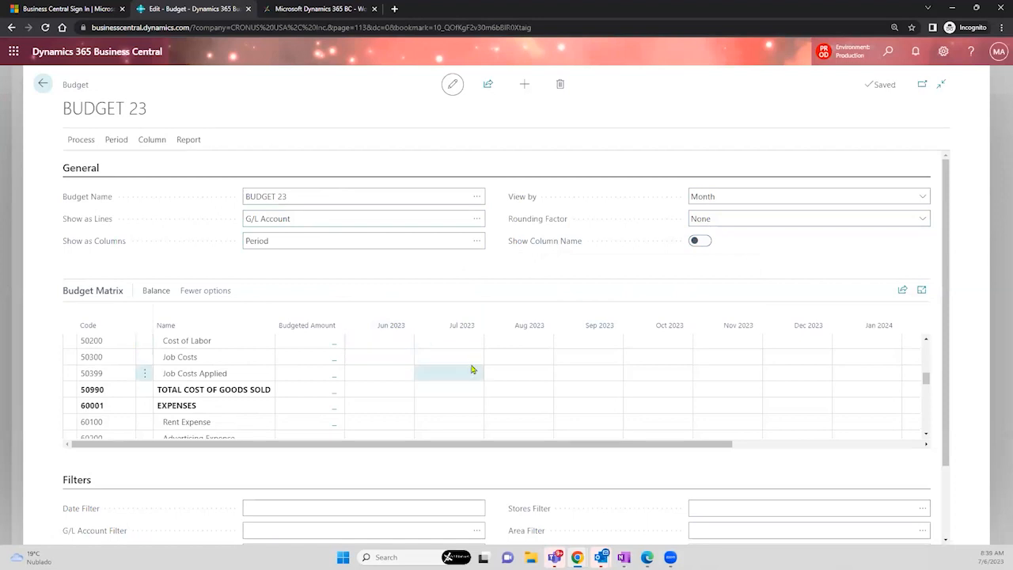
# Set the budget's Stores Filter to STORE 1, leaving the Date Filter empty
pyautogui.scroll(-3, 511, 385)
pyautogui.scroll(-1, 555, 516)
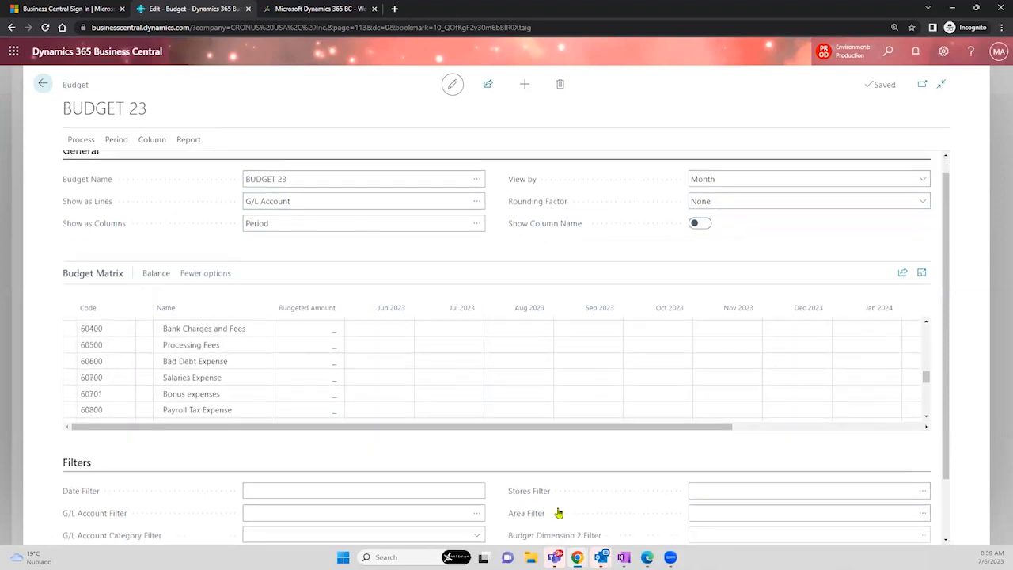
pyautogui.scroll(-2, 559, 513)
pyautogui.moveTo(572, 495)
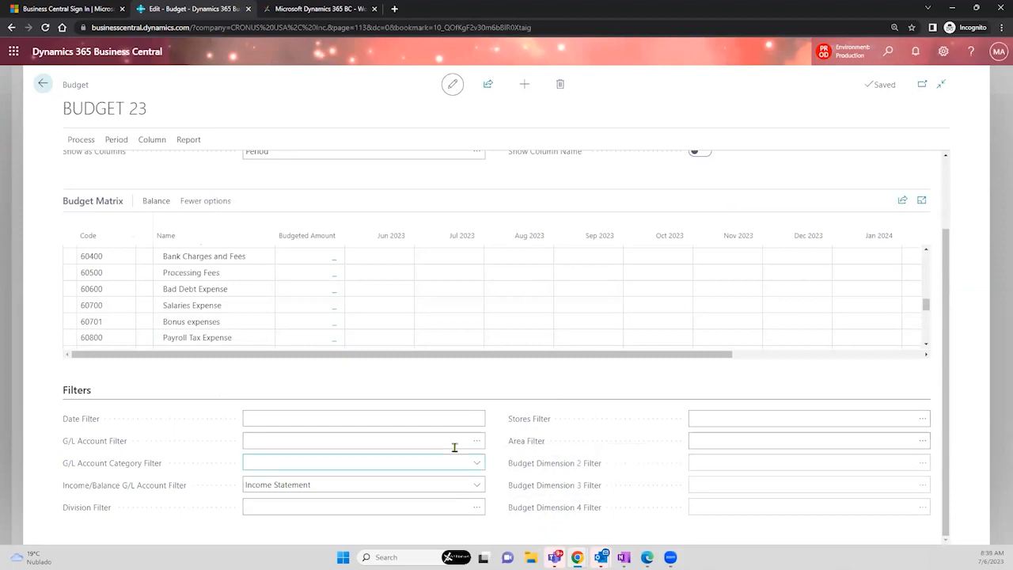
pyautogui.moveTo(89, 426)
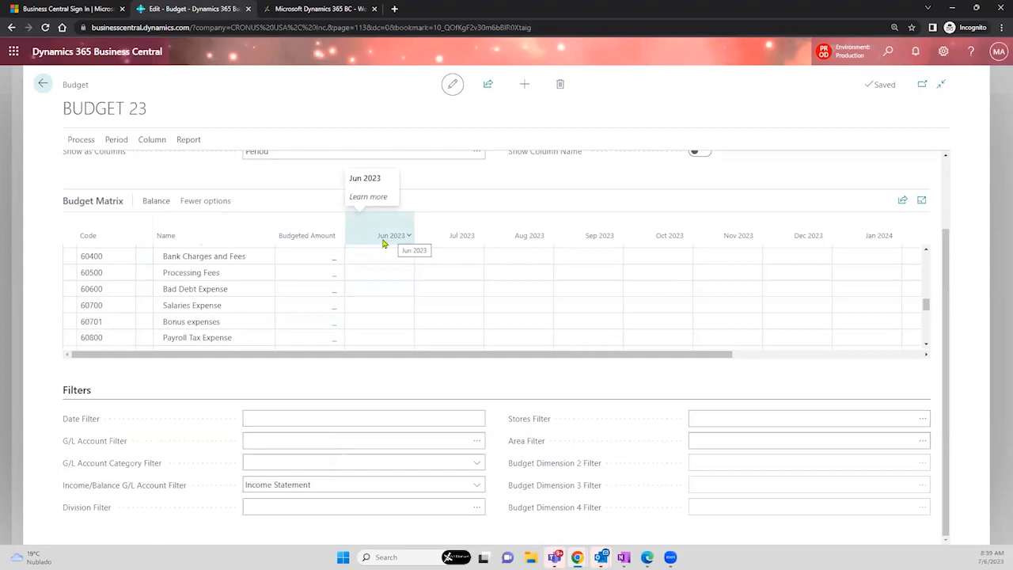
pyautogui.click(251, 420)
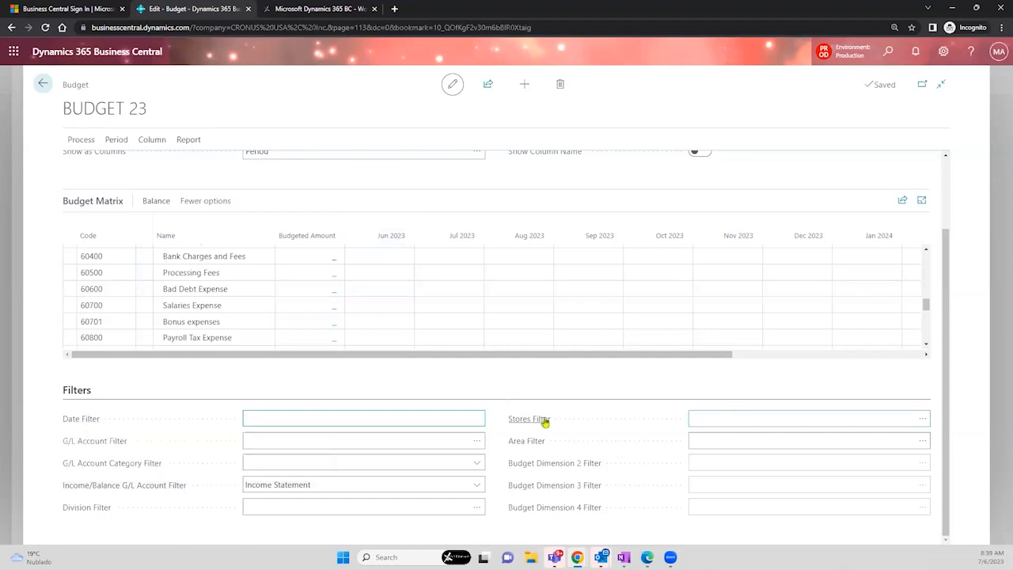
pyautogui.click(701, 420)
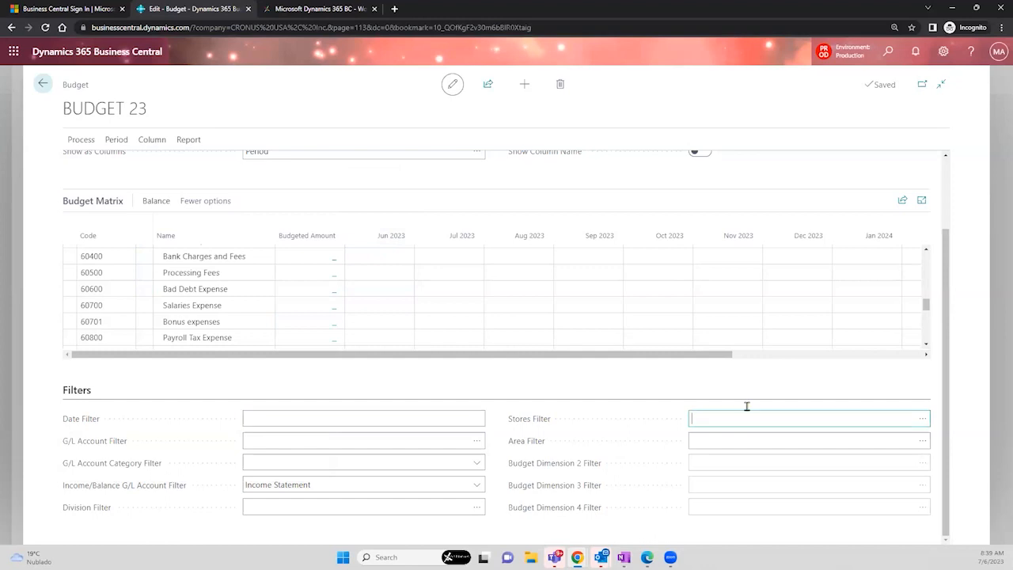
pyautogui.click(925, 421)
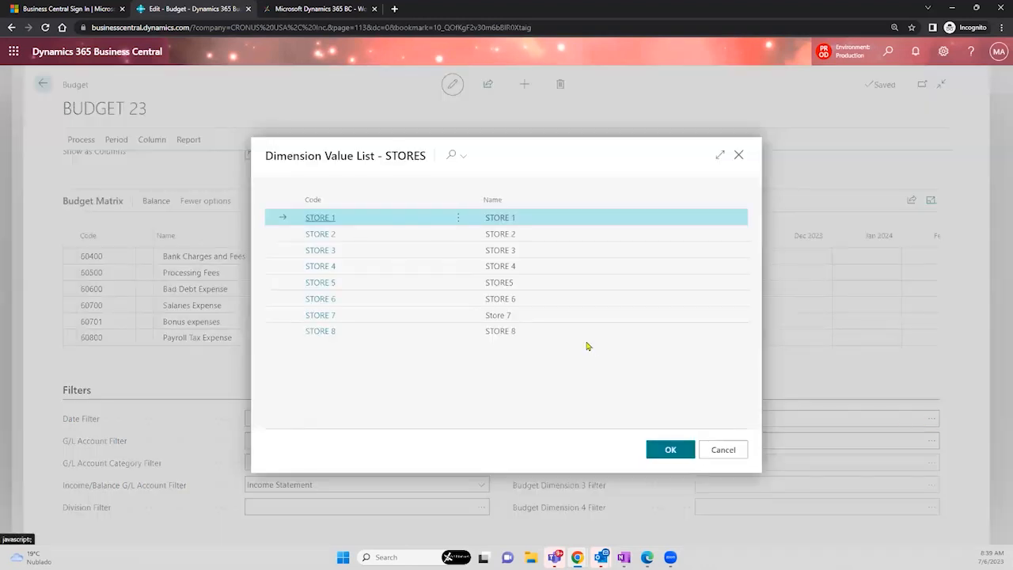
pyautogui.click(663, 450)
pyautogui.click(704, 444)
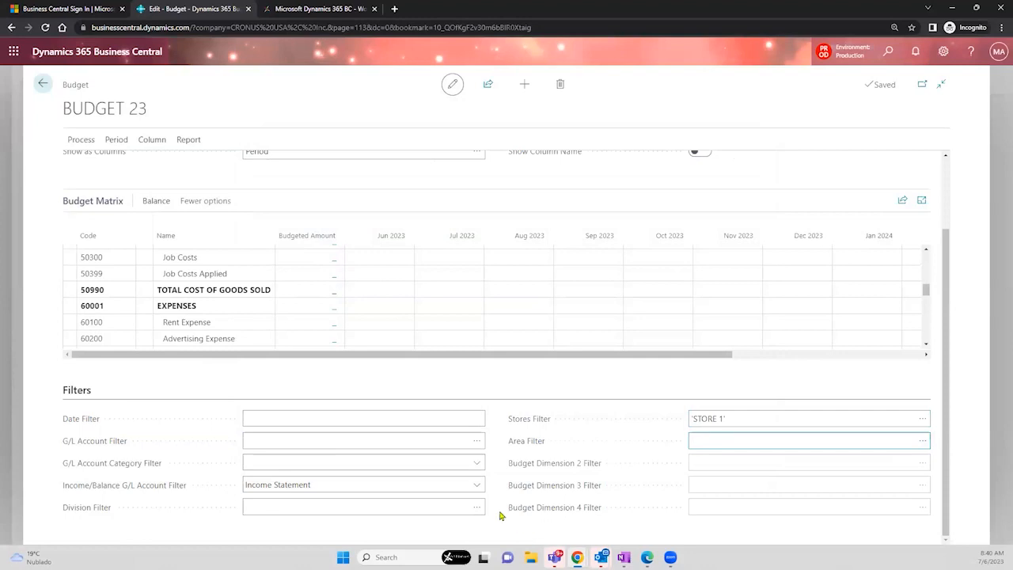
# Set the budget's Division Filter to DIV3, the ON LINe division
pyautogui.click(474, 508)
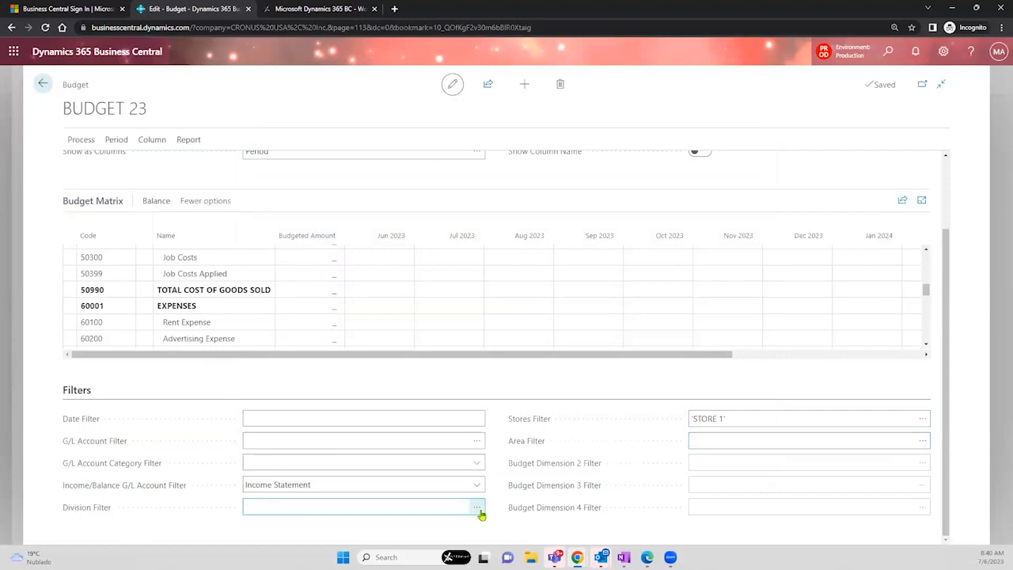
pyautogui.click(478, 510)
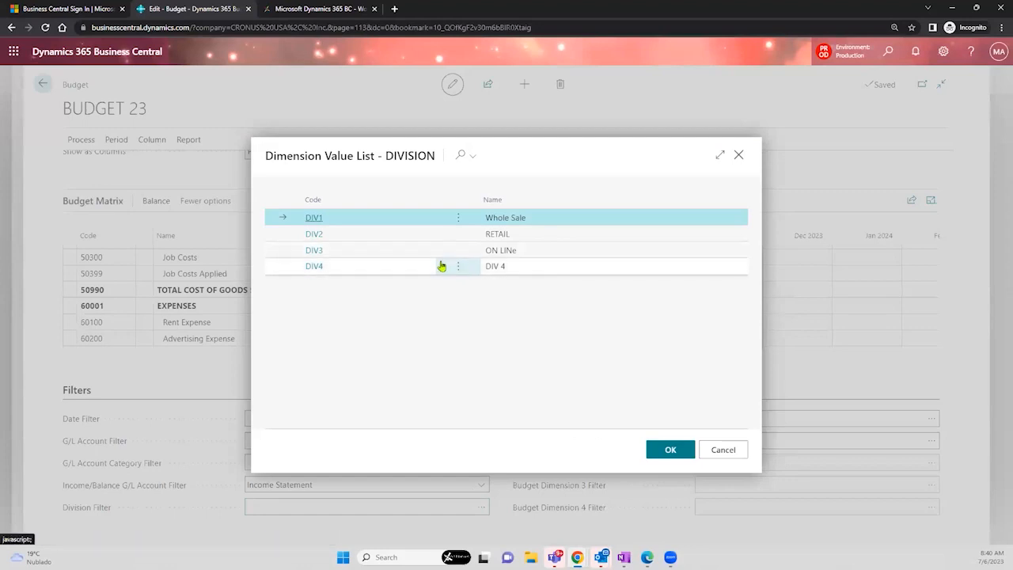
pyautogui.click(413, 258)
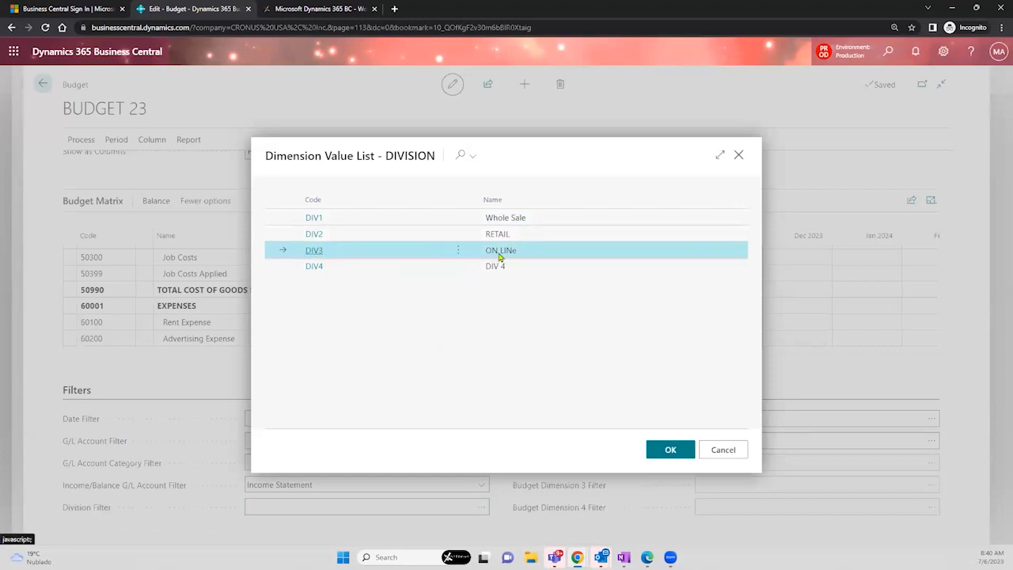
pyautogui.click(670, 451)
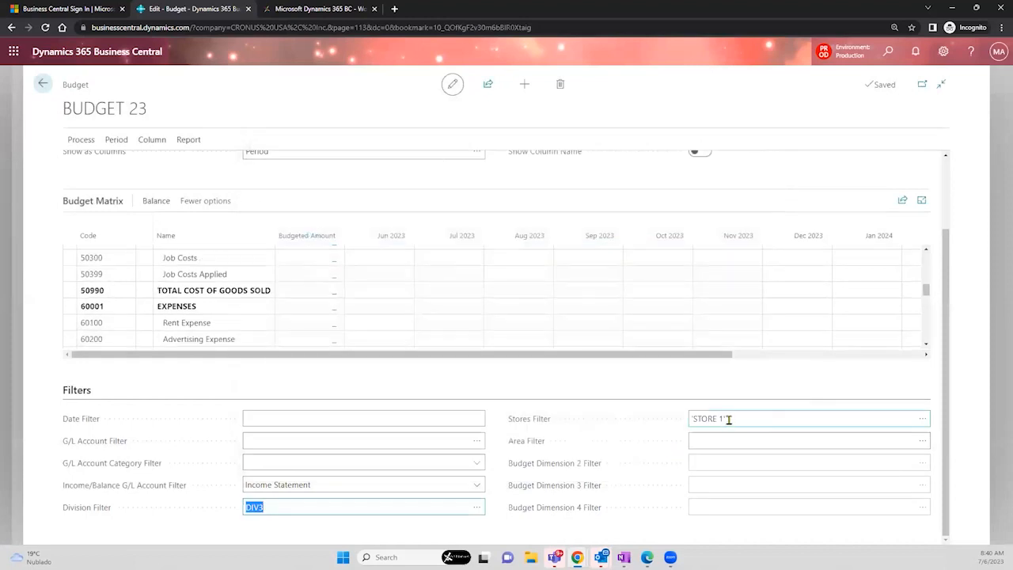
# Set the budget's Area Filter to 70, America North
pyautogui.click(728, 419)
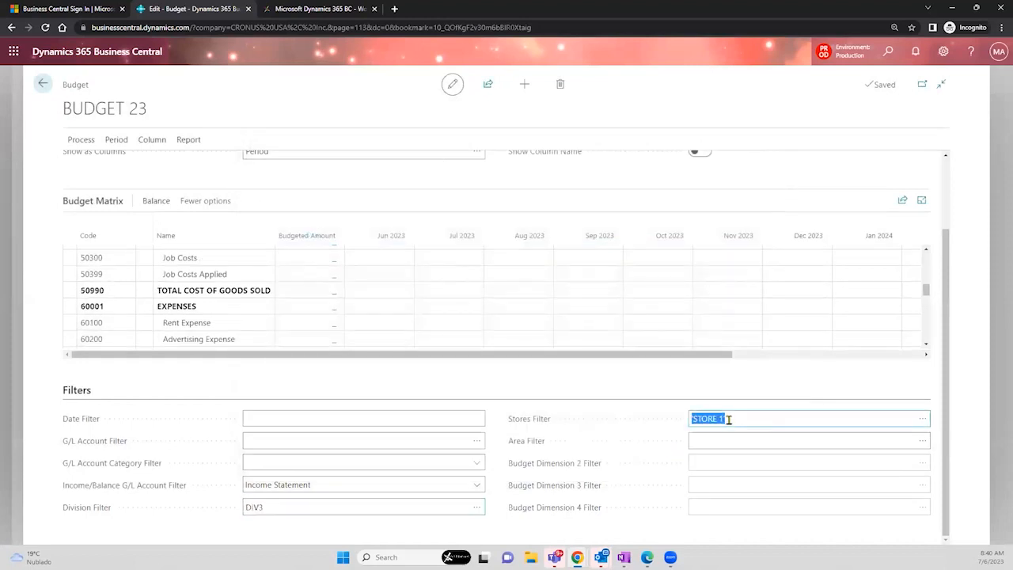
pyautogui.click(735, 435)
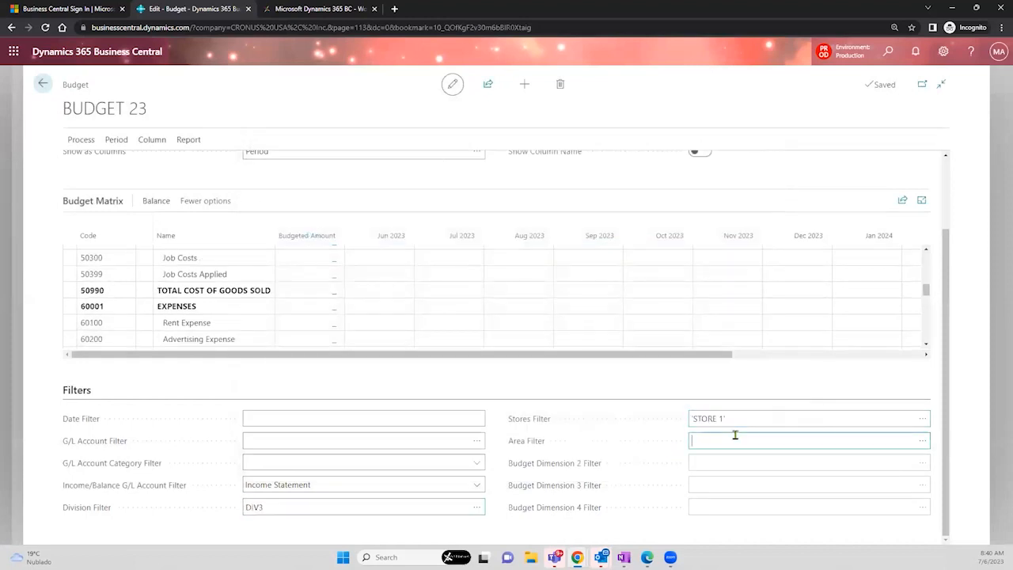
pyautogui.click(921, 440)
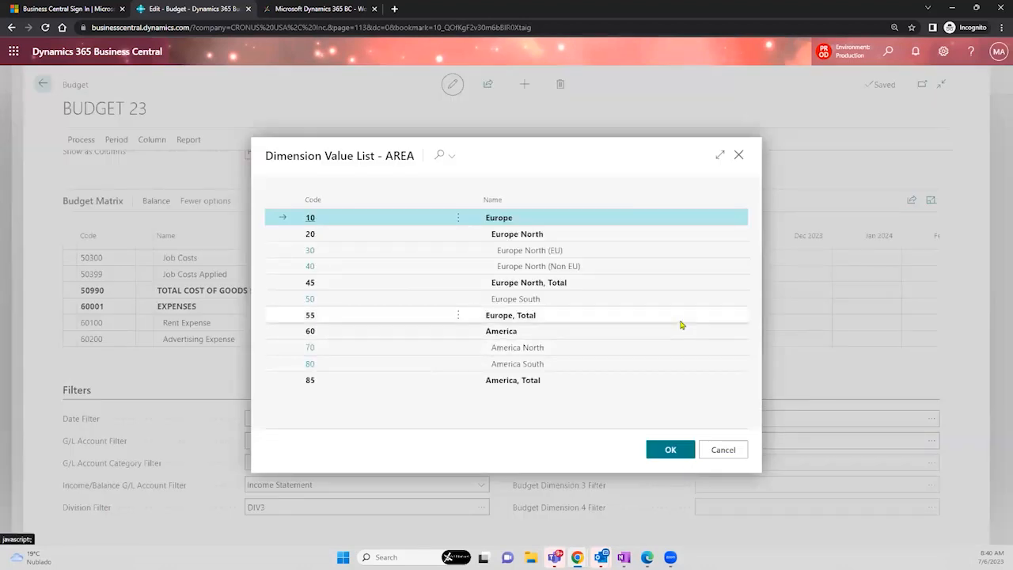
pyautogui.click(580, 356)
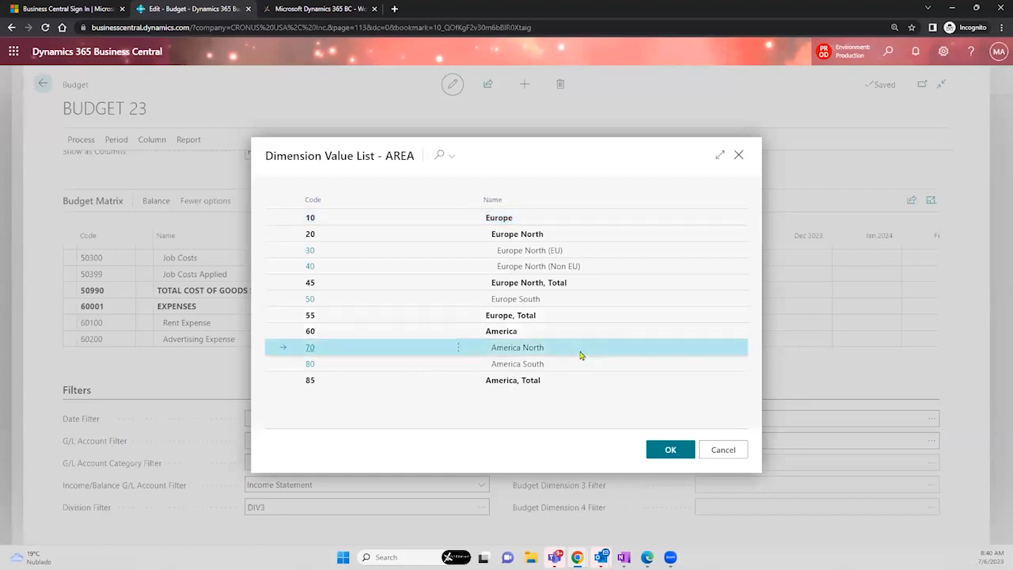
pyautogui.click(660, 453)
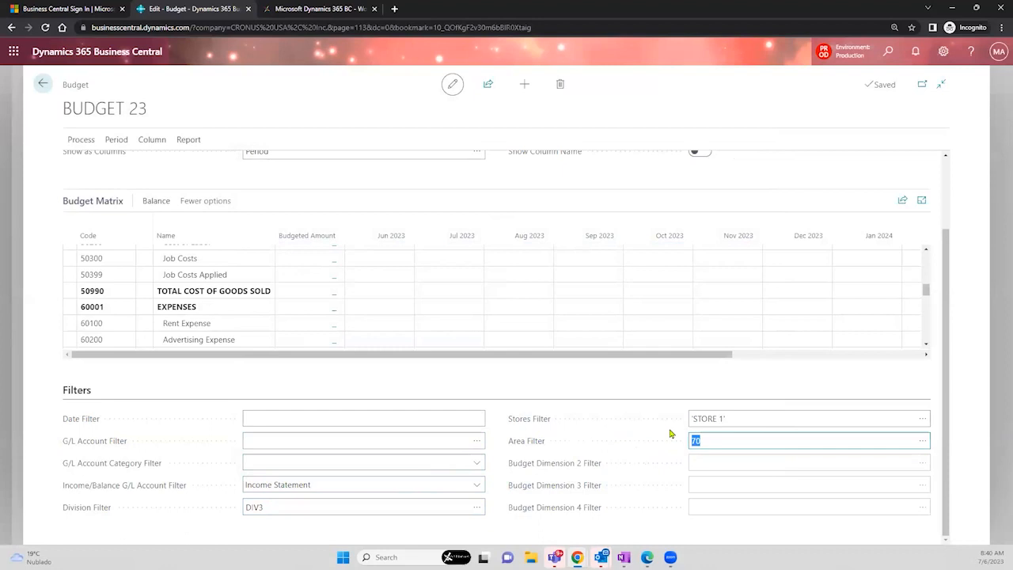
# Look through the store values available for the Stores Filter, leaving the filter at STORE 1
pyautogui.click(798, 418)
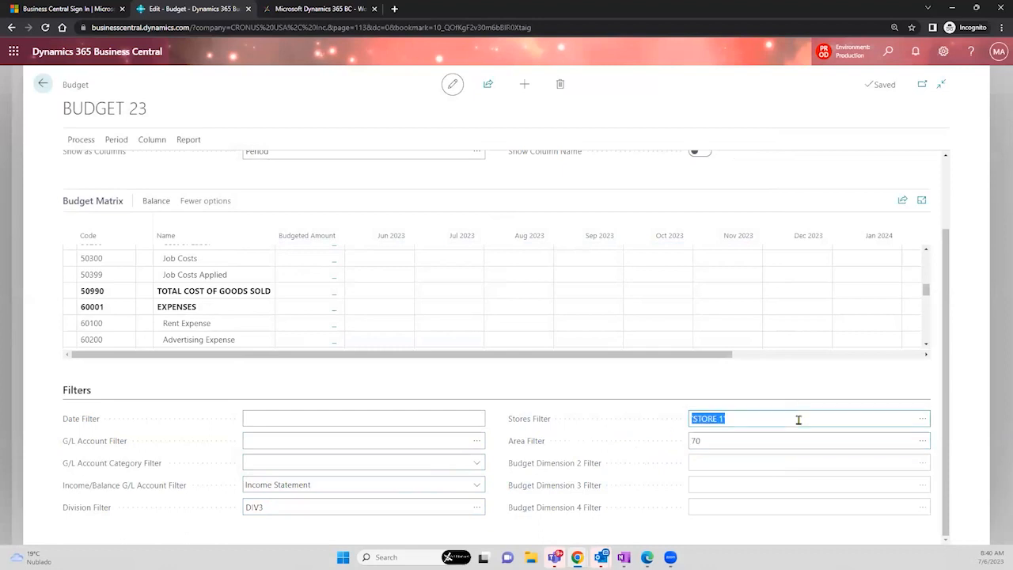
pyautogui.click(921, 419)
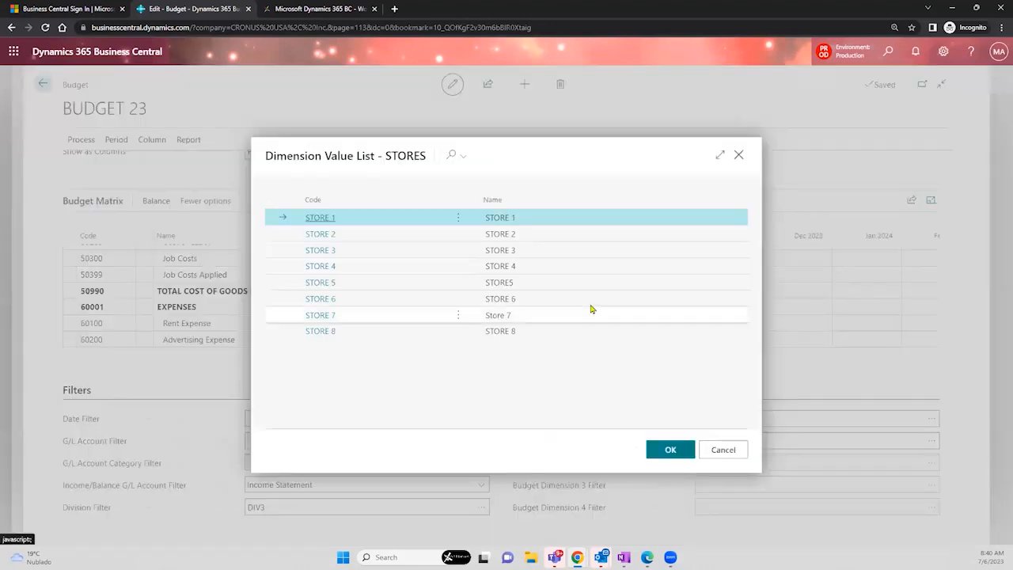
pyautogui.click(392, 236)
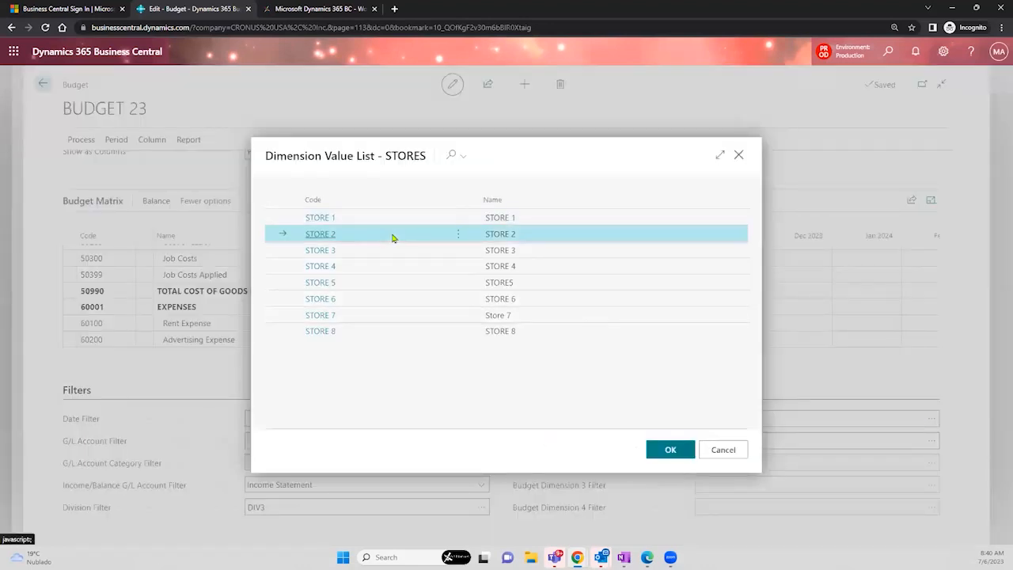
pyautogui.click(388, 253)
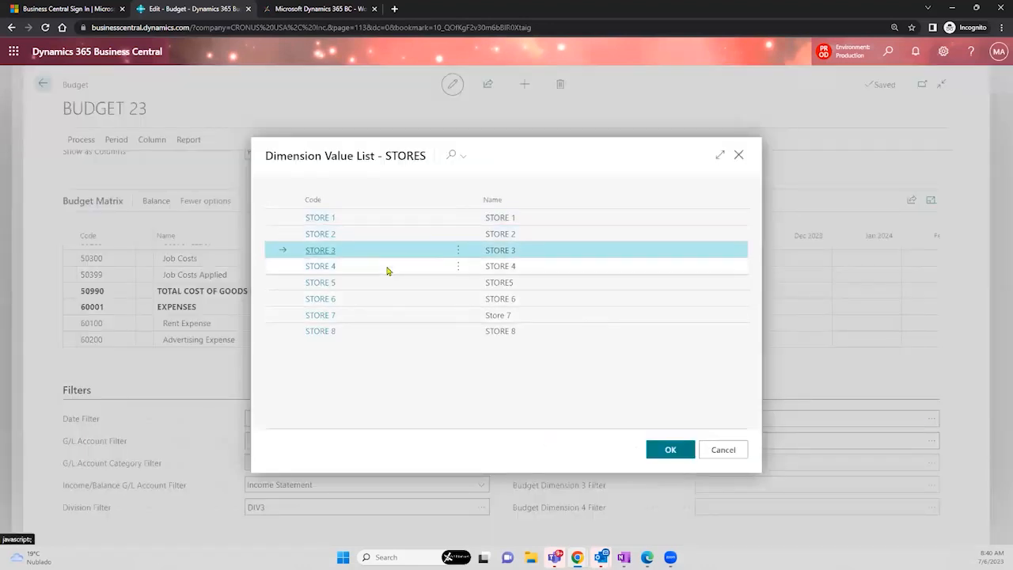
pyautogui.click(388, 271)
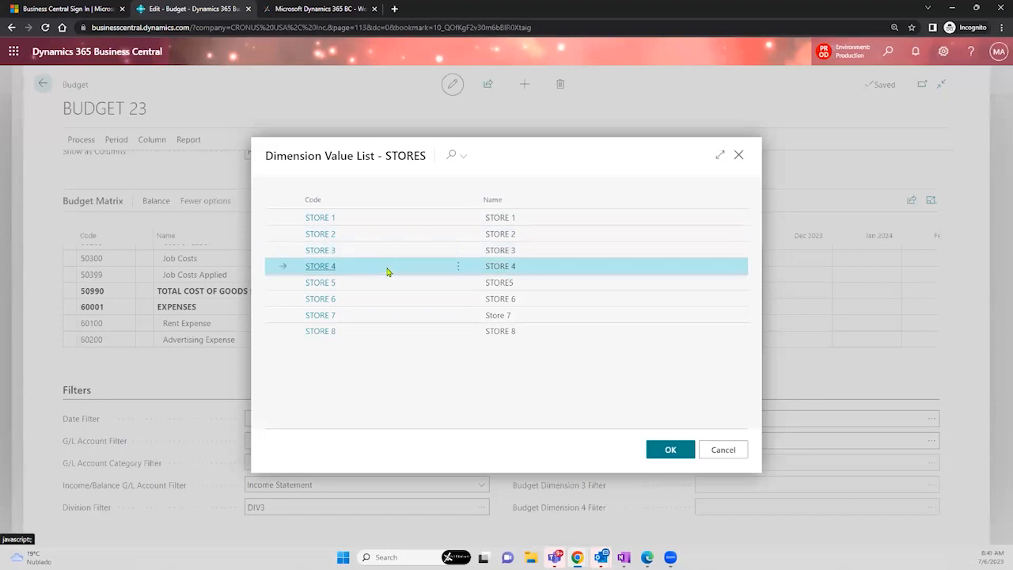
pyautogui.click(715, 449)
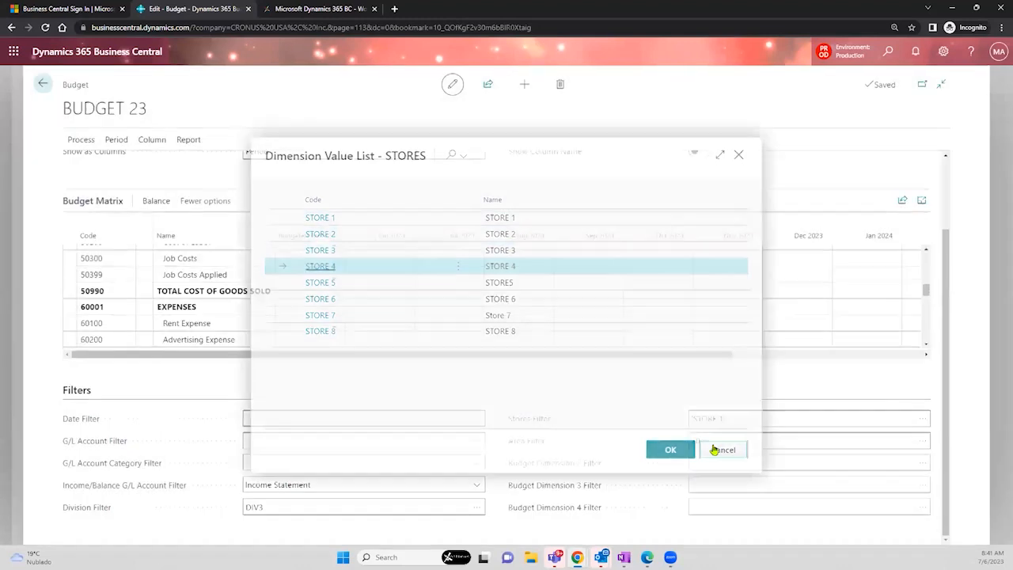
# Open the Copy G/L Budget options and choose BUDGET22 as the budget to copy from
pyautogui.click(82, 139)
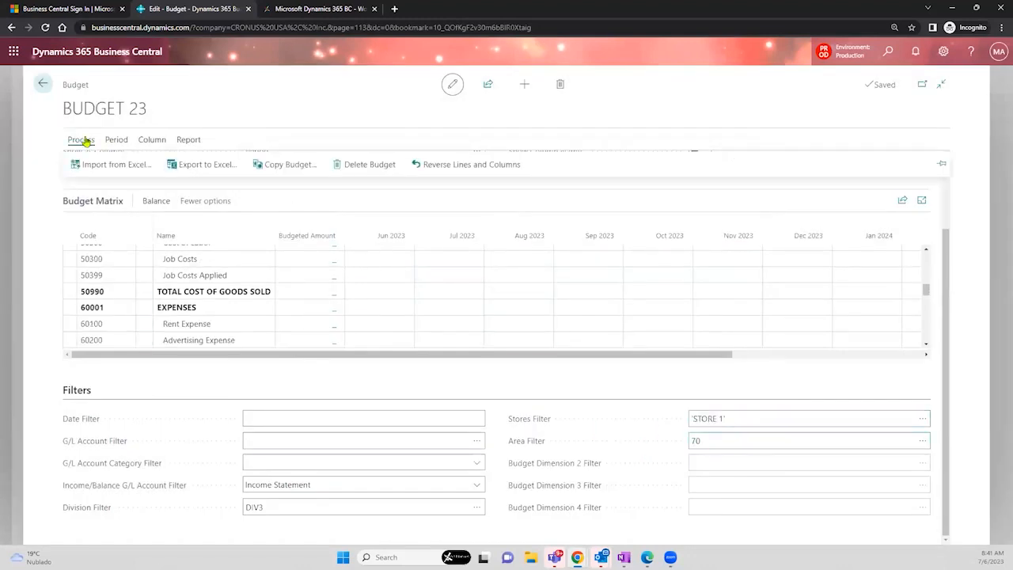
pyautogui.click(279, 167)
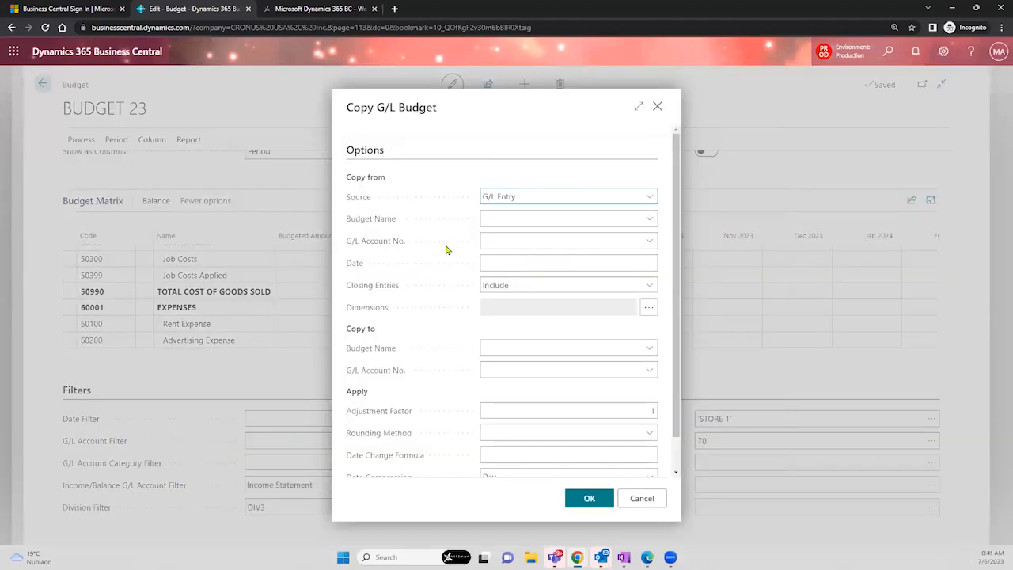
pyautogui.click(515, 218)
pyautogui.click(429, 262)
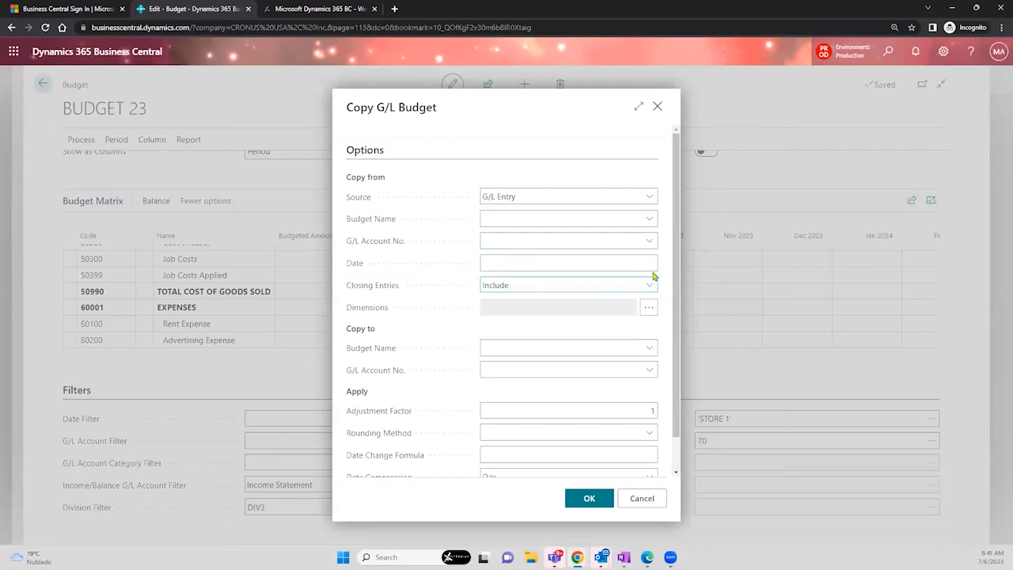
pyautogui.scroll(-2, 677, 274)
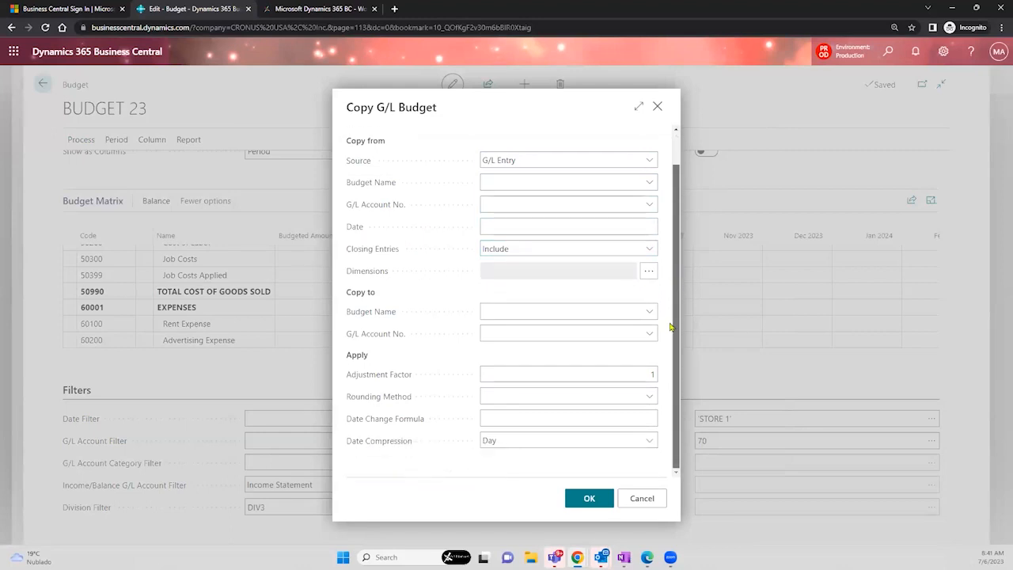
pyautogui.click(640, 374)
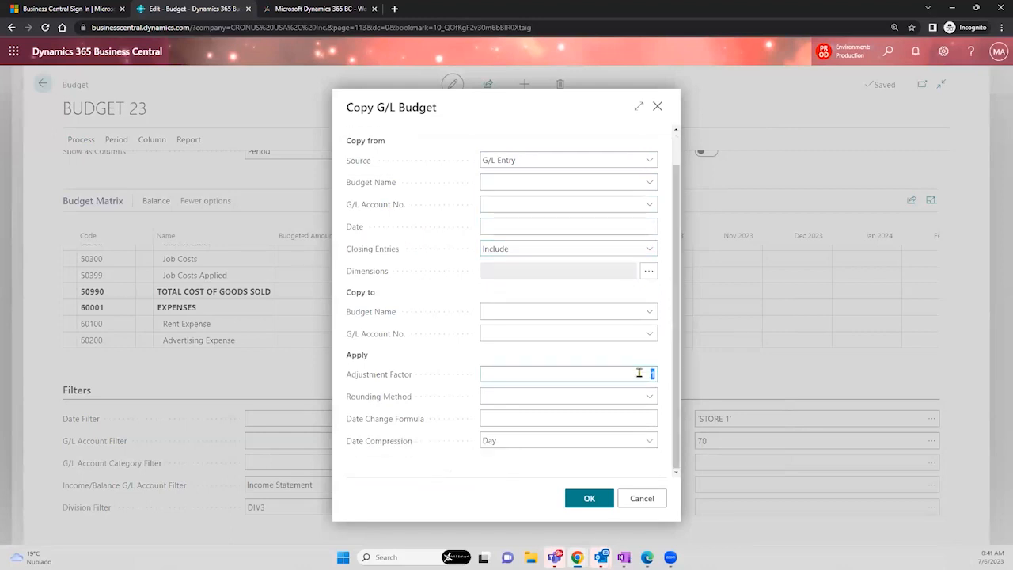
pyautogui.click(521, 184)
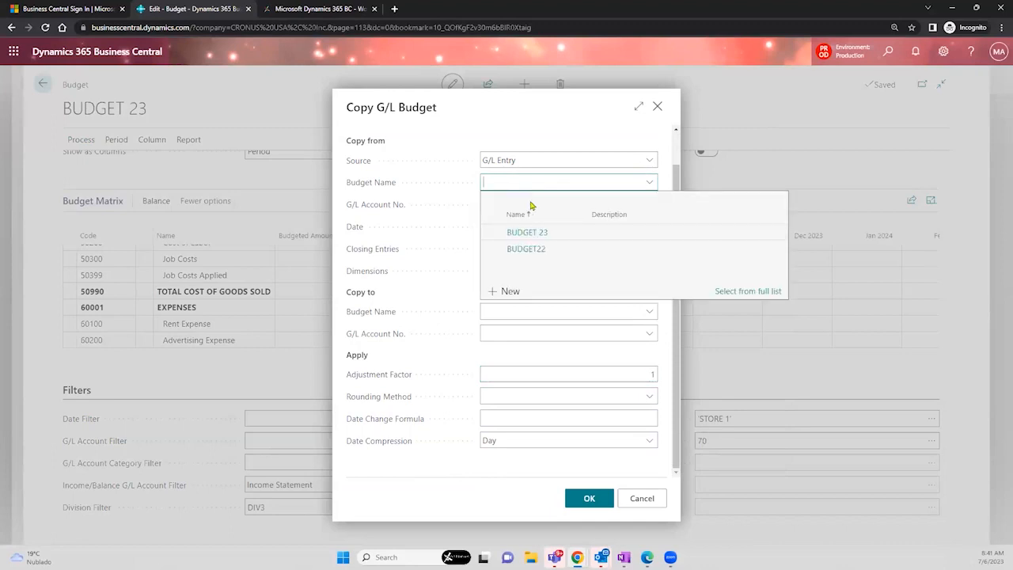
pyautogui.click(556, 251)
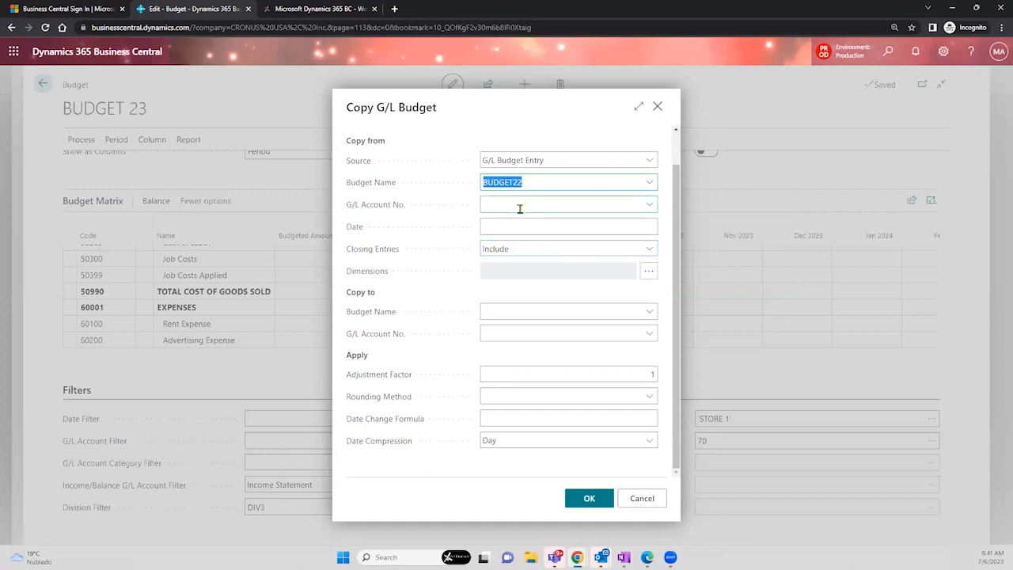
pyautogui.click(519, 228)
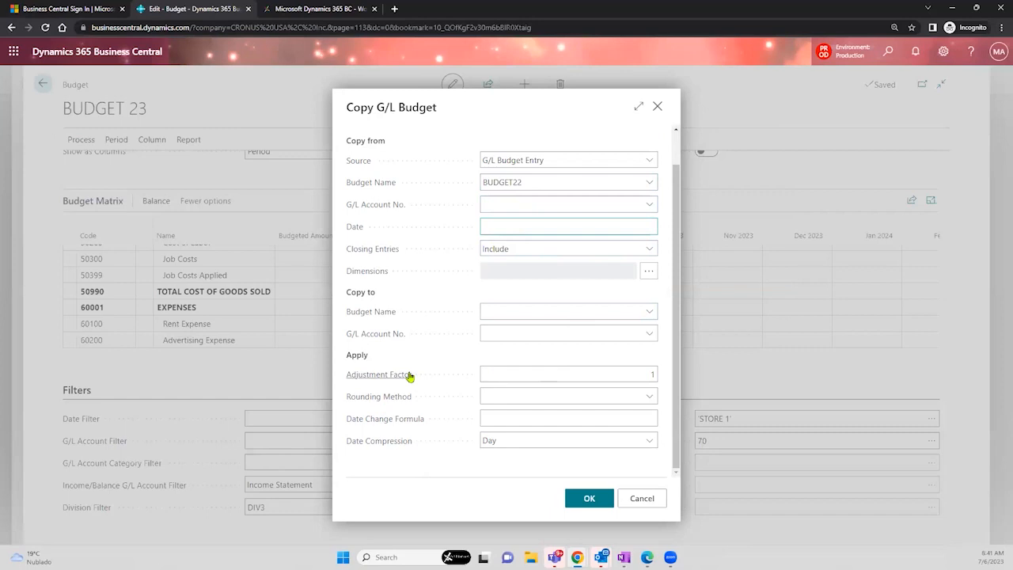
pyautogui.click(519, 182)
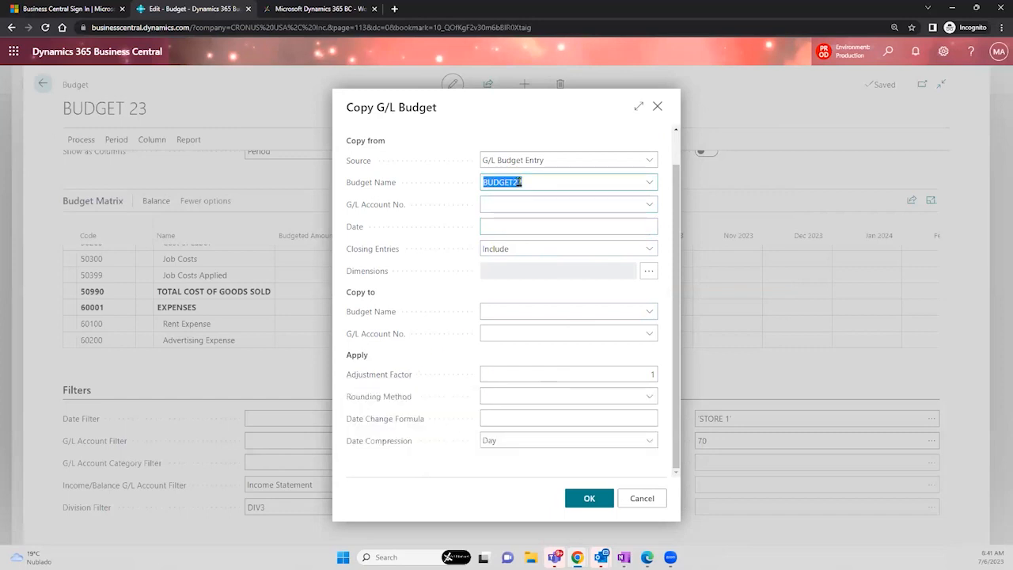
# Set the Adjustment Factor to 1.2 and try to run the budget copy without a destination budget name
pyautogui.click(651, 373)
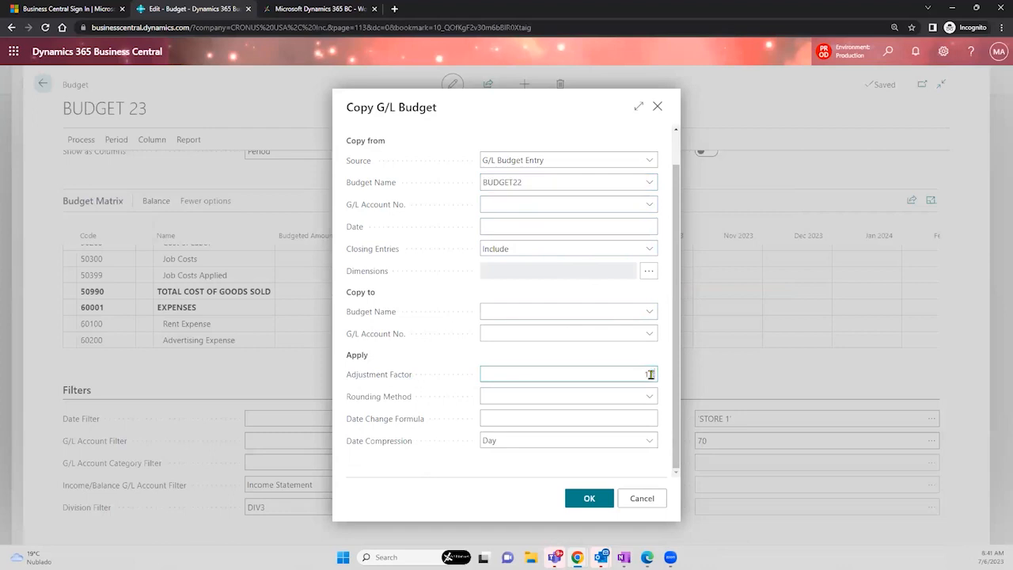
pyautogui.click(662, 362)
pyautogui.click(643, 374)
pyautogui.write('1.2')
pyautogui.click(666, 410)
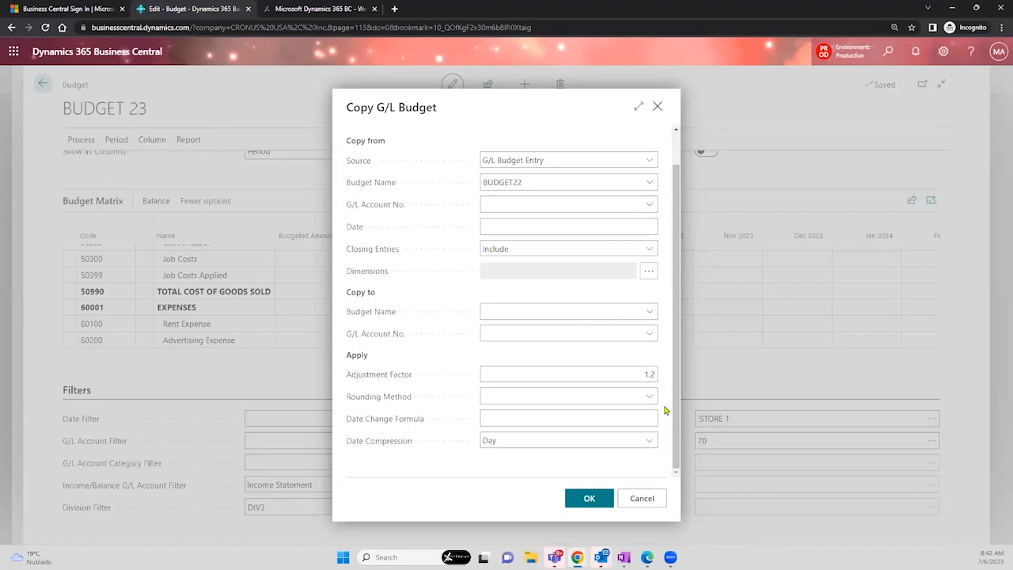
pyautogui.click(599, 498)
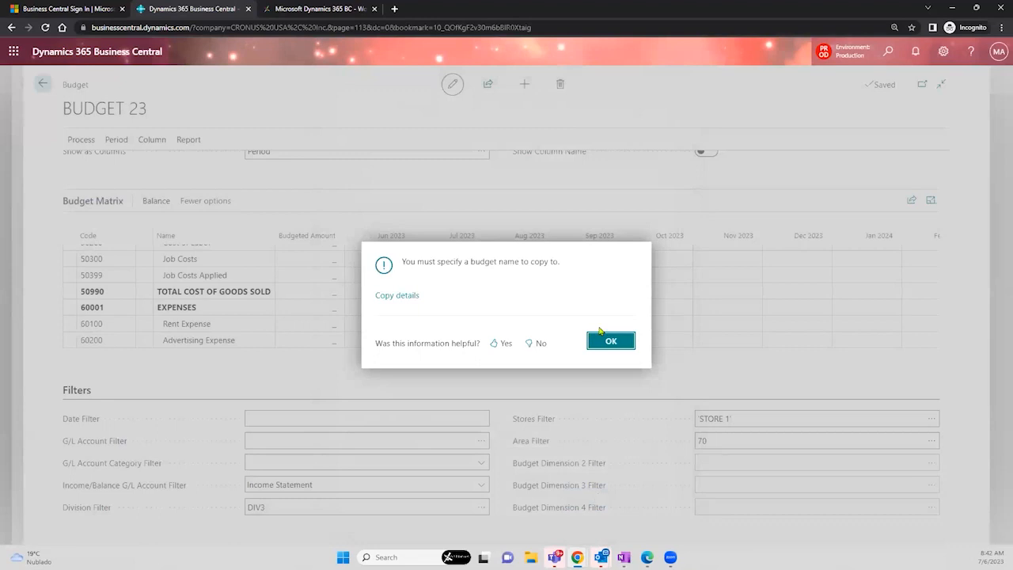
pyautogui.click(611, 342)
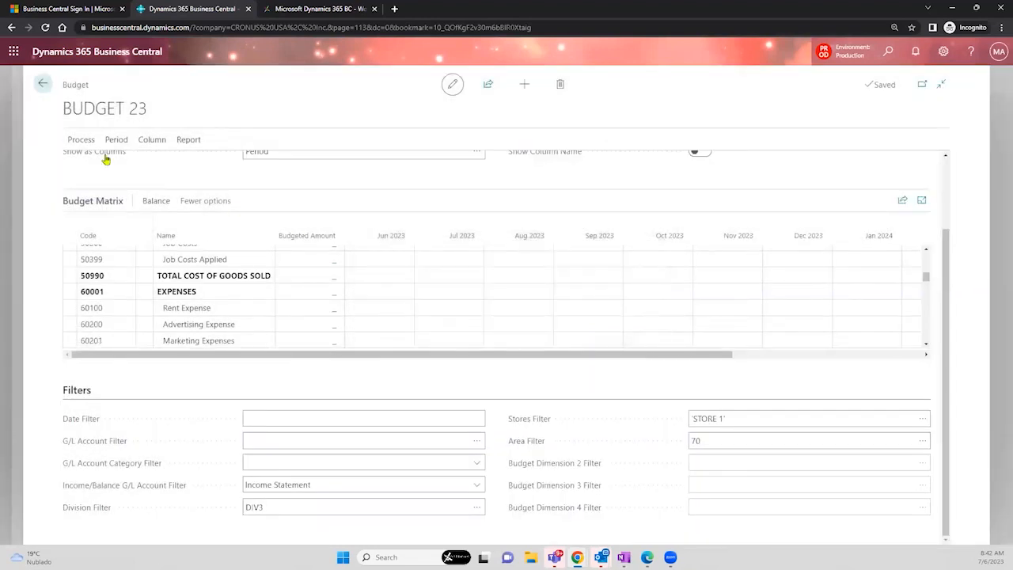
pyautogui.click(81, 143)
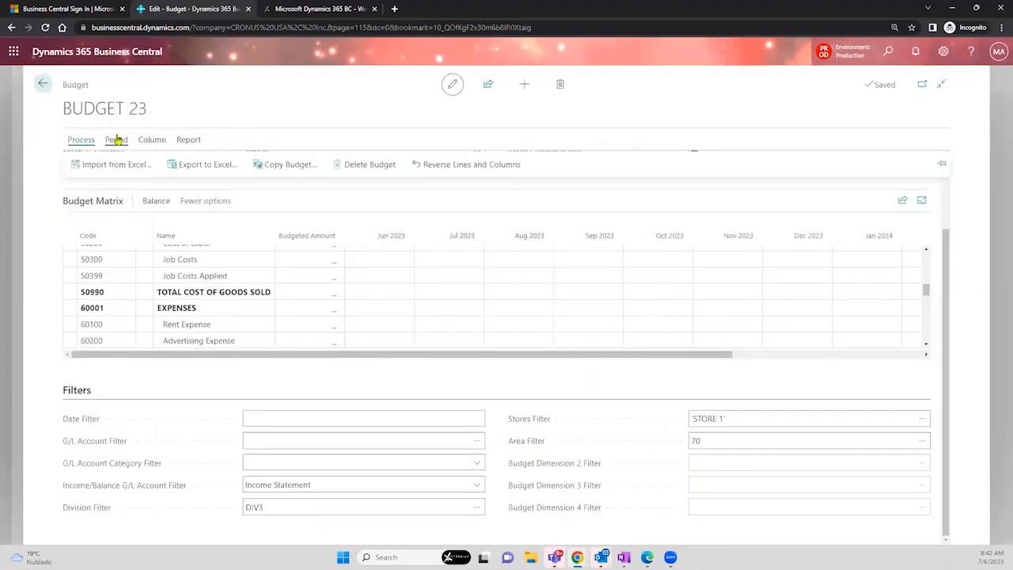
pyautogui.click(117, 140)
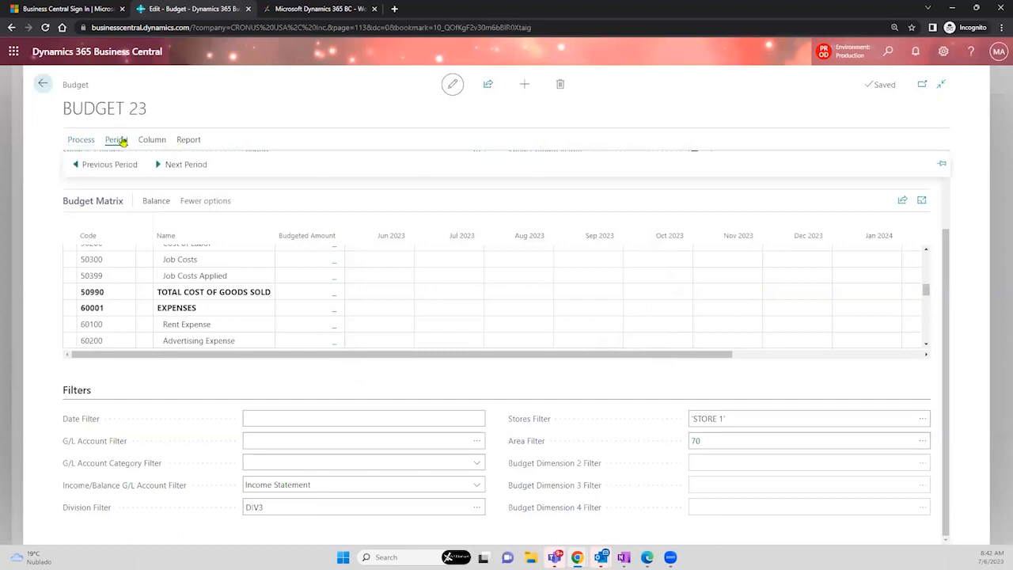
pyautogui.click(143, 142)
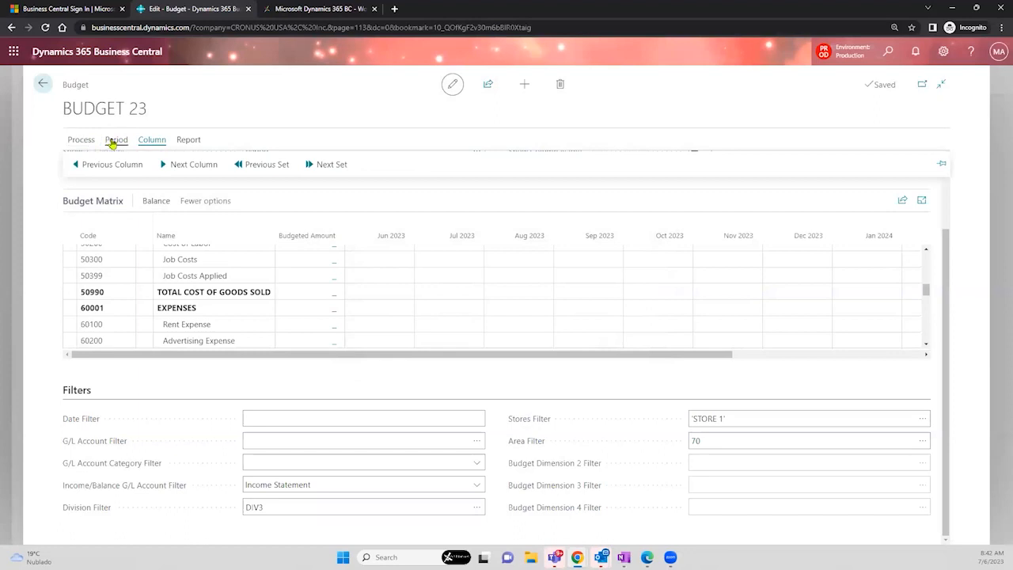
pyautogui.scroll(2, 163, 232)
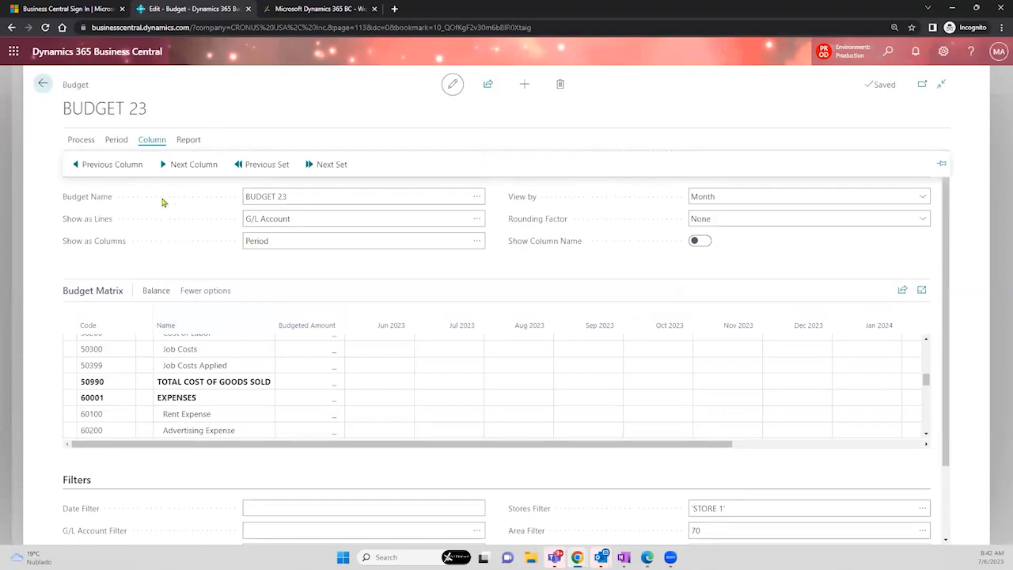
pyautogui.click(186, 142)
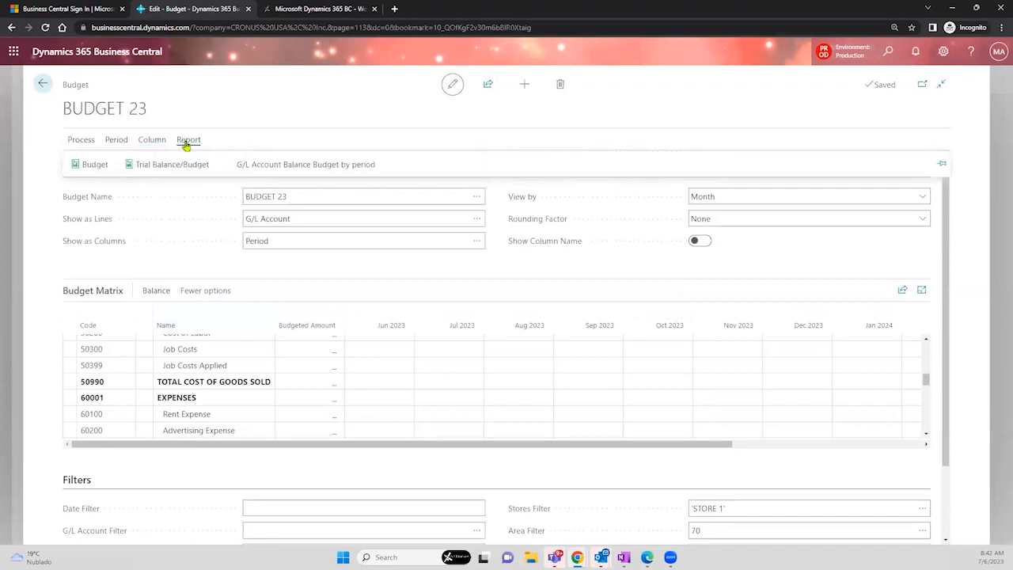
pyautogui.click(146, 142)
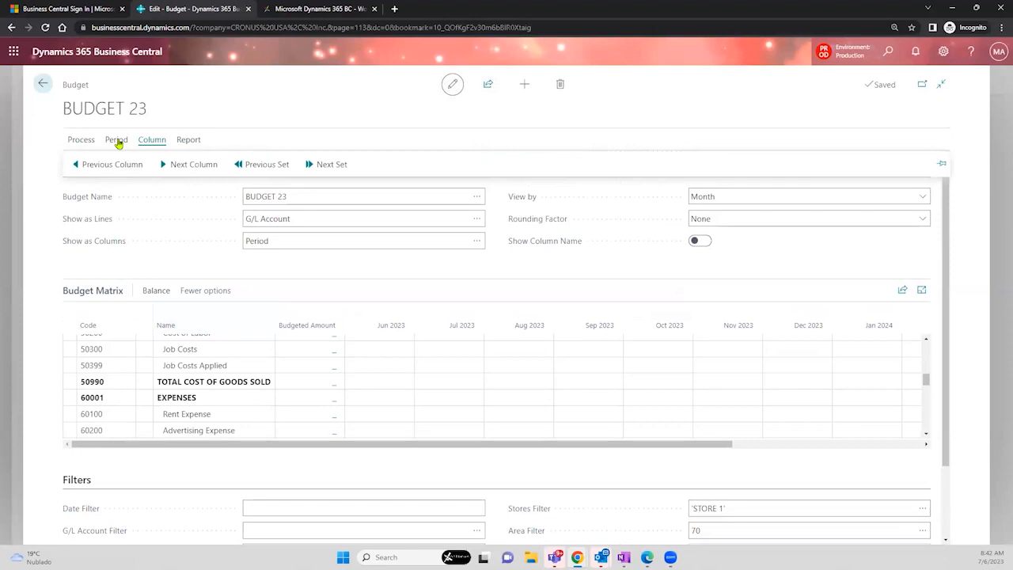
pyautogui.click(117, 141)
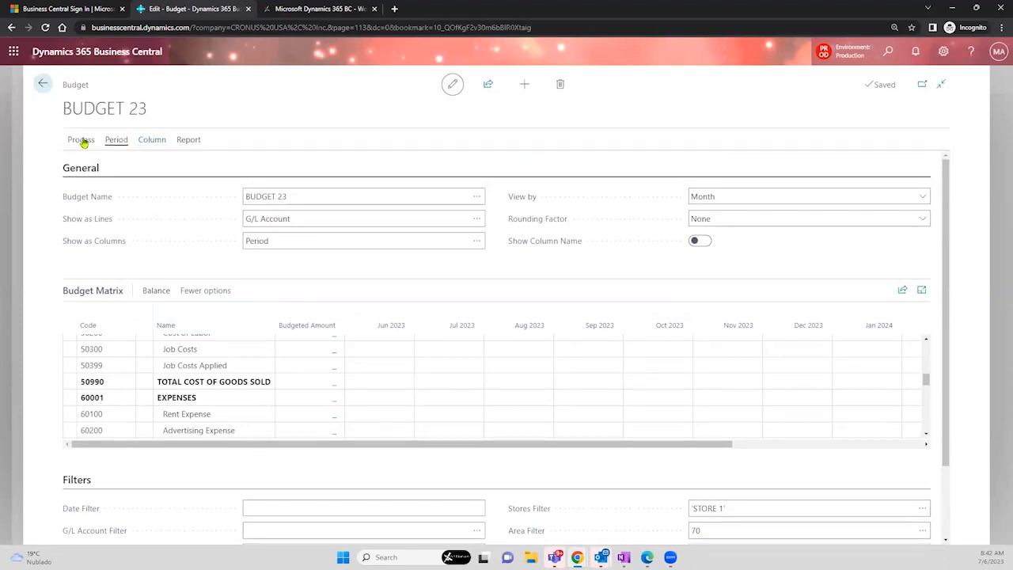
# Open the Export Budget to Excel options for BUDGET 23 and set the Start Date to 1/1/2023
pyautogui.click(81, 141)
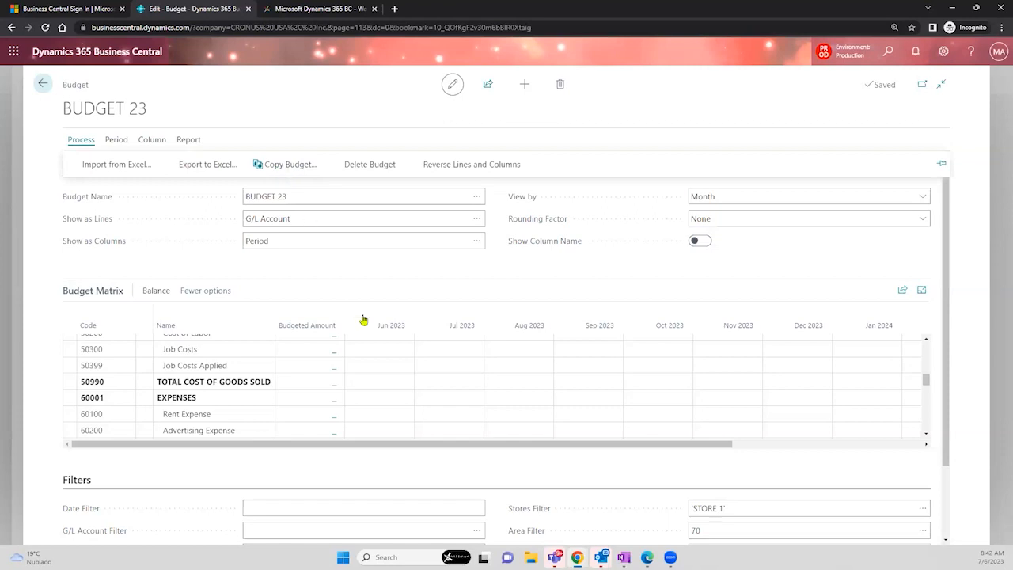
pyautogui.click(546, 370)
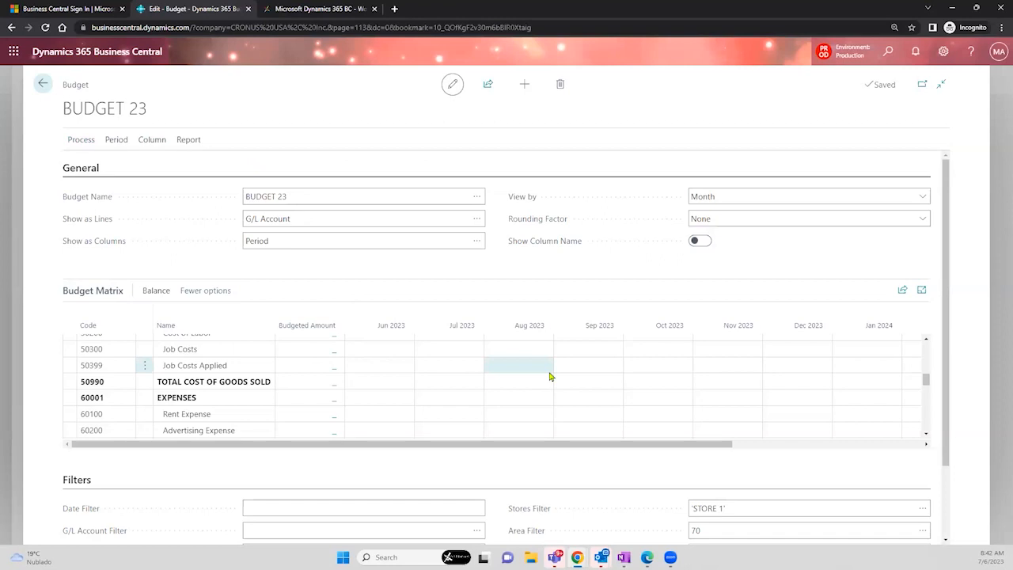
pyautogui.click(83, 142)
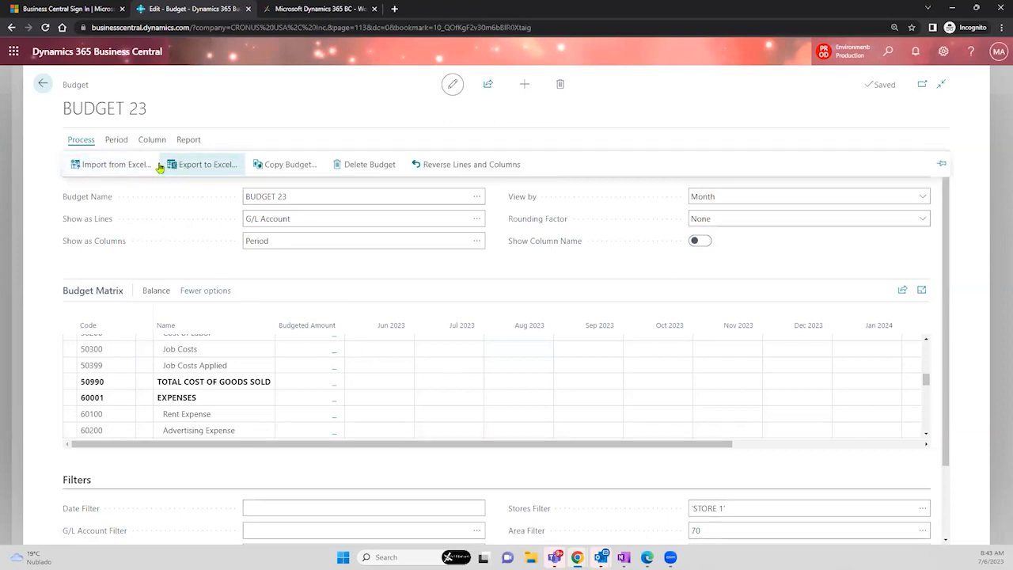
pyautogui.click(206, 169)
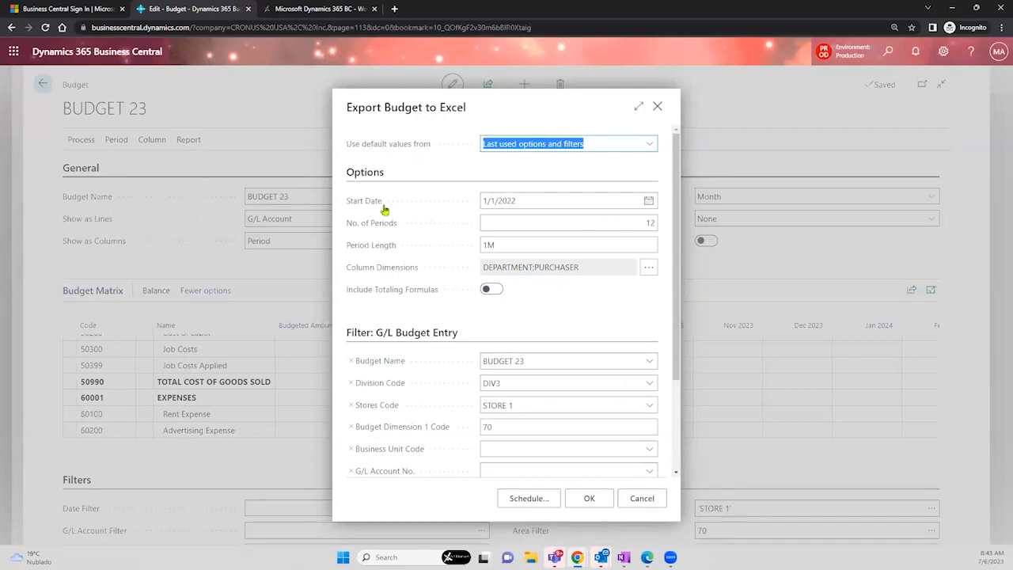
pyautogui.moveTo(374, 206)
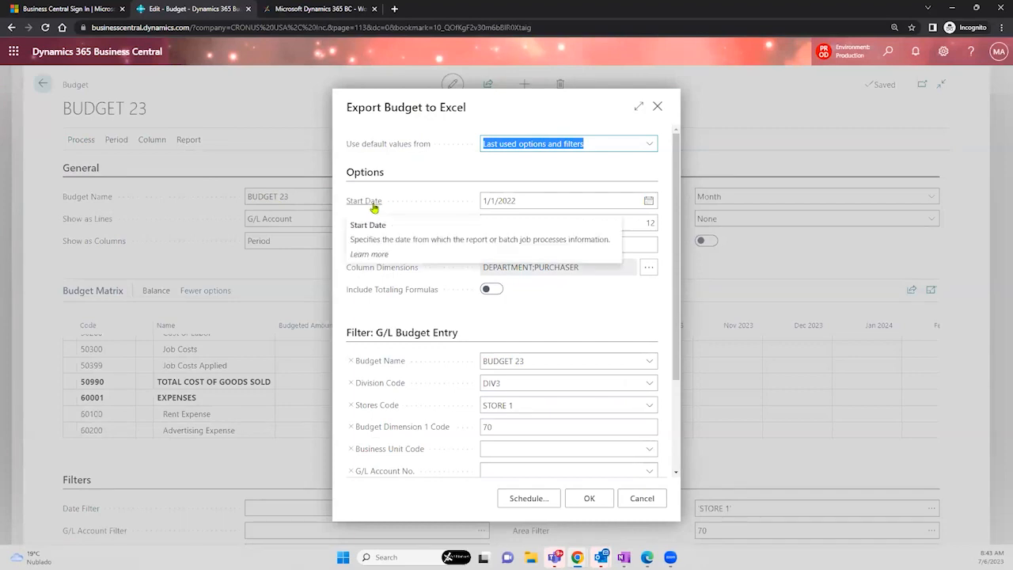
pyautogui.click(521, 201)
pyautogui.click(642, 203)
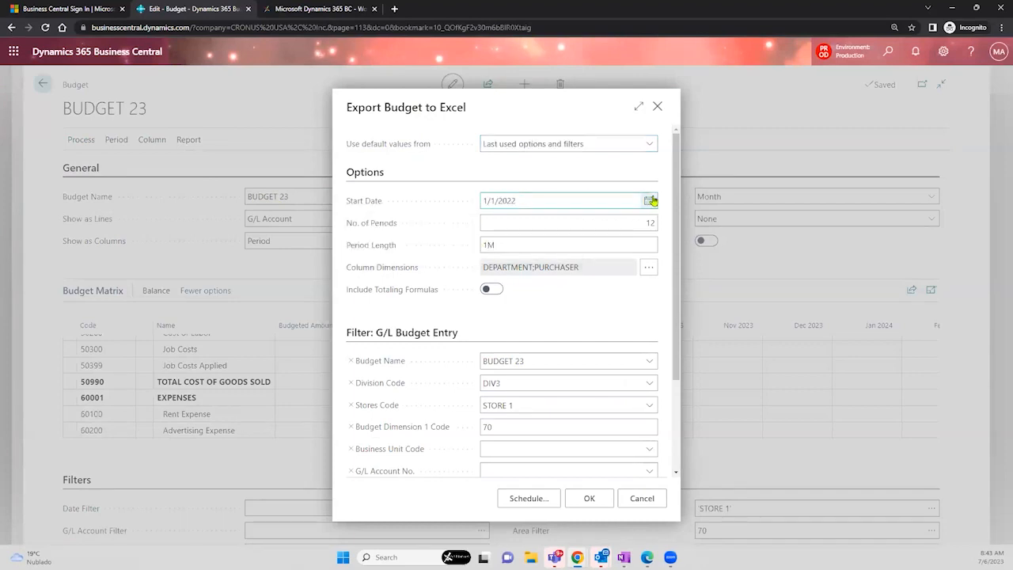
pyautogui.click(558, 201)
pyautogui.press('BackSpace')
pyautogui.write('3')
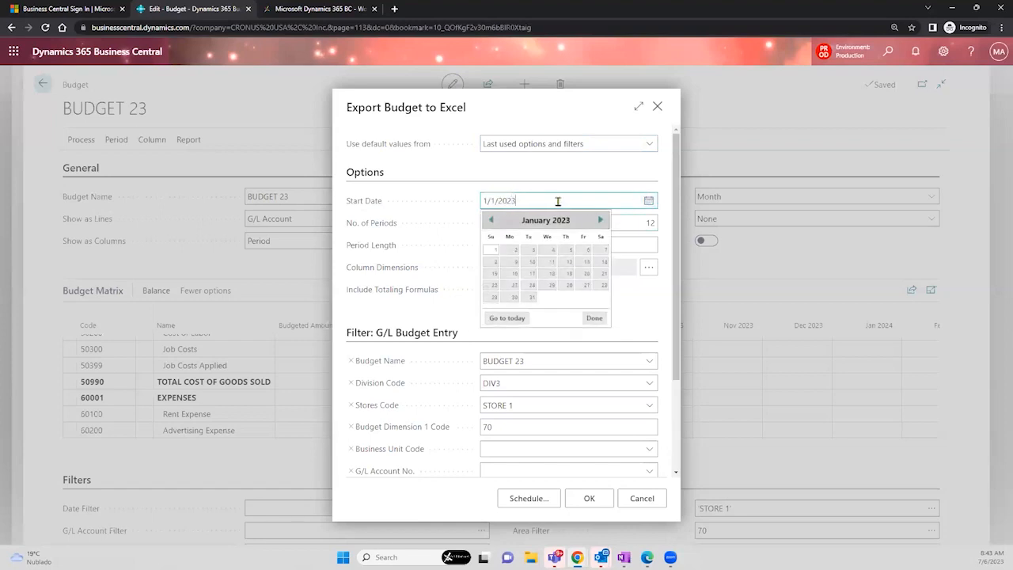
pyautogui.press('Tab')
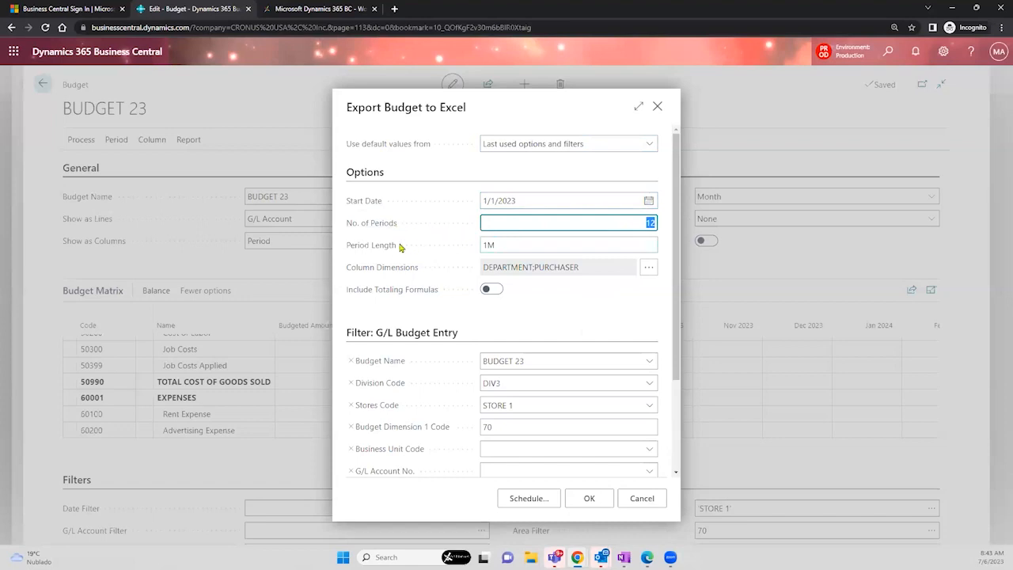
# Try 1w and 1d as the export's Period Length and return it to 1M
pyautogui.click(537, 248)
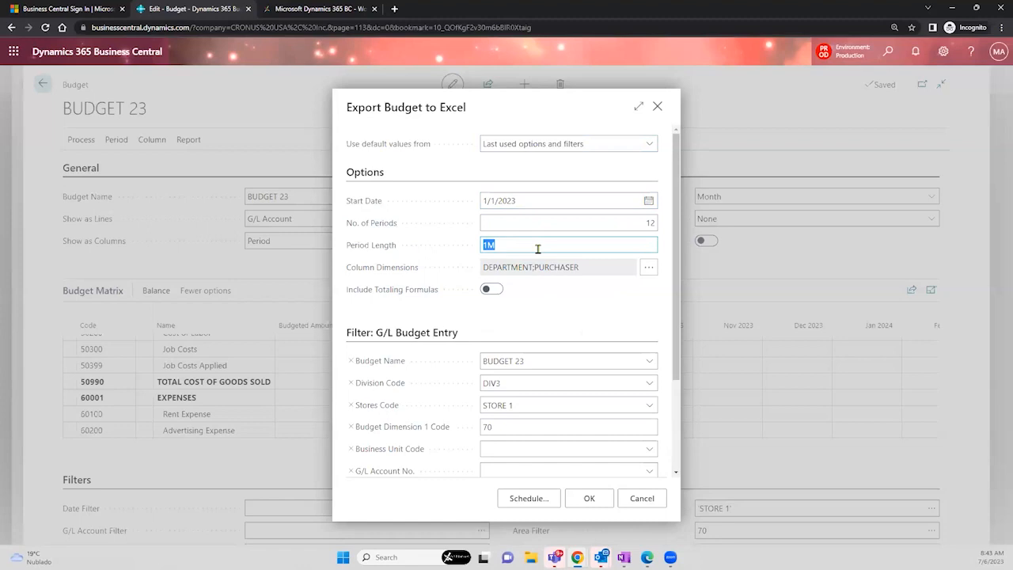
pyautogui.press('BackSpace')
pyautogui.write('1w')
pyautogui.press('BackSpace')
pyautogui.write('d')
pyautogui.press('BackSpace')
pyautogui.press('BackSpace')
pyautogui.write('1M')
# Review the period count and dimension filters, and run the Excel export for BUDGET 23, DIV3, STORE 1 and dimension code 70
pyautogui.click(553, 222)
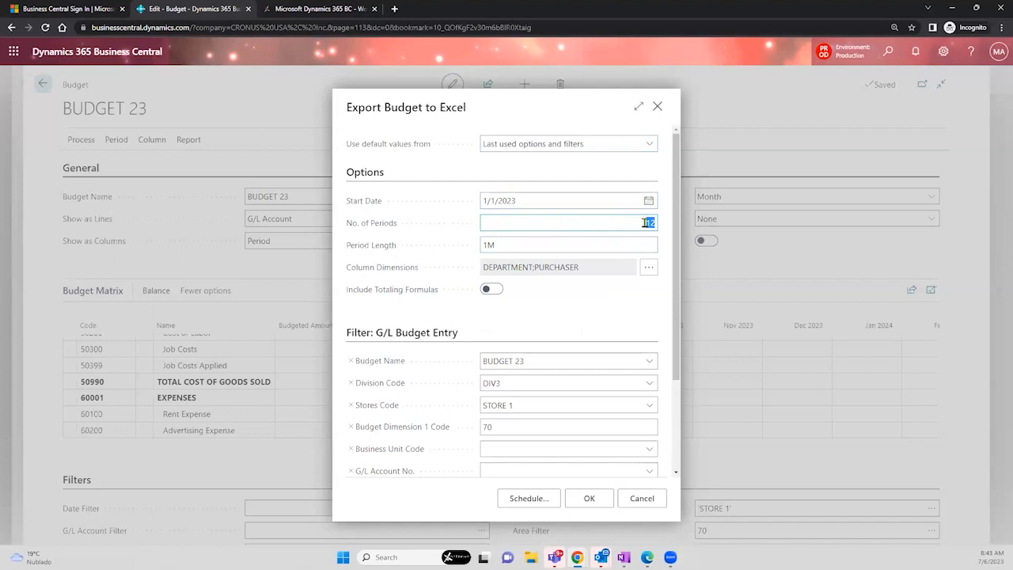
pyautogui.scroll(-2, 669, 314)
pyautogui.scroll(-1, 670, 314)
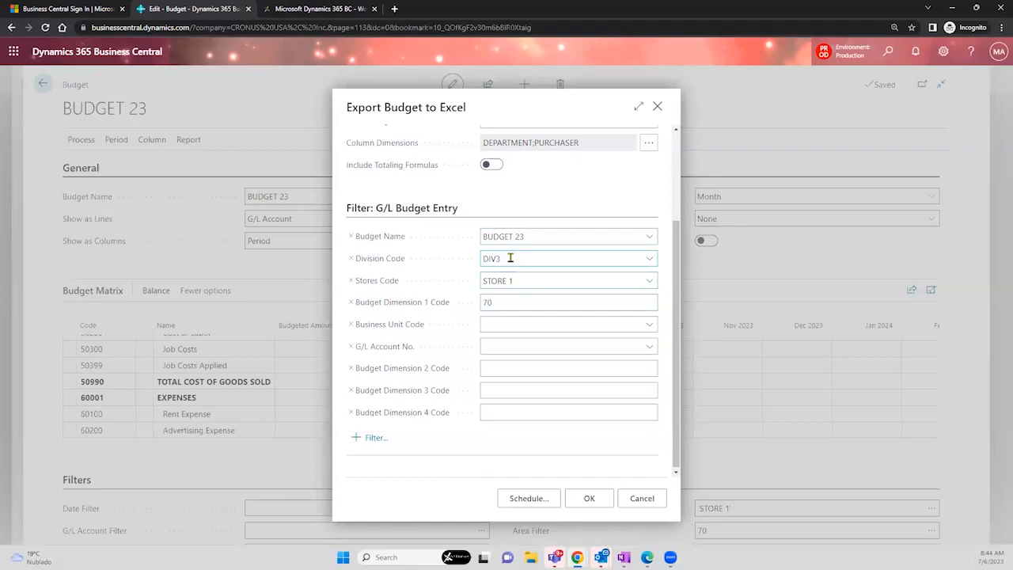
pyautogui.click(493, 304)
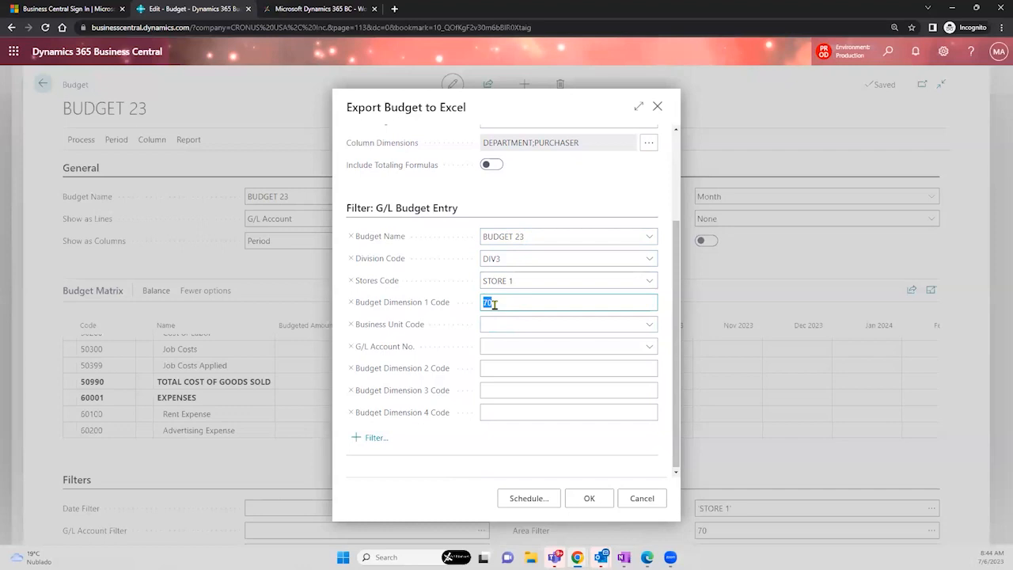
pyautogui.click(590, 499)
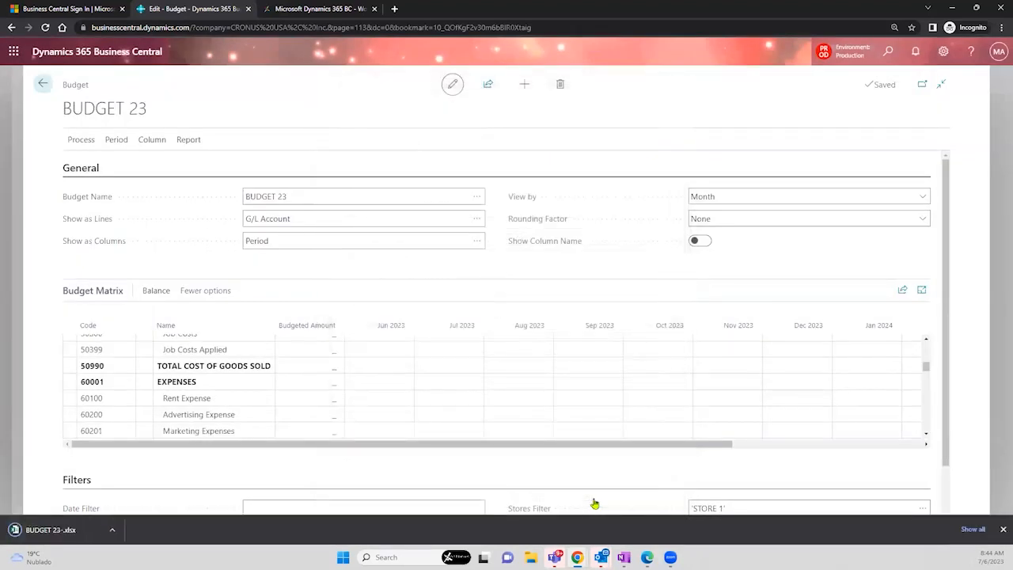
# Open the exported BUDGET 23 workbook in Excel for editing and auto-fit the width of all columns
pyautogui.click(31, 532)
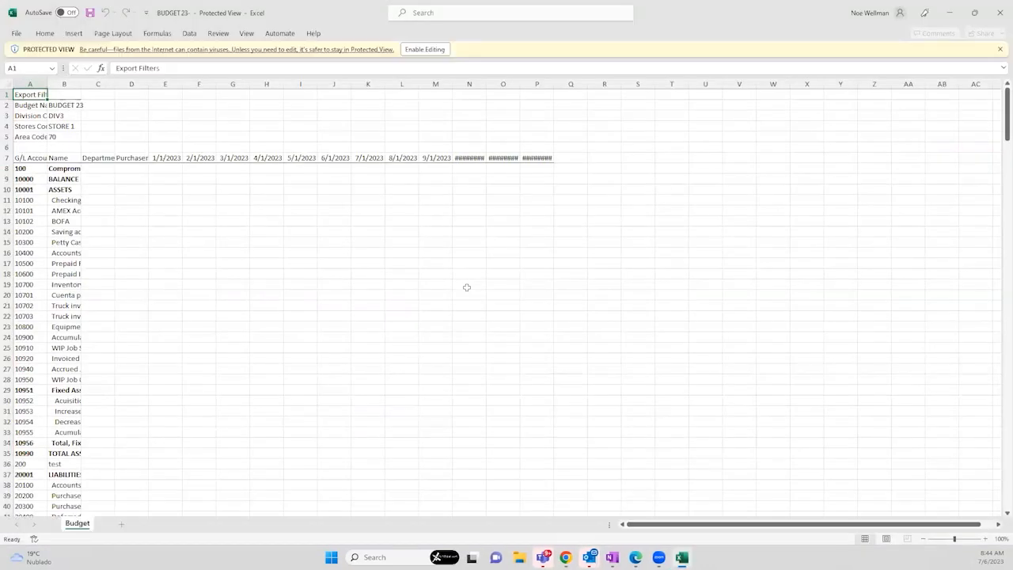
pyautogui.click(417, 47)
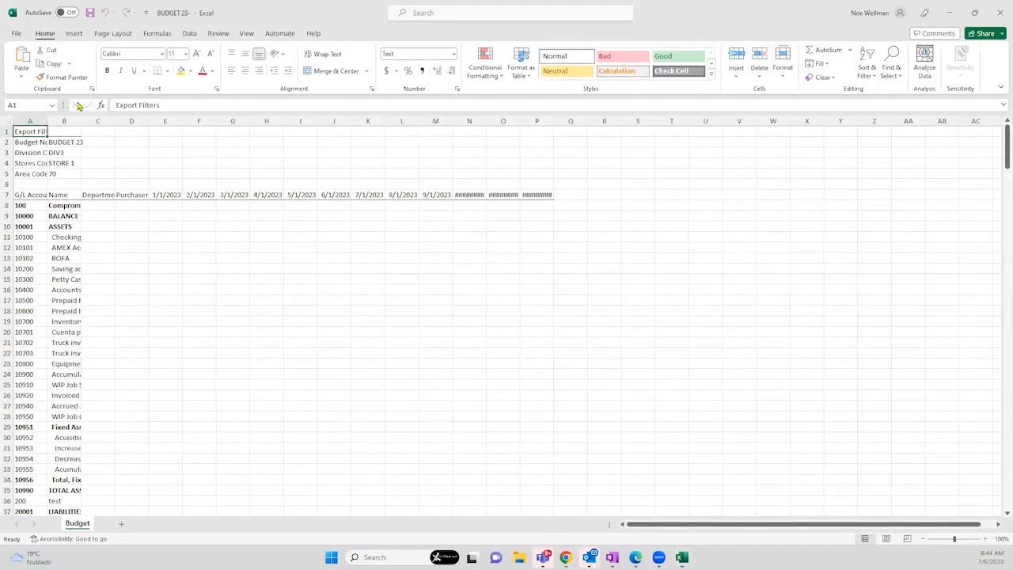
pyautogui.click(7, 120)
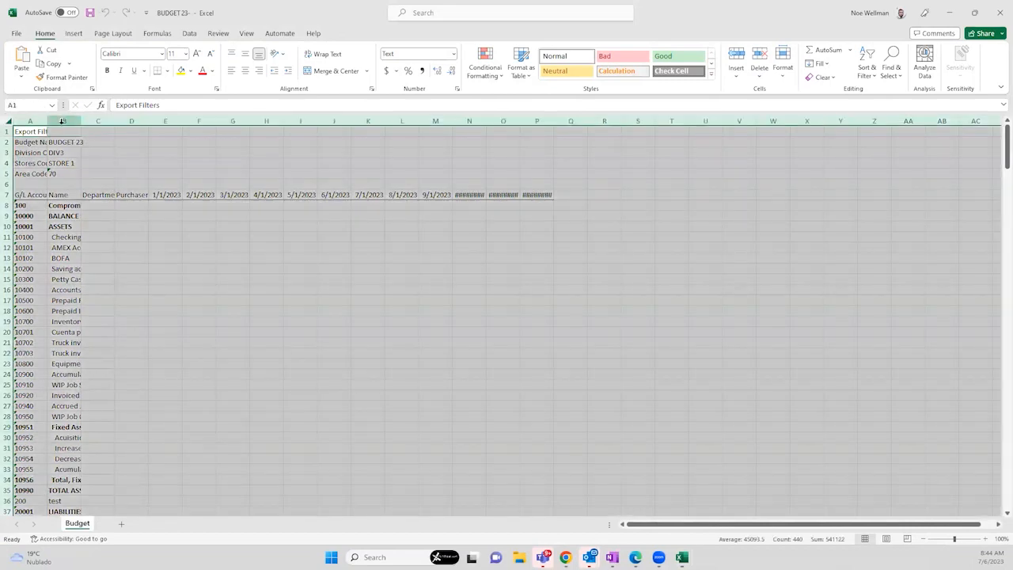
pyautogui.doubleClick(45, 122)
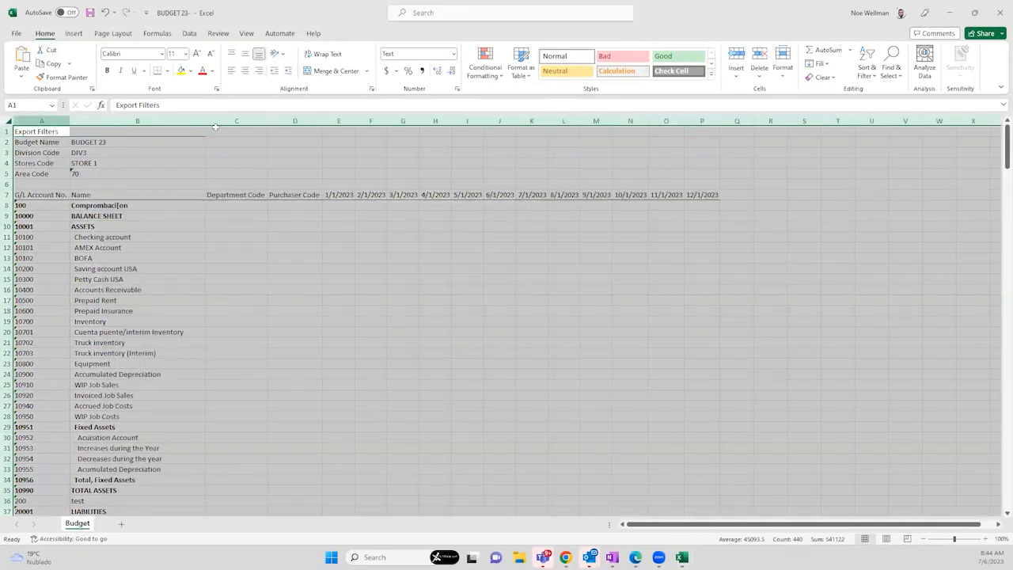
# Examine the exported sheet's dimension and month columns and its list of G/L accounts from the balance sheet to net income
pyautogui.moveTo(236, 119); pyautogui.dragTo(695, 150)
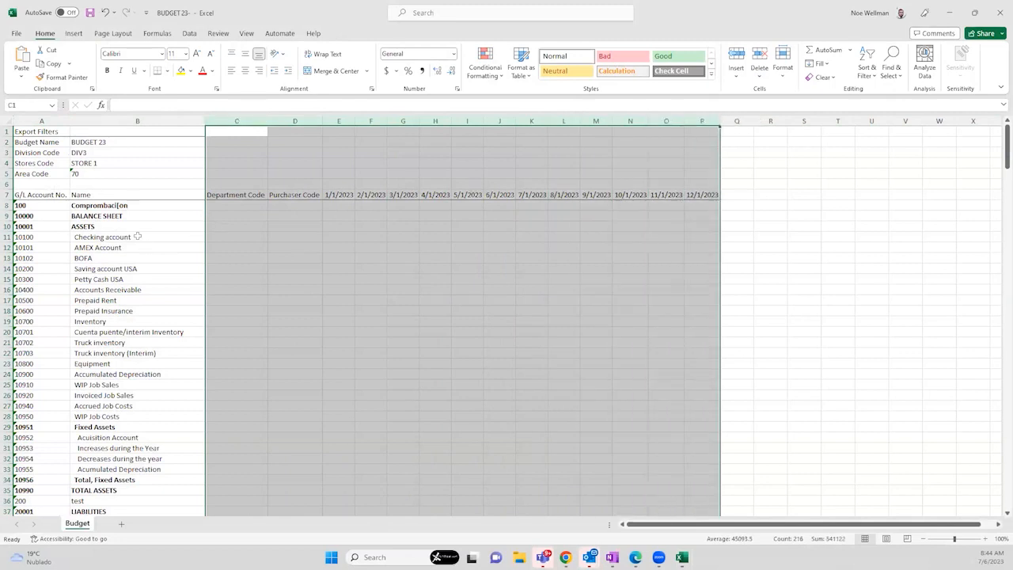
pyautogui.scroll(-10, 162, 244)
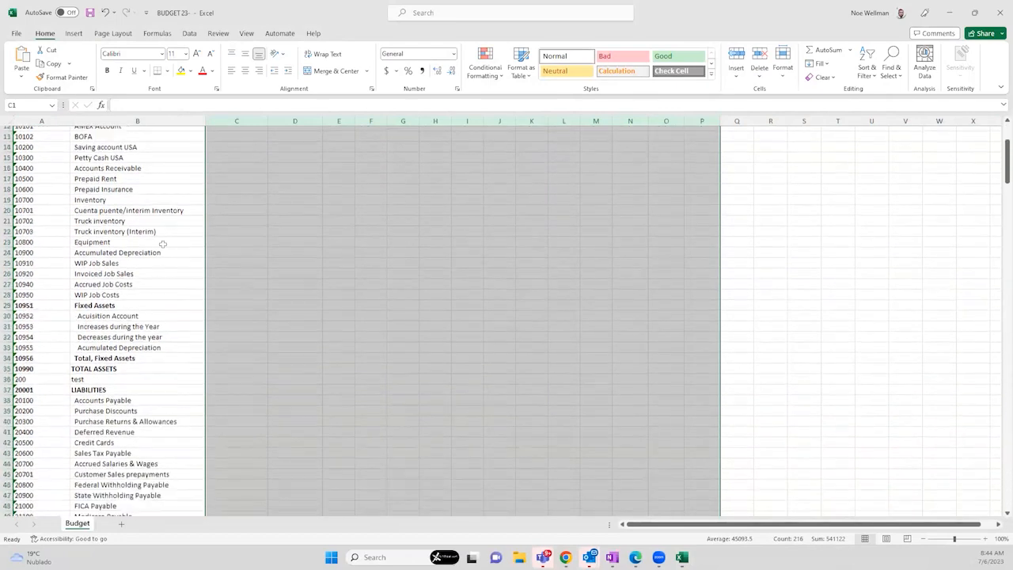
pyautogui.scroll(-11, 162, 244)
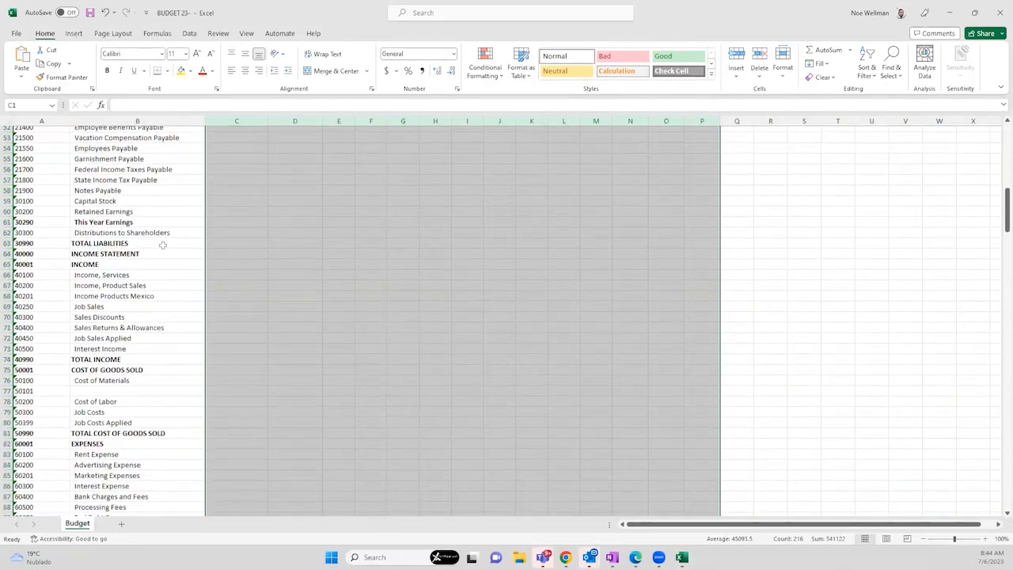
pyautogui.scroll(-1, 162, 246)
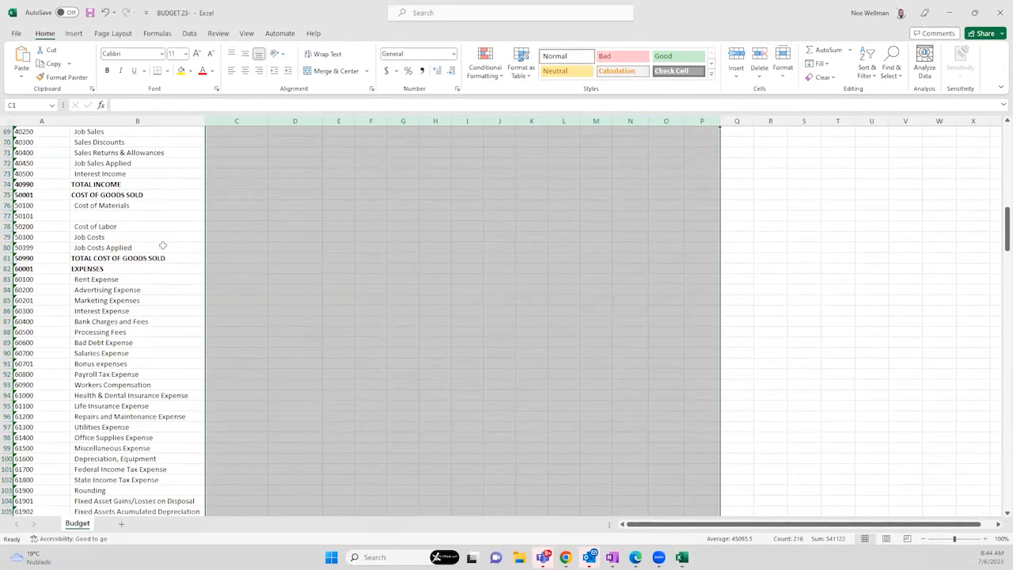
pyautogui.scroll(-3, 162, 246)
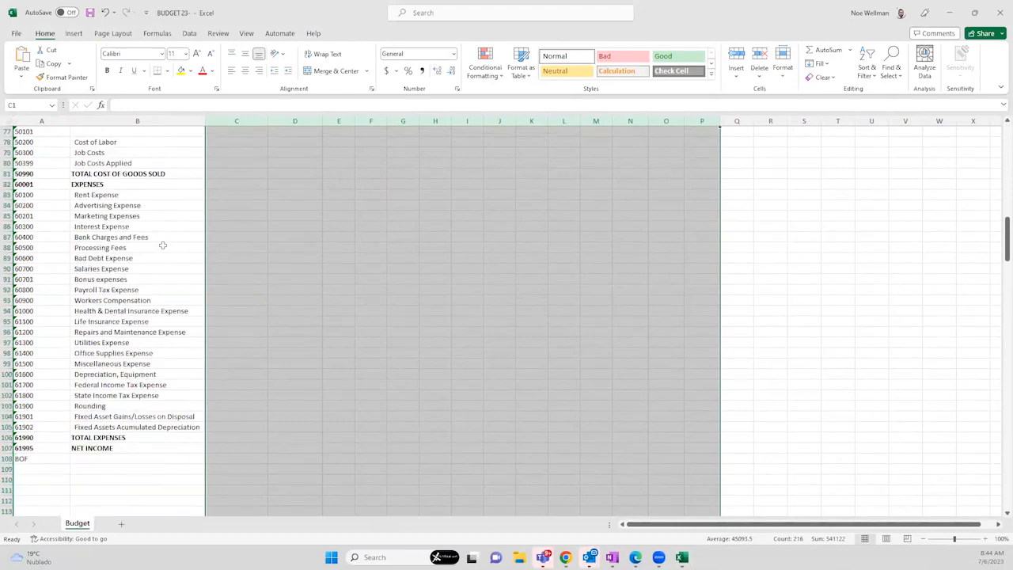
pyautogui.scroll(1, 162, 245)
pyautogui.scroll(4, 163, 245)
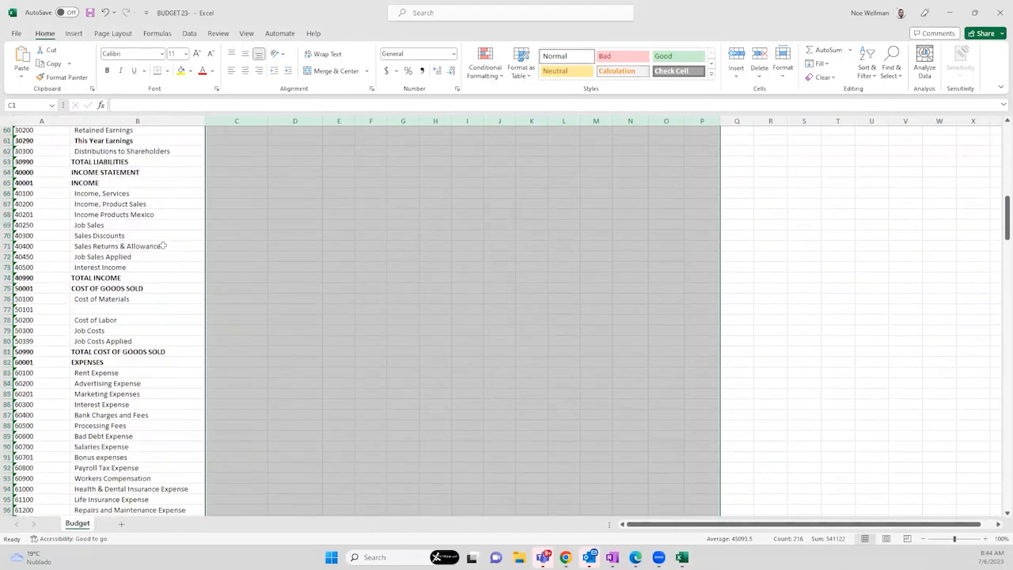
pyautogui.scroll(-1, 163, 245)
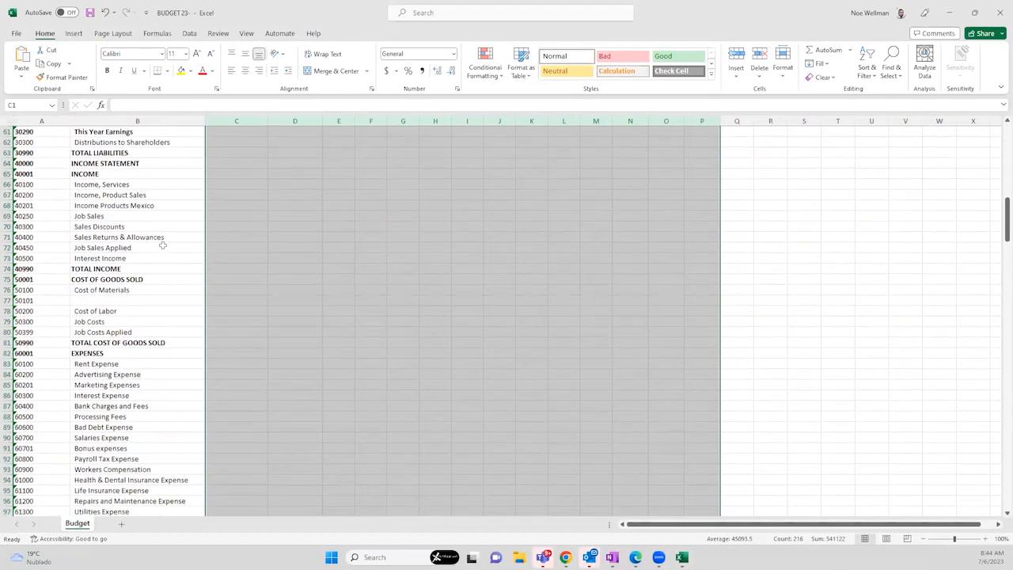
pyautogui.click(292, 194)
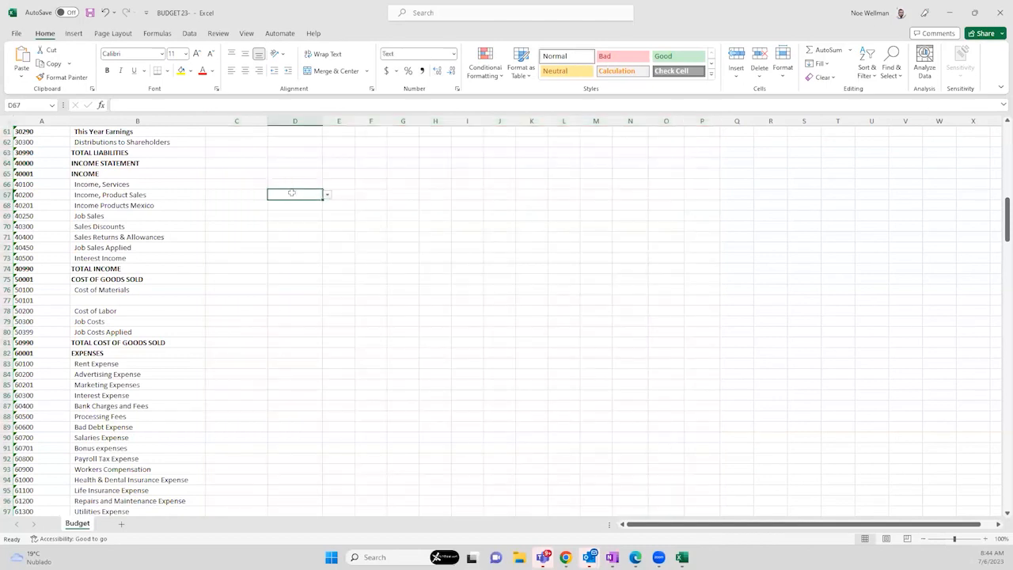
pyautogui.scroll(20, 297, 190)
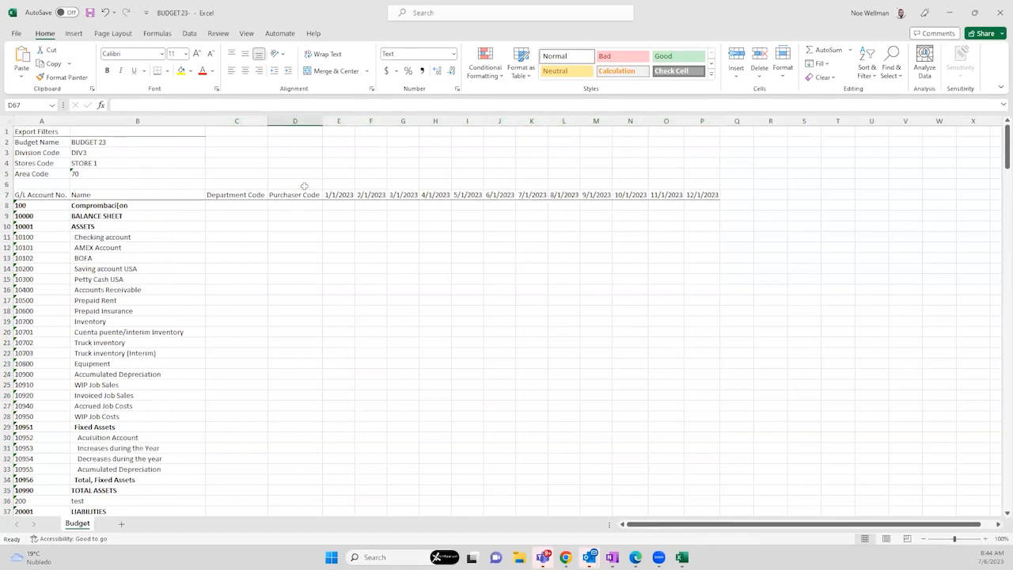
pyautogui.scroll(-5, 304, 186)
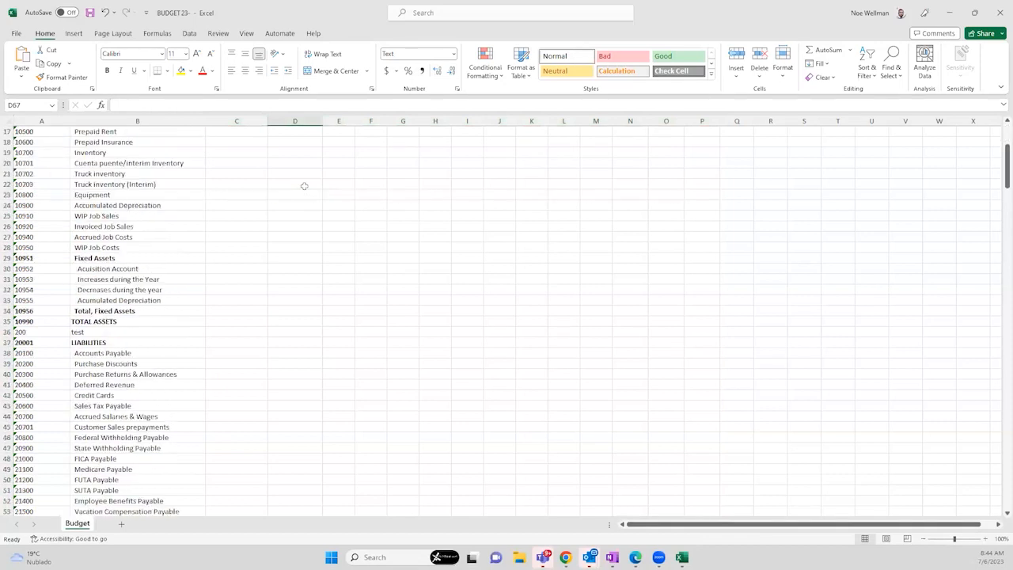
# In the 1/1/2023 column, enter 10000 for Income, Services (40100) and 30000 for Income, Product Sales (40200)
pyautogui.click(334, 120)
pyautogui.scroll(-9, 335, 224)
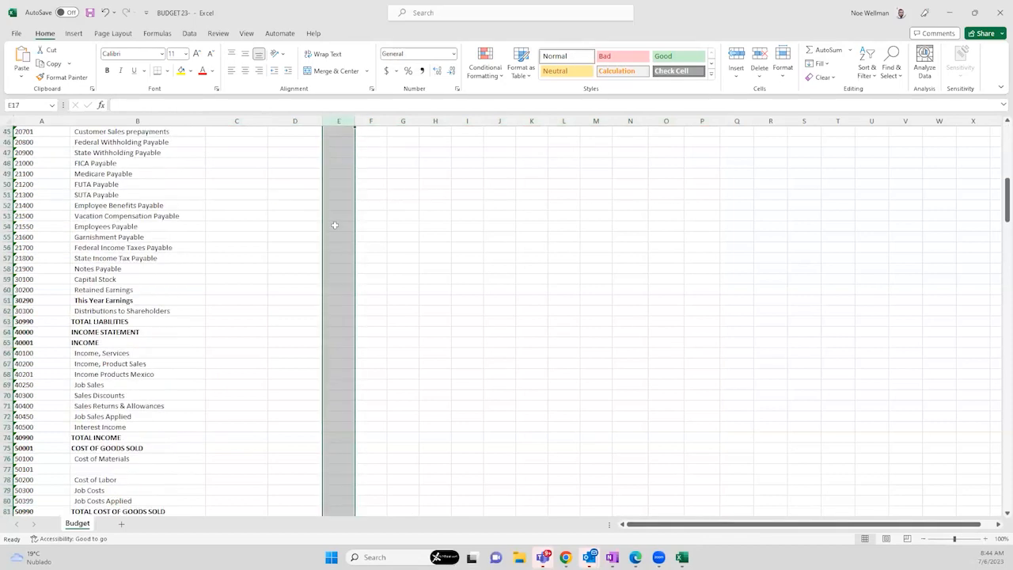
pyautogui.click(345, 354)
pyautogui.write('1000')
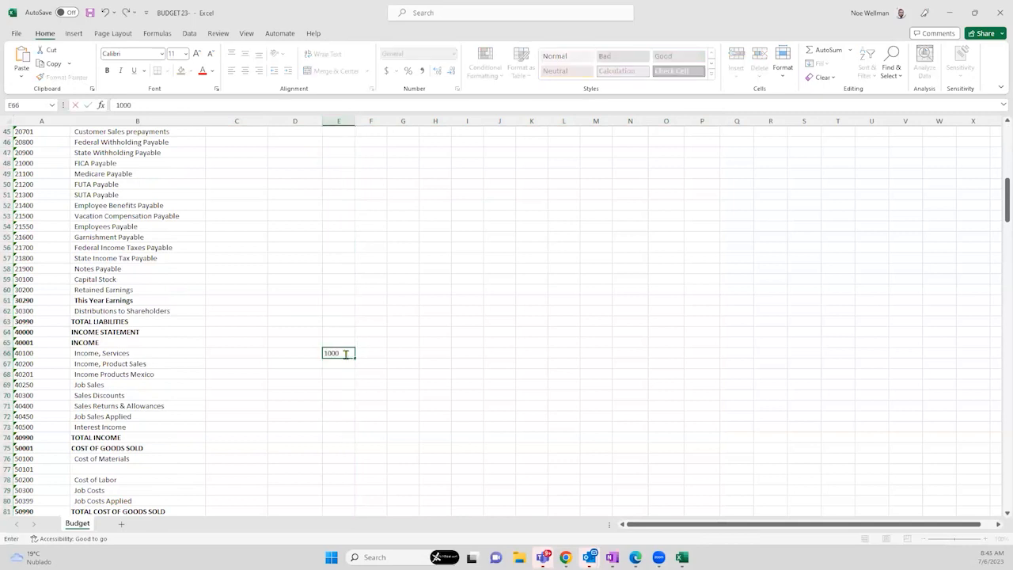
pyautogui.write('0')
pyautogui.press('Return')
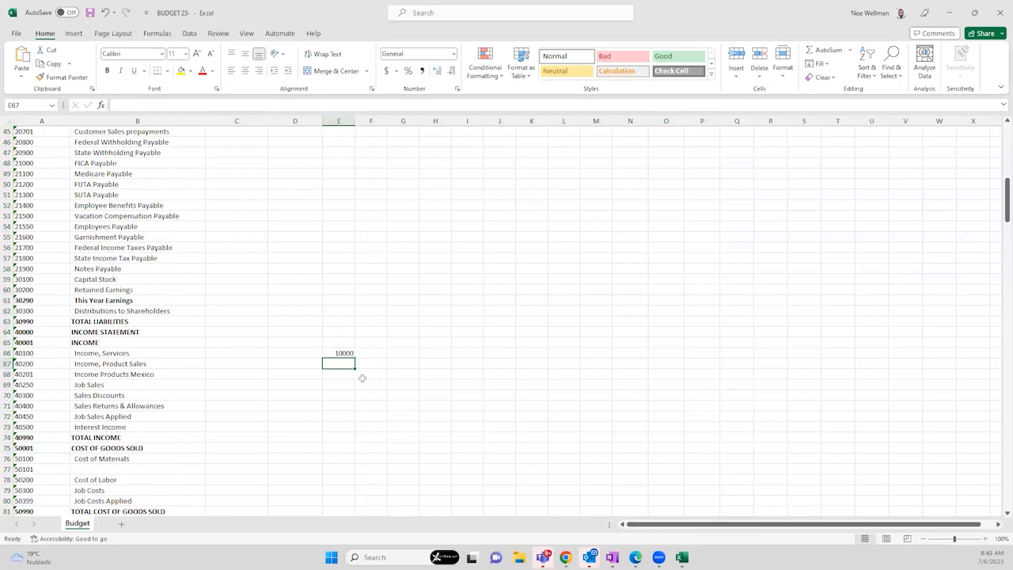
pyautogui.write('3000')
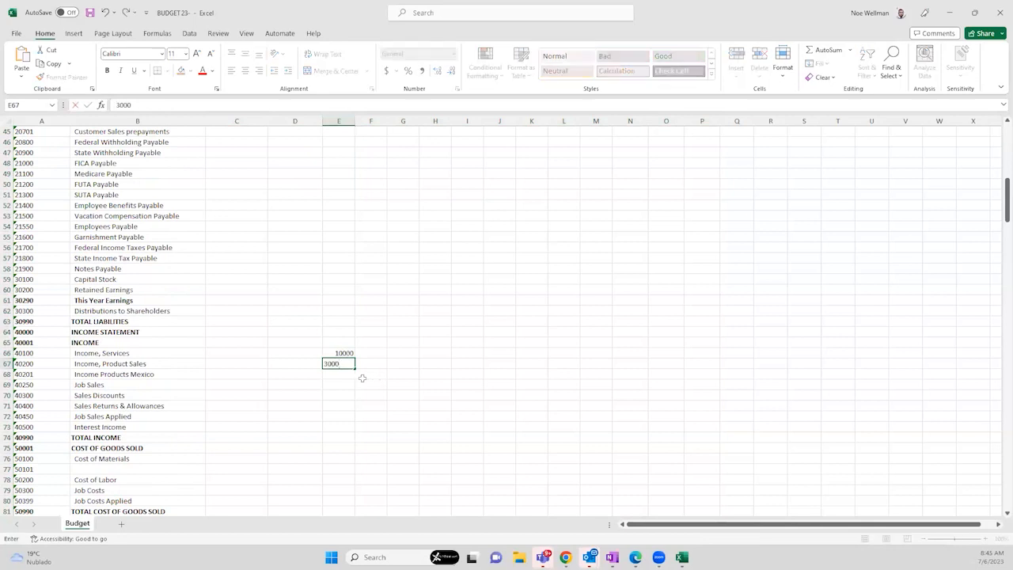
pyautogui.write('0')
pyautogui.press('Return')
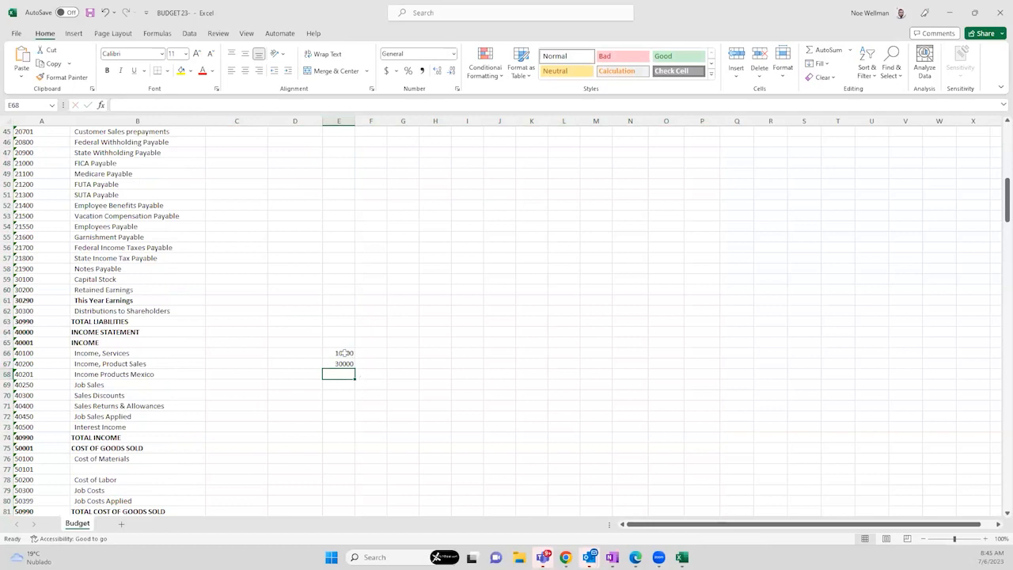
# Fill the January amounts for Income, Services and Income, Product Sales across the months through 8/1/2023
pyautogui.moveTo(344, 353); pyautogui.dragTo(346, 365)
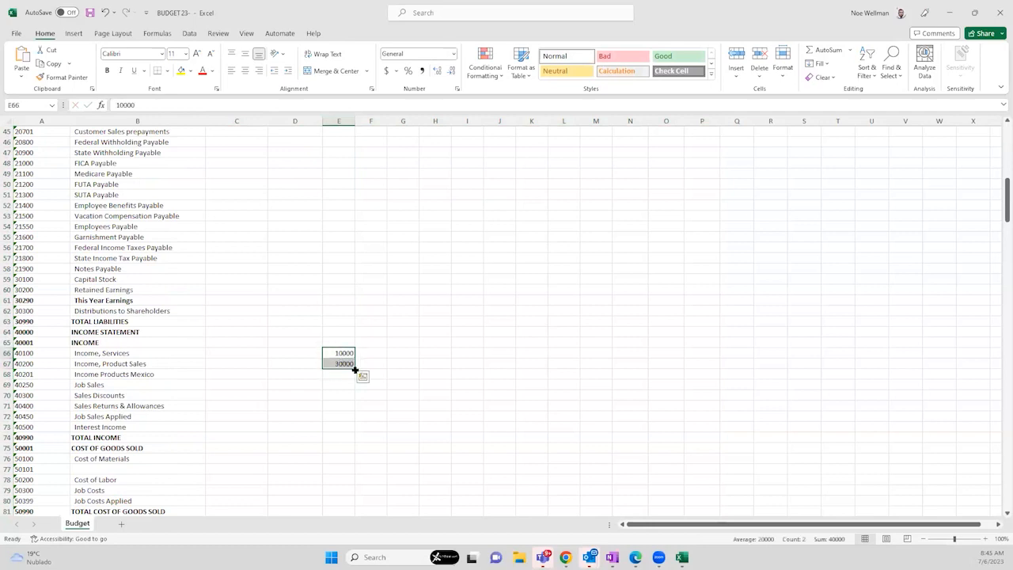
pyautogui.moveTo(464, 363); pyautogui.dragTo(582, 364)
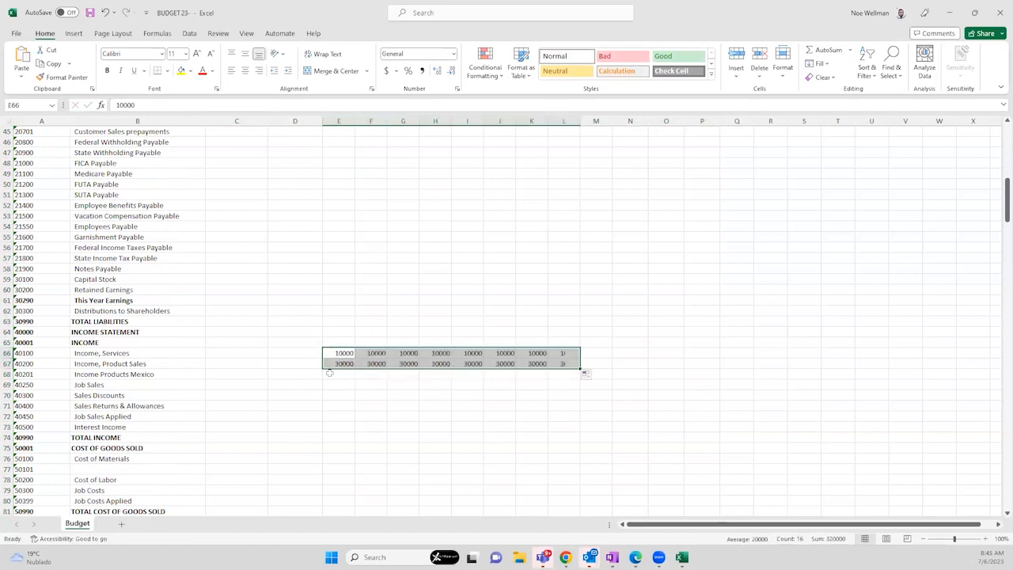
pyautogui.click(335, 374)
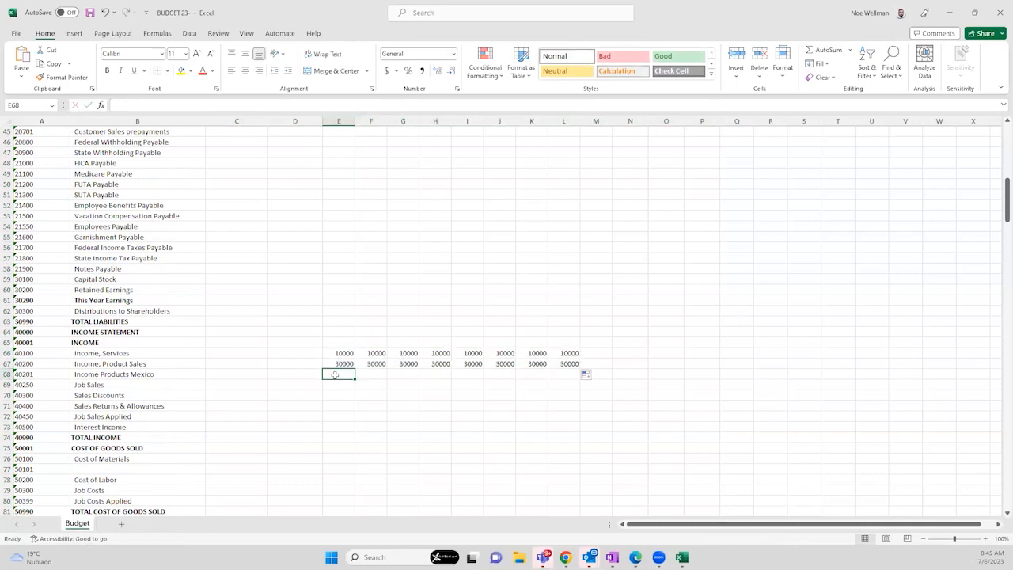
# Enter 1000 for Income Products Mexico (40201) in the 1/1/2023 column
pyautogui.write('1')
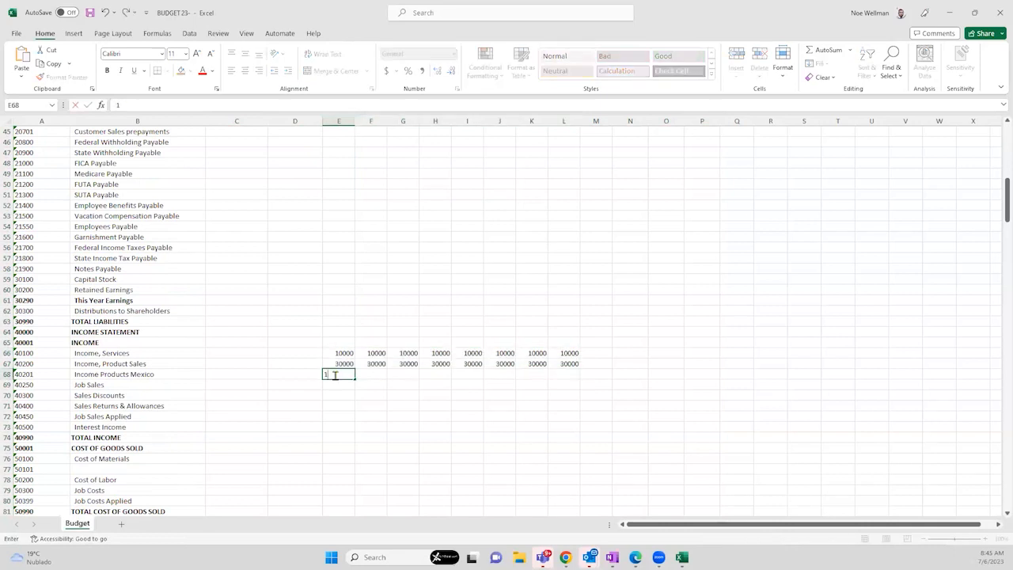
pyautogui.write('000')
pyautogui.click(363, 412)
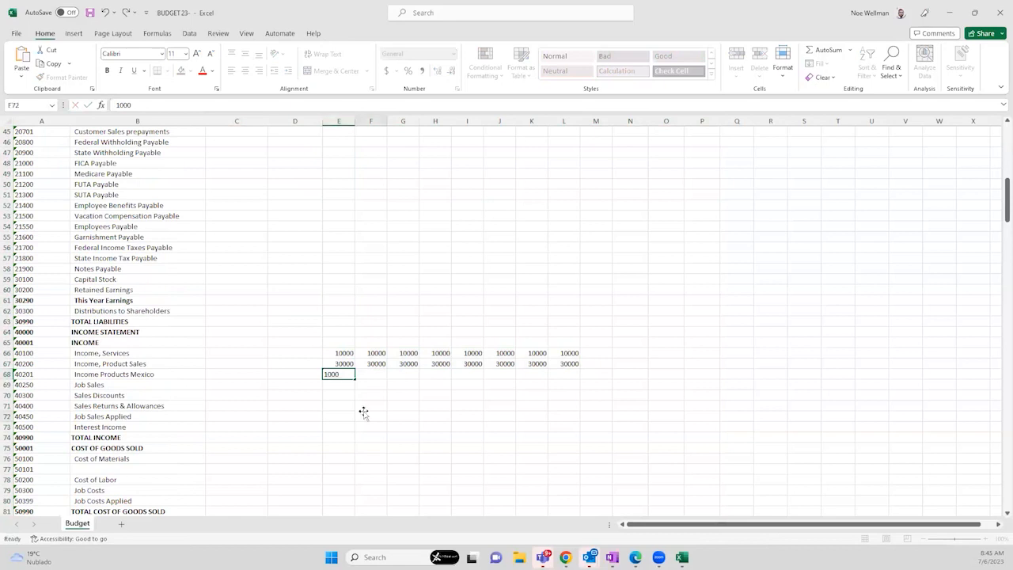
pyautogui.click(341, 377)
pyautogui.doubleClick(355, 380)
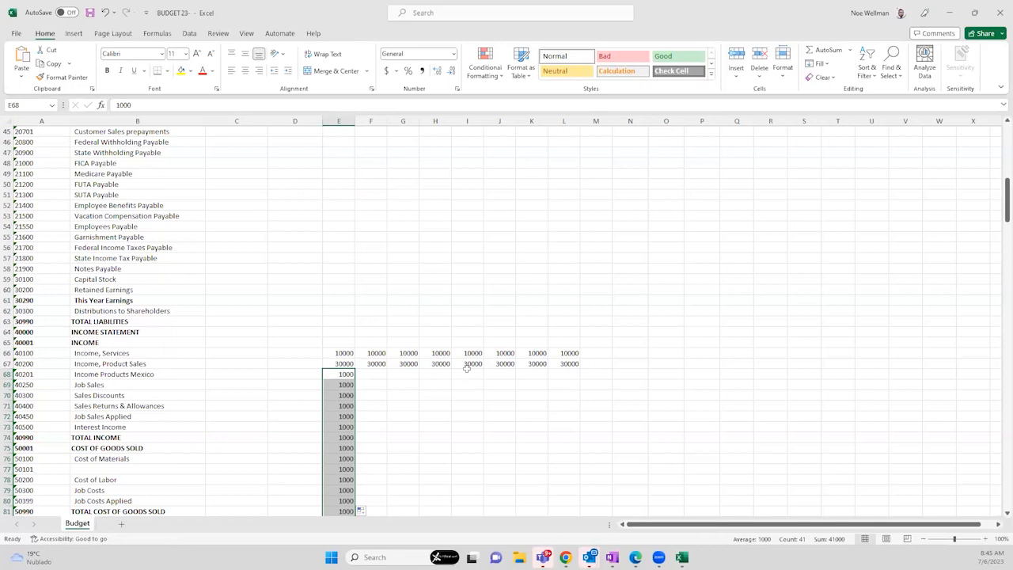
pyautogui.scroll(-8, 445, 332)
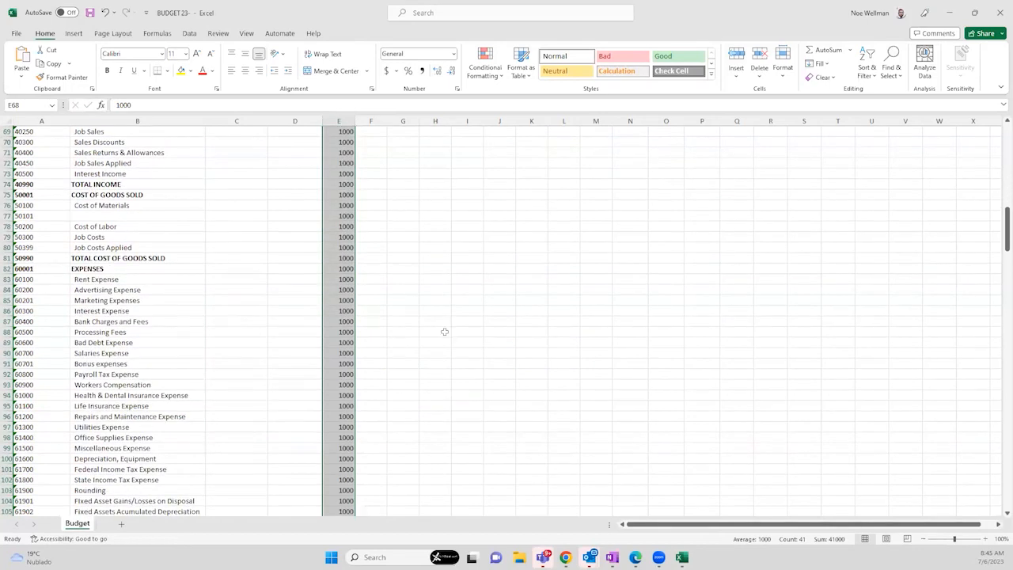
pyautogui.hotkey('ctrl', 'z')
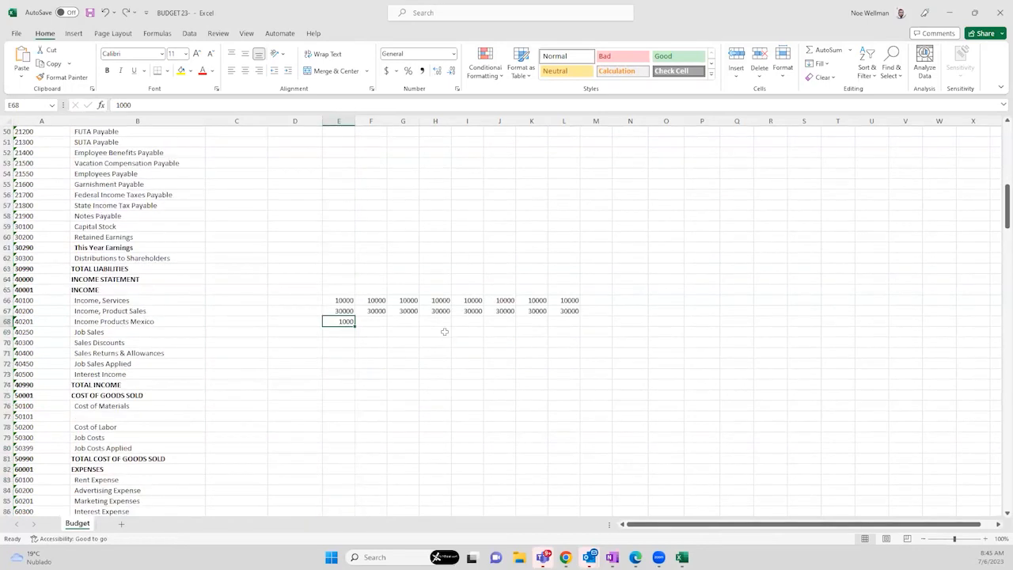
# Fill the January amount for Income Products Mexico across the months through 8/1/2023
pyautogui.moveTo(355, 325); pyautogui.dragTo(570, 330)
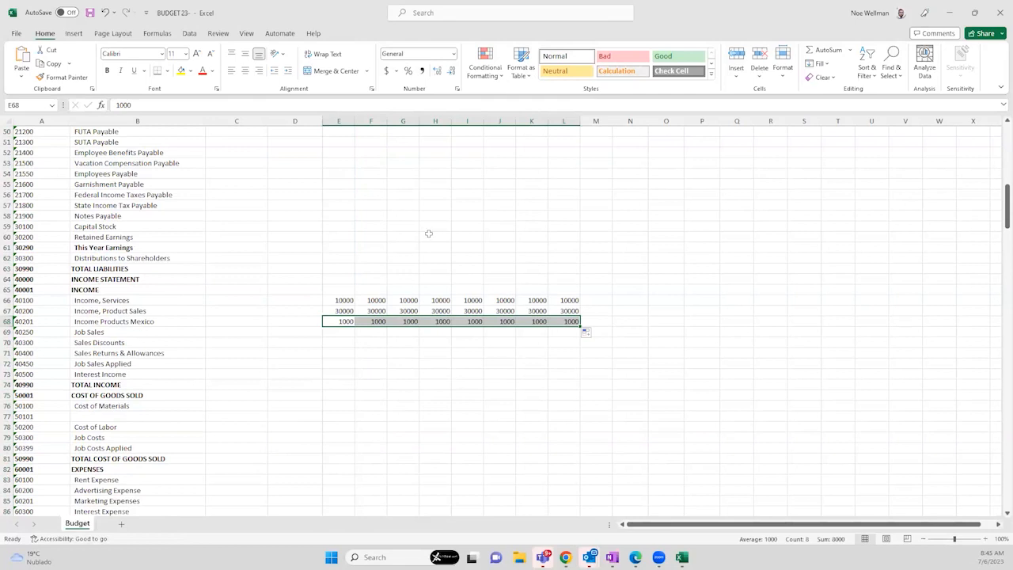
pyautogui.scroll(3, 429, 234)
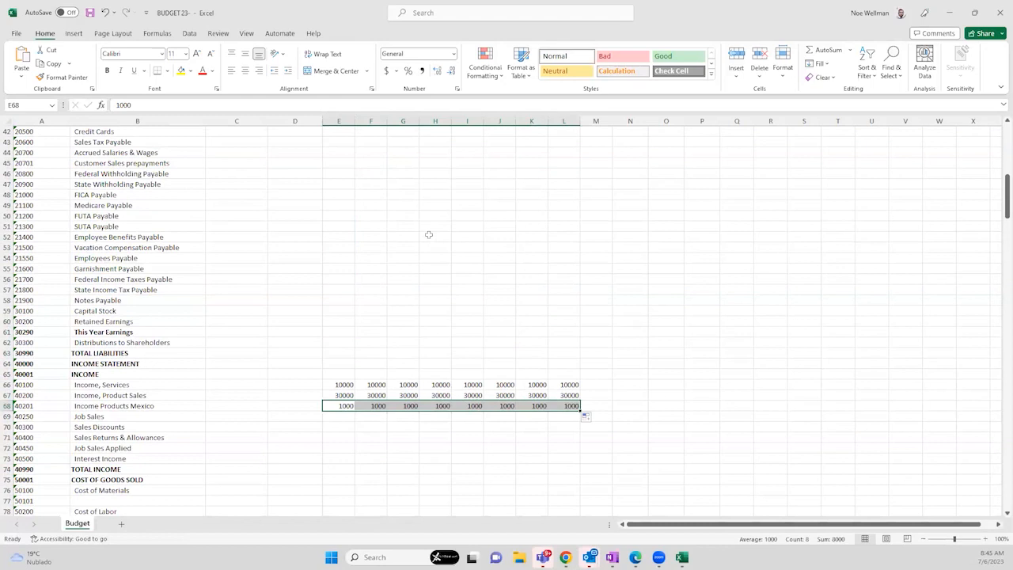
# Enter 11000 for Rent Expense (60100) in the 1/1/2023 column and fill it across the months through 7/1/2023
pyautogui.scroll(-9, 376, 332)
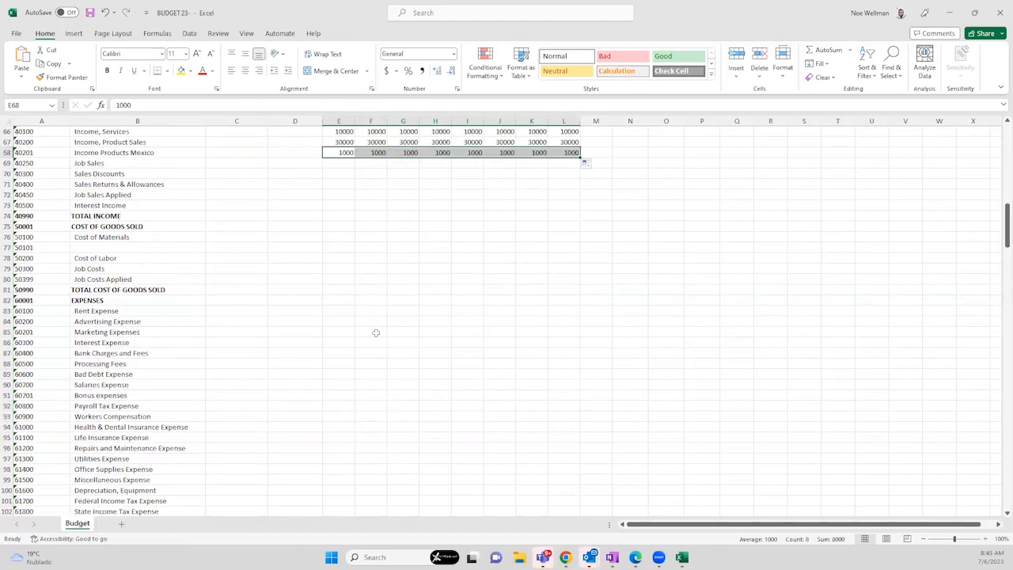
pyautogui.click(337, 268)
pyautogui.write('1100')
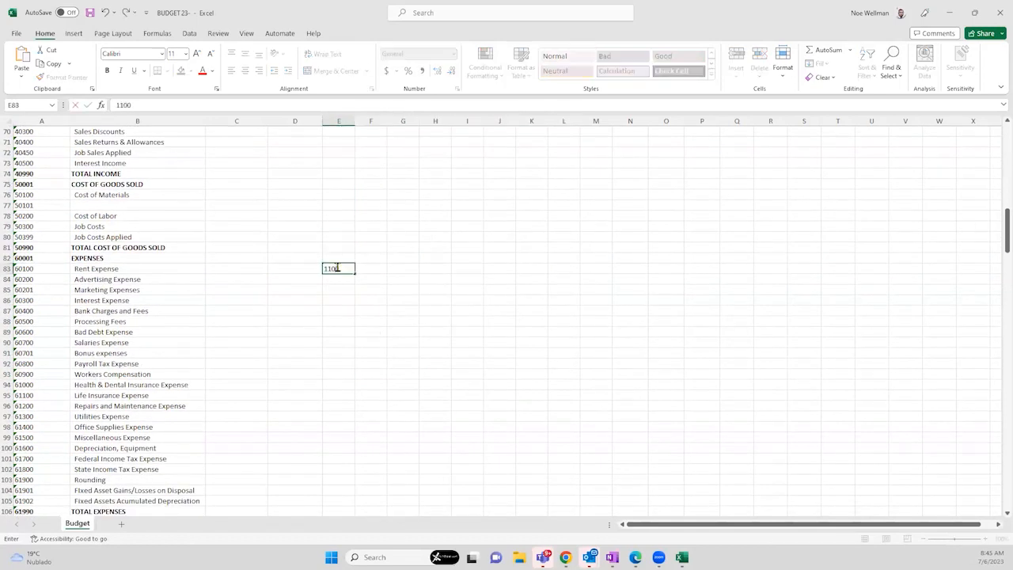
pyautogui.write('0')
pyautogui.press('Return')
pyautogui.click(337, 267)
pyautogui.moveTo(355, 273); pyautogui.dragTo(550, 275)
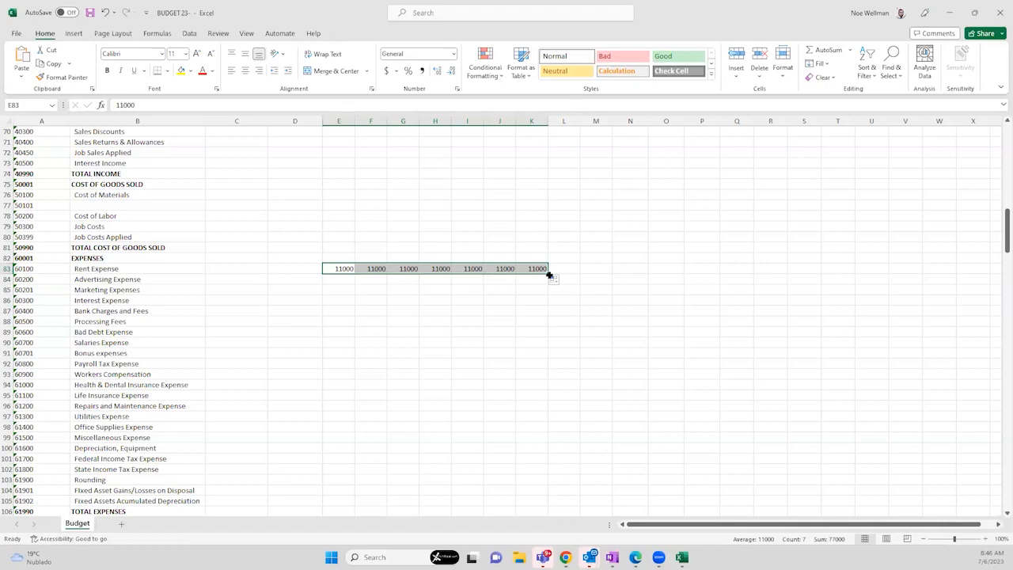
# Save the budget workbook and close Excel to return to the BUDGET 23 page in Business Central
pyautogui.click(90, 13)
pyautogui.click(995, 14)
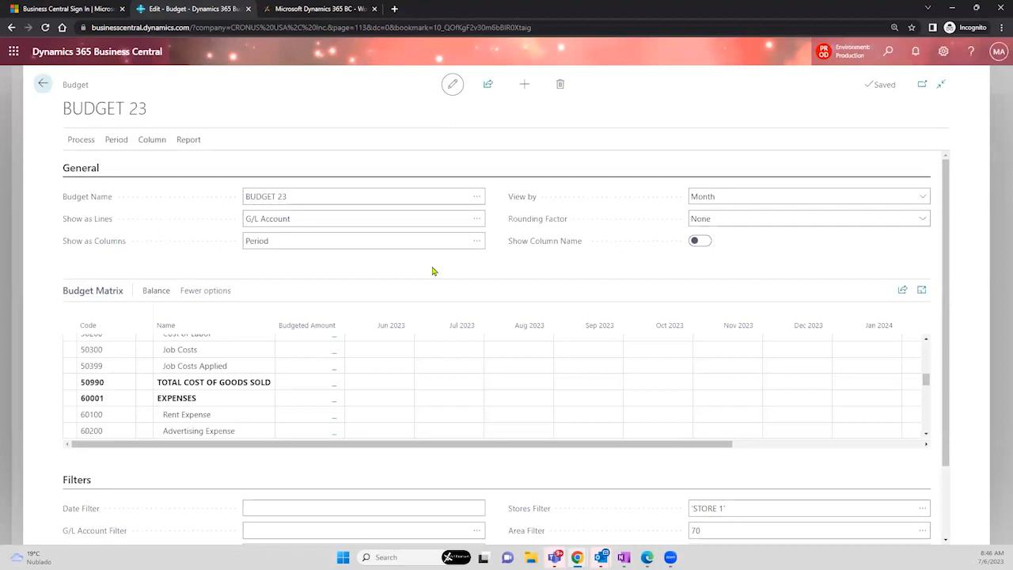
# Import the BUDGET 23- workbook from the Downloads folder into budget BUDGET 23 with the Replace entries option, confirming the replacement
pyautogui.click(79, 142)
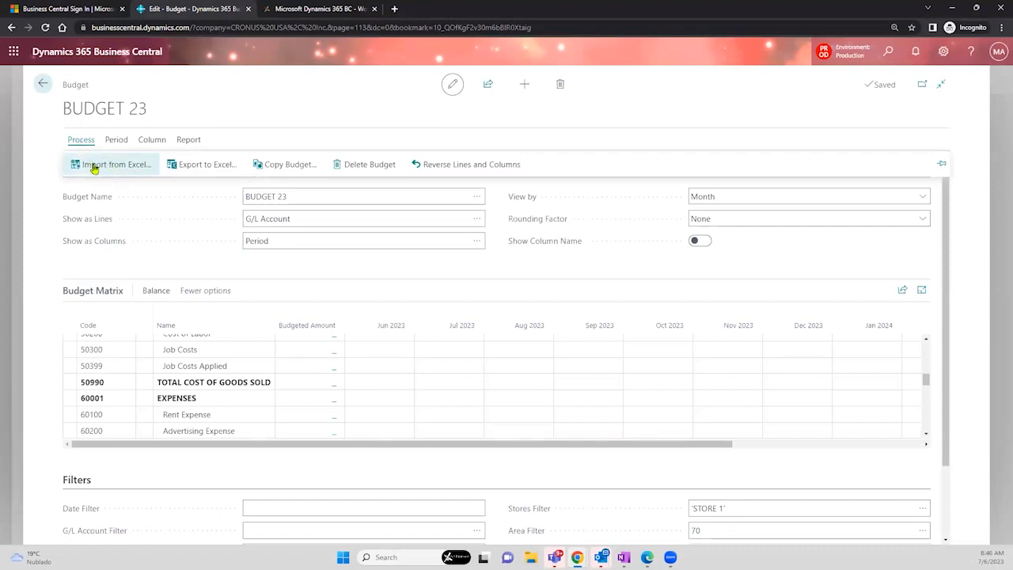
pyautogui.click(94, 165)
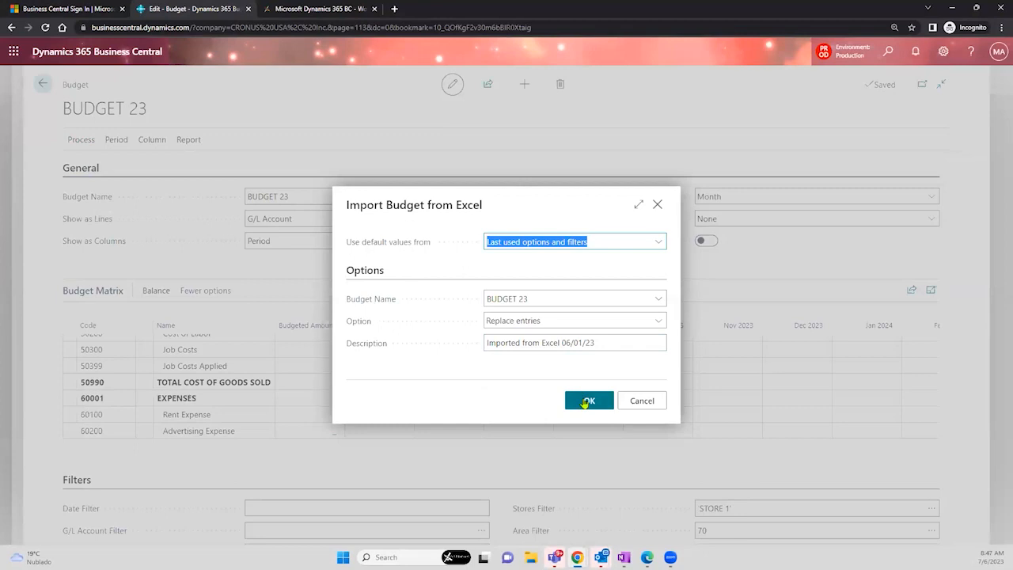
pyautogui.click(585, 402)
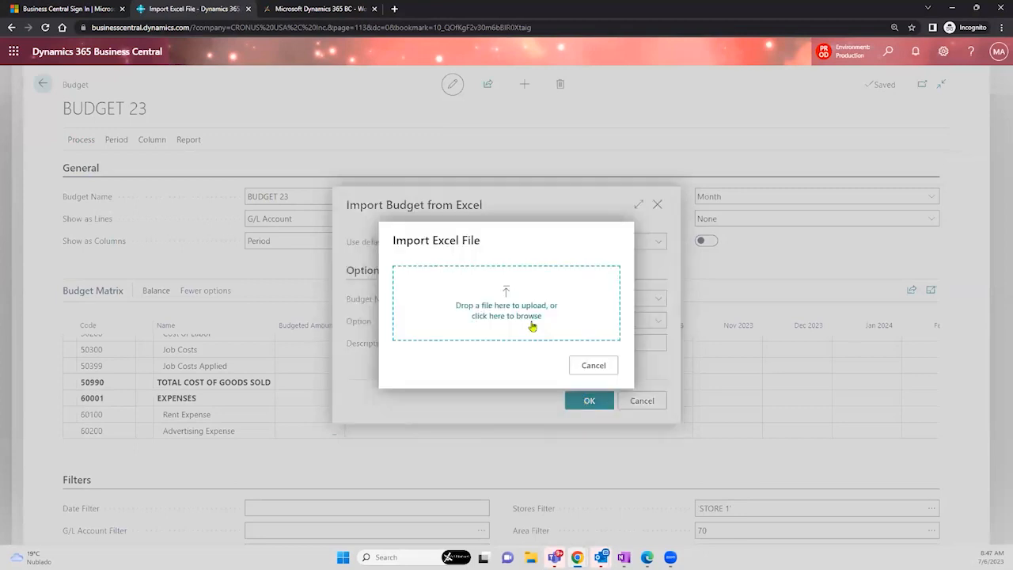
pyautogui.click(534, 319)
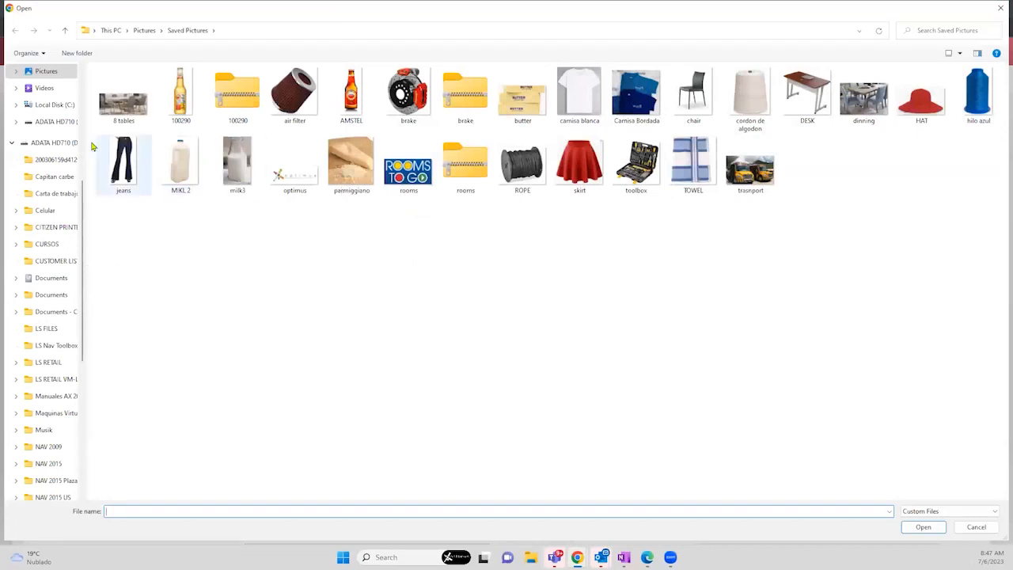
pyautogui.moveTo(82, 188); pyautogui.dragTo(82, 76)
pyautogui.click(45, 111)
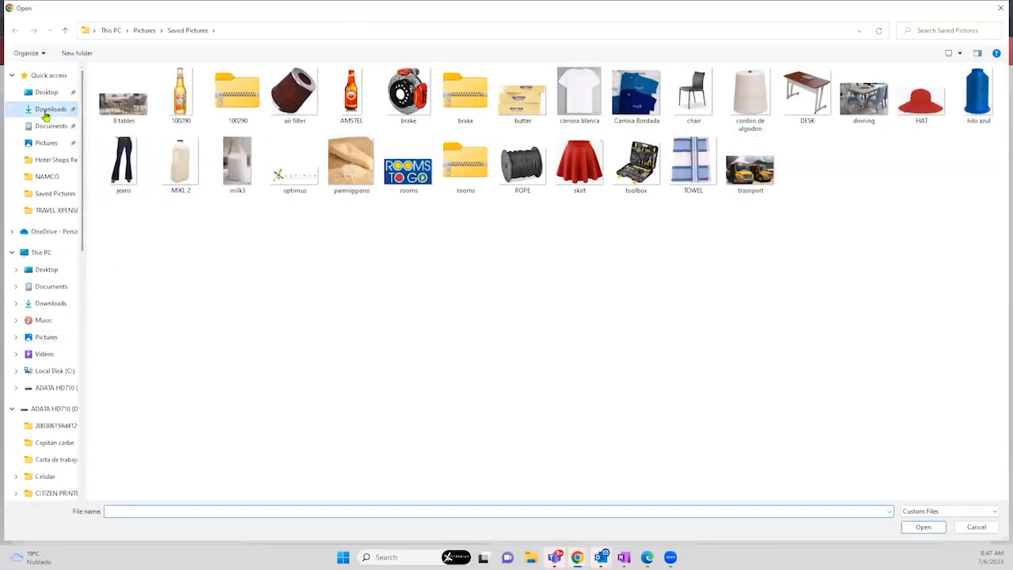
pyautogui.click(134, 101)
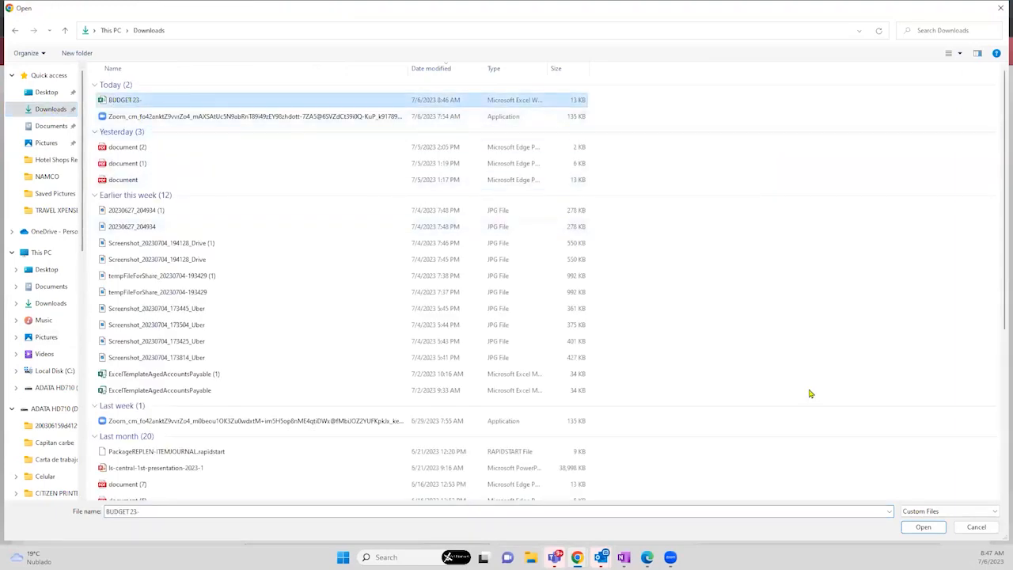
pyautogui.click(920, 528)
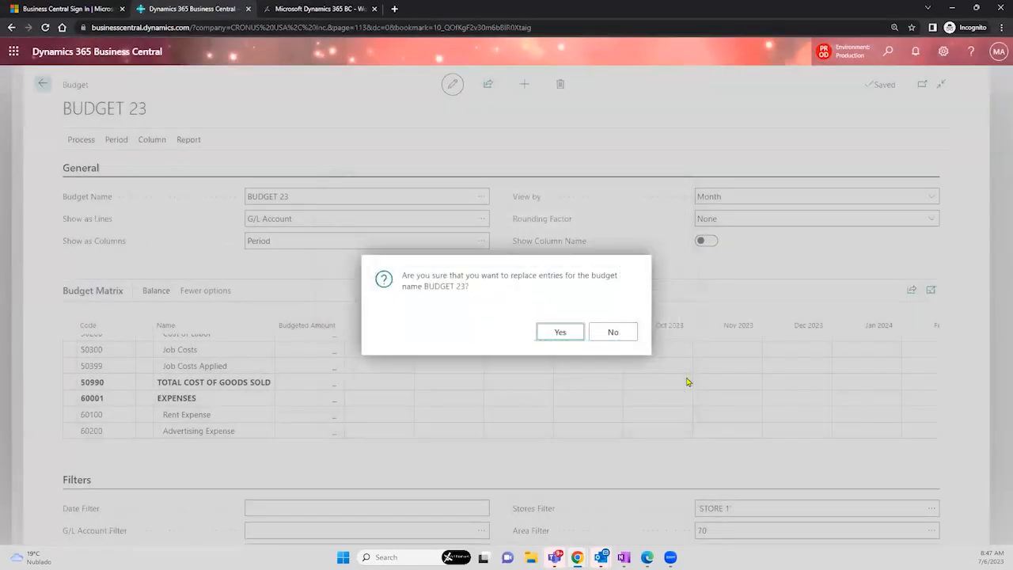
pyautogui.click(562, 332)
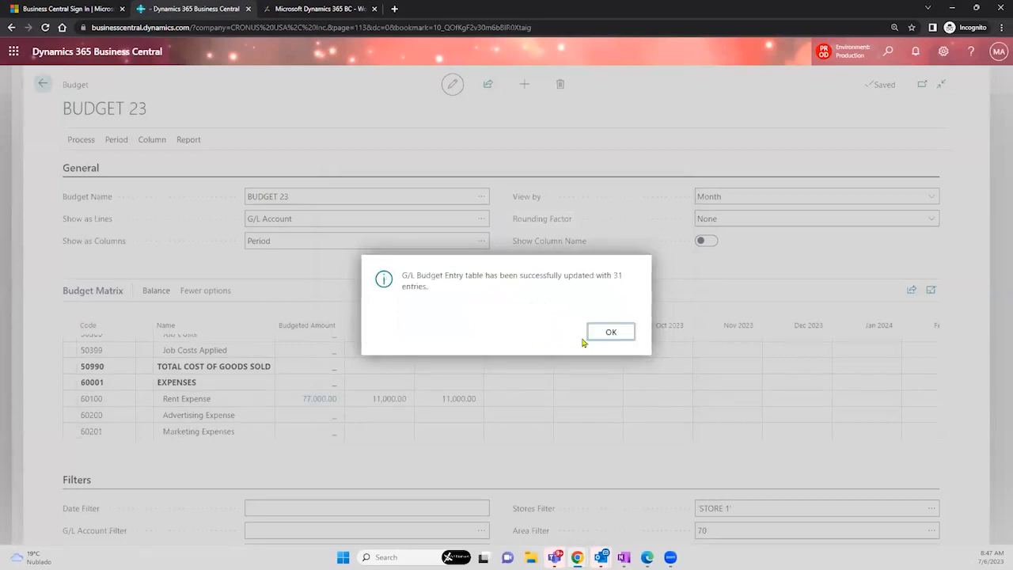
pyautogui.click(605, 334)
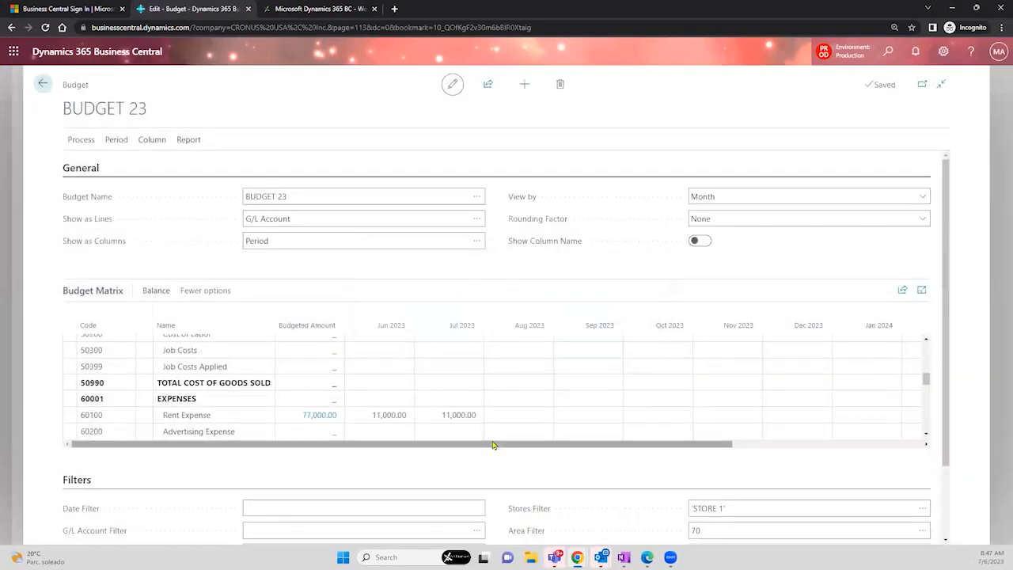
# Set the budget's date filter to 01/01/23..06/01/23, ending at the work date
pyautogui.click(263, 509)
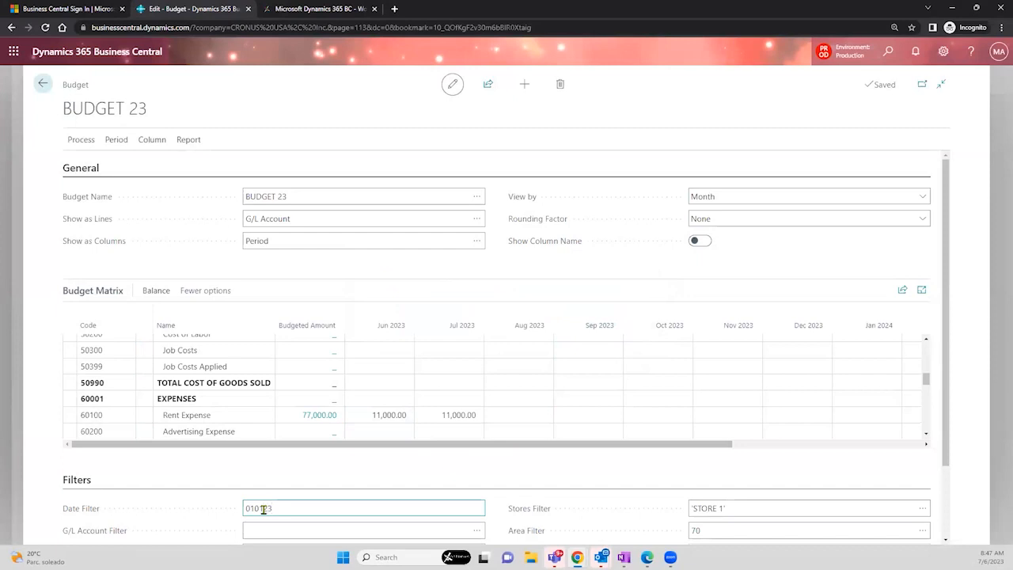
pyautogui.write('010123..w')
pyautogui.press('Tab')
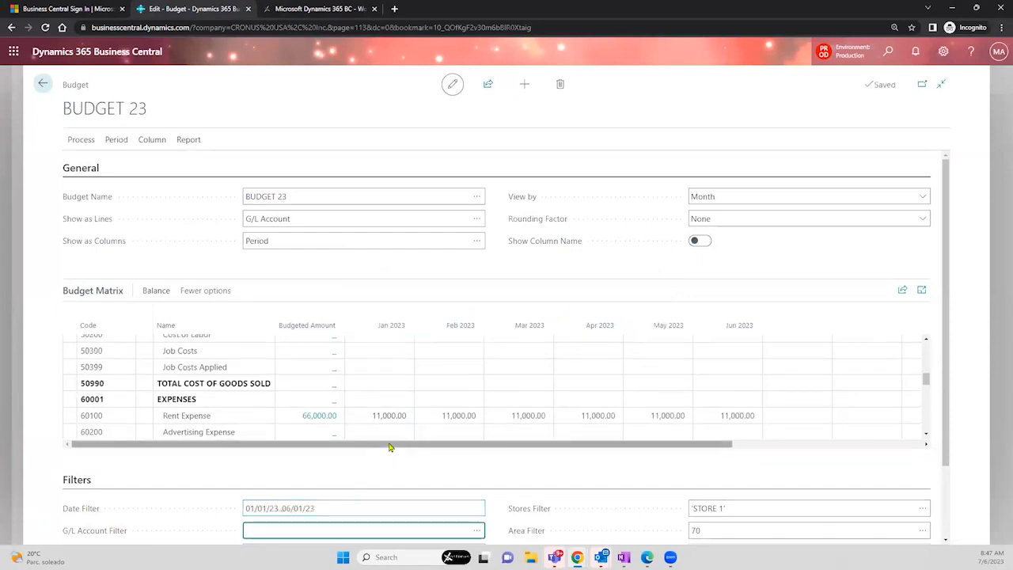
# Examine the monthly Rent Expense amounts in the budget matrix and the budget reports on offer
pyautogui.click(313, 445)
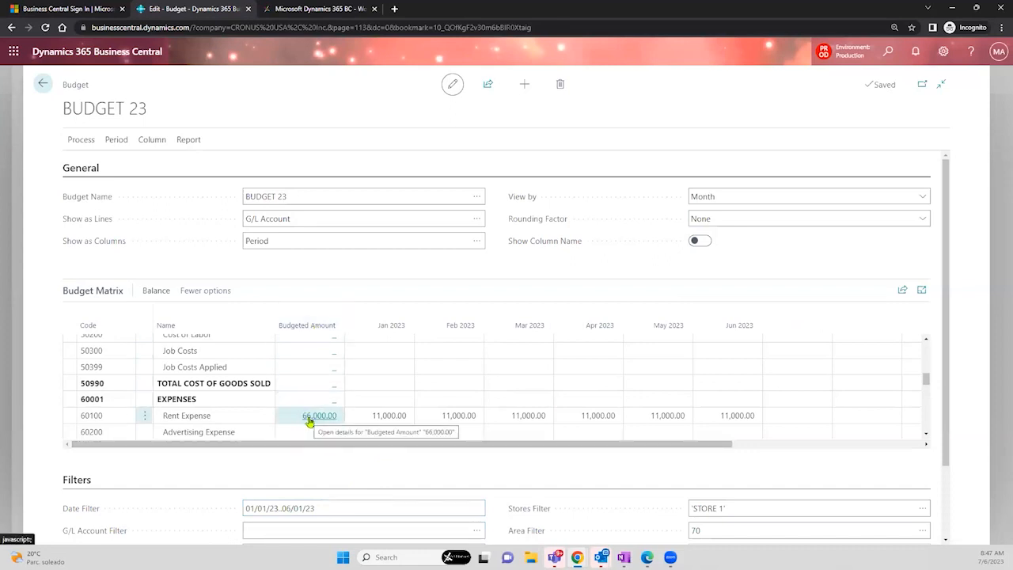
pyautogui.click(380, 418)
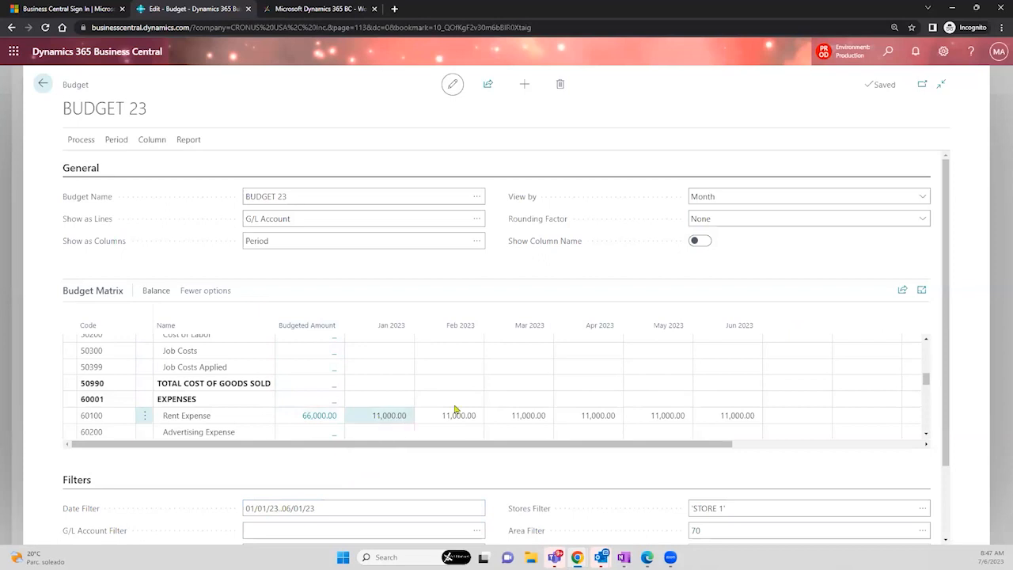
pyautogui.click(380, 399)
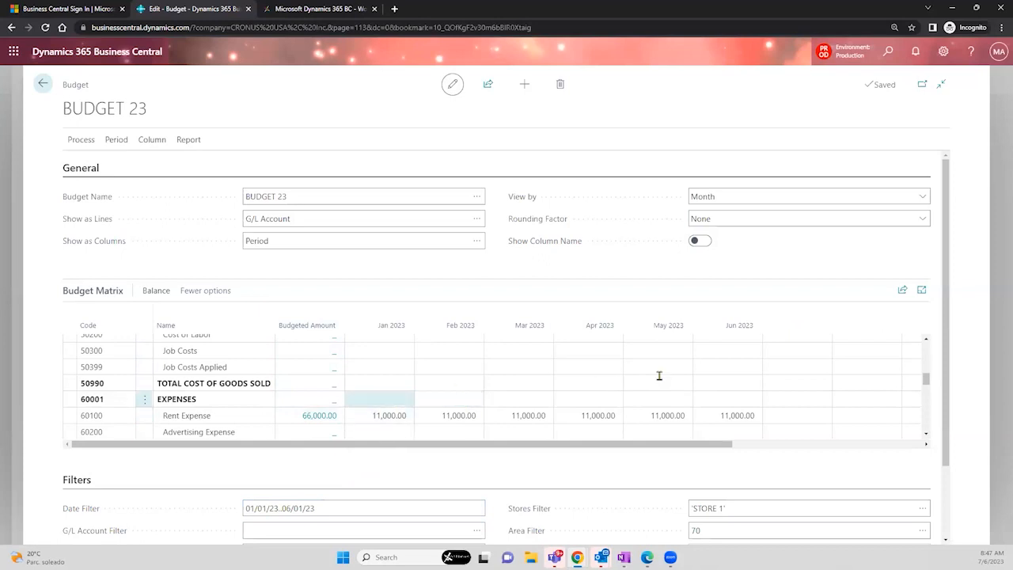
pyautogui.click(724, 415)
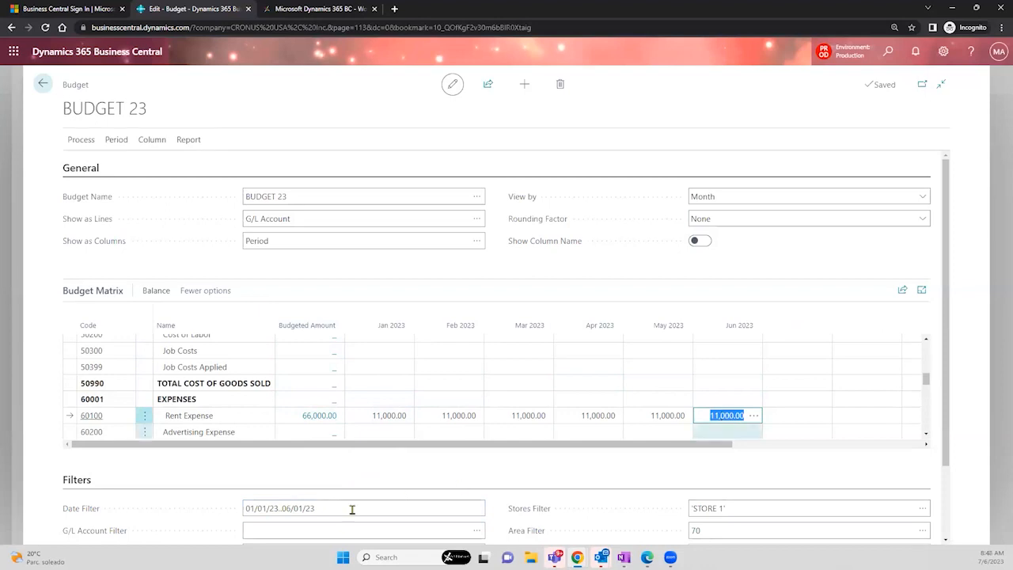
pyautogui.click(278, 509)
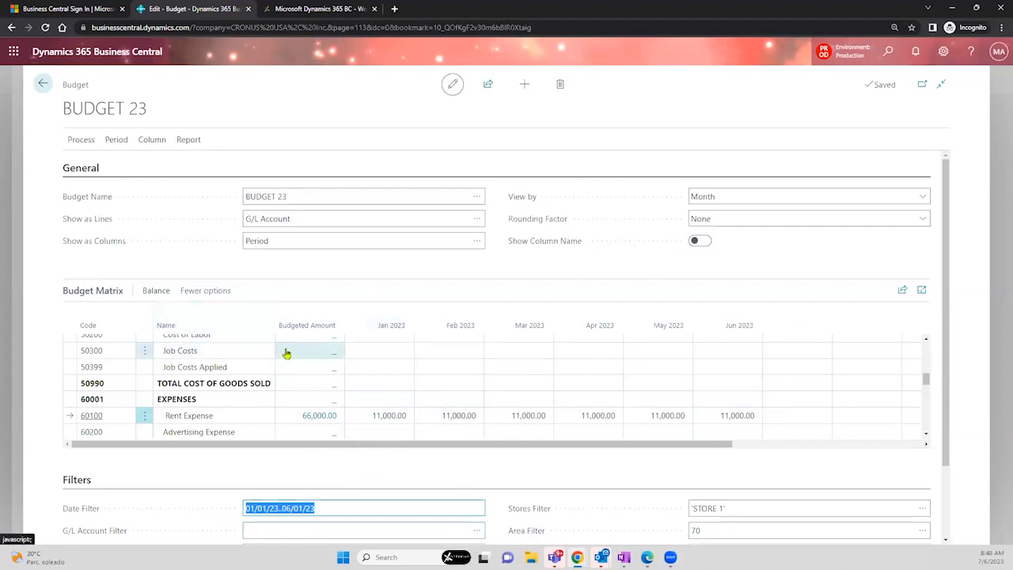
pyautogui.click(187, 140)
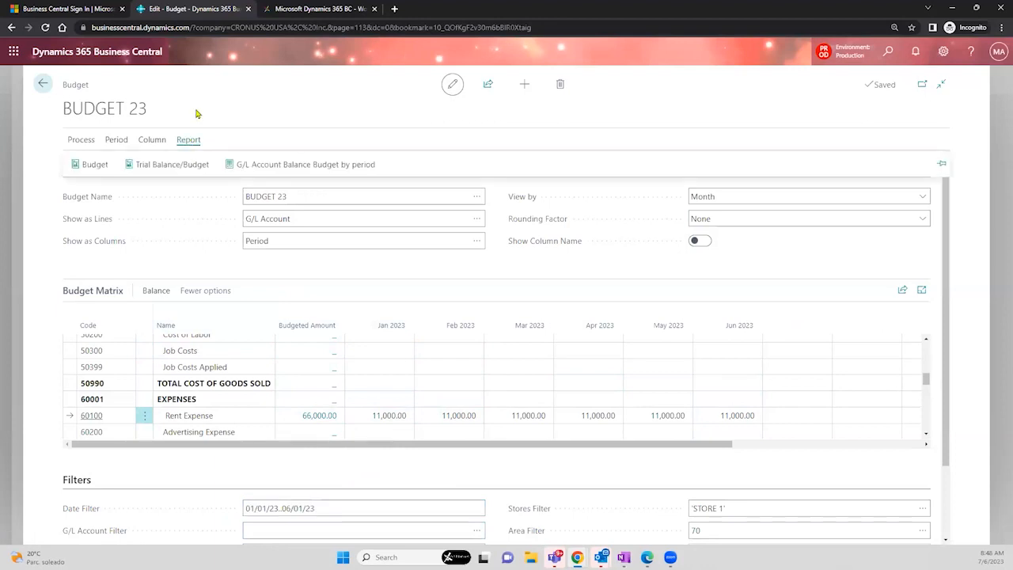
pyautogui.click(192, 104)
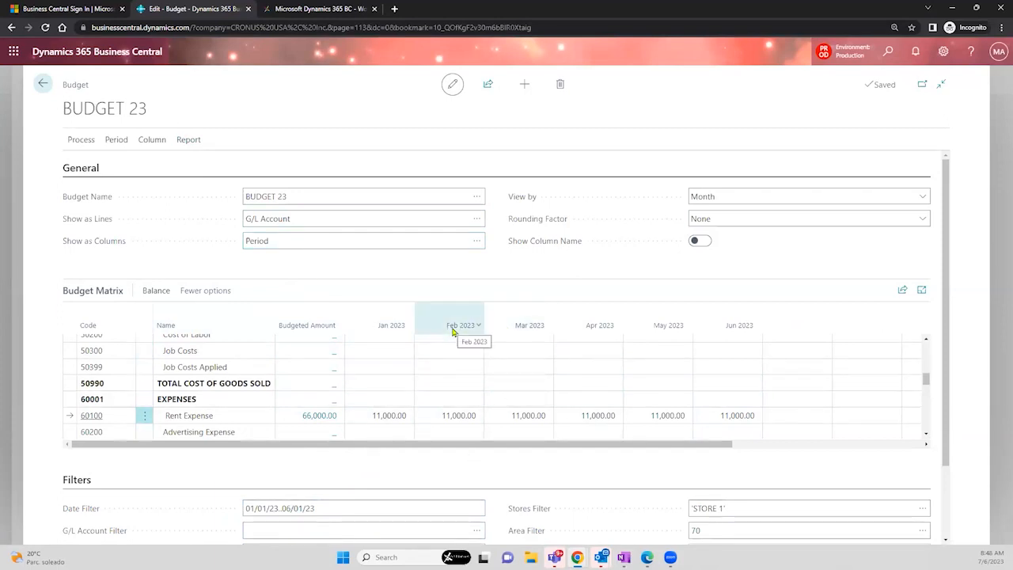
# Leave the budget pages for the home page, search for "financial report" and open the Financial Reports list
pyautogui.click(48, 94)
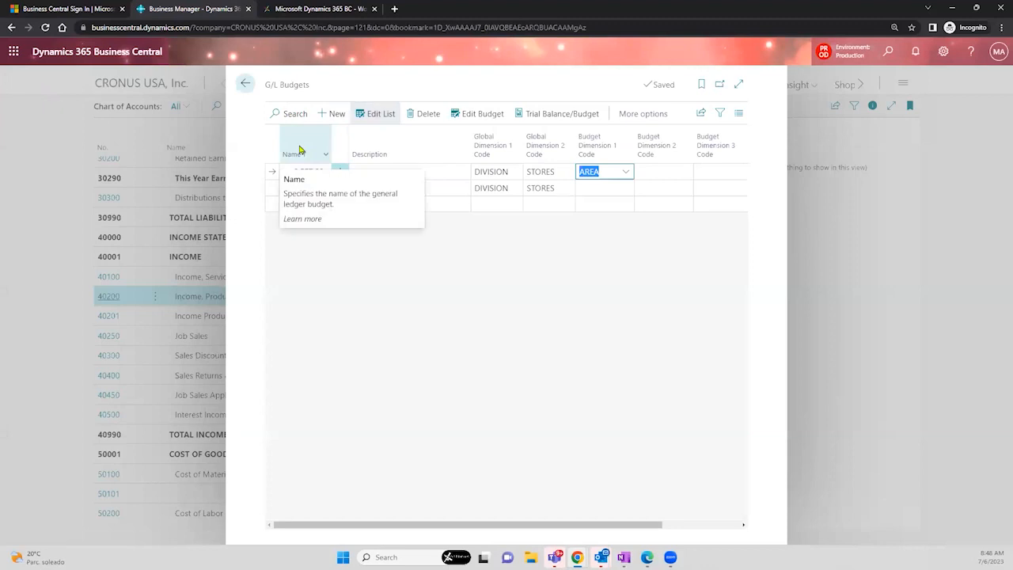
pyautogui.click(246, 85)
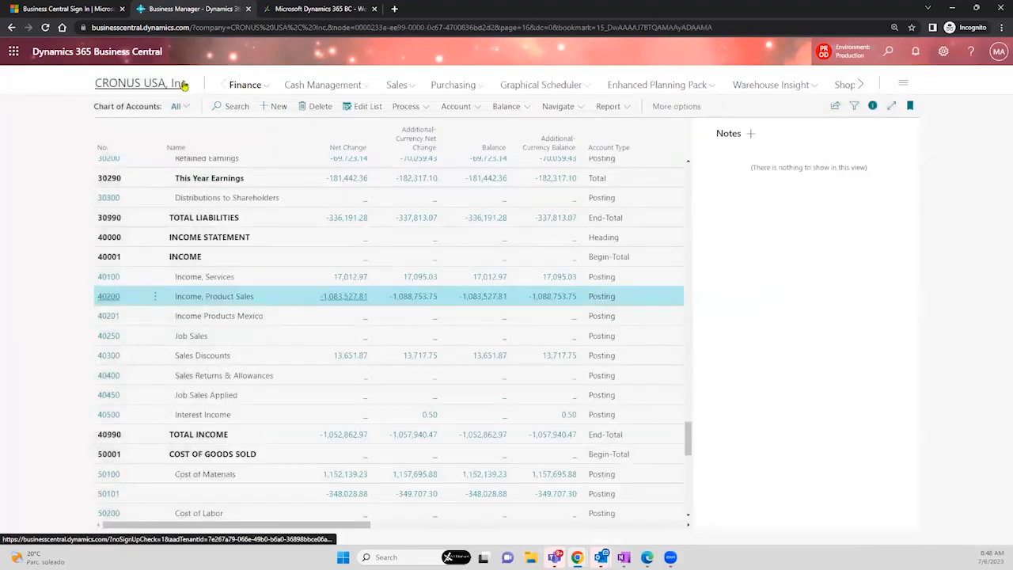
pyautogui.click(183, 85)
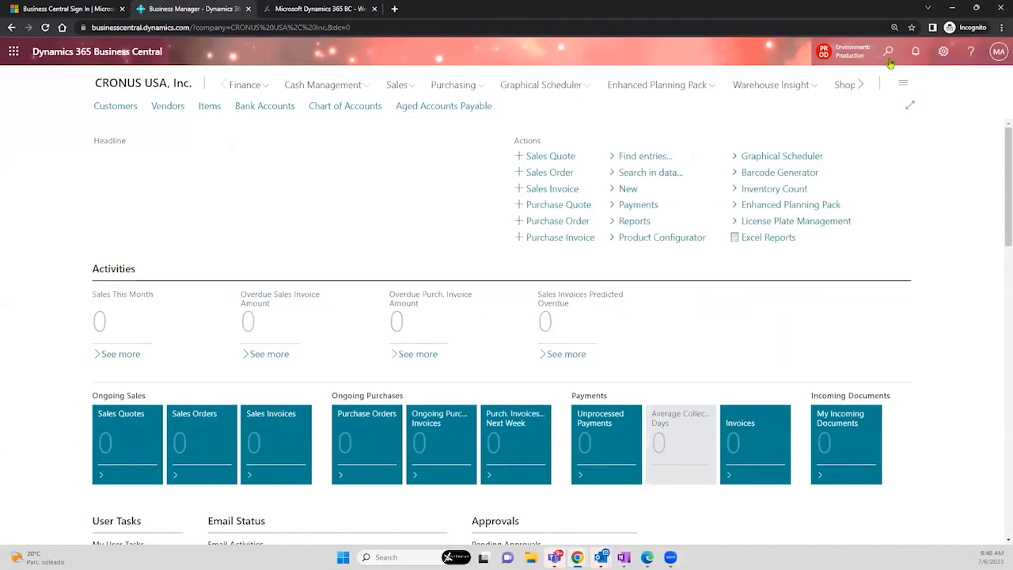
pyautogui.click(889, 55)
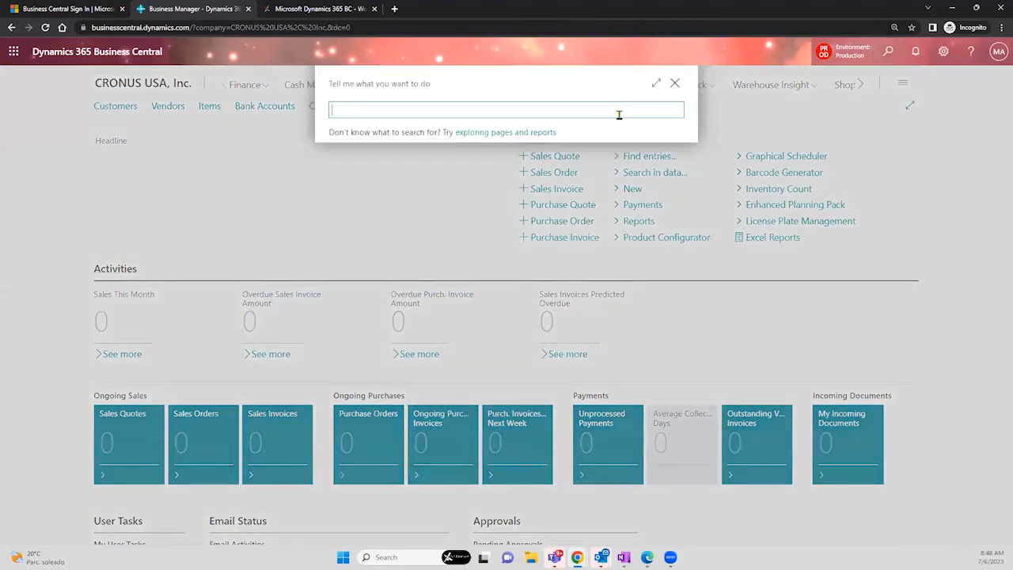
pyautogui.write('financial report')
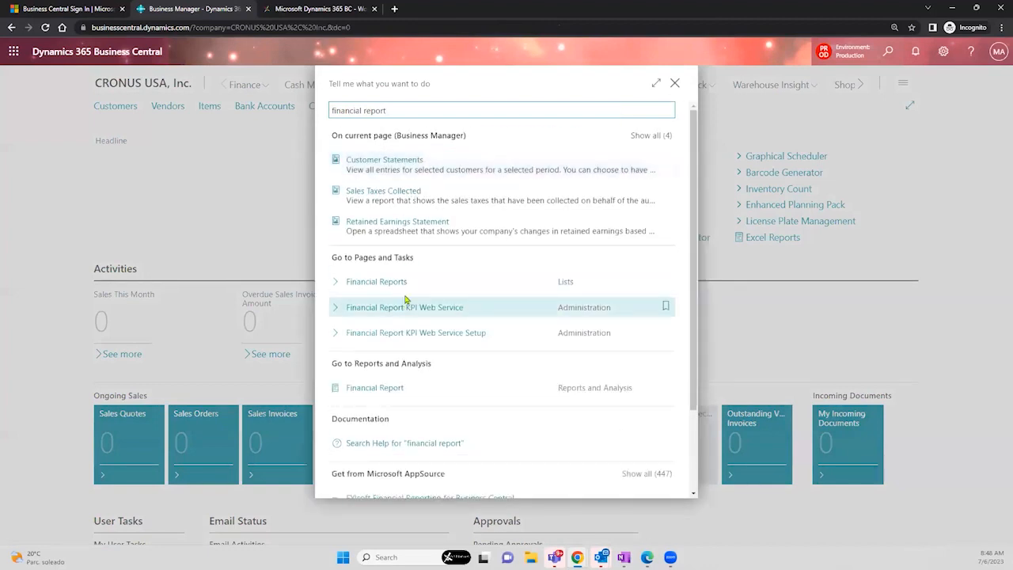
pyautogui.click(403, 287)
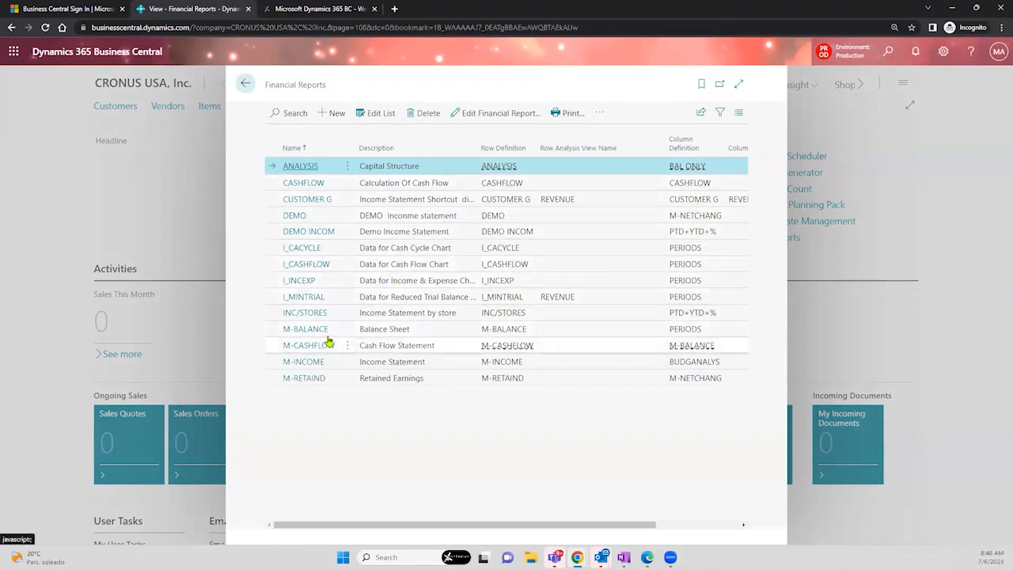
# Select the Balance Sheet, Cash Flow Statement, Income Statement and Retained Earnings reports together in the Financial Reports list
pyautogui.click(398, 329)
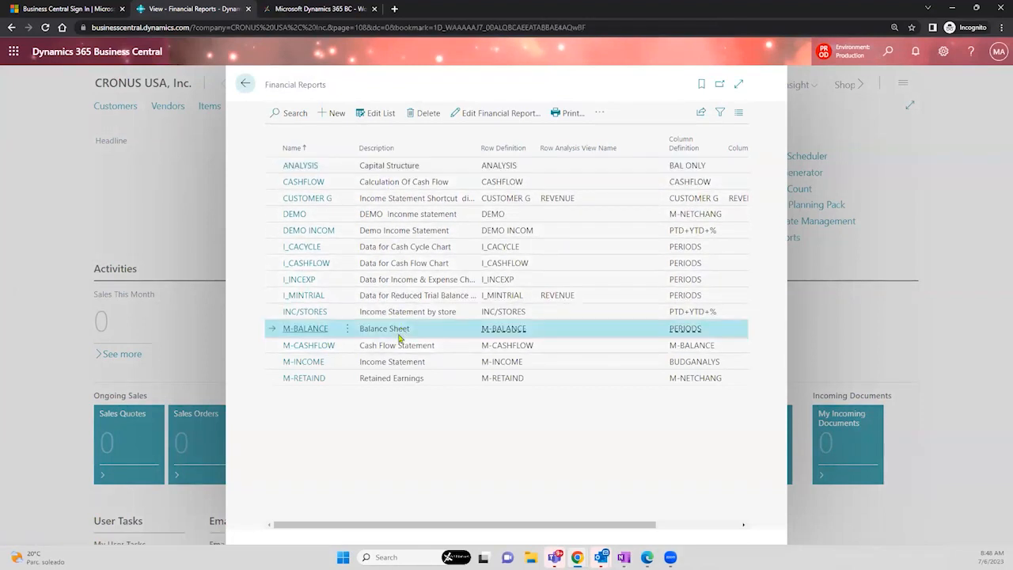
pyautogui.keyDown('ctrl'); pyautogui.click(399, 345); pyautogui.keyUp('ctrl')
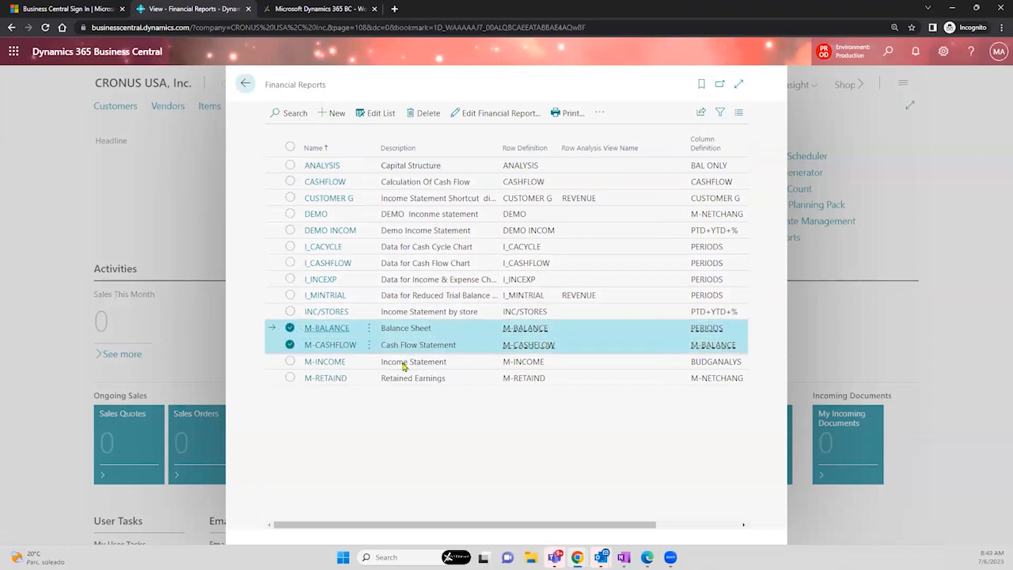
pyautogui.keyDown('ctrl'); pyautogui.click(403, 362); pyautogui.keyUp('ctrl')
pyautogui.keyDown('ctrl'); pyautogui.click(407, 378); pyautogui.keyUp('ctrl')
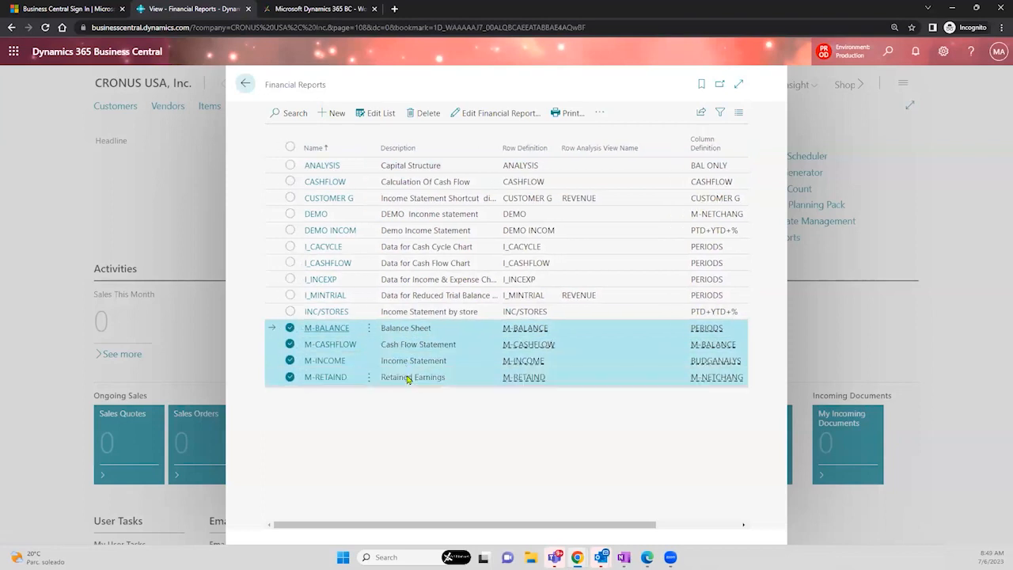
# Expand the Financial Reports list, then open the M-INCOME report for editing in an expanded page
pyautogui.click(739, 85)
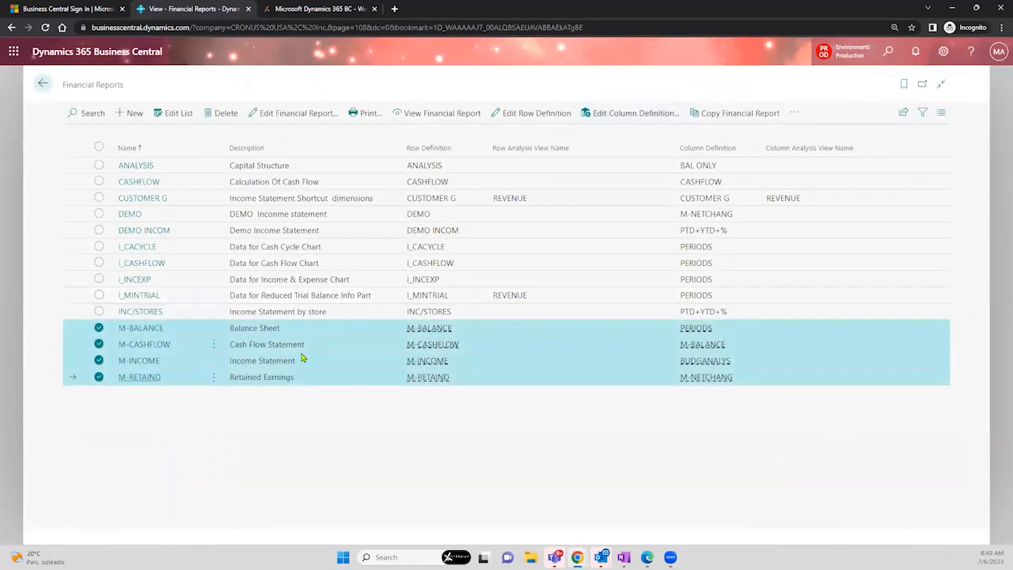
pyautogui.click(299, 362)
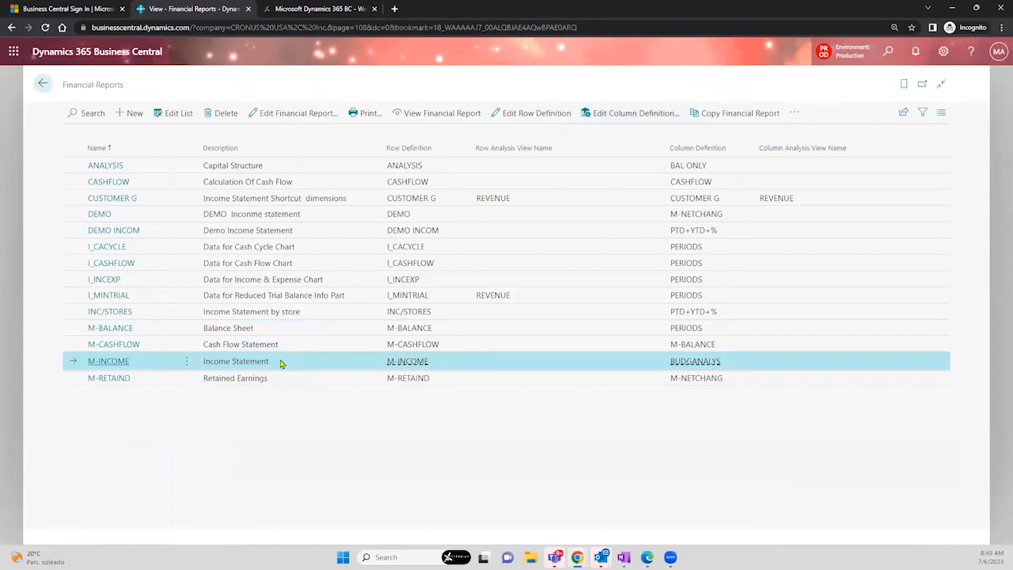
pyautogui.click(298, 115)
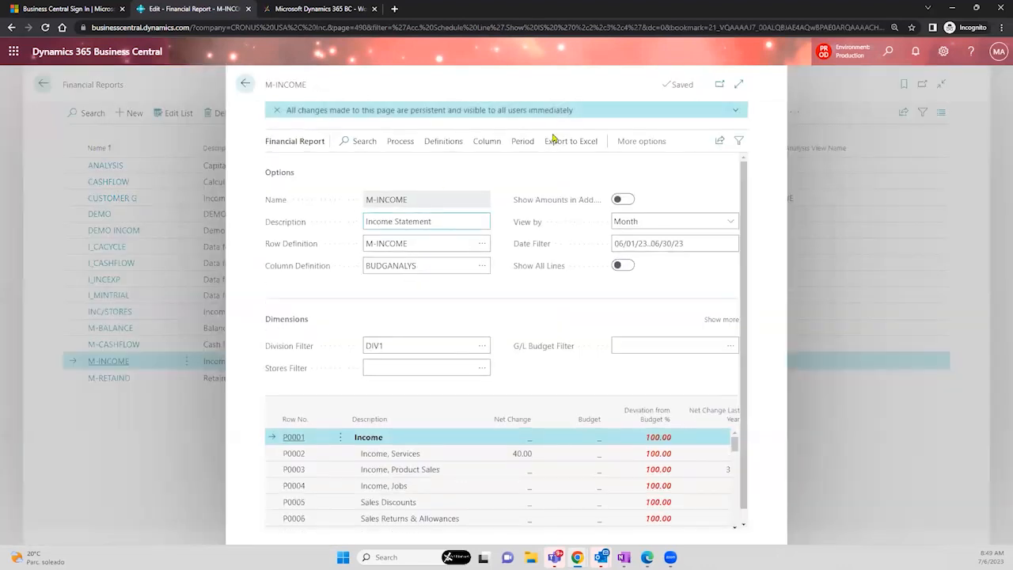
pyautogui.click(738, 84)
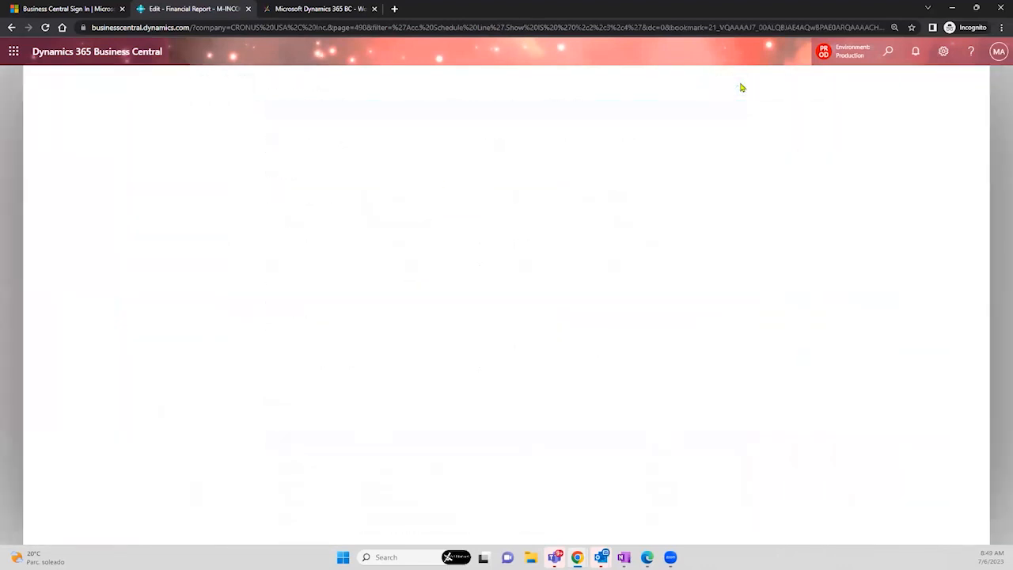
# Examine the Income Statement's description, row and column definitions, sharing options, and the Rent Expense and Bank fees Expenses rows
pyautogui.click(345, 219)
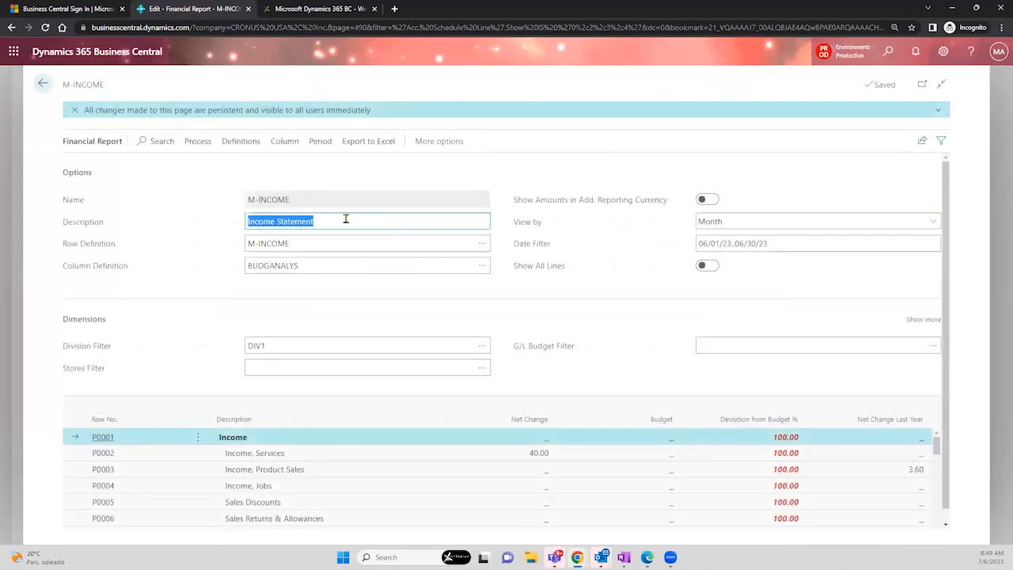
pyautogui.click(320, 245)
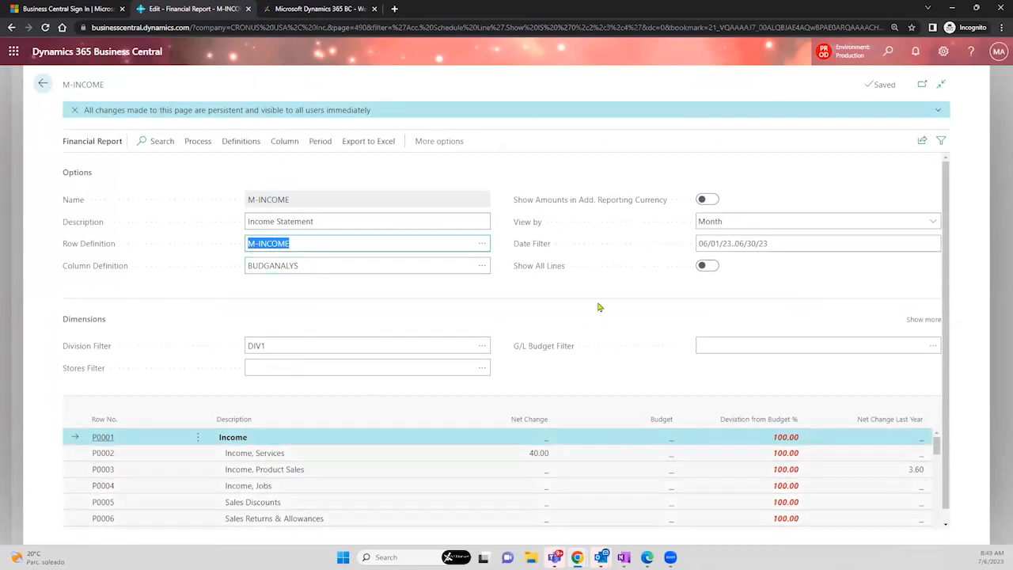
pyautogui.click(919, 142)
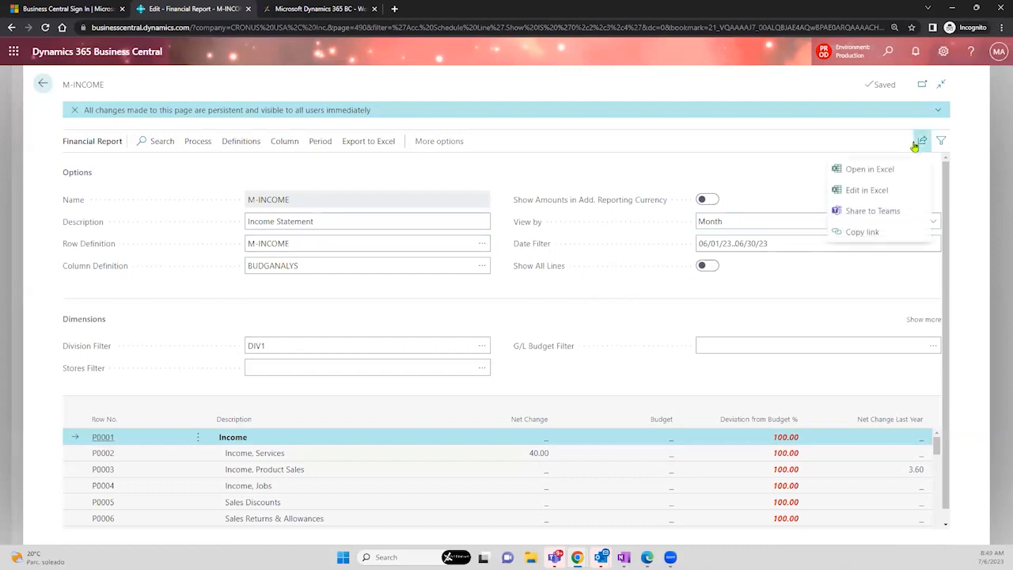
pyautogui.click(621, 331)
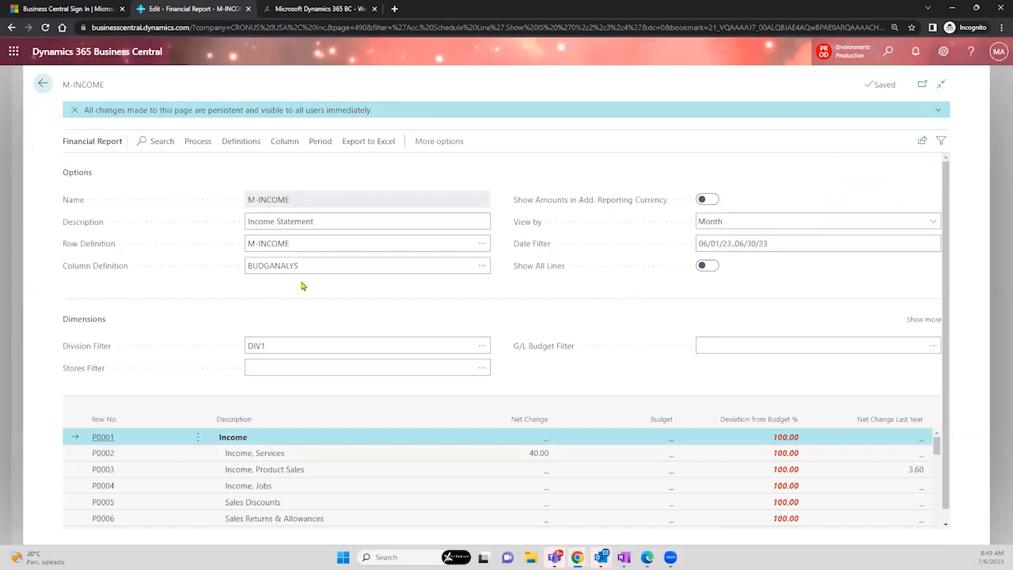
pyautogui.click(330, 266)
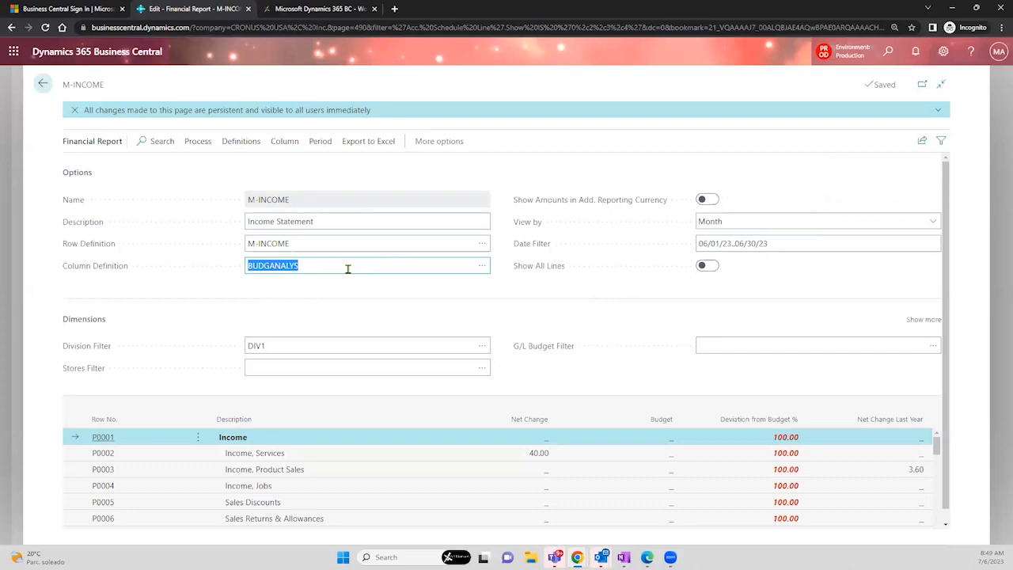
pyautogui.click(314, 219)
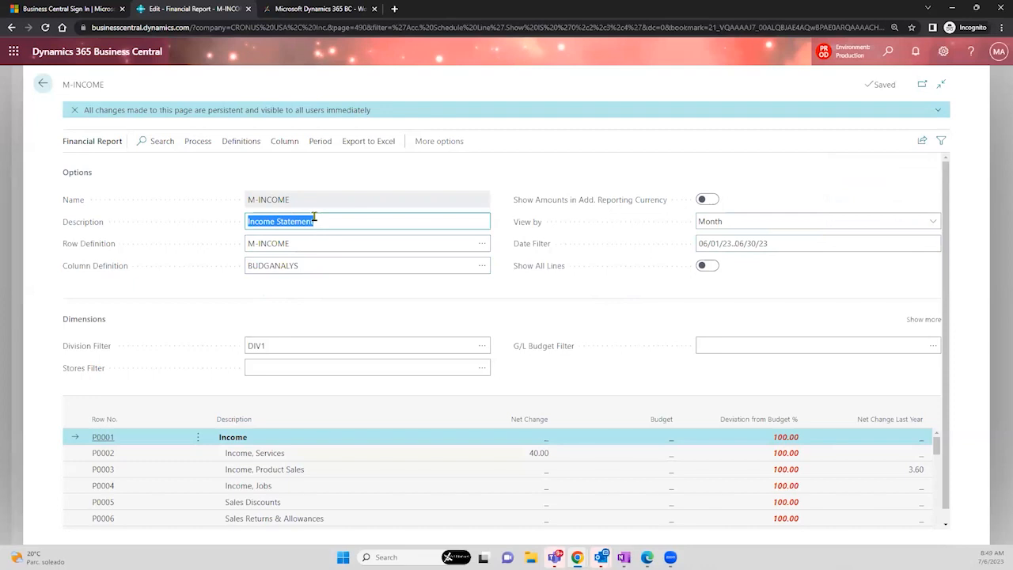
pyautogui.click(328, 258)
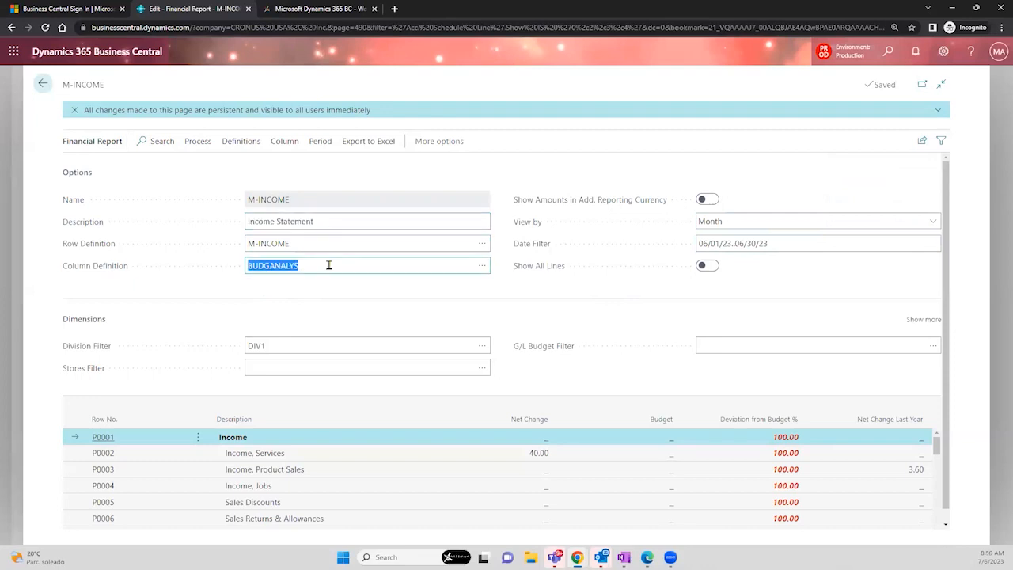
pyautogui.moveTo(946, 234); pyautogui.dragTo(948, 308)
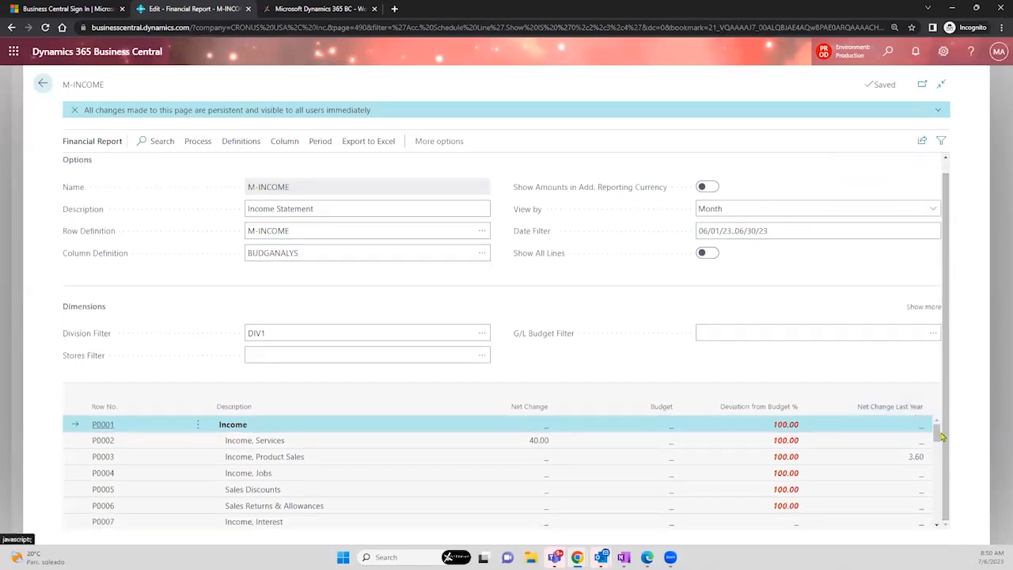
pyautogui.moveTo(940, 435); pyautogui.dragTo(937, 479)
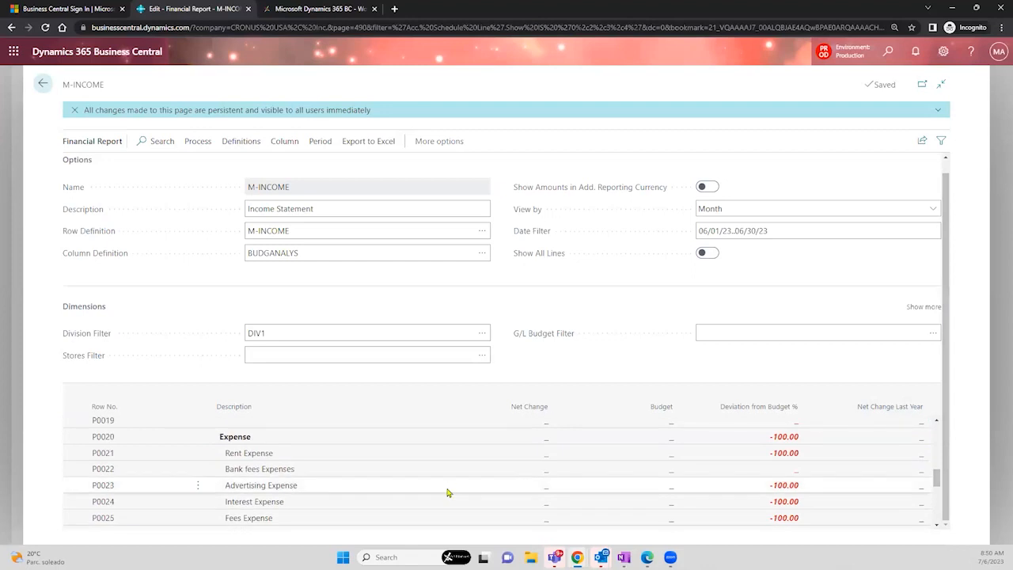
pyautogui.click(337, 457)
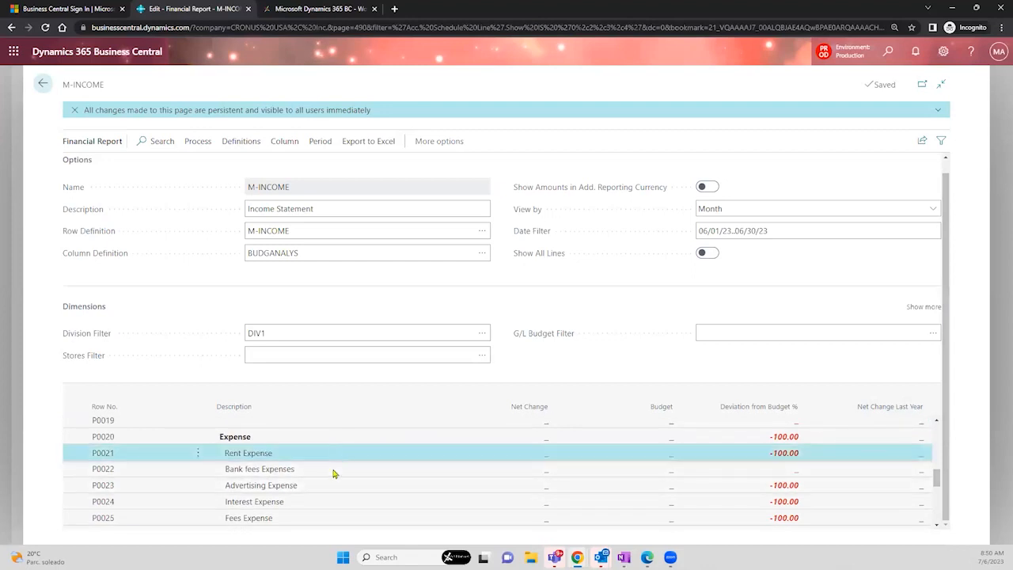
pyautogui.click(332, 472)
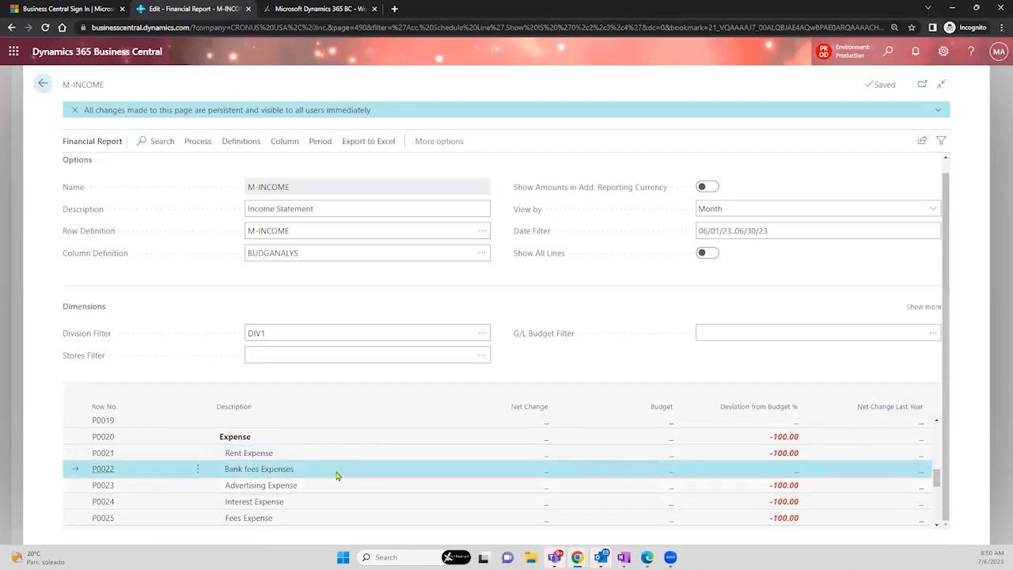
pyautogui.click(324, 451)
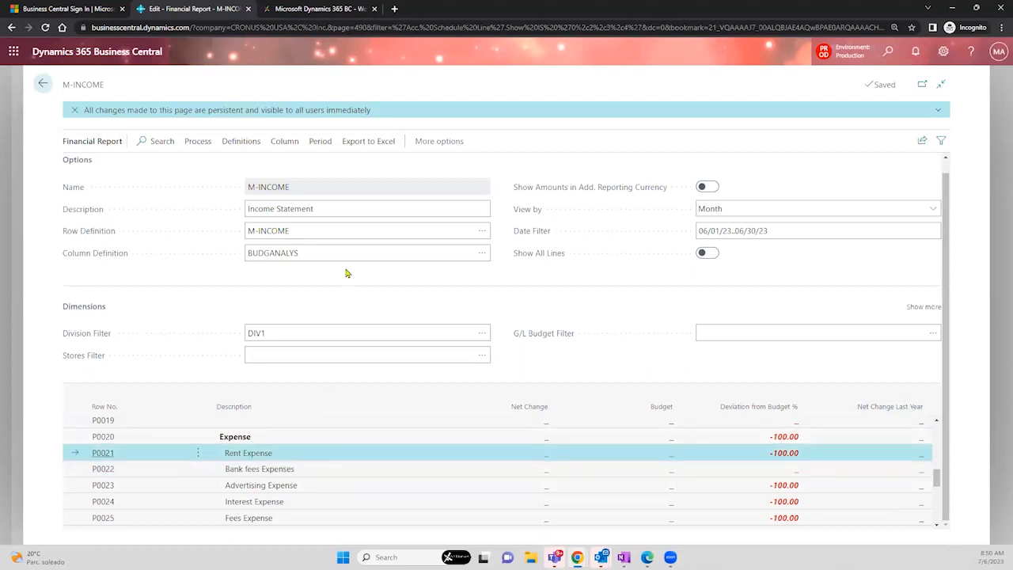
# Clear the Division Filter of the M-INCOME report
pyautogui.click(311, 327)
pyautogui.press('BackSpace')
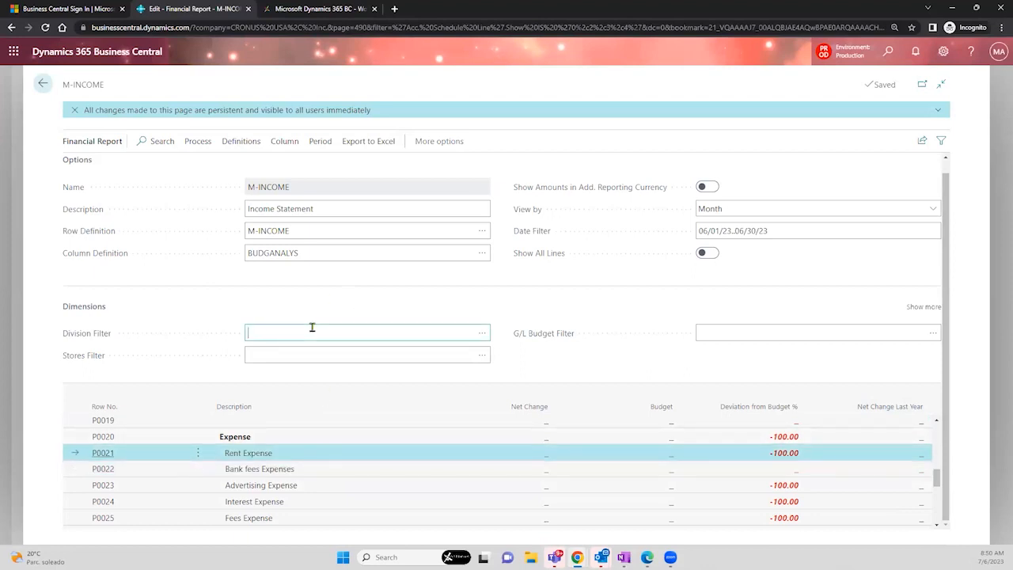
pyautogui.press('Tab')
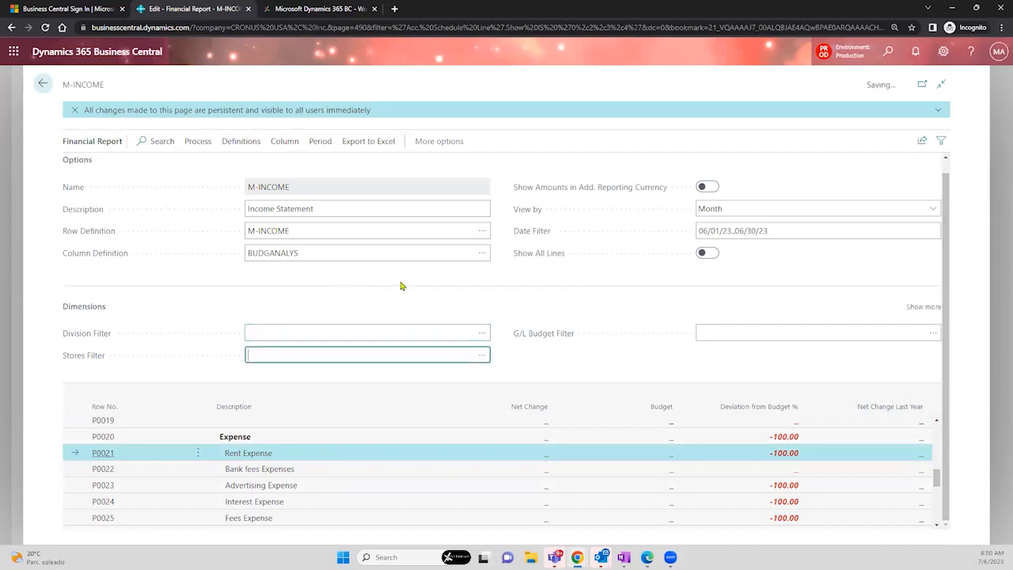
# Set the report's column definition to BAL ONLY, Balance Only
pyautogui.click(480, 259)
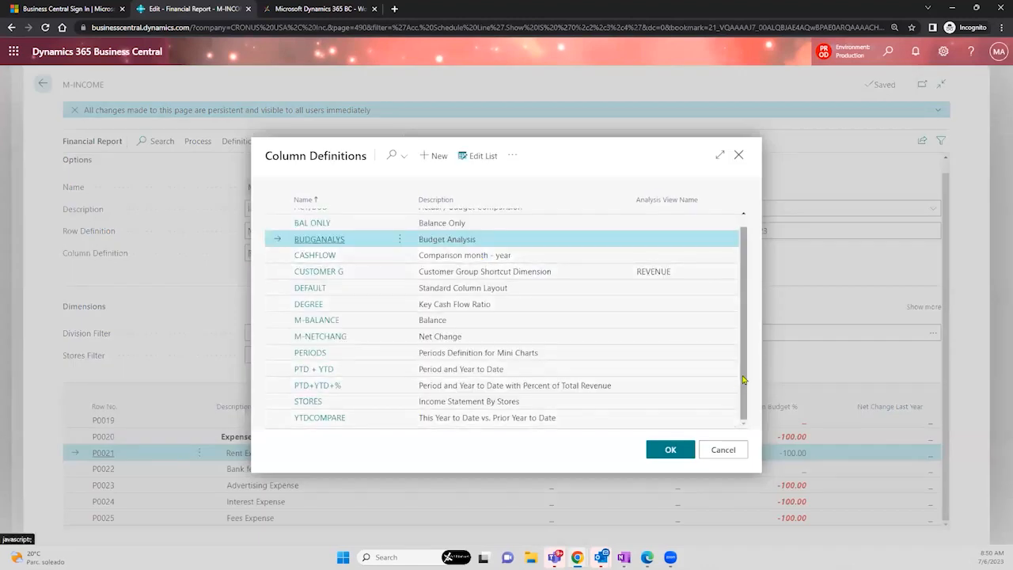
pyautogui.scroll(1, 744, 380)
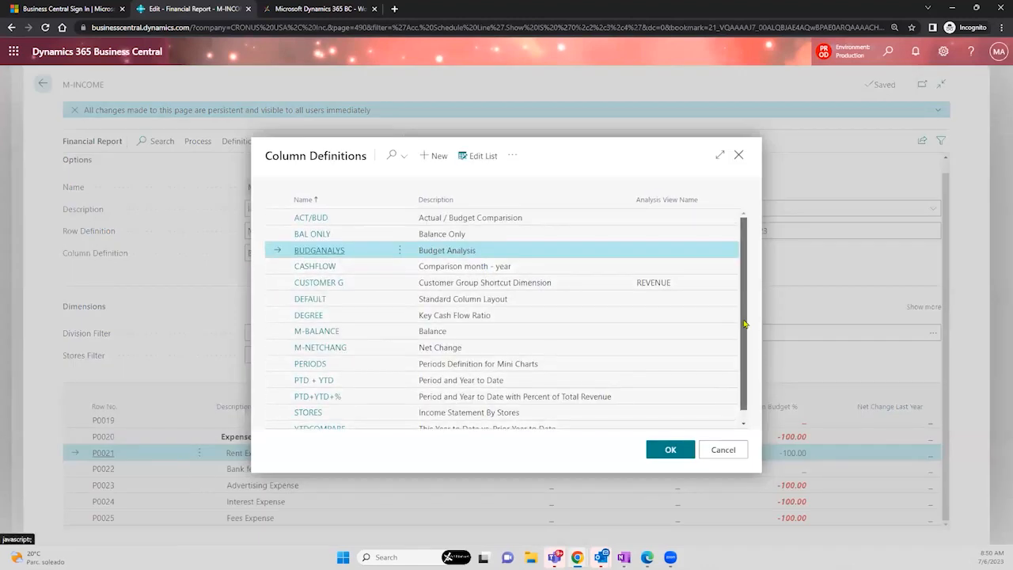
pyautogui.click(514, 239)
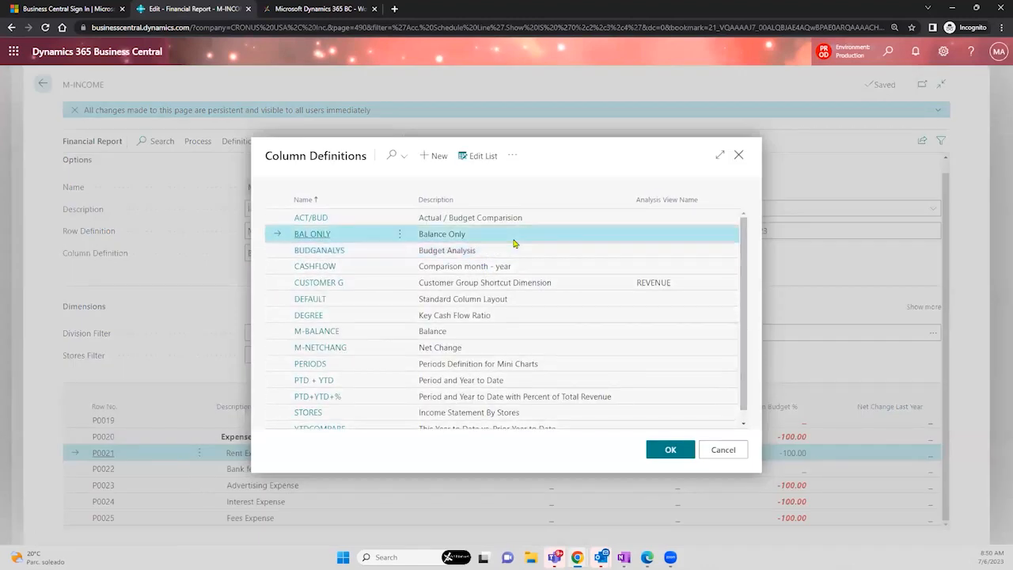
pyautogui.click(669, 449)
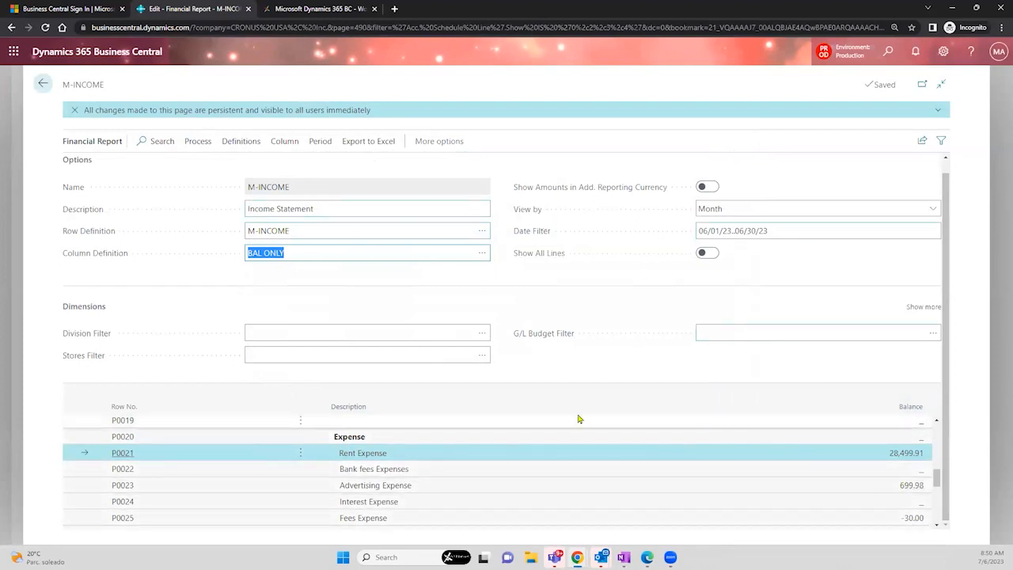
# Set the report's column definition to PTD + YTD, Period and Year to Date, and review the rows from Income onward
pyautogui.click(484, 255)
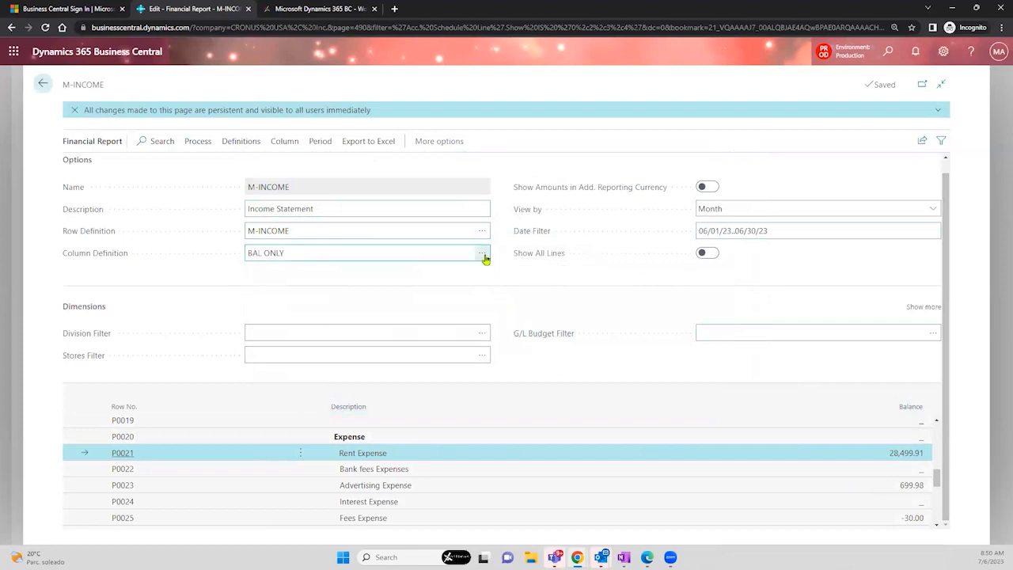
pyautogui.click(484, 255)
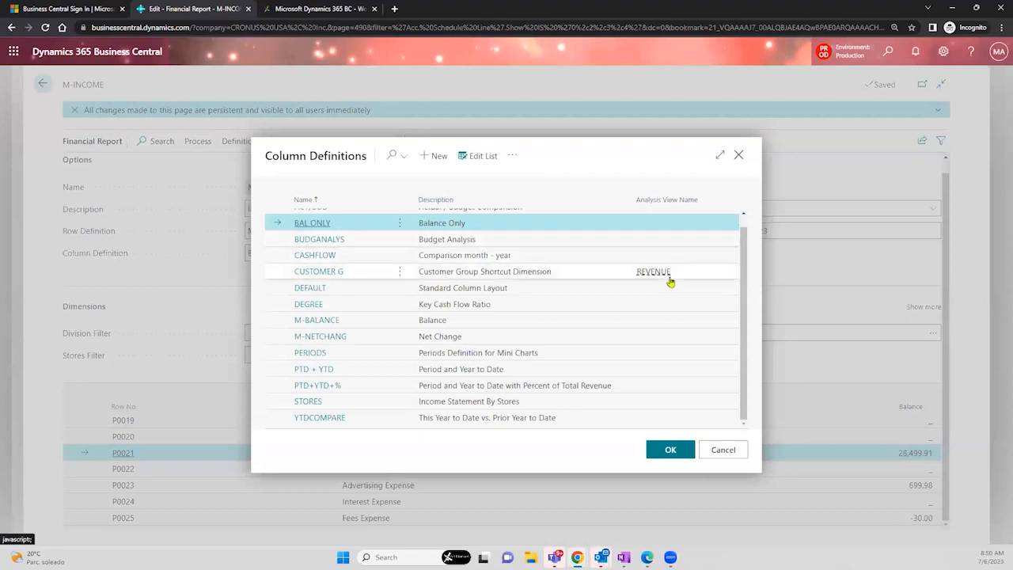
pyautogui.click(615, 340)
pyautogui.click(582, 384)
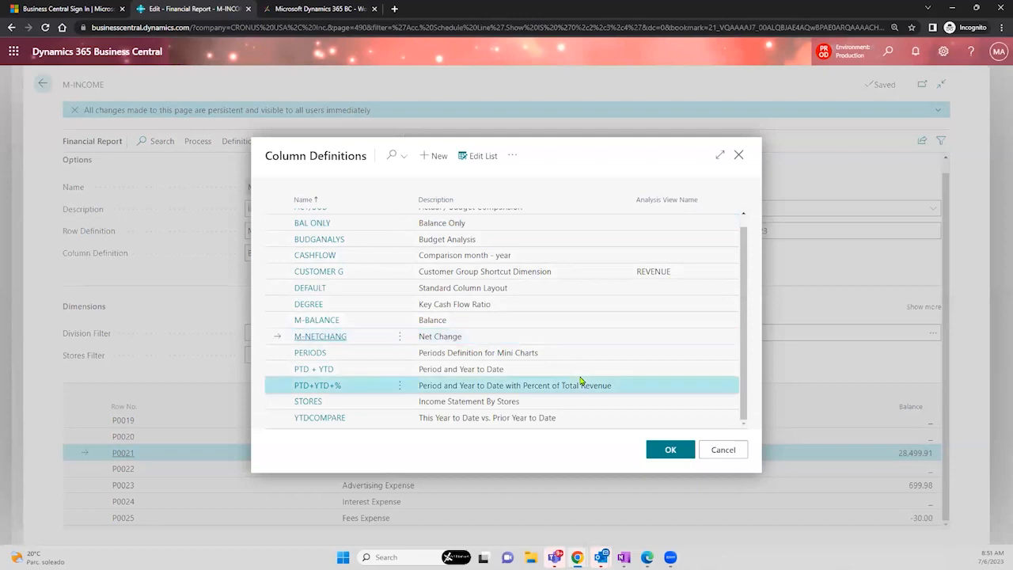
pyautogui.click(570, 370)
pyautogui.click(662, 450)
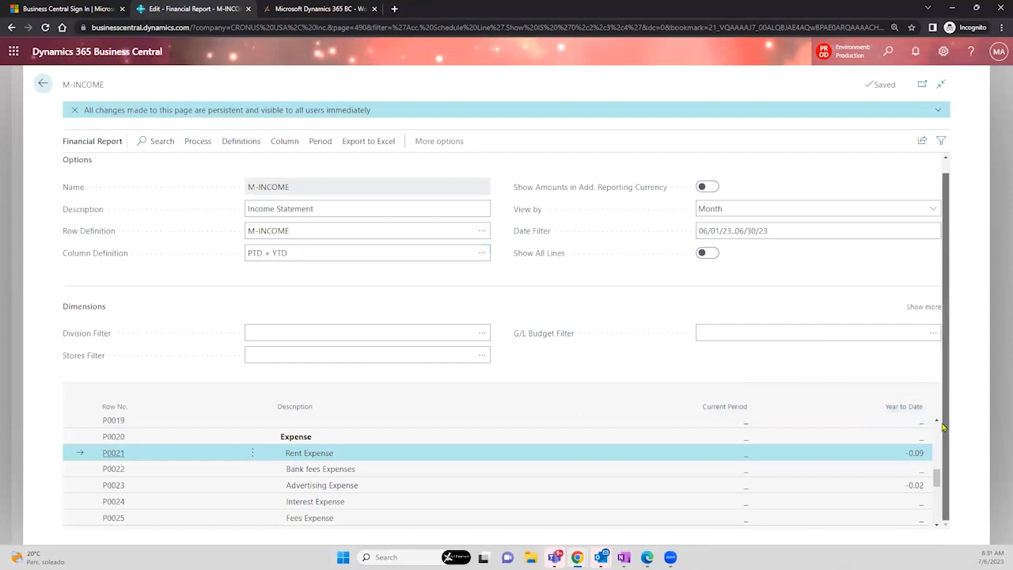
pyautogui.moveTo(938, 478); pyautogui.dragTo(937, 424)
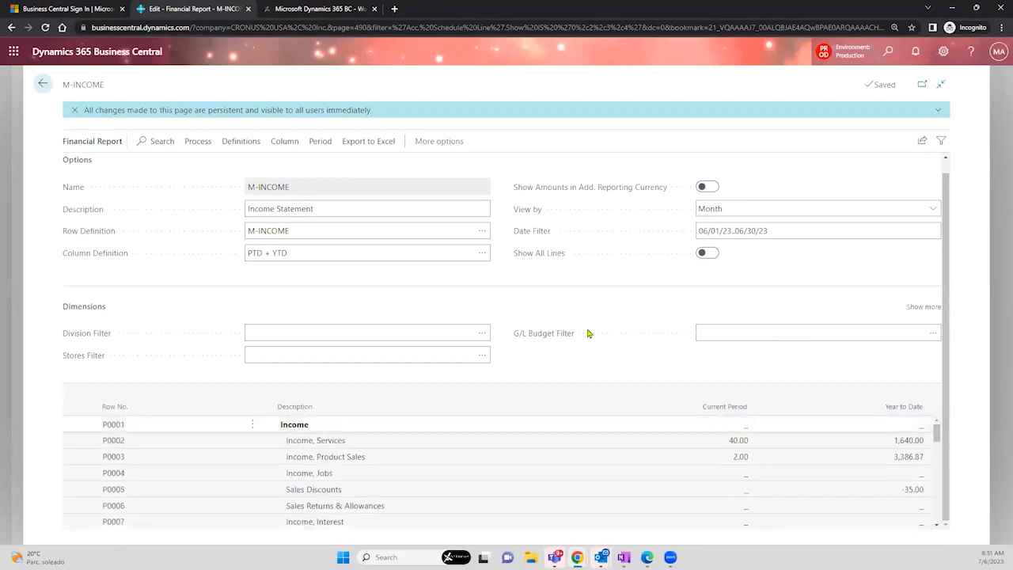
# Set the report's column definition to ACT/BUD, the actual versus budget comparison
pyautogui.click(482, 253)
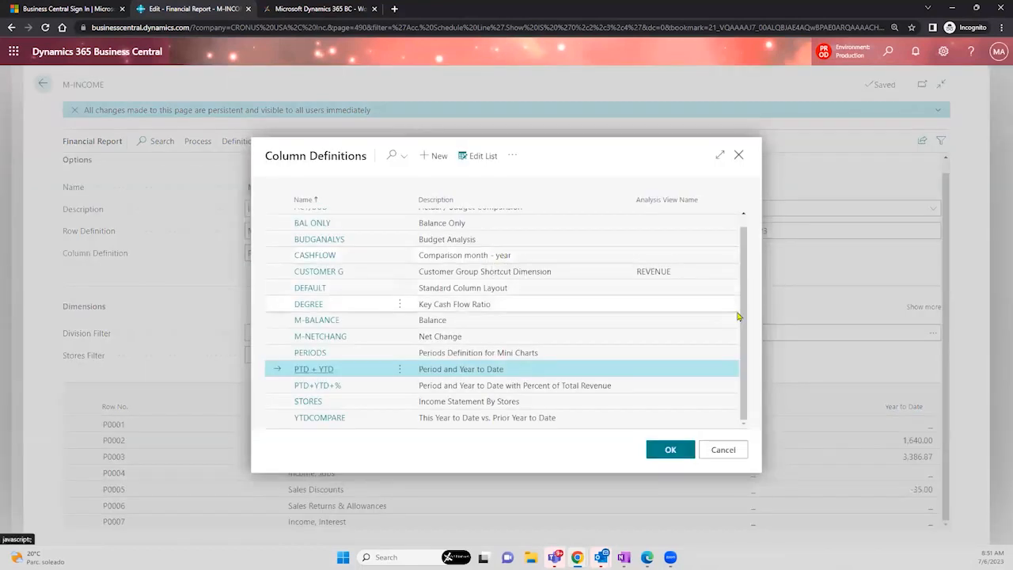
pyautogui.scroll(1, 742, 302)
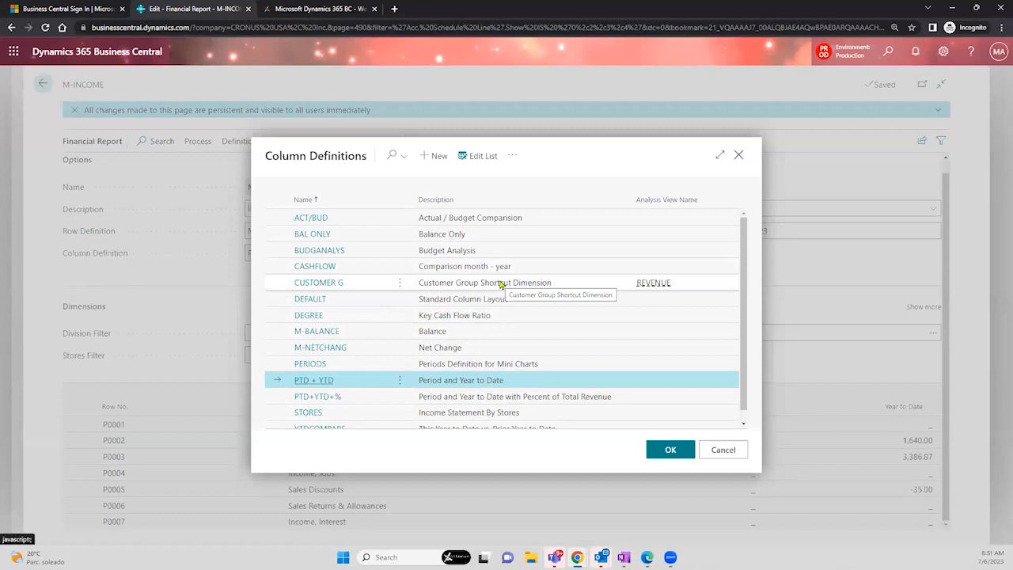
pyautogui.click(498, 221)
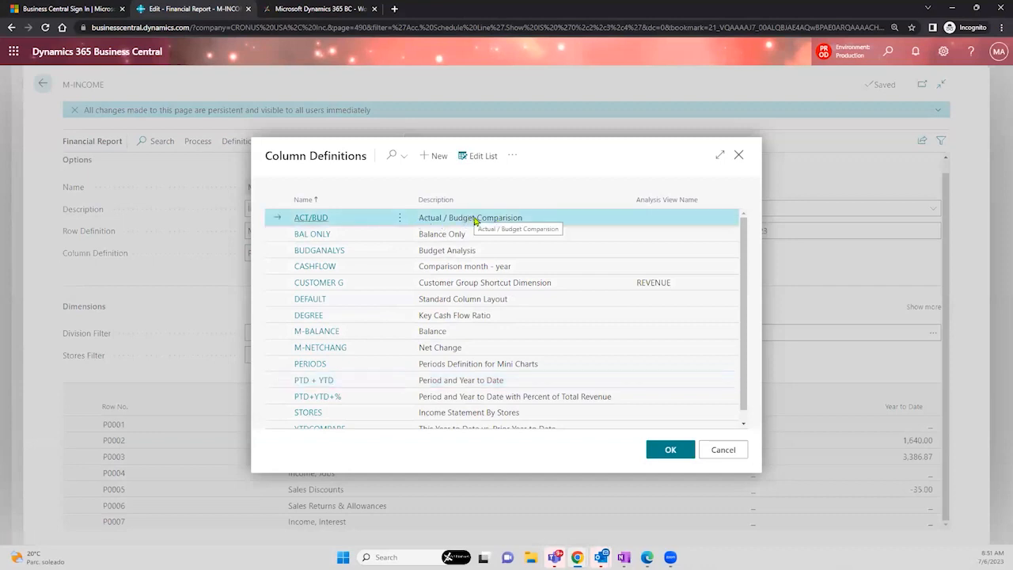
pyautogui.click(663, 449)
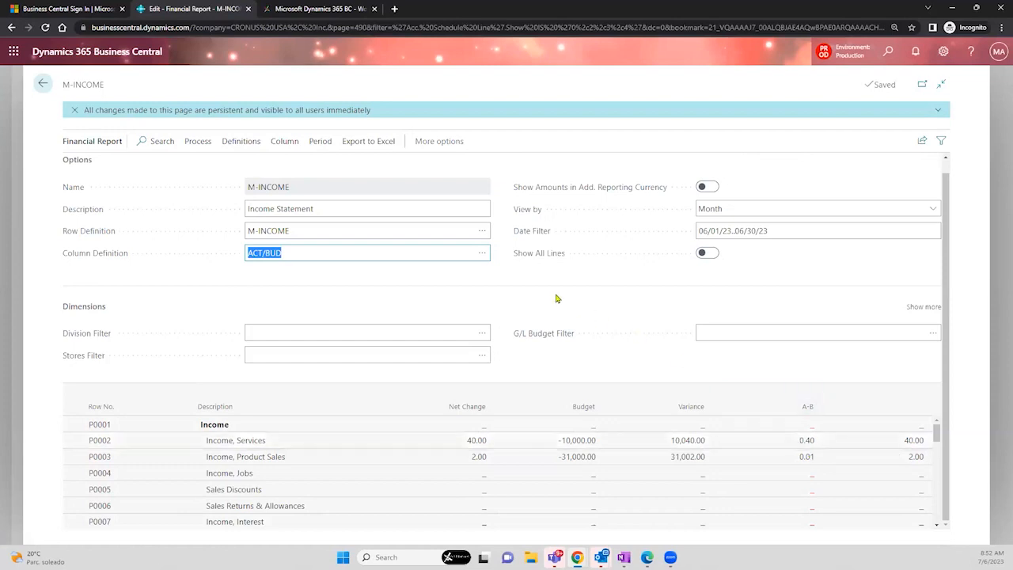
# Look through the available column definitions for the M-INCOME report, from Budget Analysis to Key Cash Flow Ratio, without choosing one
pyautogui.click(483, 260)
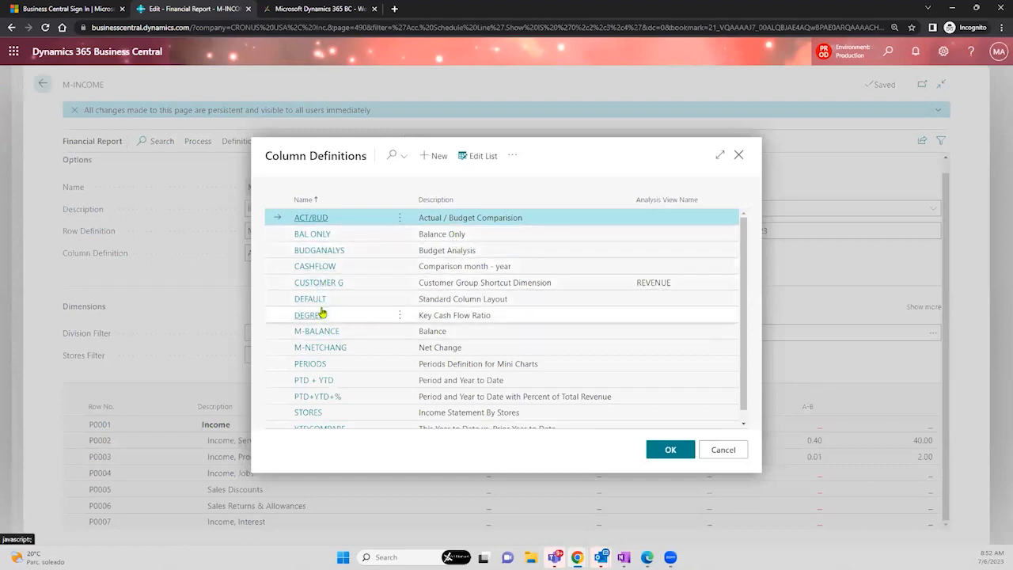
pyautogui.click(435, 251)
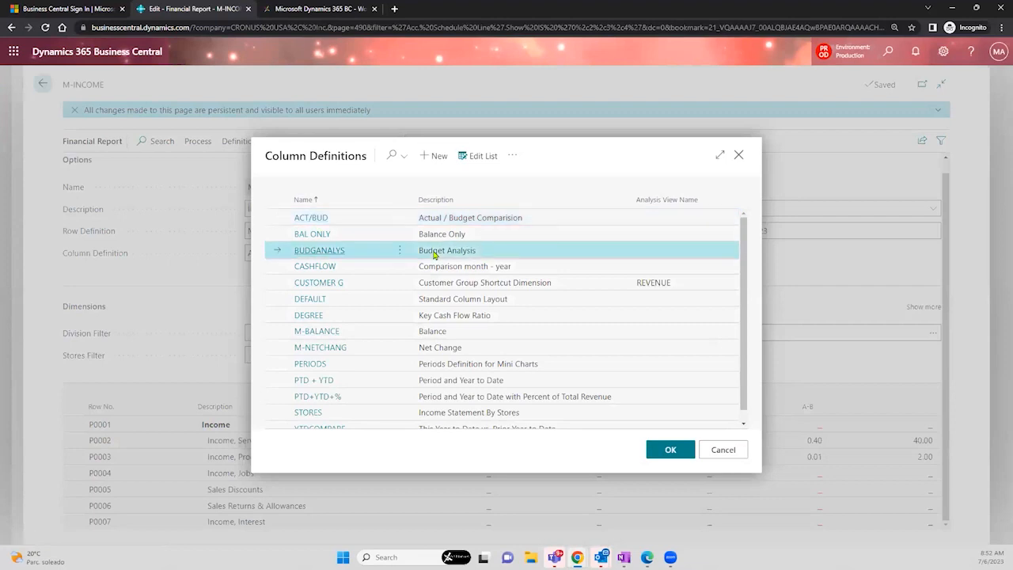
pyautogui.click(469, 269)
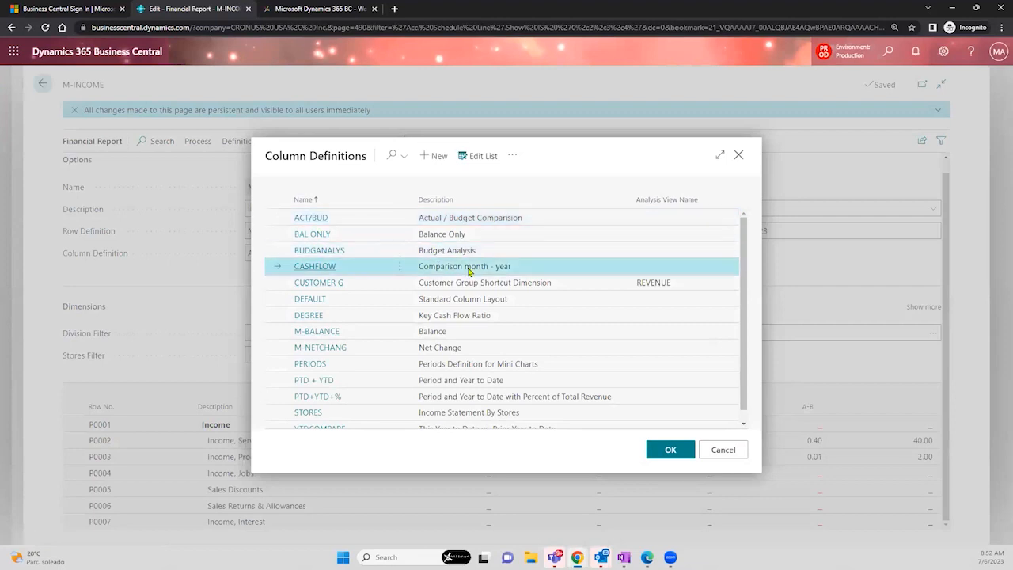
pyautogui.click(502, 318)
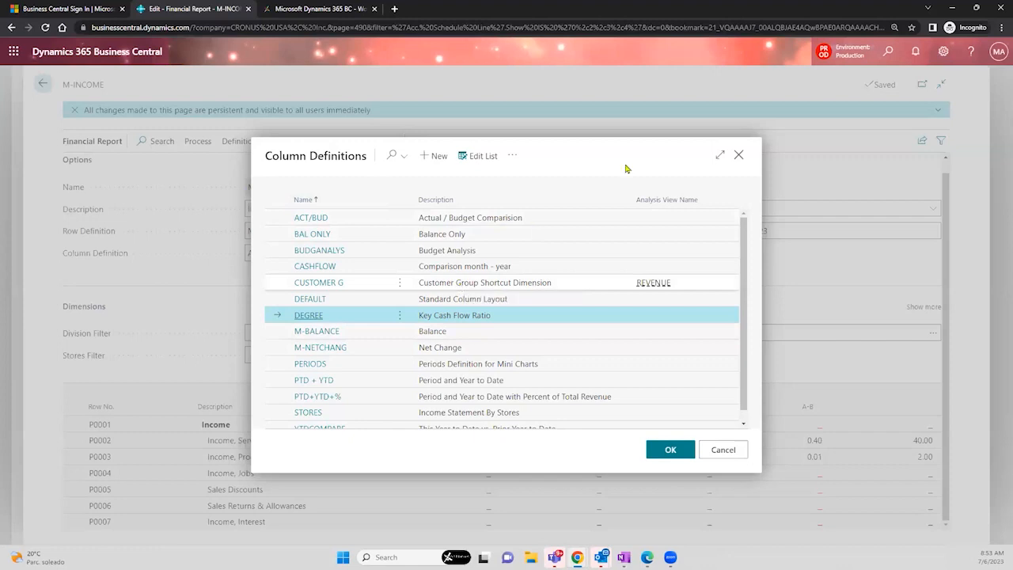
pyautogui.click(739, 156)
# Copy the M-INCOME report's shareable link, open it in a new browser tab, and return to the original report
pyautogui.click(921, 141)
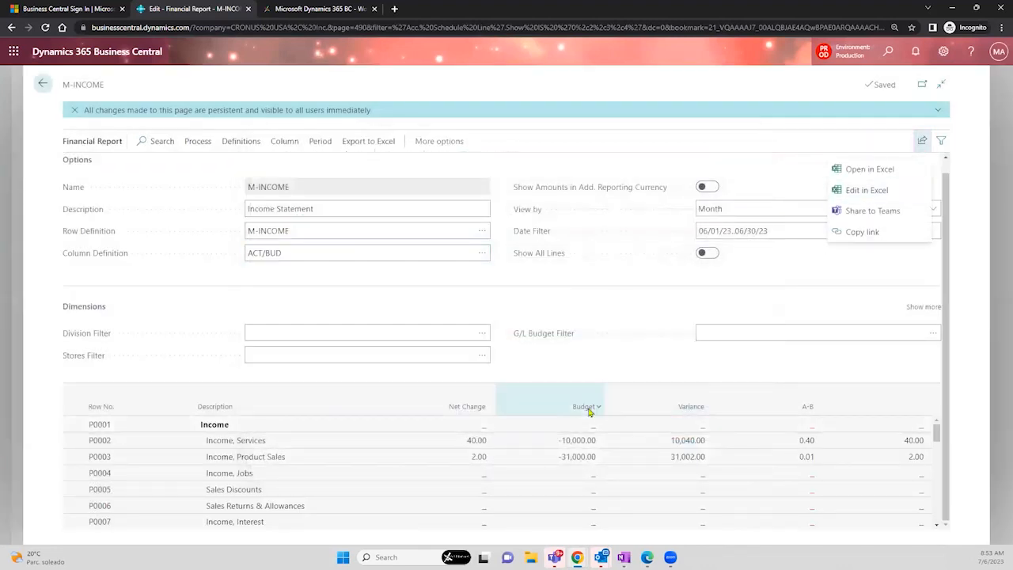
pyautogui.click(908, 236)
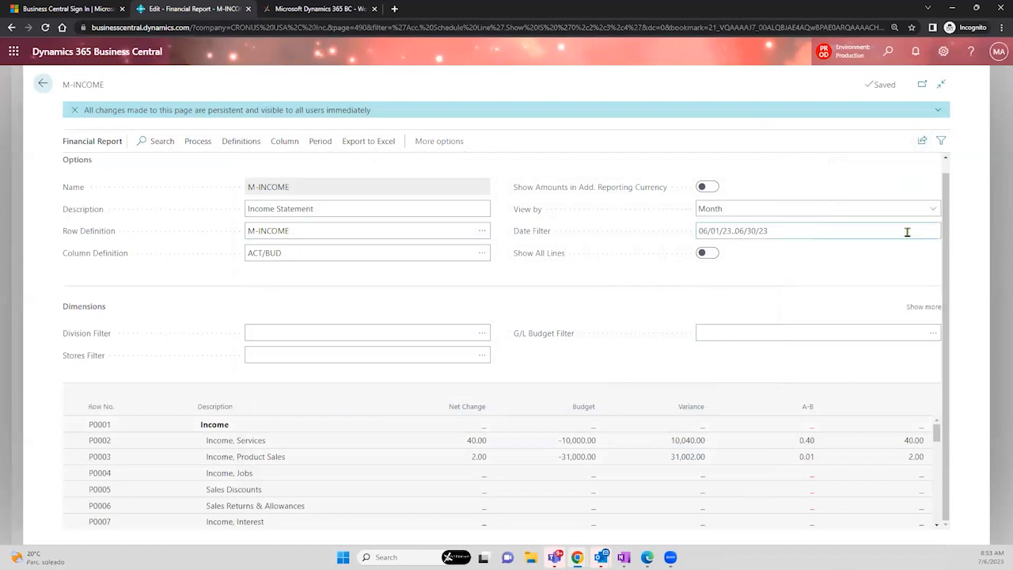
pyautogui.click(361, 29)
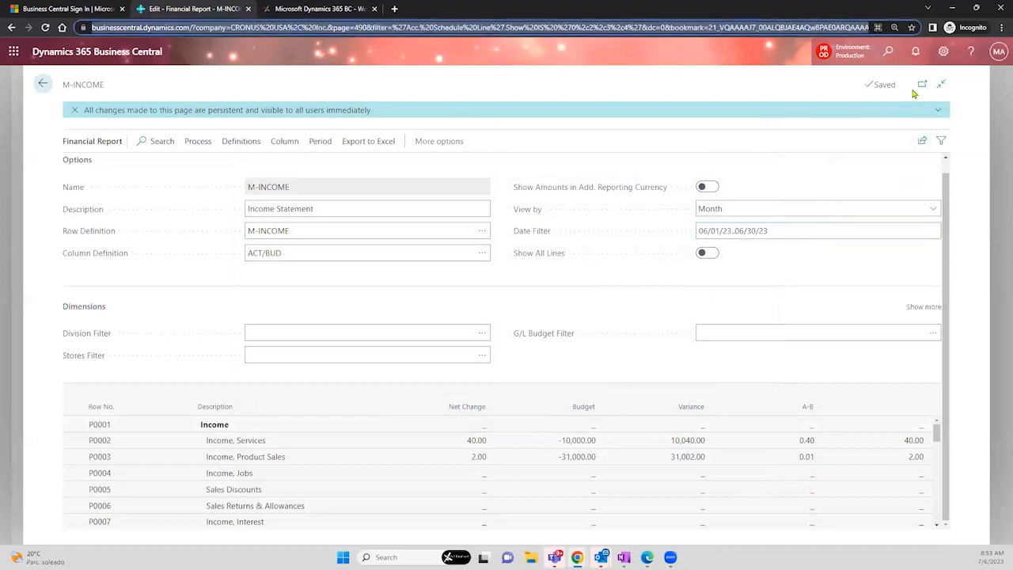
pyautogui.click(922, 141)
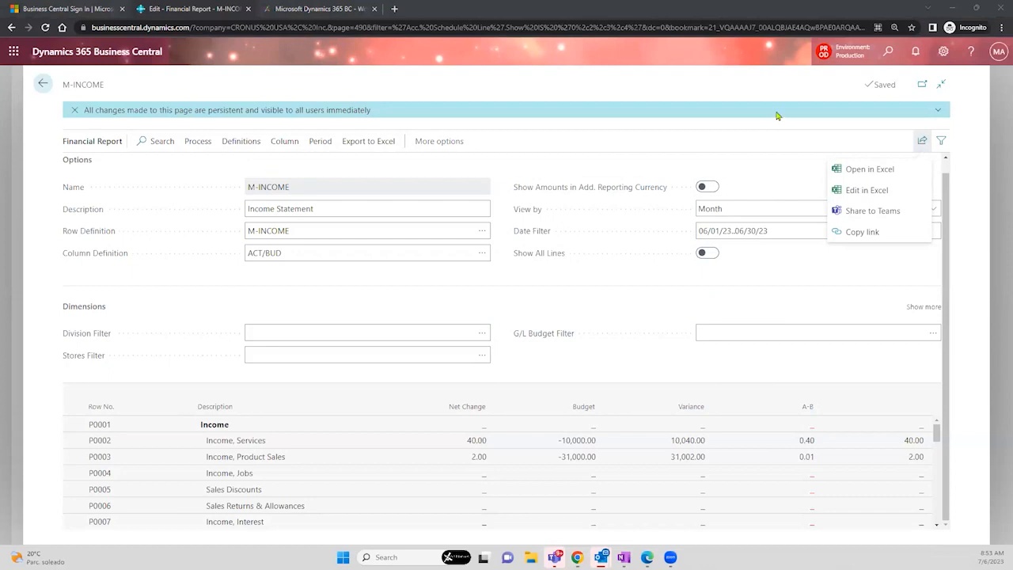
pyautogui.click(394, 9)
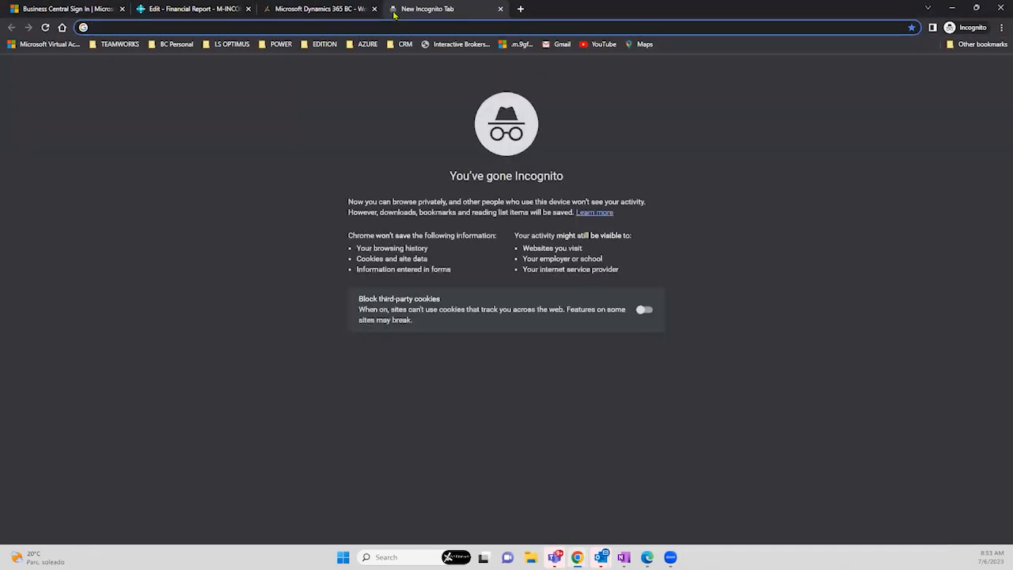
pyautogui.hotkey('ctrl', 'v')
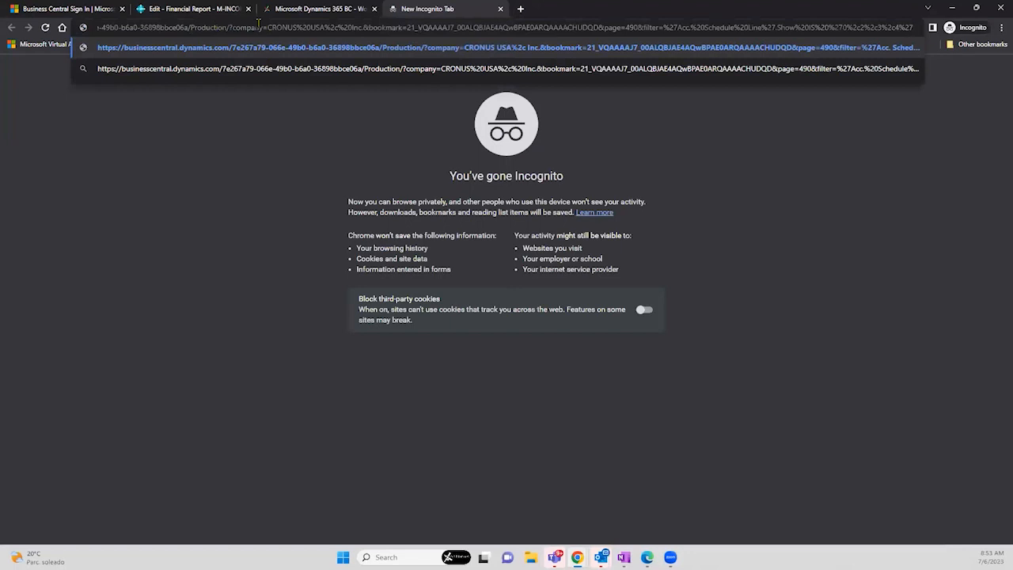
pyautogui.press('Return')
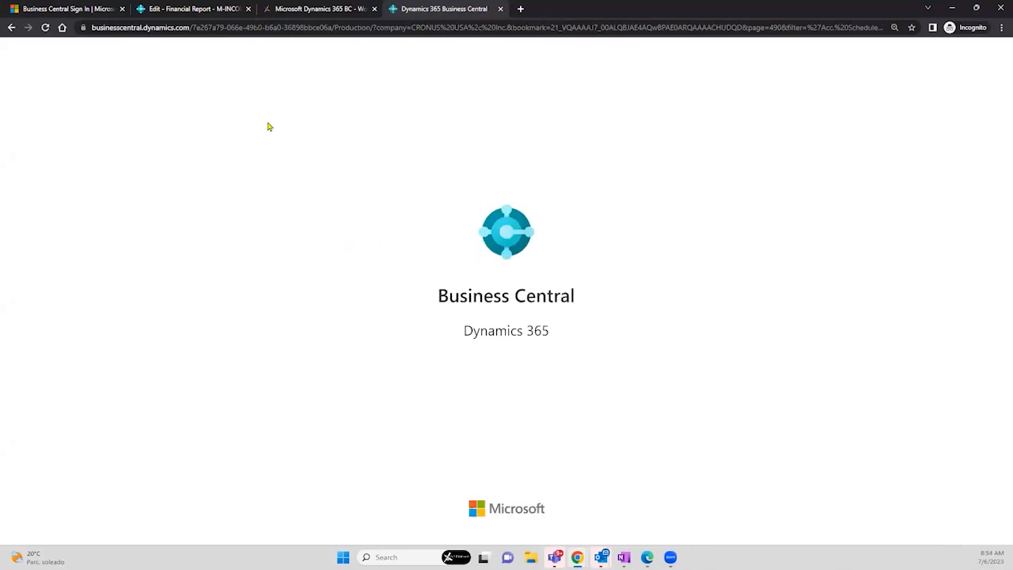
pyautogui.click(181, 8)
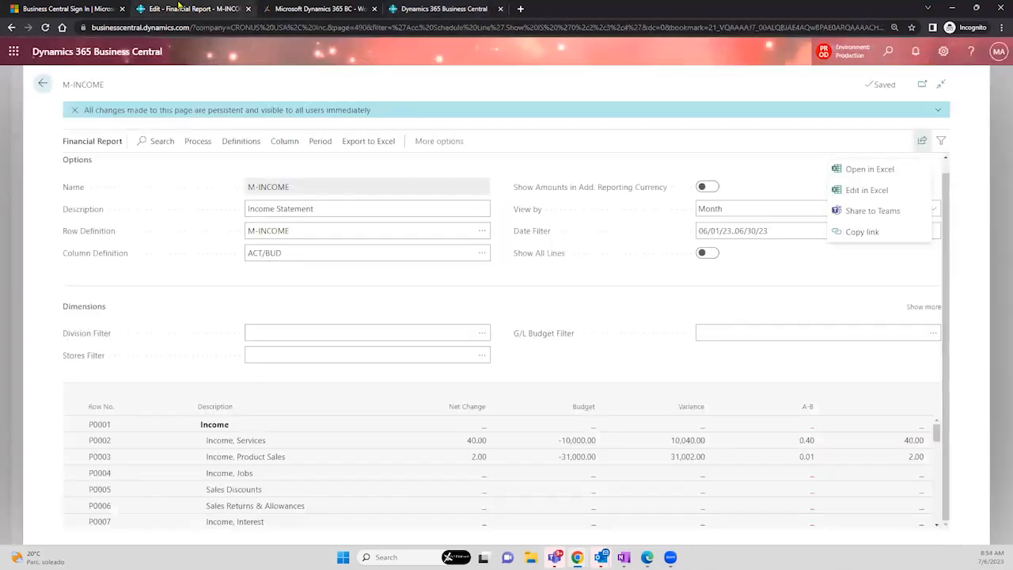
pyautogui.click(870, 237)
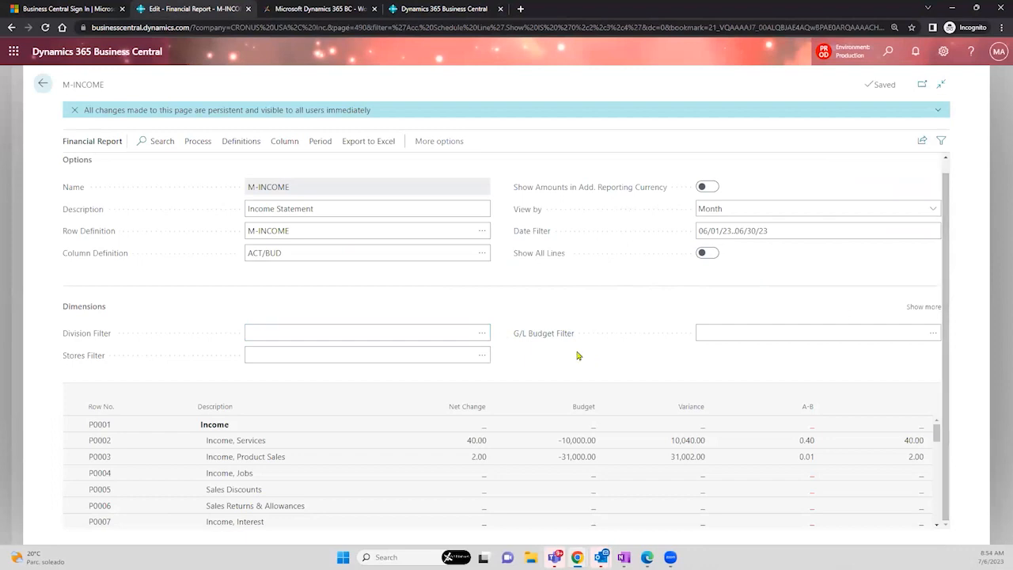
# Set the G/L Budget Filter of the M-INCOME report to BUDGET22
pyautogui.click(819, 333)
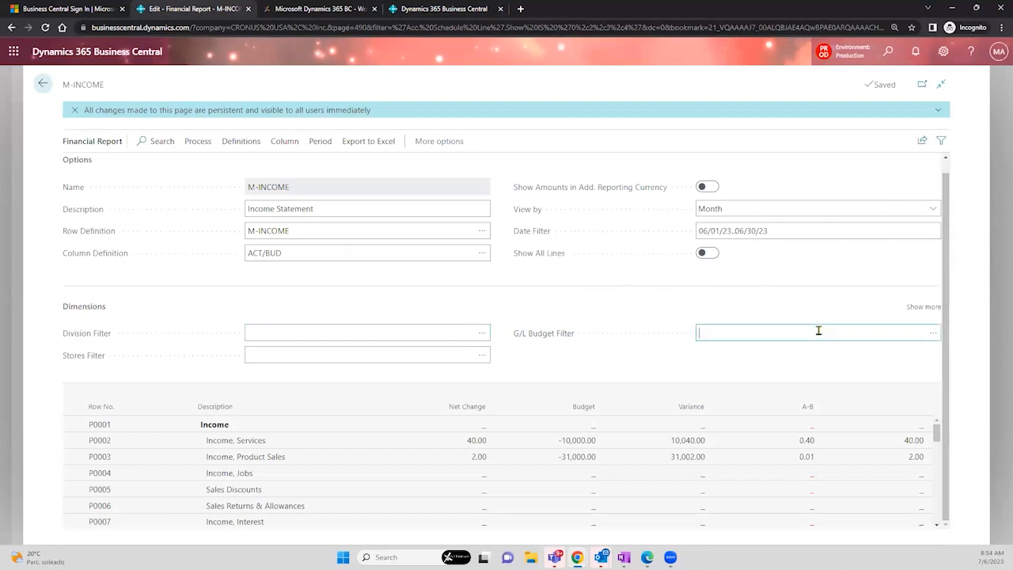
pyautogui.click(930, 333)
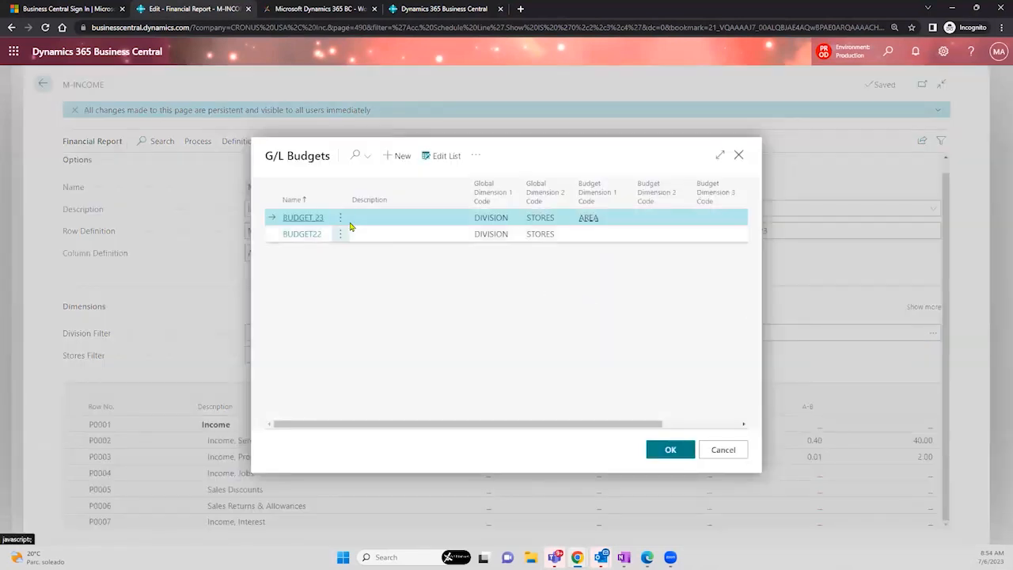
pyautogui.click(354, 237)
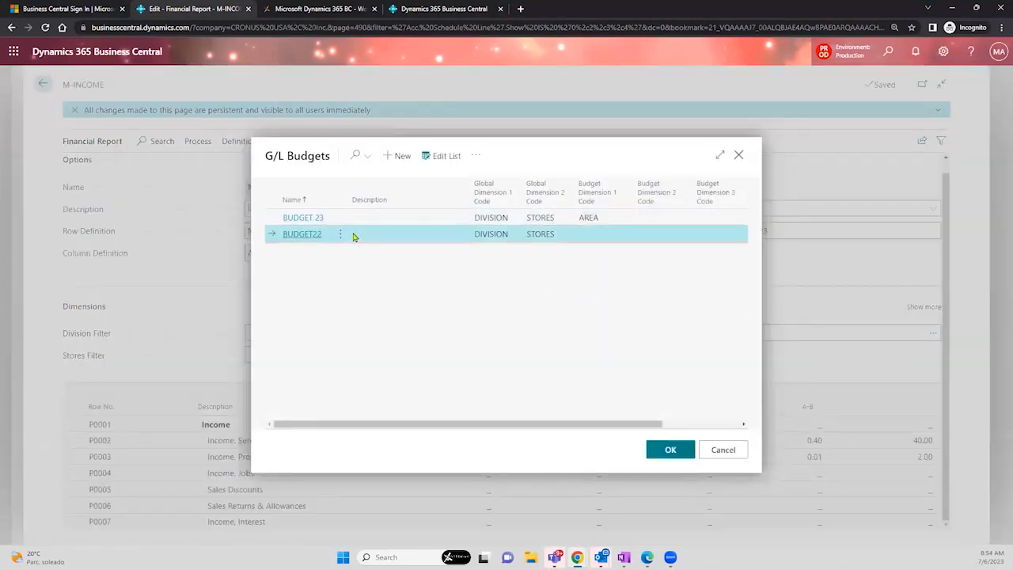
pyautogui.click(655, 450)
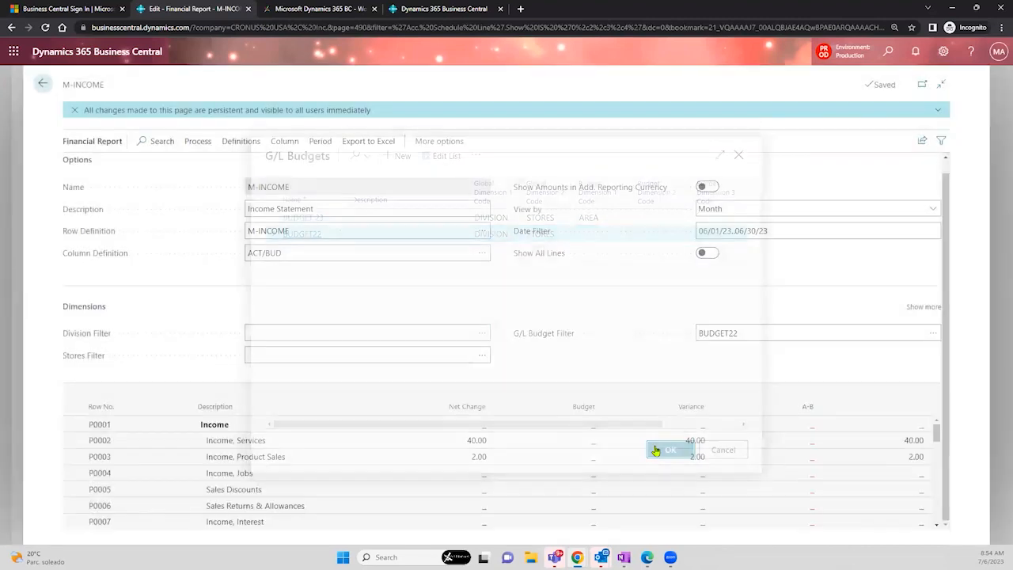
pyautogui.moveTo(945, 279); pyautogui.dragTo(947, 380)
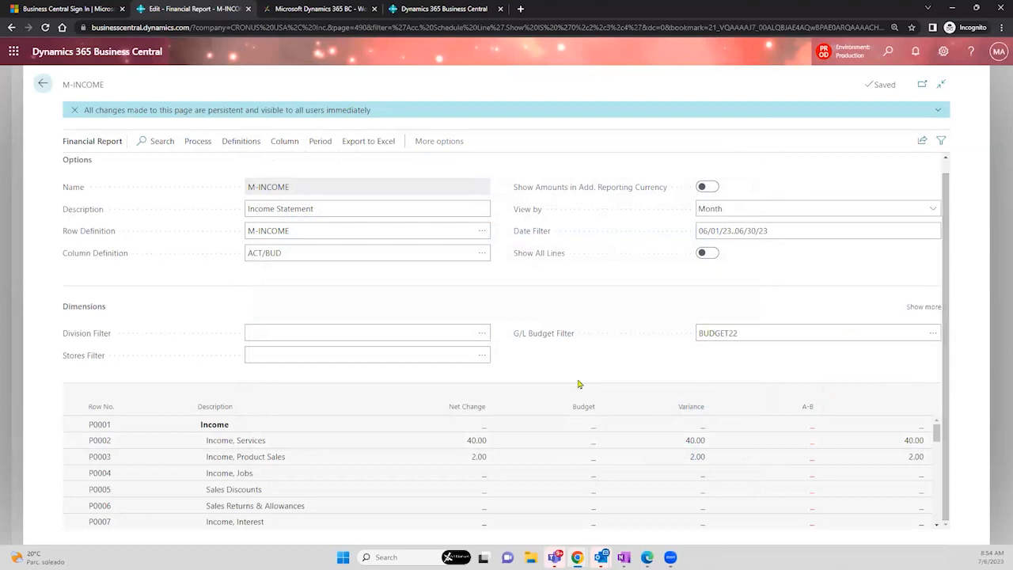
# Set the Stores Filter of the M-INCOME report to STORE 1
pyautogui.click(419, 352)
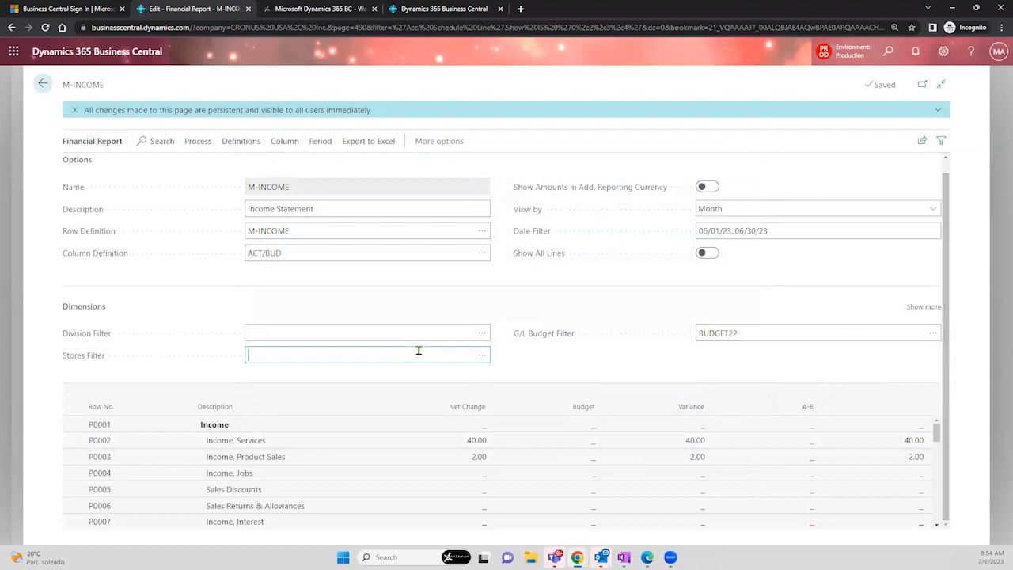
pyautogui.click(482, 355)
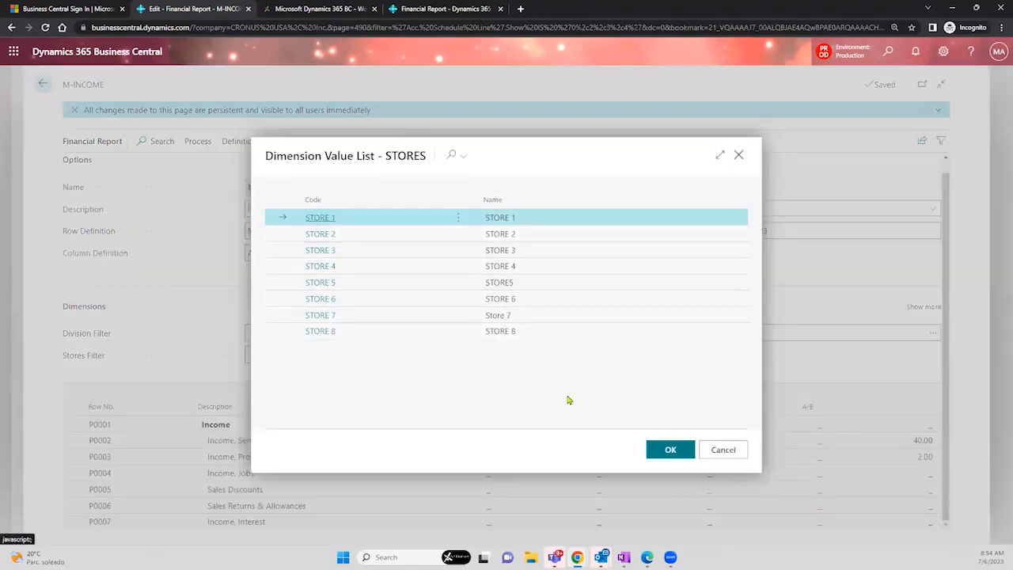
pyautogui.click(657, 452)
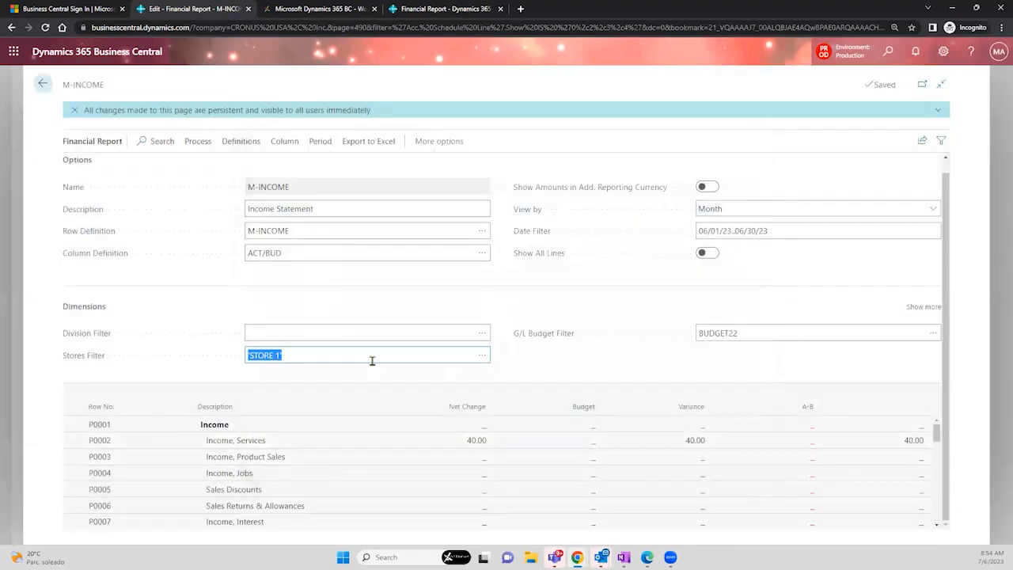
pyautogui.click(372, 360)
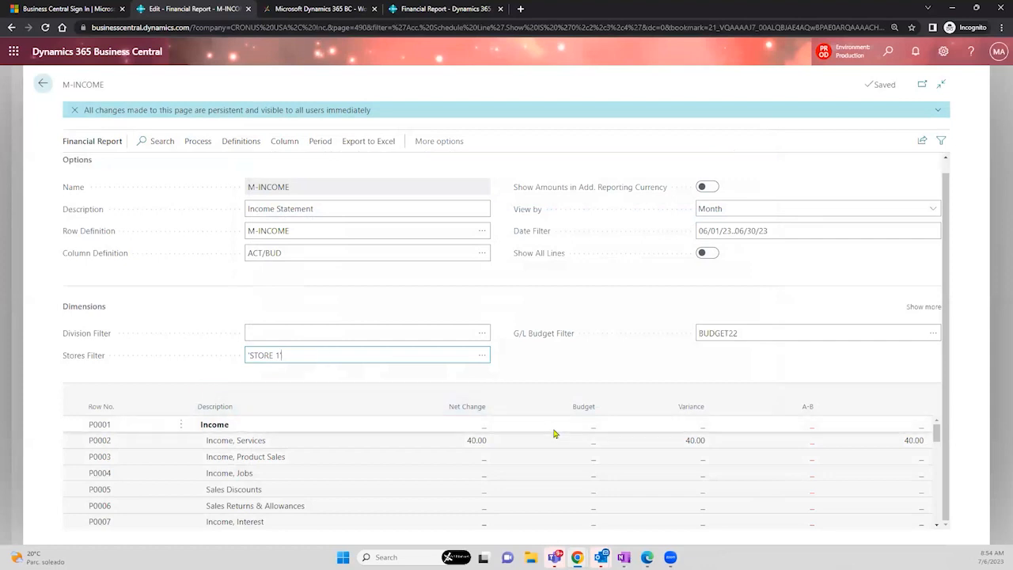
# Clear the Stores Filter and the G/L Budget Filter of the M-INCOME report
pyautogui.click(365, 329)
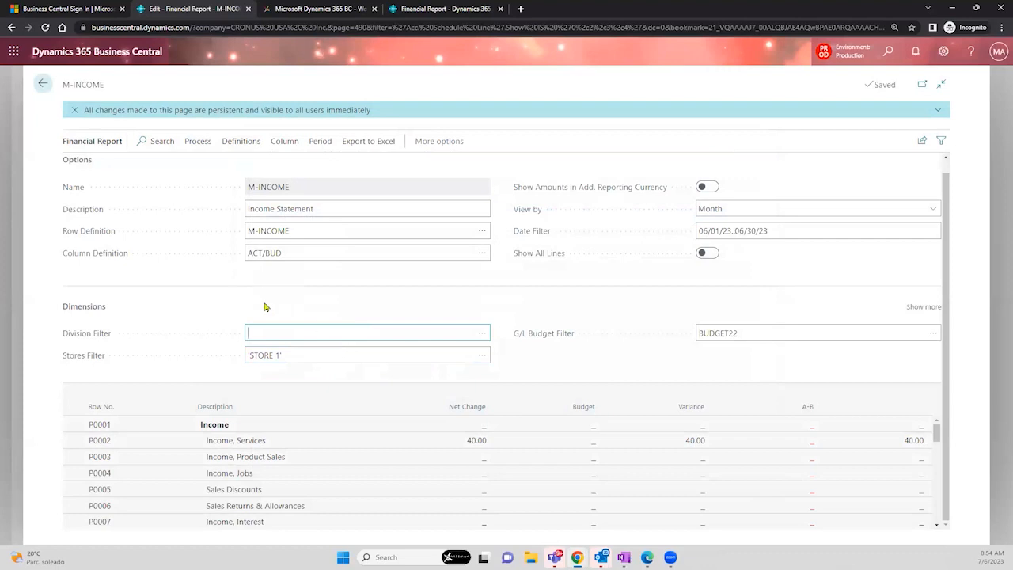
pyautogui.click(367, 355)
pyautogui.press('BackSpace')
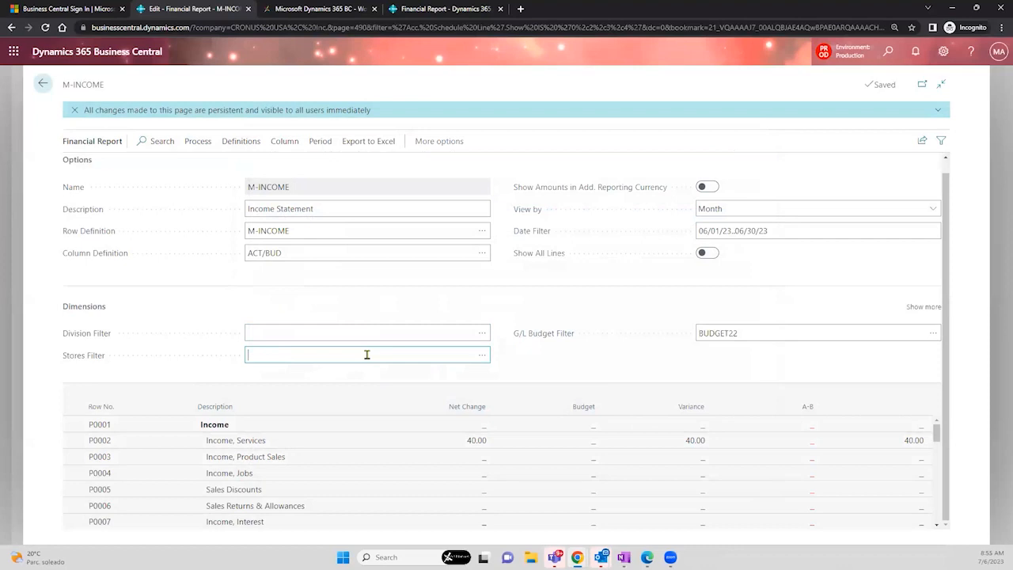
pyautogui.press('Tab')
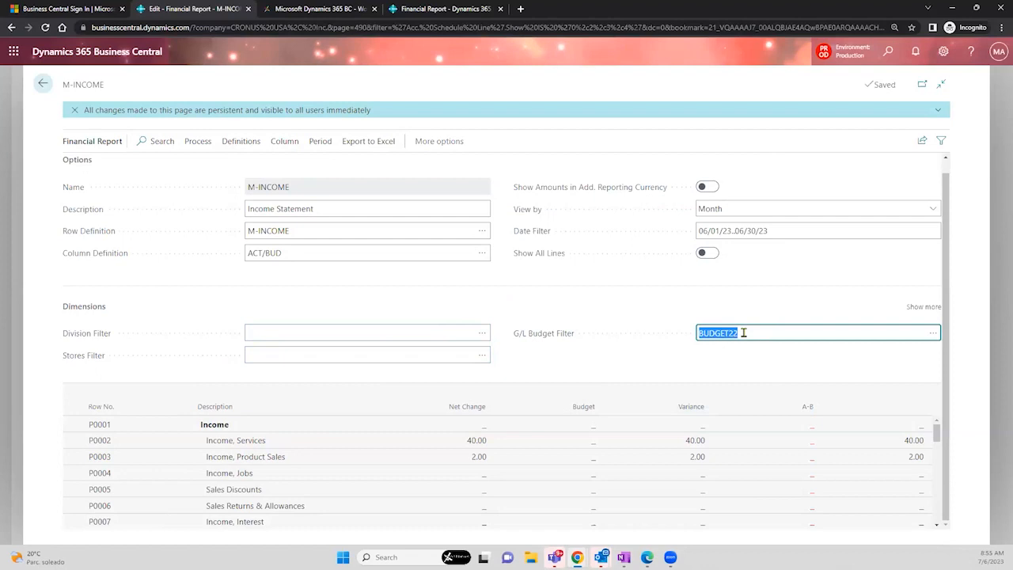
pyautogui.press('BackSpace')
pyautogui.click(729, 299)
# Expand the report's Dimensions section to review the additional cost center, cost object, cash flow and cost budget filters
pyautogui.click(912, 309)
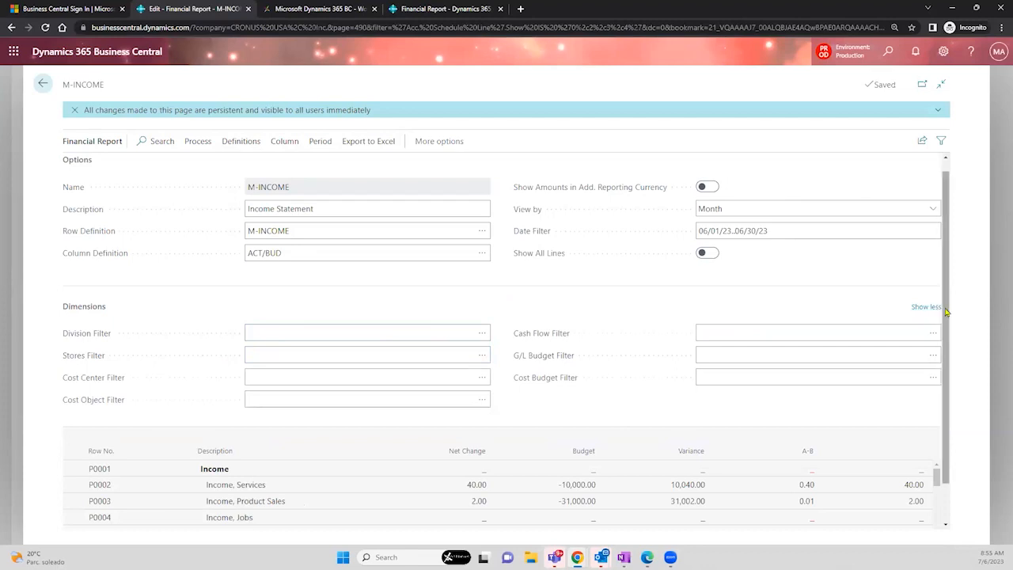
pyautogui.moveTo(945, 312); pyautogui.dragTo(949, 369)
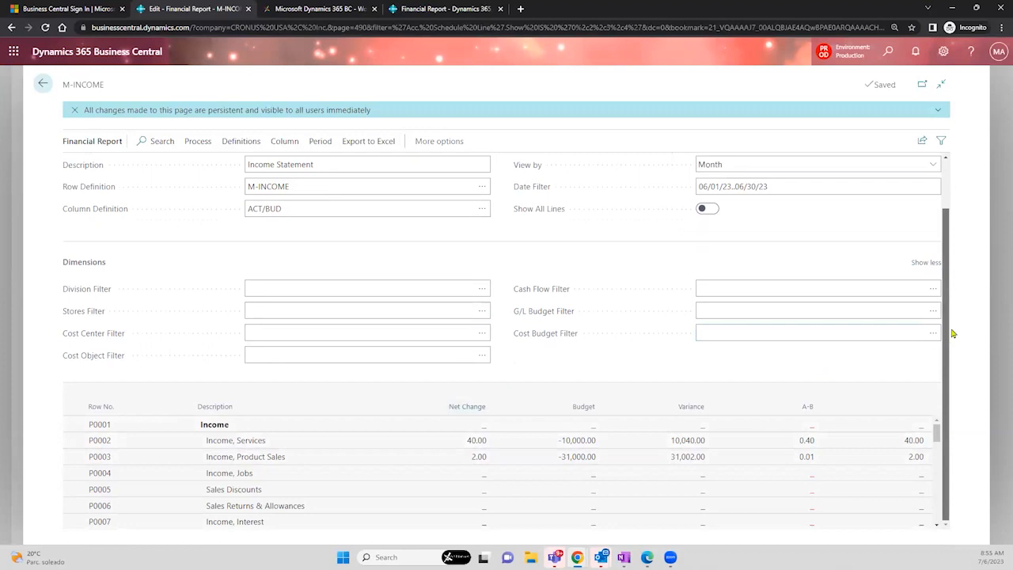
pyautogui.scroll(1, 949, 343)
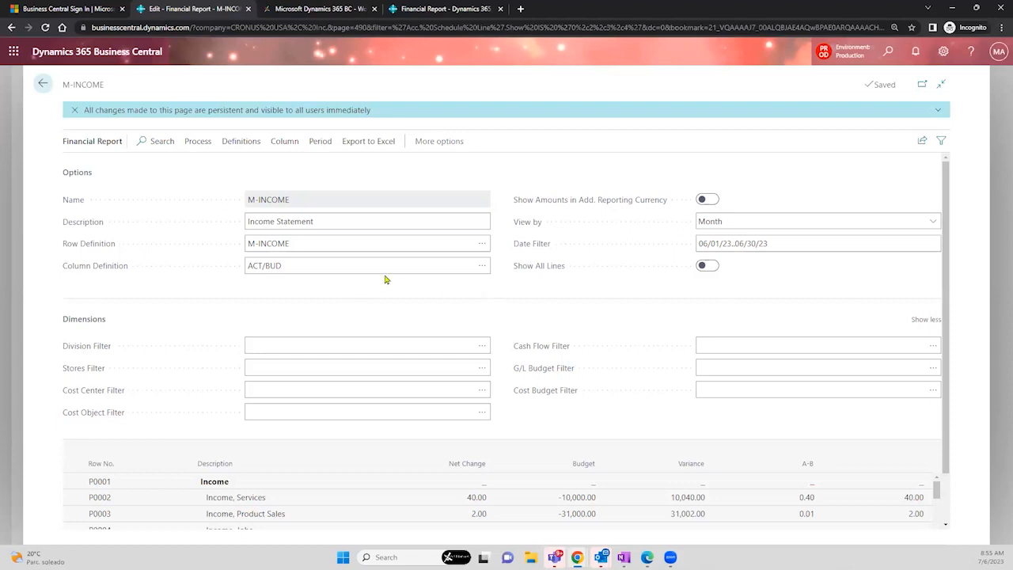
# Close the M-INCOME report and select the CASHFLOW report in the Financial Reports list
pyautogui.click(44, 83)
pyautogui.click(39, 89)
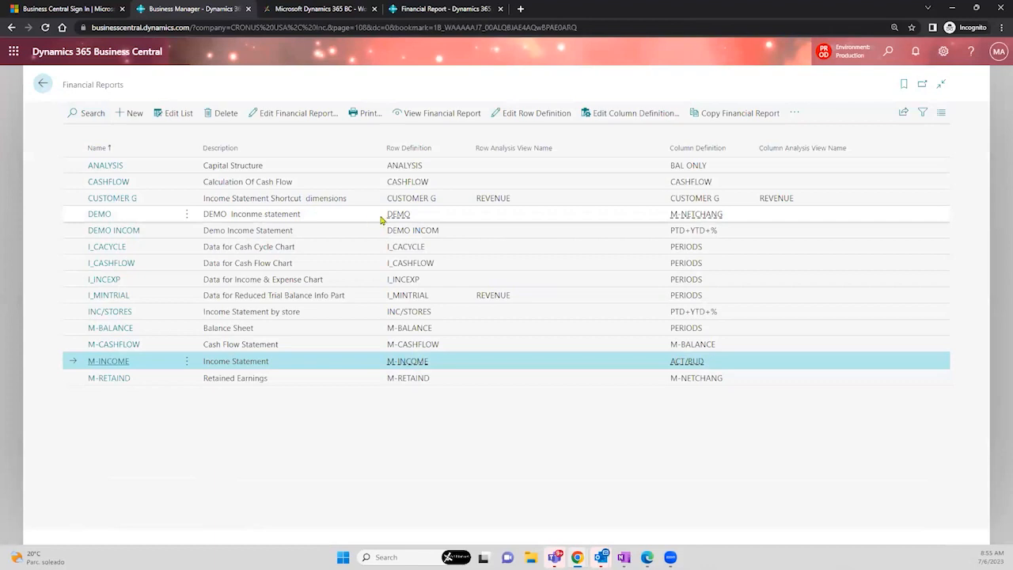
pyautogui.click(316, 183)
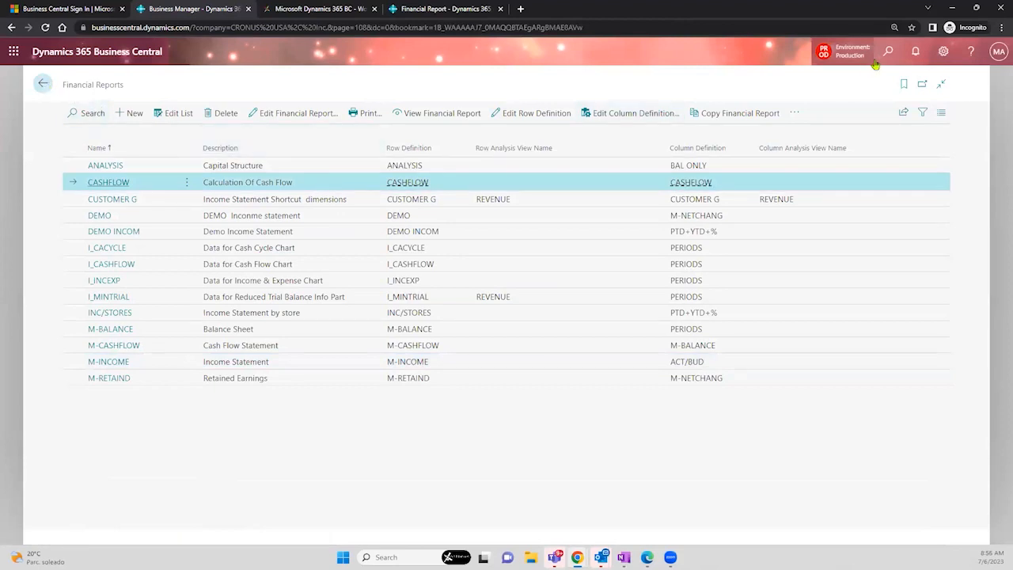
# Try to find the G/L categories page by searching for "G/L catego", and close the search
pyautogui.hotkey('alt', 'q')
pyautogui.write('cateog')
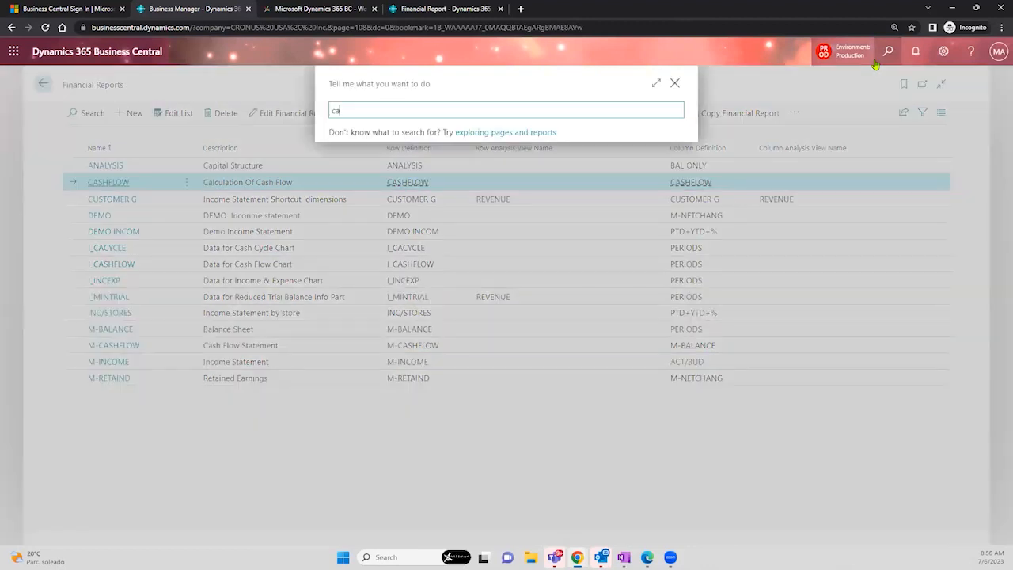
pyautogui.press('BackSpace')
pyautogui.press('BackSpace')
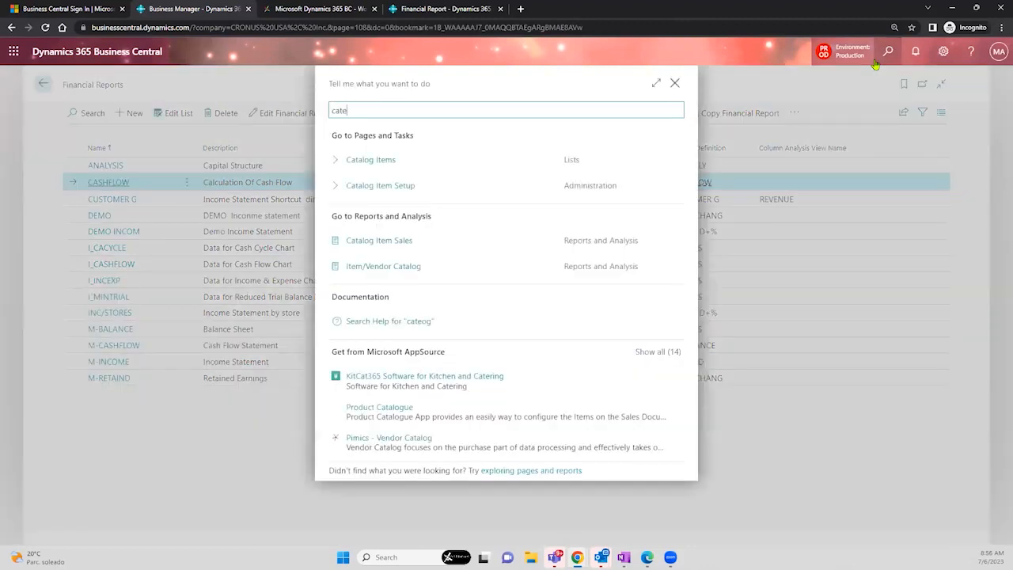
pyautogui.write('gorie')
pyautogui.press('BackSpace')
pyautogui.press('BackSpace')
pyautogui.press('BackSpace')
pyautogui.press('BackSpace')
pyautogui.press('BackSpace')
pyautogui.press('BackSpace')
pyautogui.press('BackSpace')
pyautogui.press('BackSpace')
pyautogui.write('G/L catego')
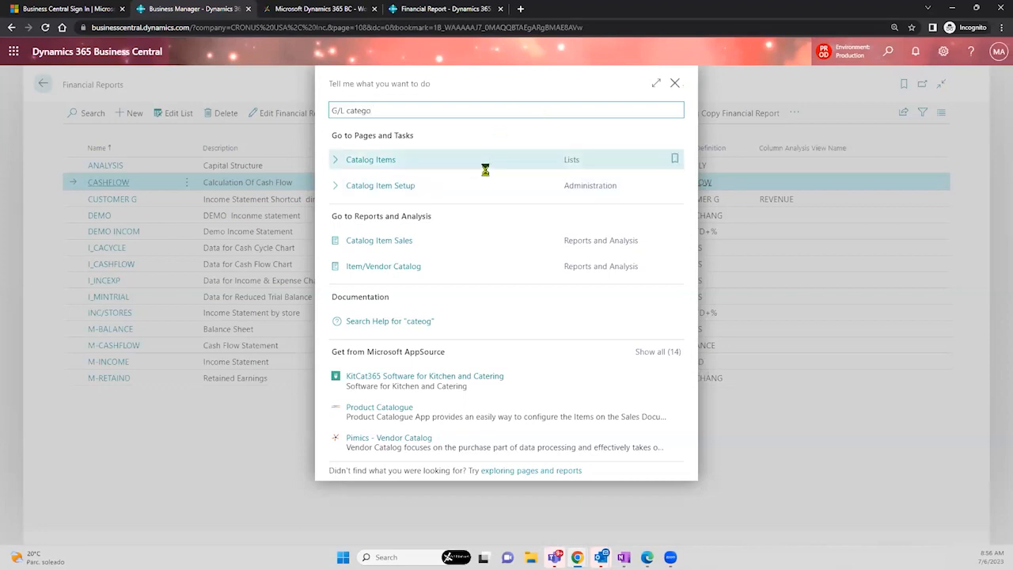
pyautogui.click(675, 84)
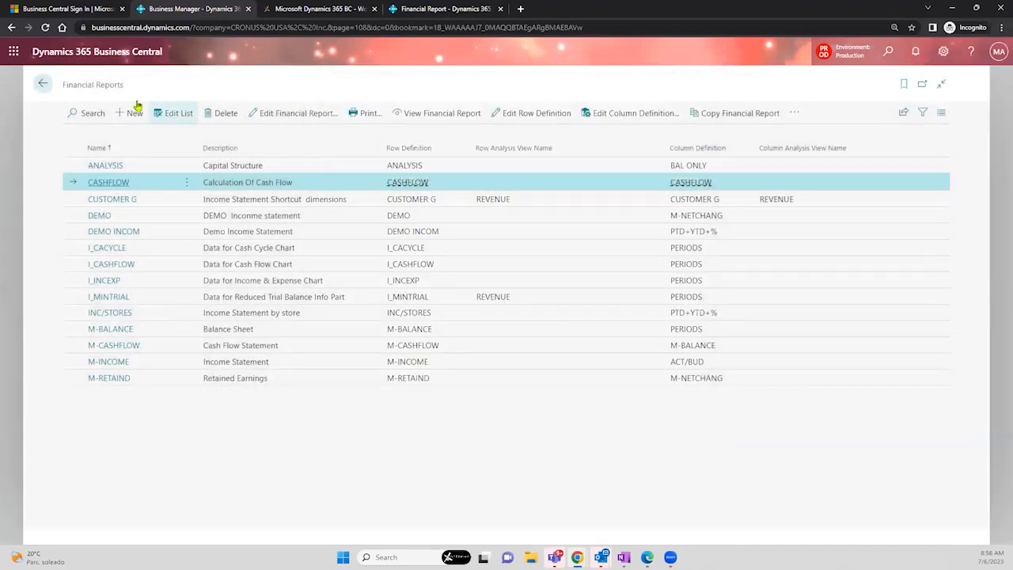
# Leave the Financial Reports list and return to the CRONUS USA, Inc. home page
pyautogui.click(44, 85)
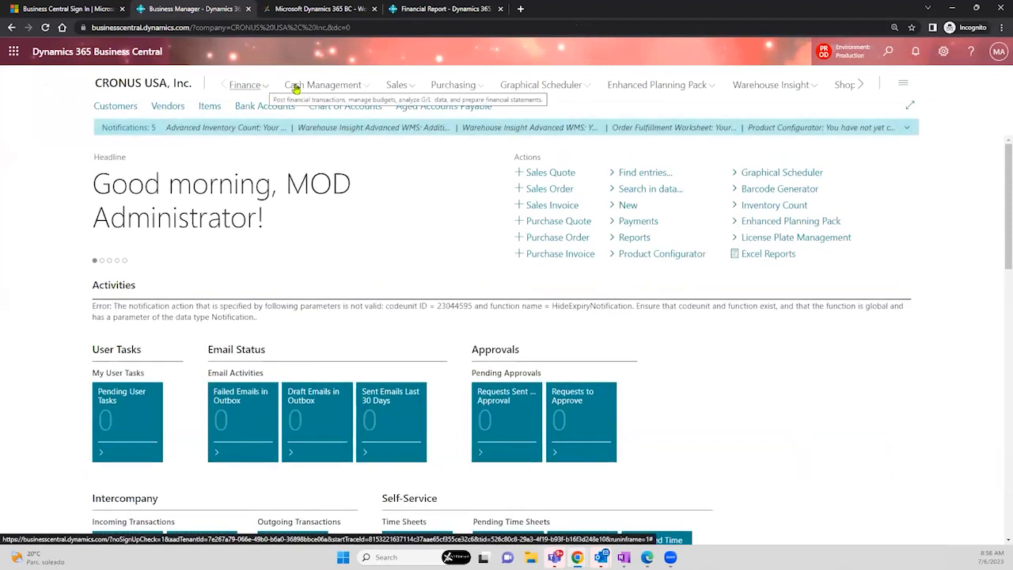
# Open the Chart of Accounts and show the G/L account card of 10100 Checking account
pyautogui.click(395, 86)
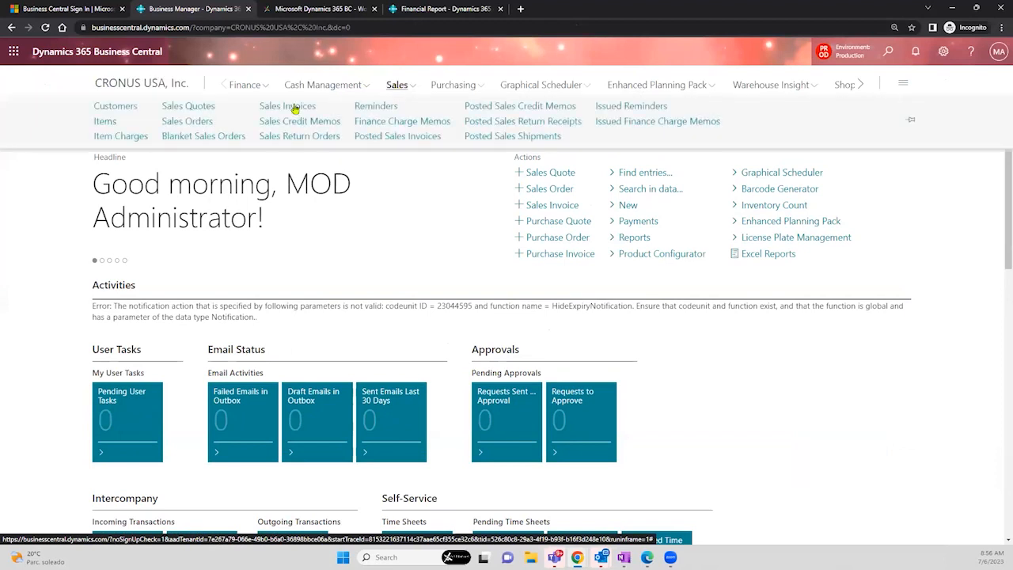
pyautogui.click(54, 181)
pyautogui.click(250, 86)
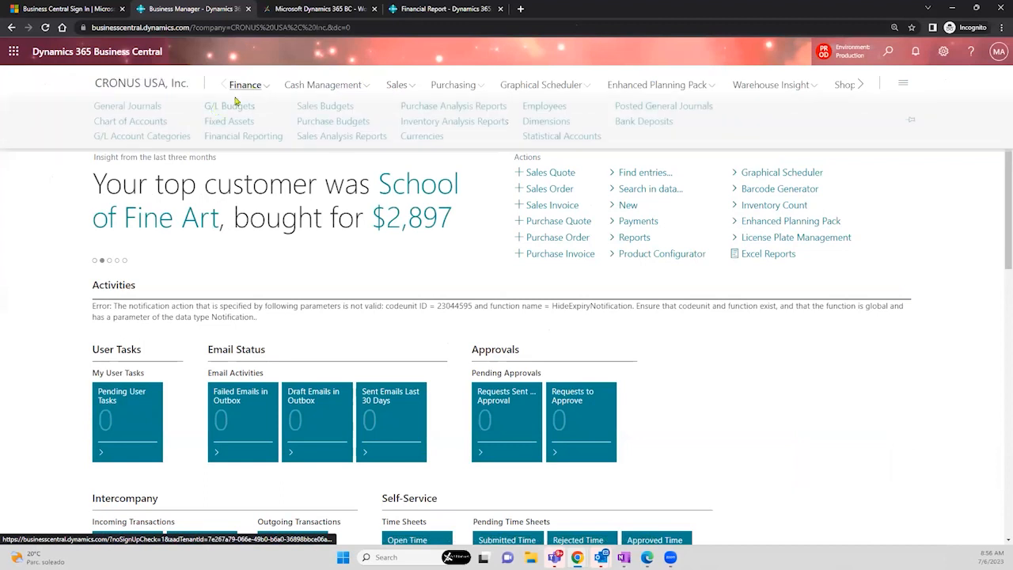
pyautogui.click(150, 125)
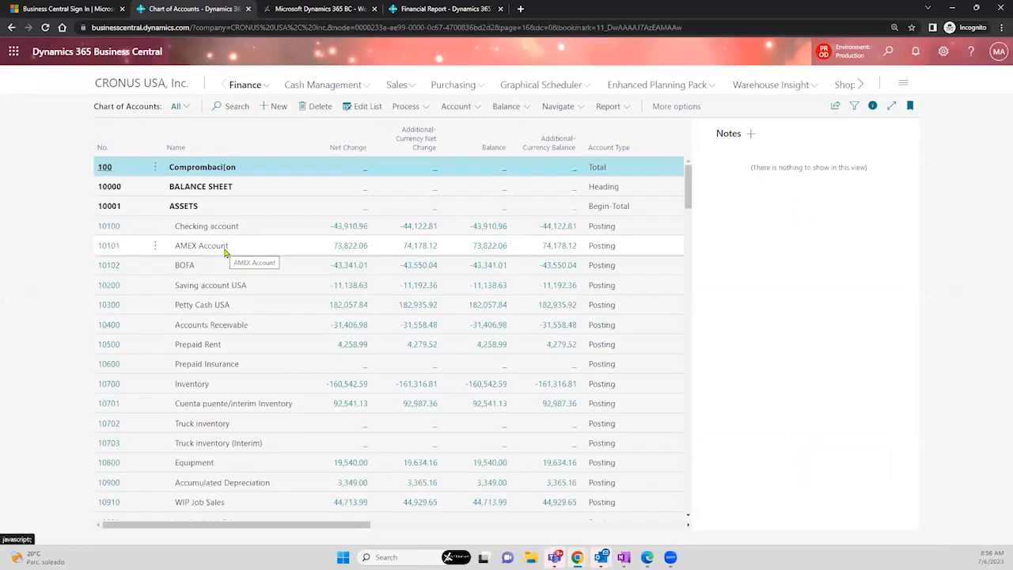
pyautogui.click(109, 227)
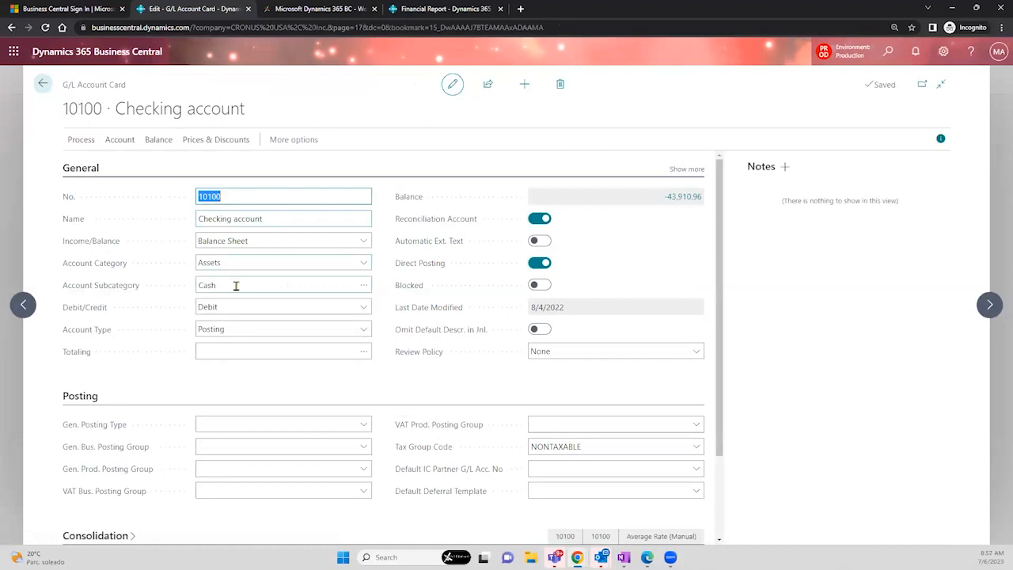
# Review the name and account subcategory on the Checking account's G/L account card
pyautogui.click(235, 285)
pyautogui.click(272, 216)
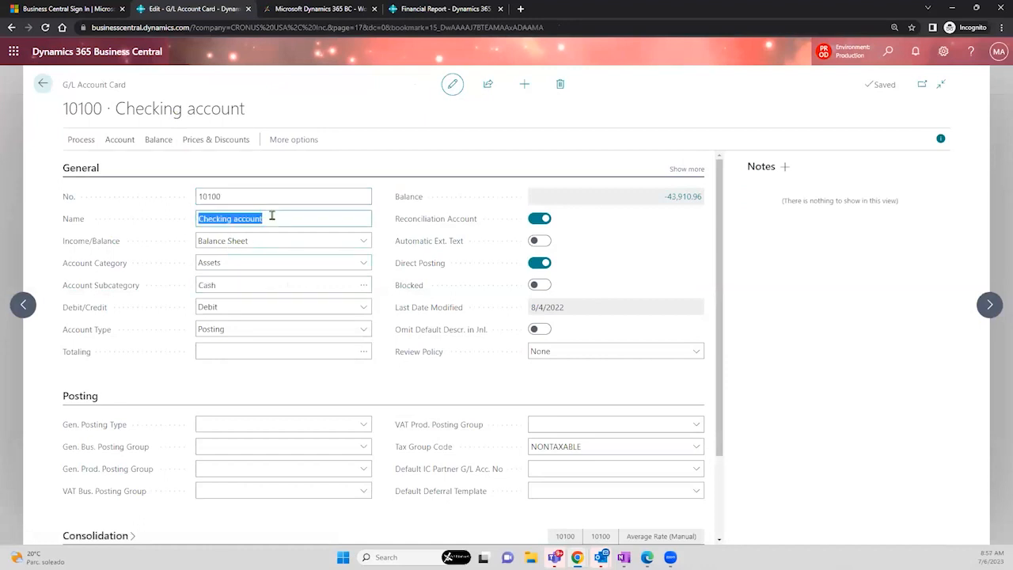
pyautogui.click(222, 281)
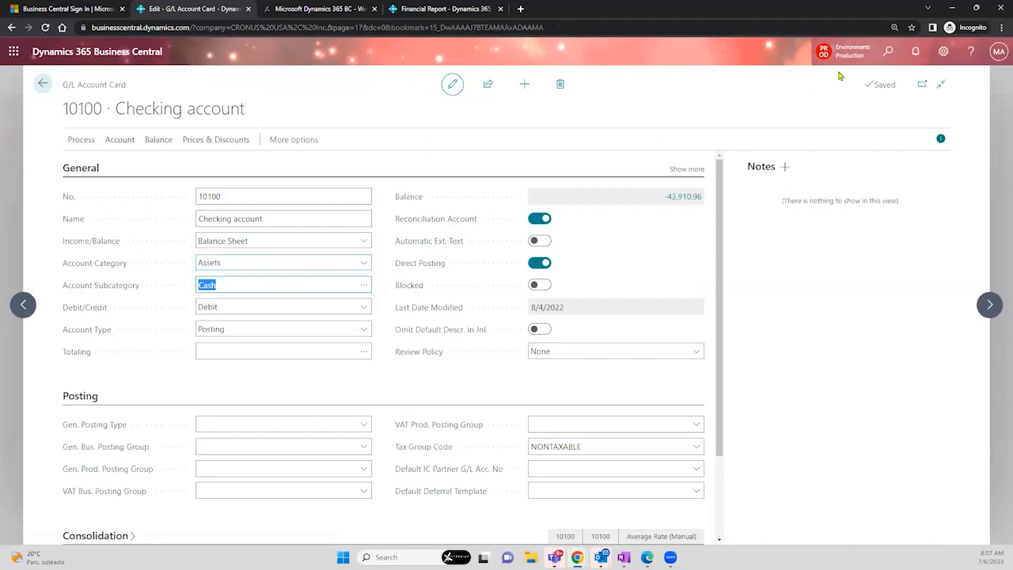
# Search for "account catego" and open the G/L Account Categories page
pyautogui.click(890, 52)
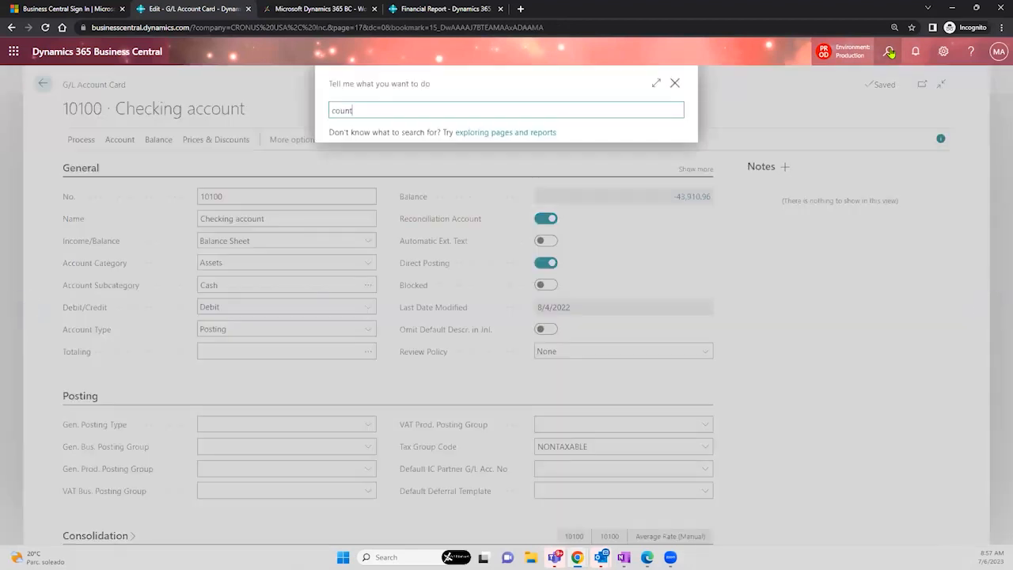
pyautogui.write('account catego')
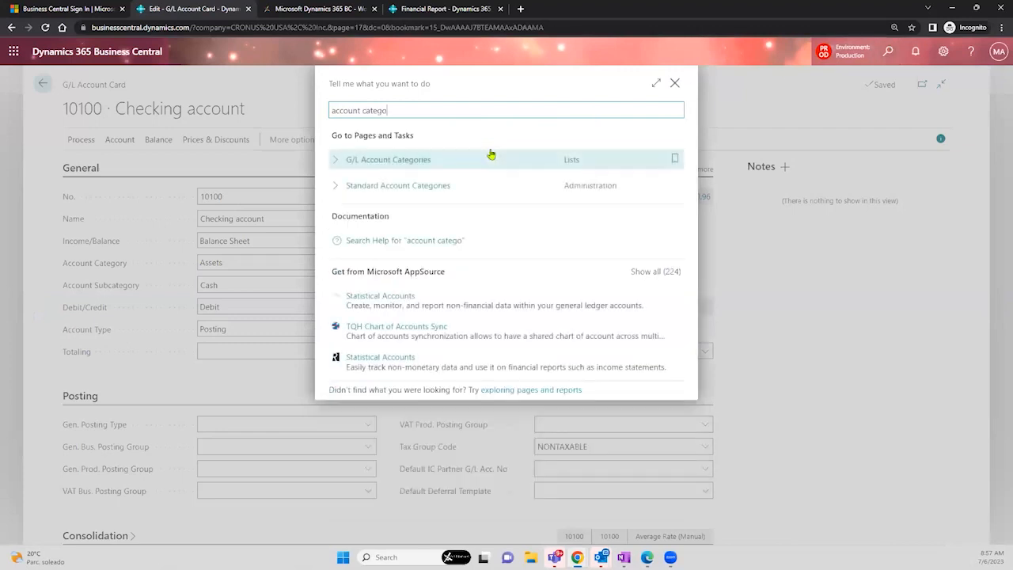
pyautogui.click(418, 160)
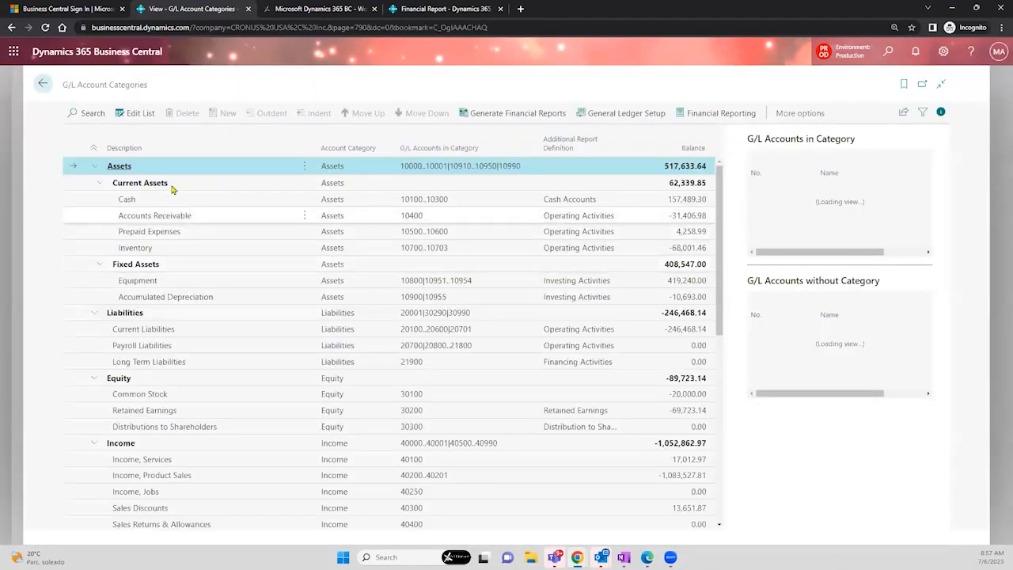
# Examine which G/L accounts belong to Cash, Accounts Receivable, Prepaid Expenses, Inventory and Equipment, and look over the income and expense categories
pyautogui.click(171, 185)
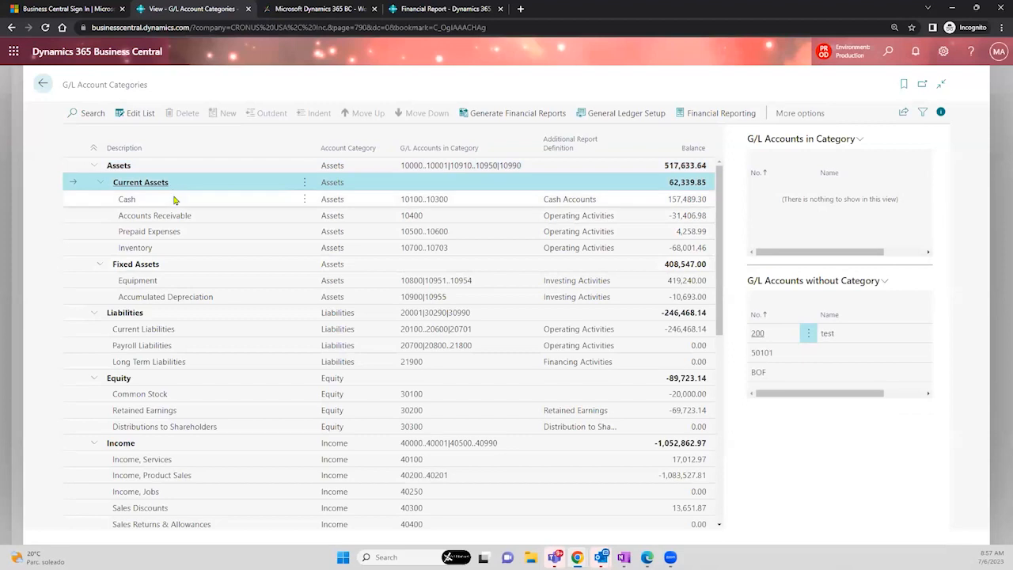
pyautogui.click(176, 200)
pyautogui.click(181, 215)
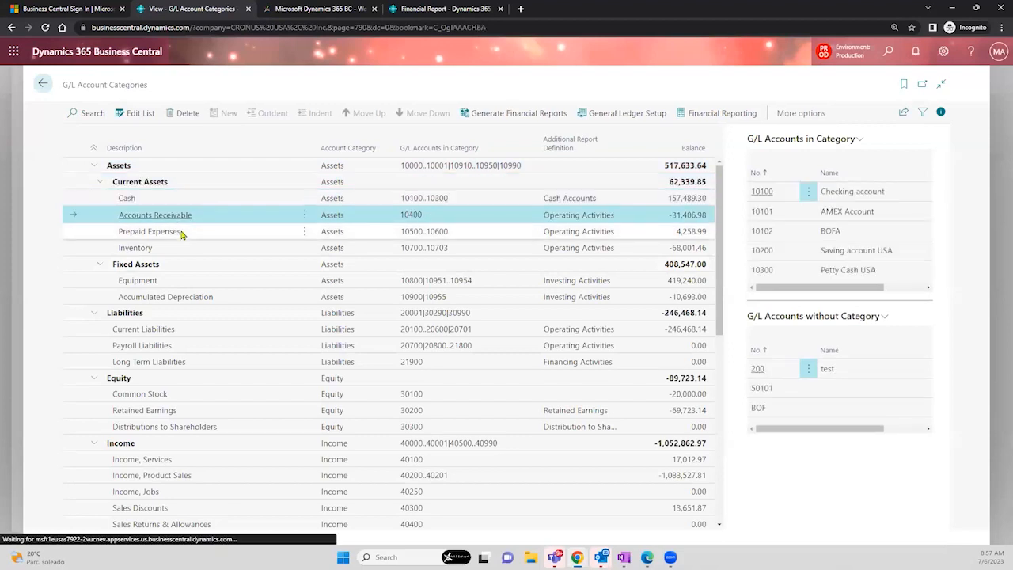
pyautogui.click(181, 232)
pyautogui.click(182, 248)
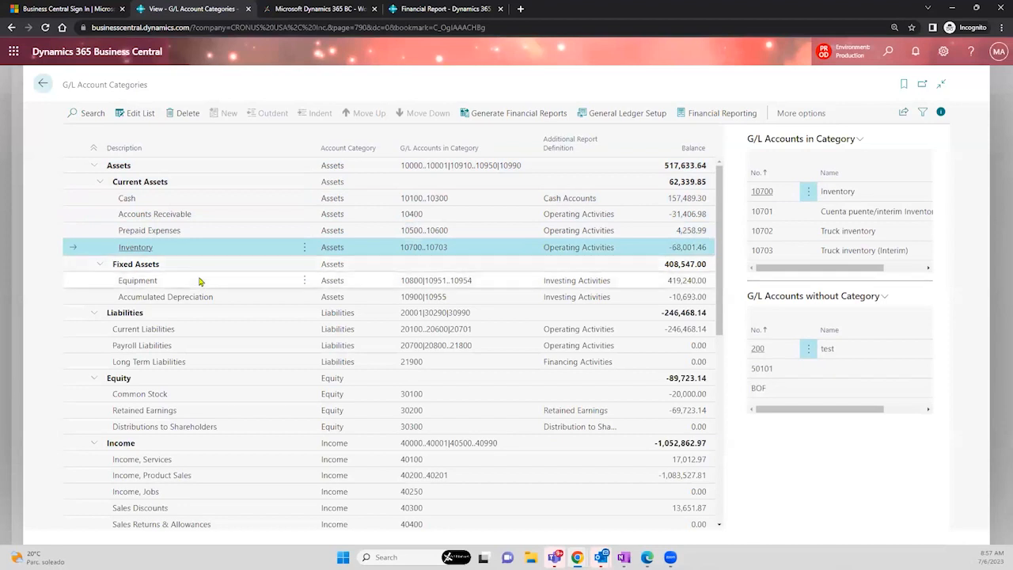
pyautogui.click(199, 281)
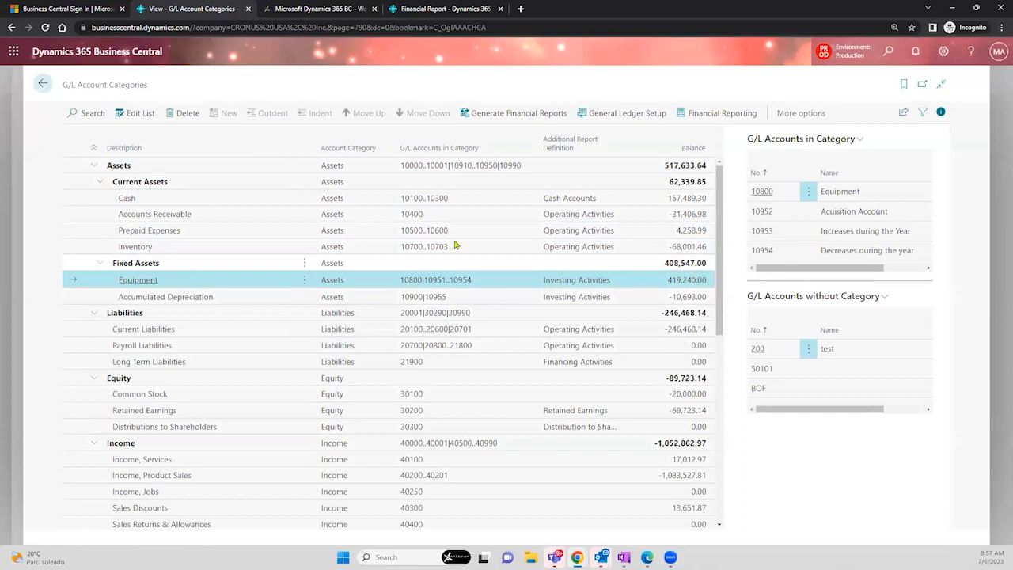
pyautogui.click(181, 199)
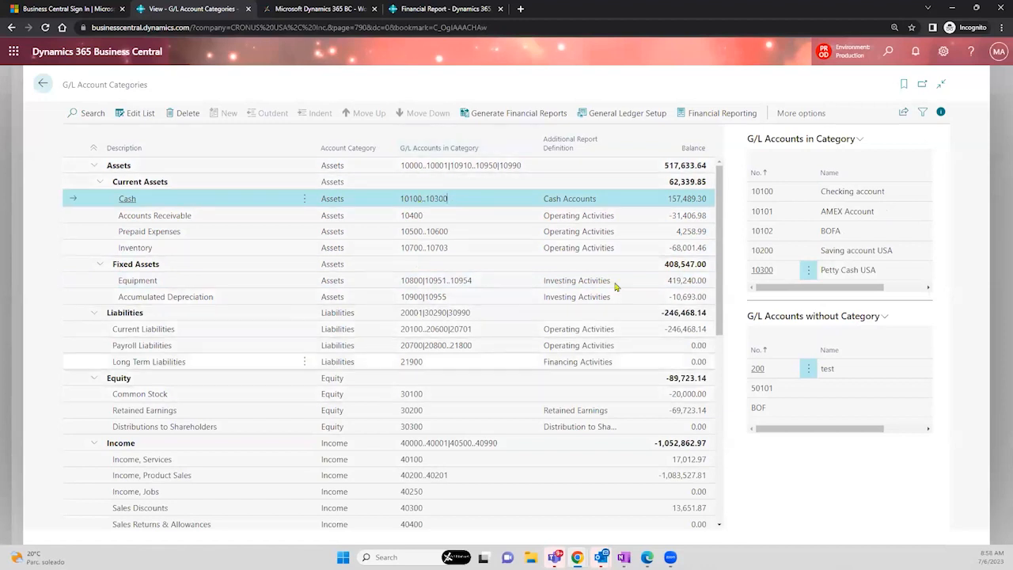
pyautogui.moveTo(717, 279); pyautogui.dragTo(724, 426)
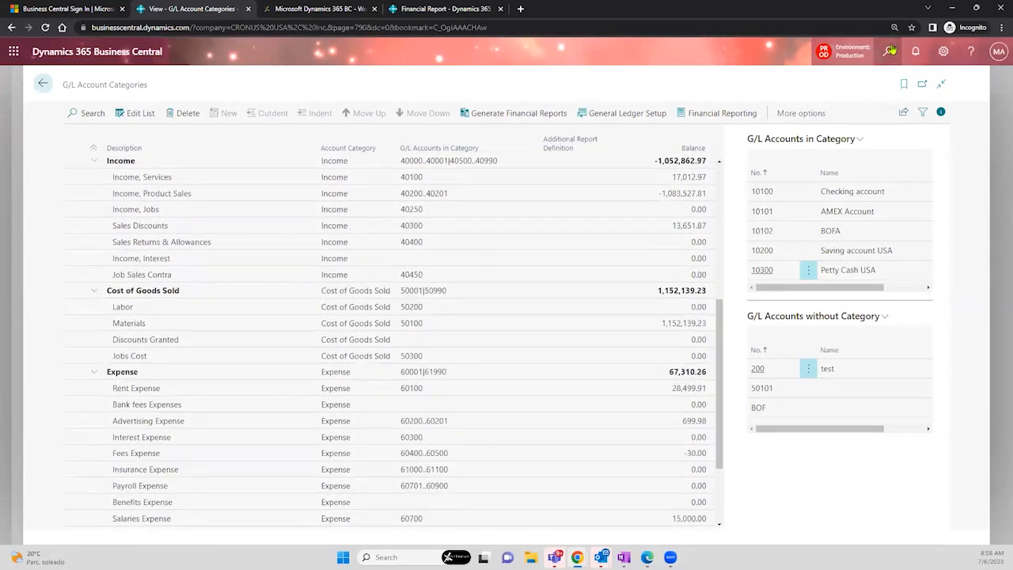
# Search for "finance repo" and open the Financial Reports list
pyautogui.click(890, 50)
pyautogui.write('finance rpo')
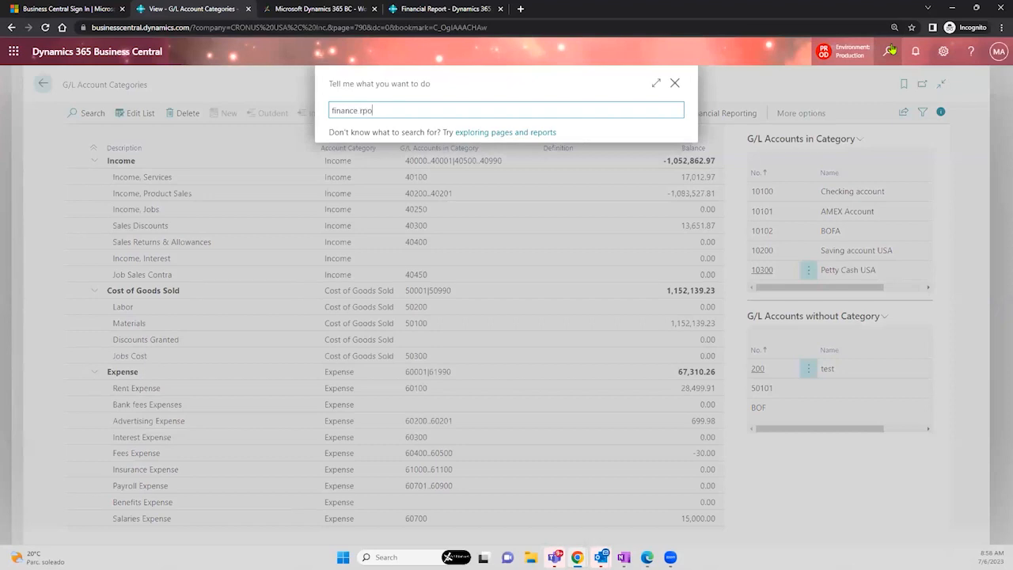
pyautogui.press('BackSpace')
pyautogui.press('BackSpace')
pyautogui.write('epo')
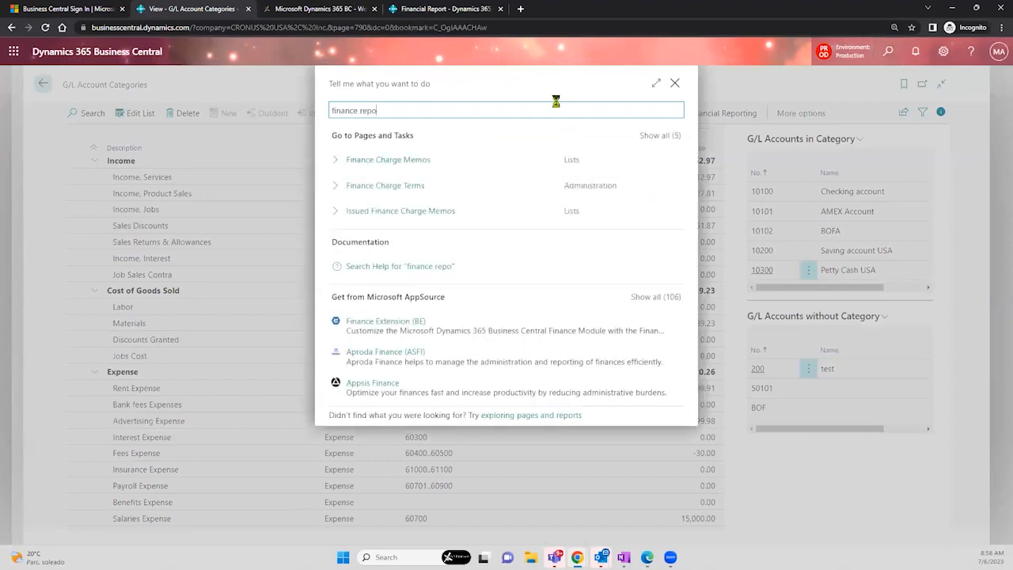
pyautogui.click(386, 185)
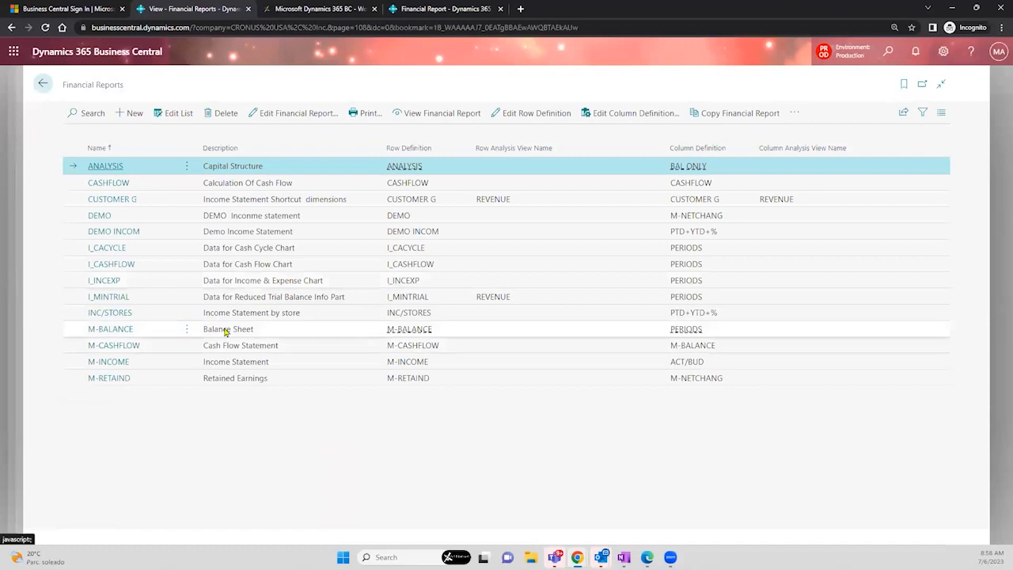
# Look over the M-BALANCE, M-CASHFLOW, M-INCOME, M-RETAIND, CASHFLOW and ANALYSIS entries in the Financial Reports list, and return to the G/L Account Categories page
pyautogui.click(222, 330)
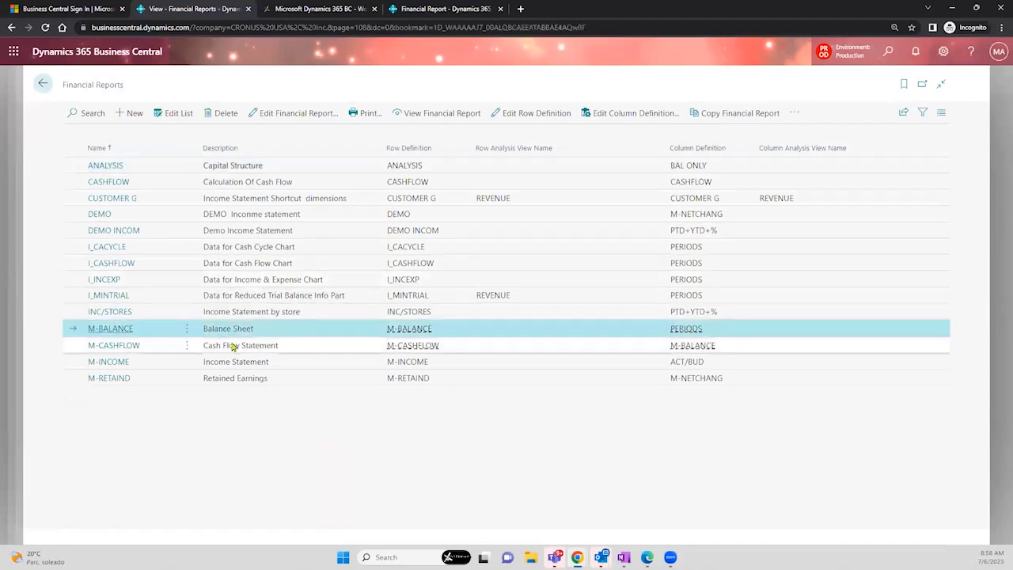
pyautogui.click(233, 345)
pyautogui.click(236, 362)
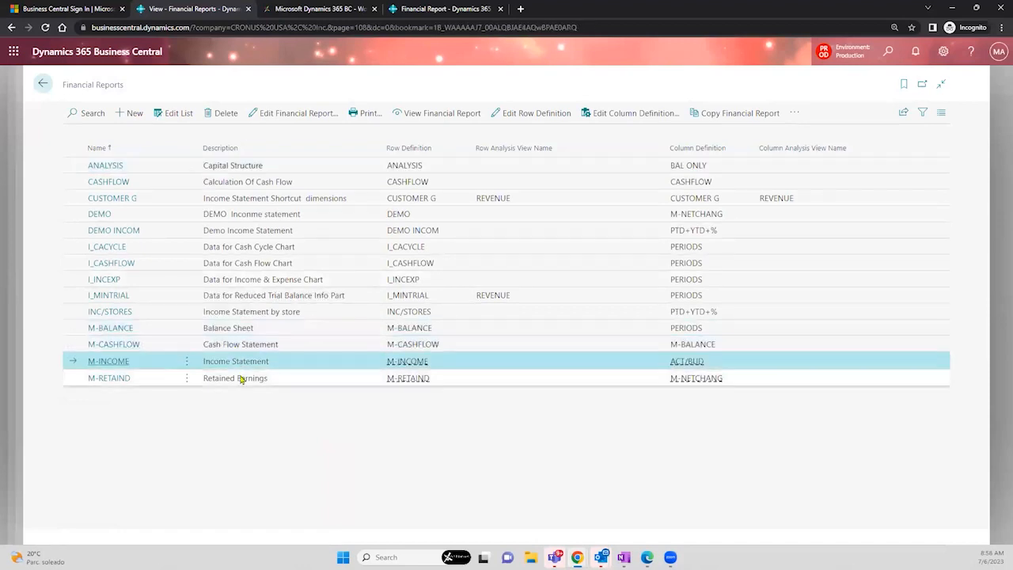
pyautogui.click(241, 379)
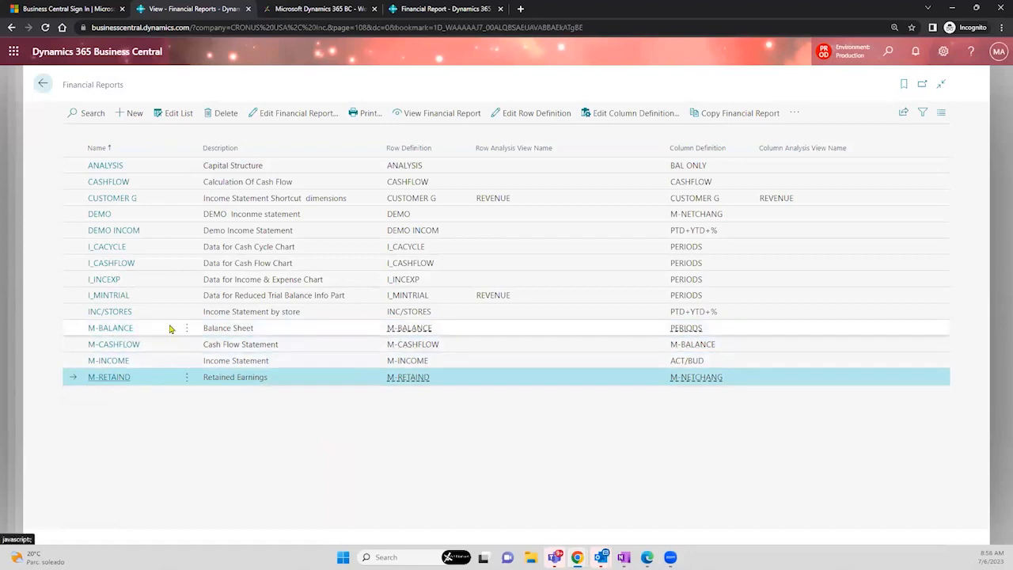
pyautogui.click(237, 346)
pyautogui.click(245, 360)
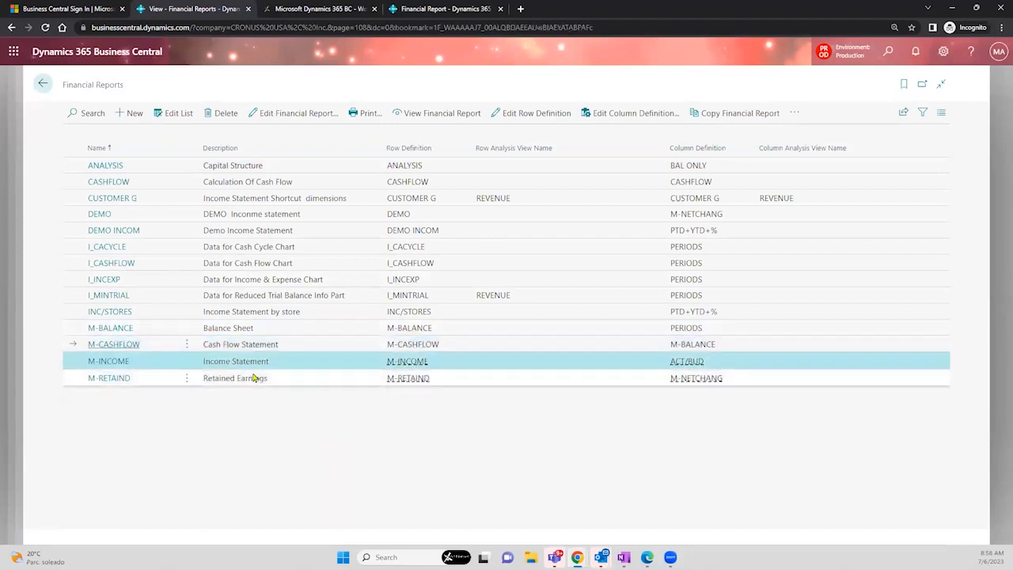
pyautogui.click(254, 379)
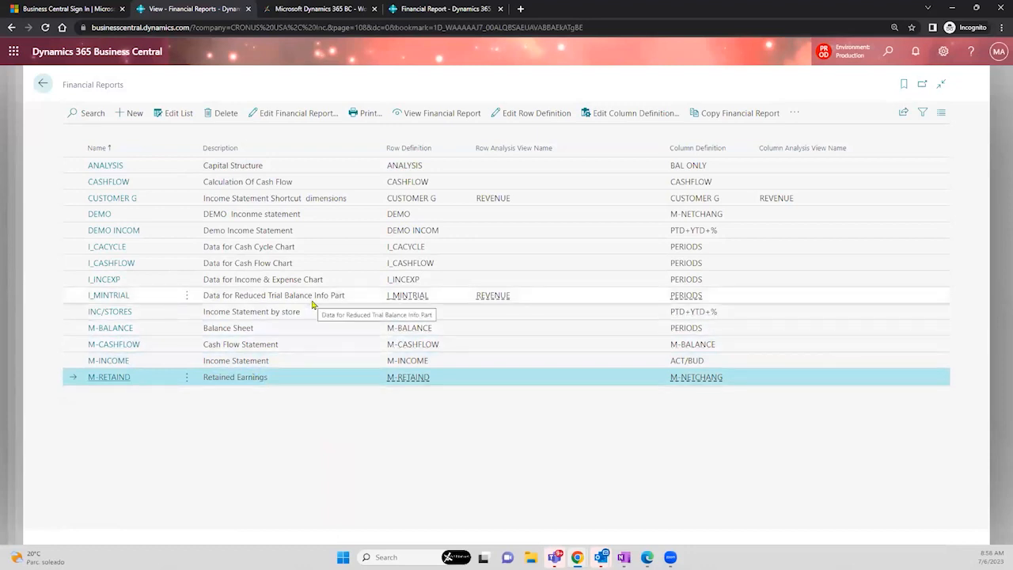
pyautogui.click(289, 183)
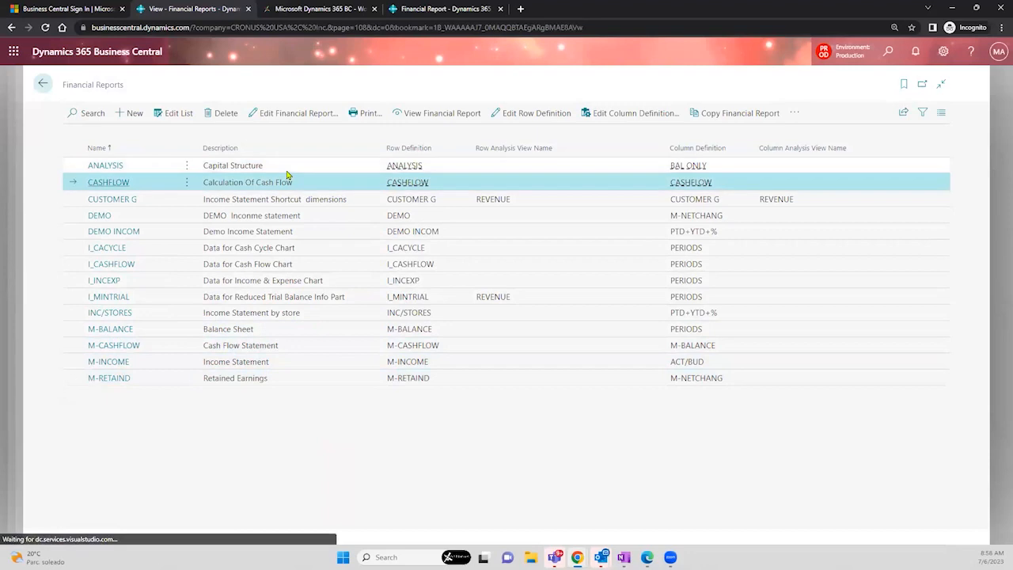
pyautogui.click(288, 171)
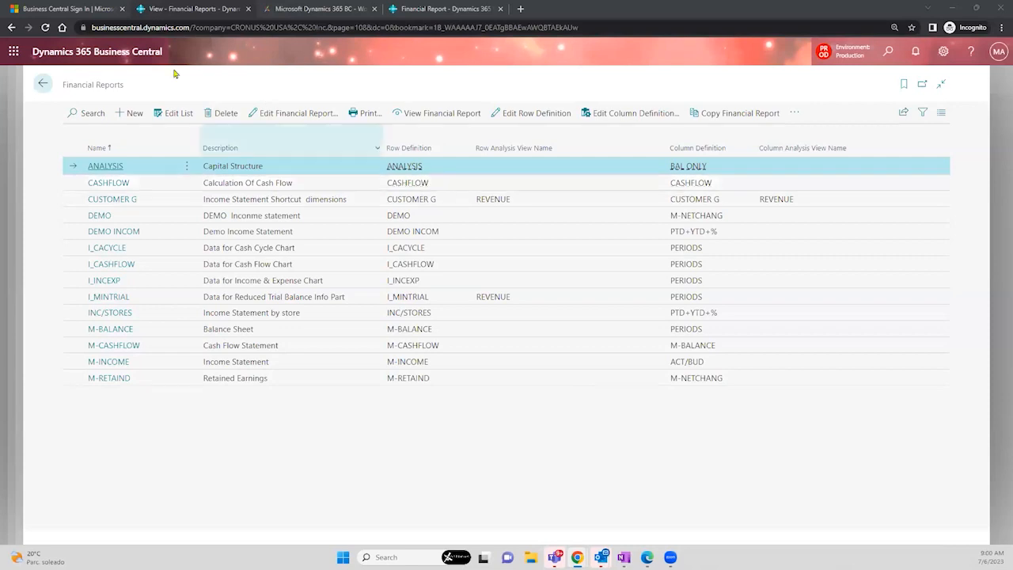
pyautogui.click(44, 85)
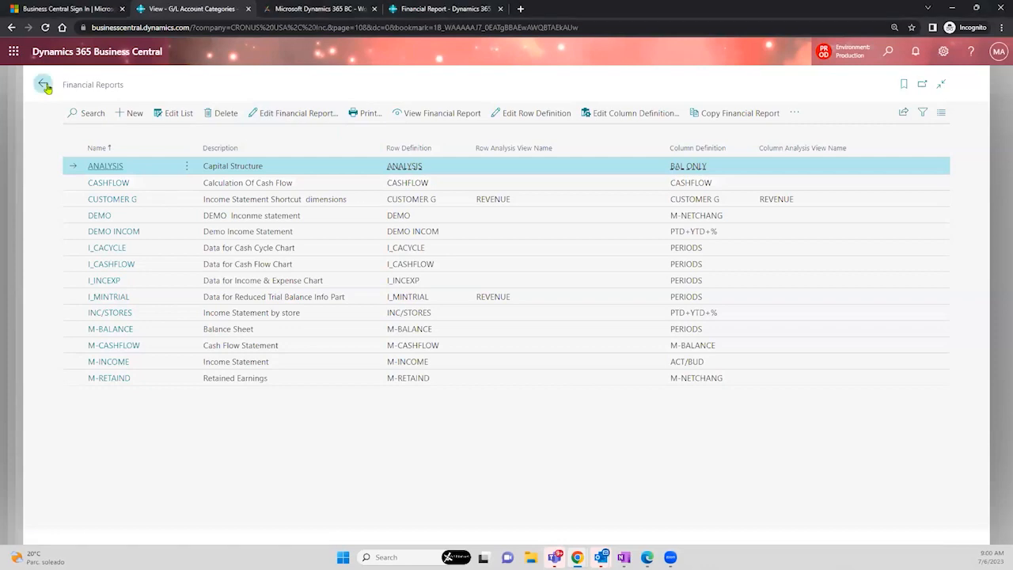